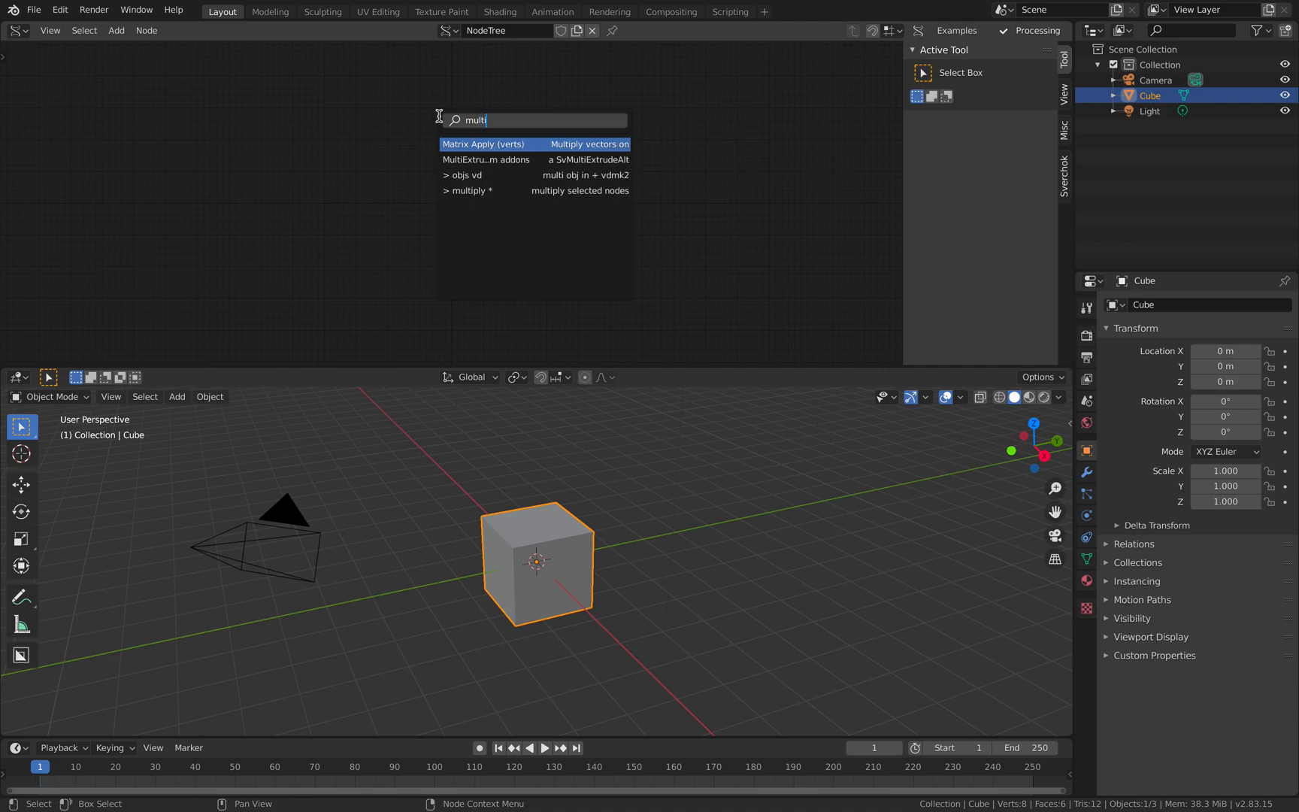
- Add a MultiExtrude Alt node to the node tree, and enlarge the node editor by lowering its edge and collapsing its sidebar
key(Down)
key(Return)
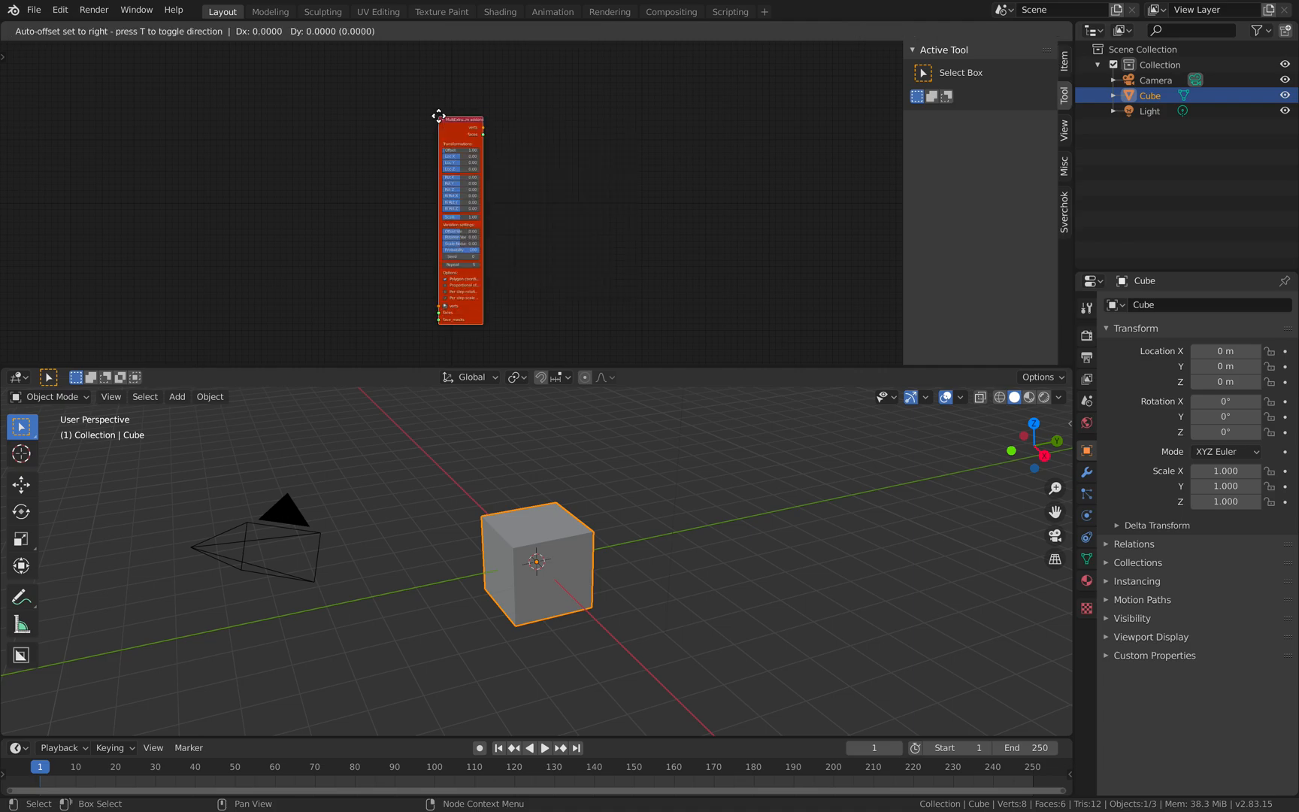
click(533, 89)
drag(769, 368, 775, 420)
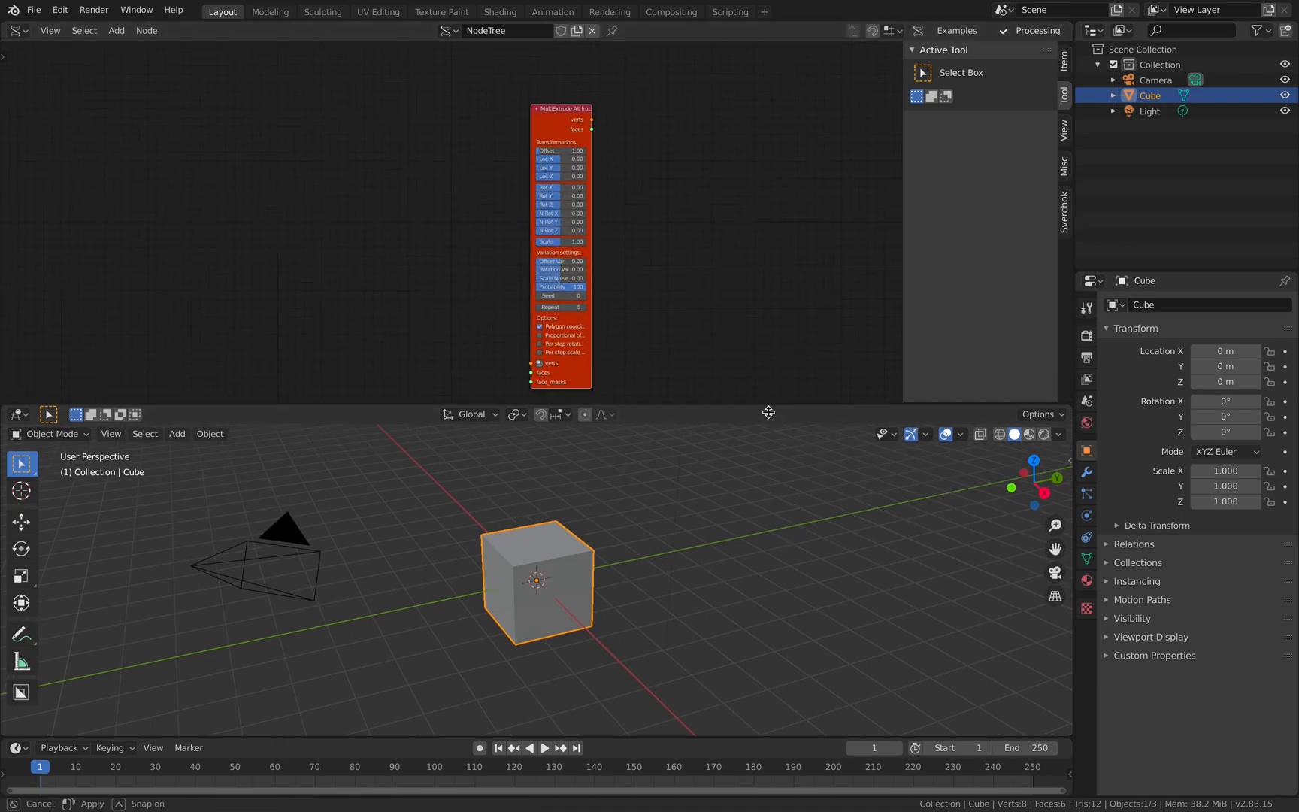
drag(902, 299, 998, 290)
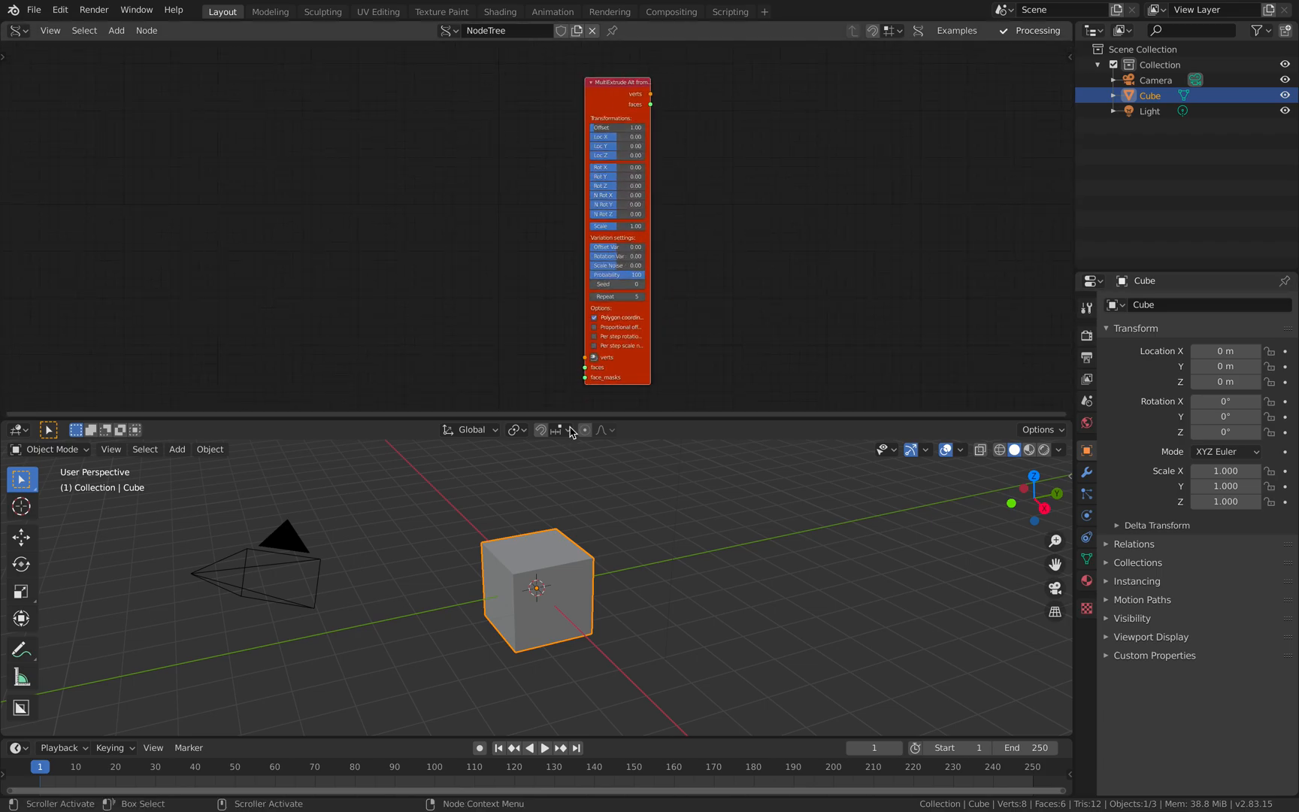
- Delete the camera, cube and light from the 3D scene
key(a)
key(x)
click(591, 506)
- Add a Plane generator node beside the MultiExtrude Alt node
key(shift+a)
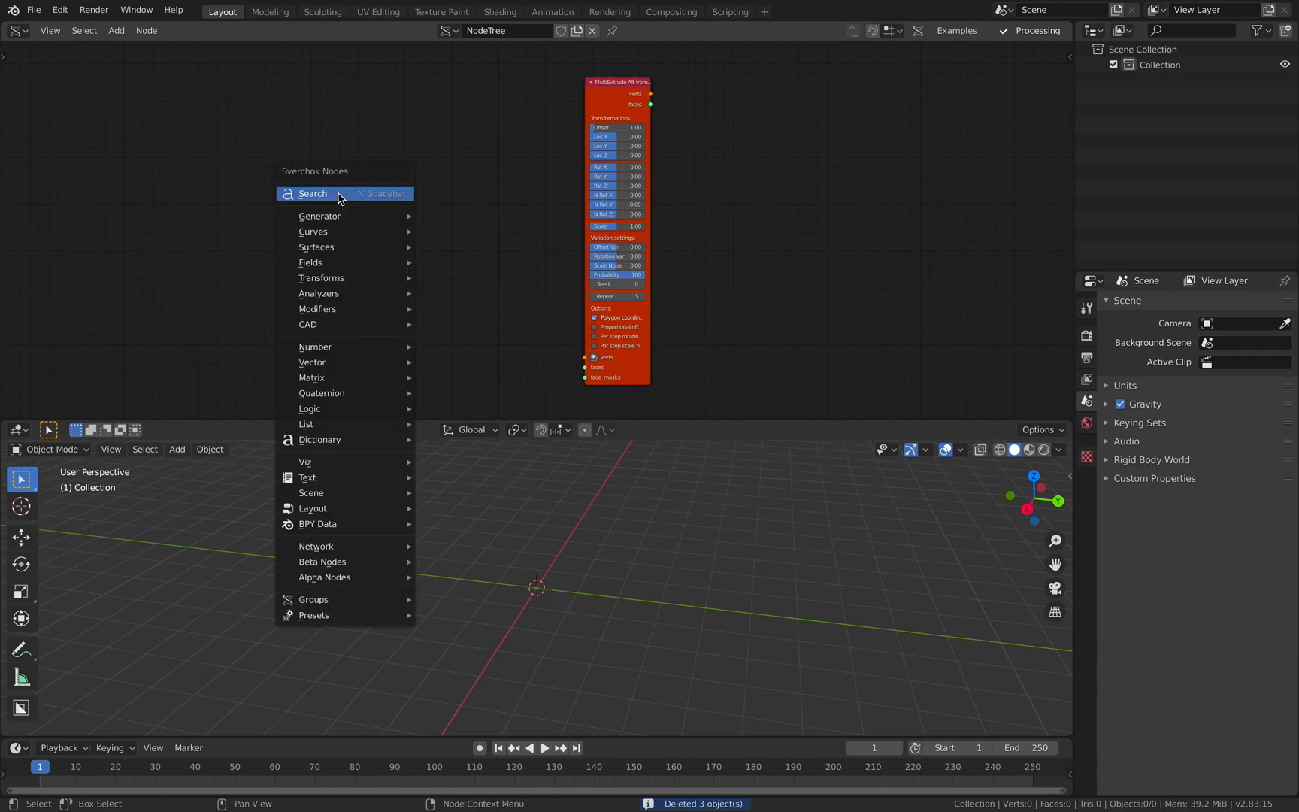
click(340, 198)
text(plan)
key(Return)
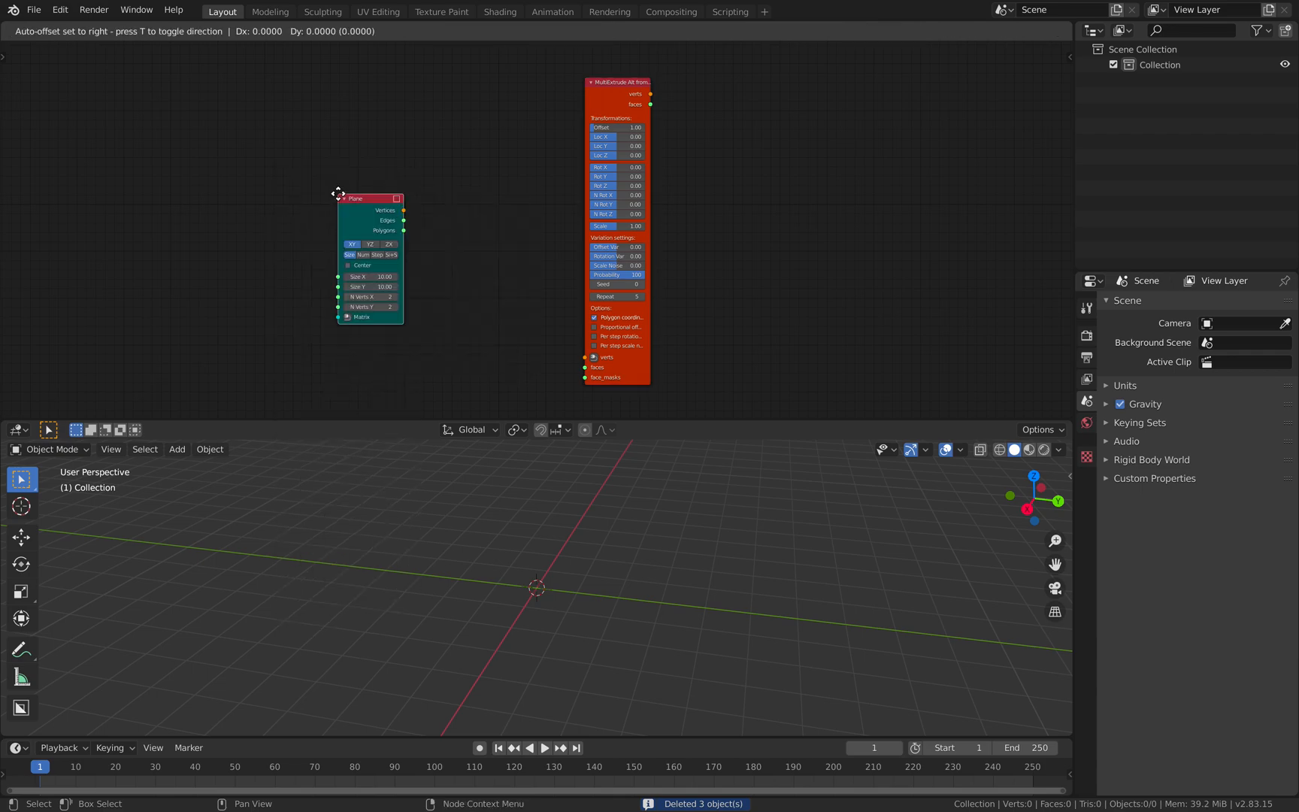
click(368, 194)
- Set the Plane node's N Verts X and N Verts Y to 3 and shift the node slightly away from MultiExtrude
scroll(433, 293, up, 1)
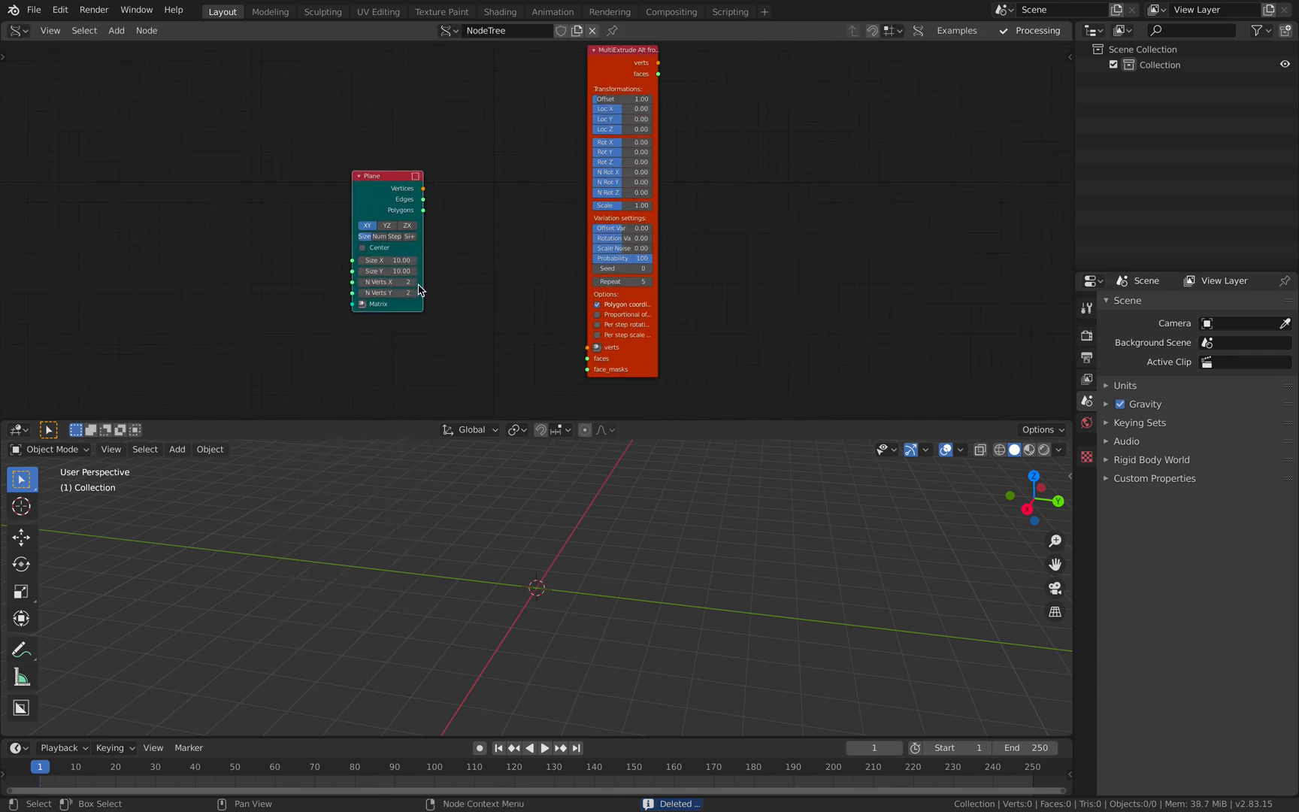
click(413, 283)
drag(381, 200, 364, 200)
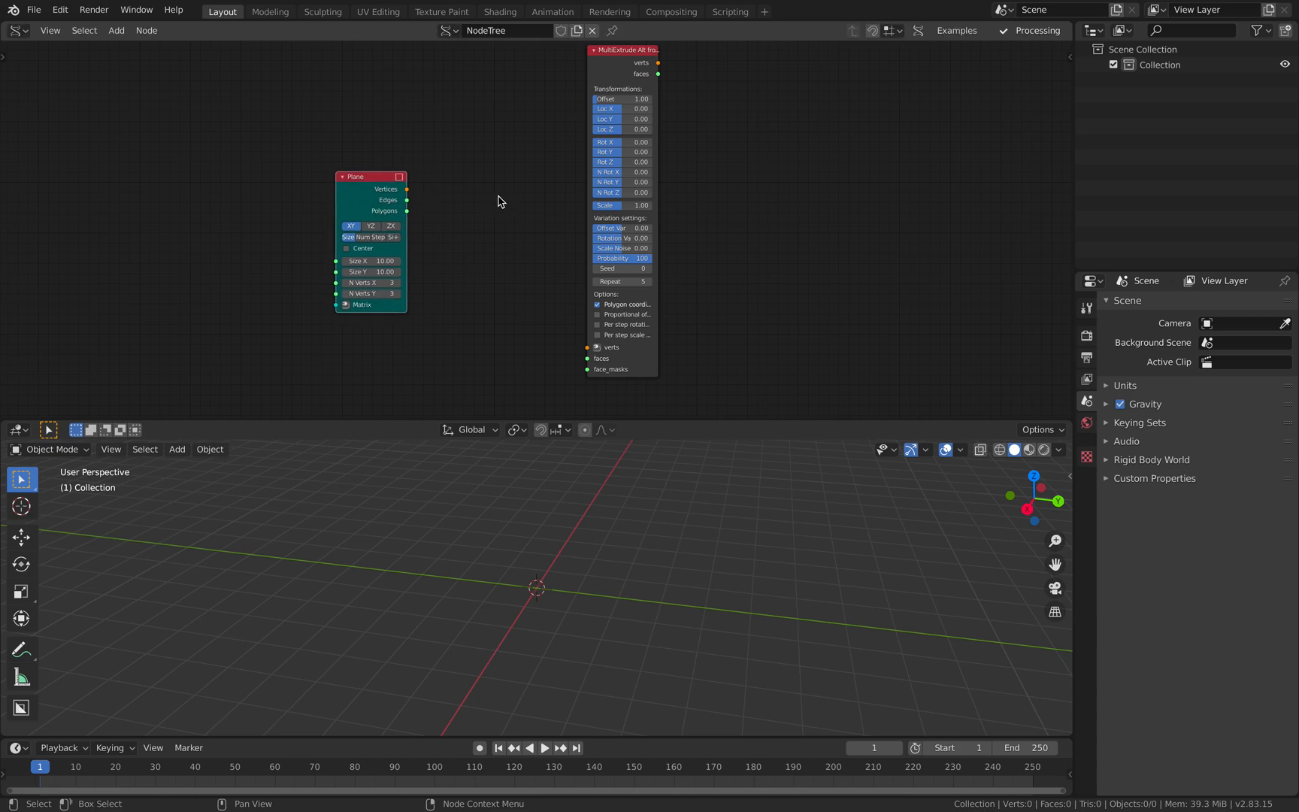
middle_drag(498, 196, 471, 200)
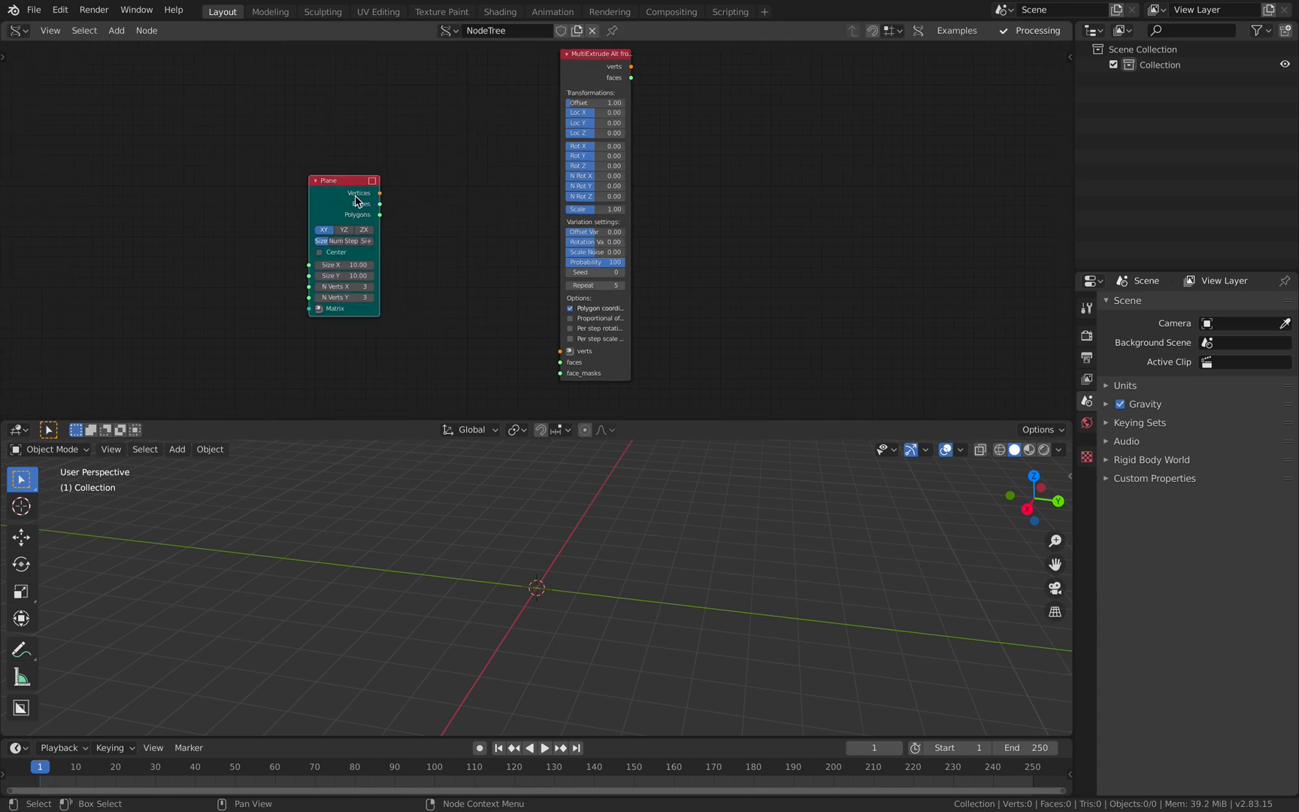
- Move the Plane node nearer MultiExtrude and link its Vertices and Polygons to the verts and faces inputs
drag(358, 202, 407, 197)
shift+click(586, 93)
key(f)
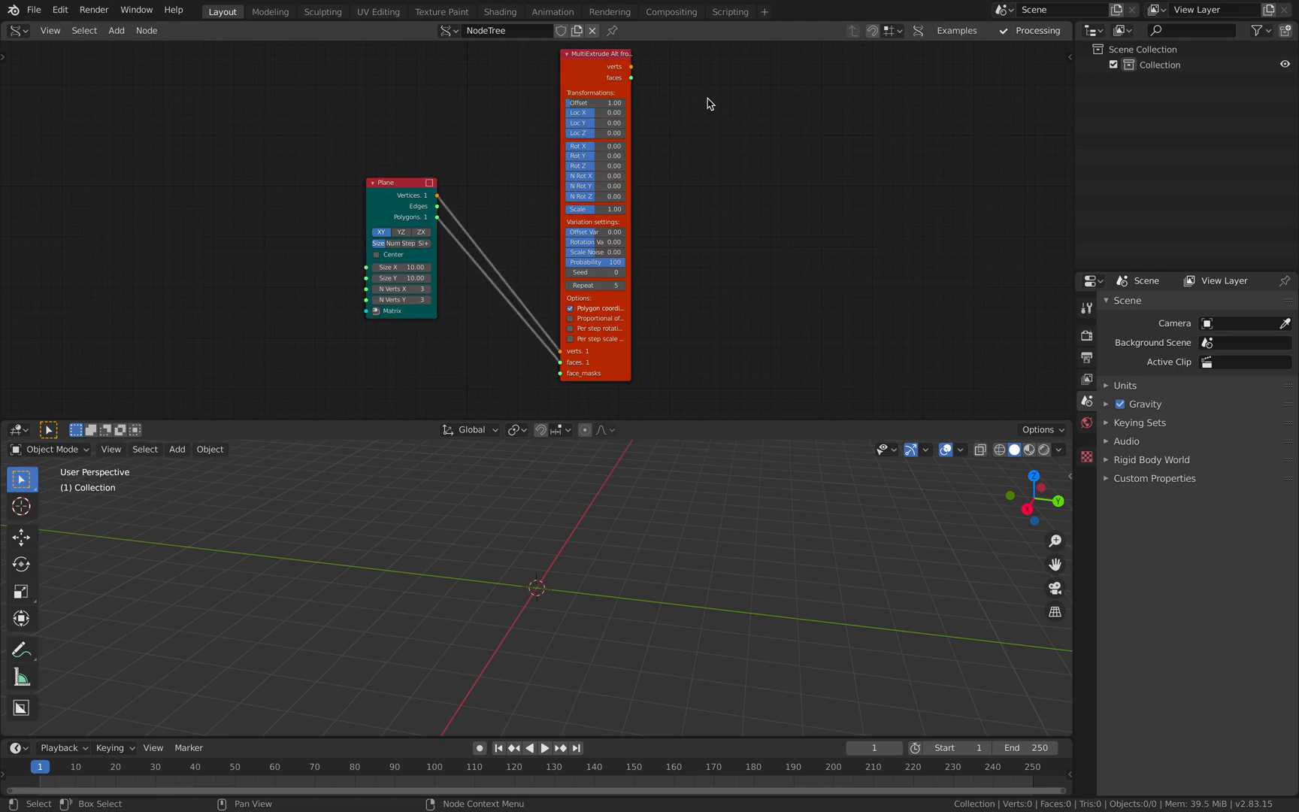
- Widen the MultiExtrude node and connect its verts and faces outputs to a new Temporal Viewer node
drag(631, 88, 660, 86)
middle_drag(630, 73, 575, 79)
drag(560, 71, 553, 72)
key(shift+a)
ctrl+shift+click(557, 73)
drag(707, 46, 761, 193)
drag(556, 73, 559, 77)
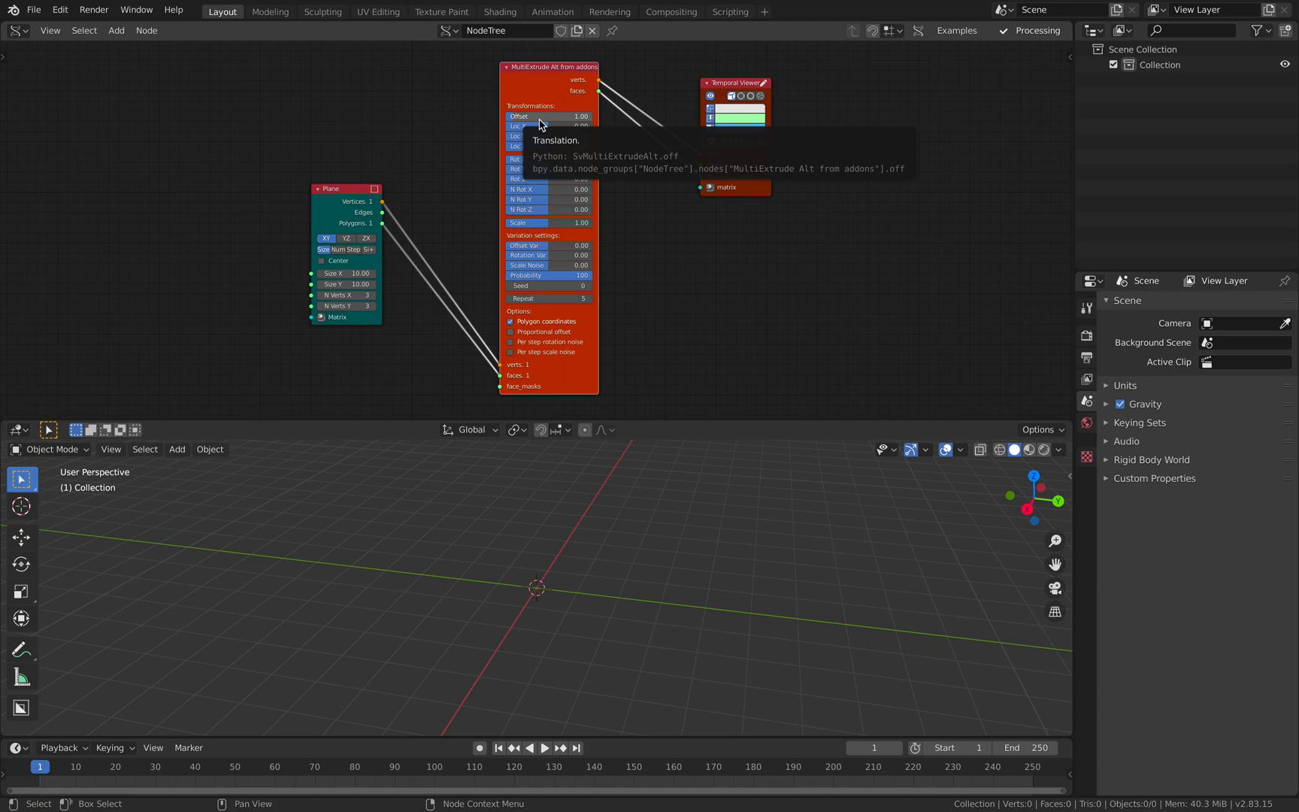
- Rearrange the Plane, MultiExtrude and Temporal Viewer nodes into a tidier, more compact layout
middle_drag(494, 233, 487, 224)
drag(748, 163, 736, 175)
drag(365, 175, 374, 174)
middle_drag(440, 166, 482, 167)
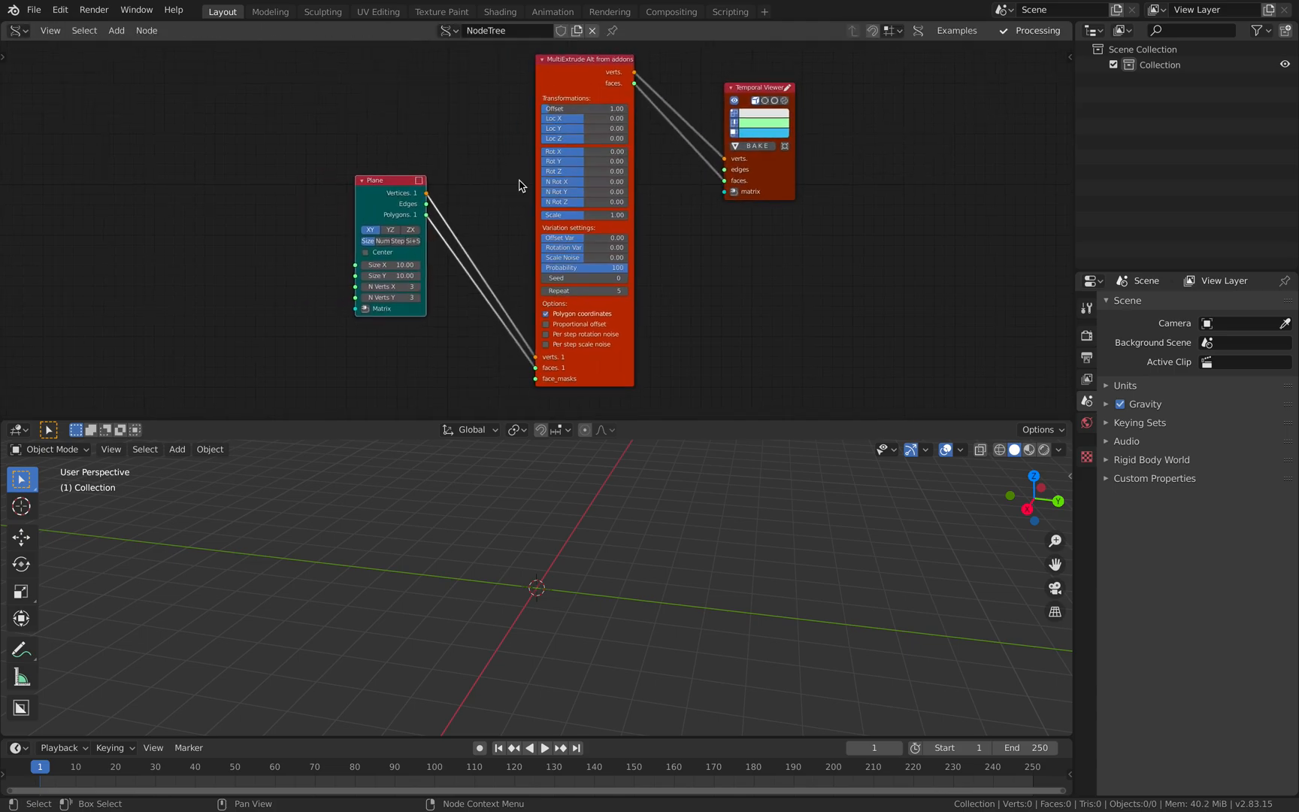
middle_drag(382, 225, 382, 215)
middle_drag(478, 272, 467, 300)
drag(392, 191, 447, 173)
drag(389, 195, 441, 177)
drag(567, 105, 554, 103)
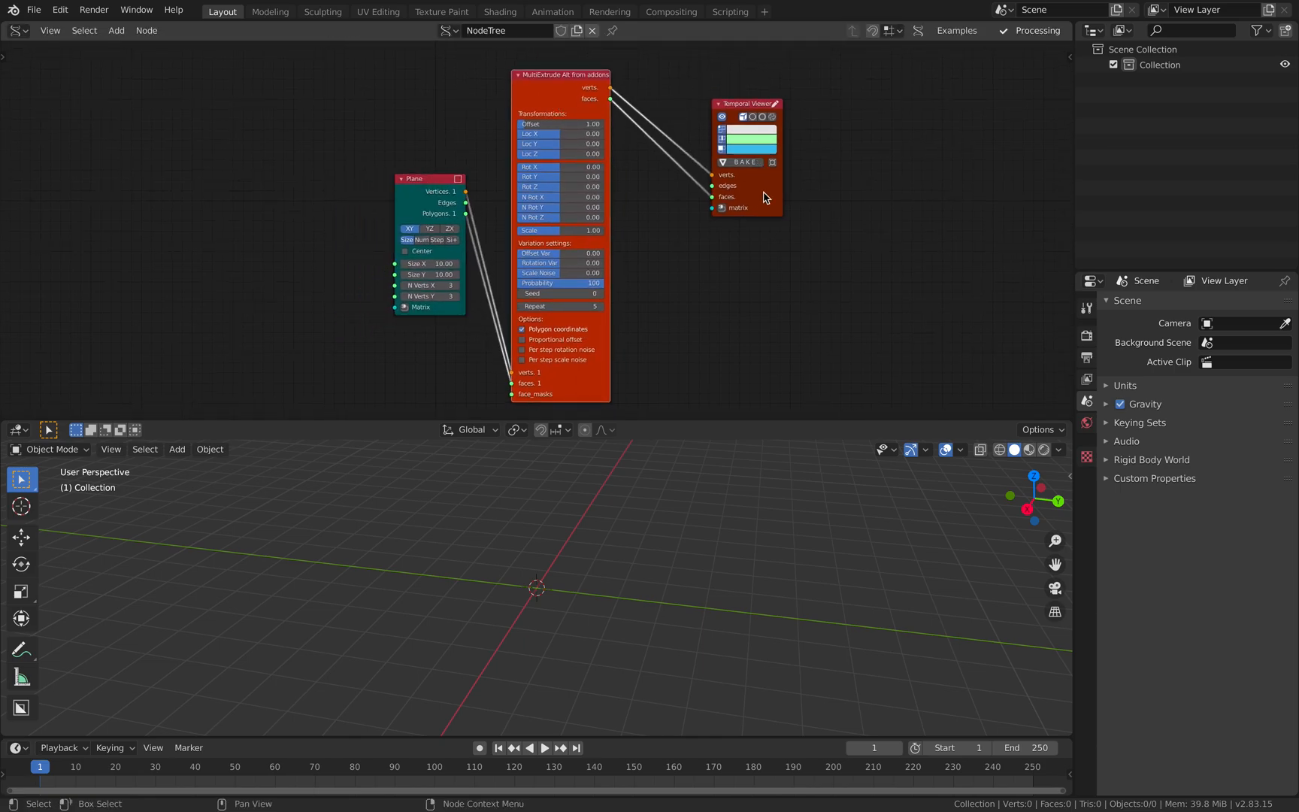
drag(766, 183, 730, 177)
middle_drag(509, 382, 527, 360)
drag(530, 373, 474, 380)
- Move the Plane node away from MultiExtrude and add a Number Range node below it
scroll(508, 331, up, 3)
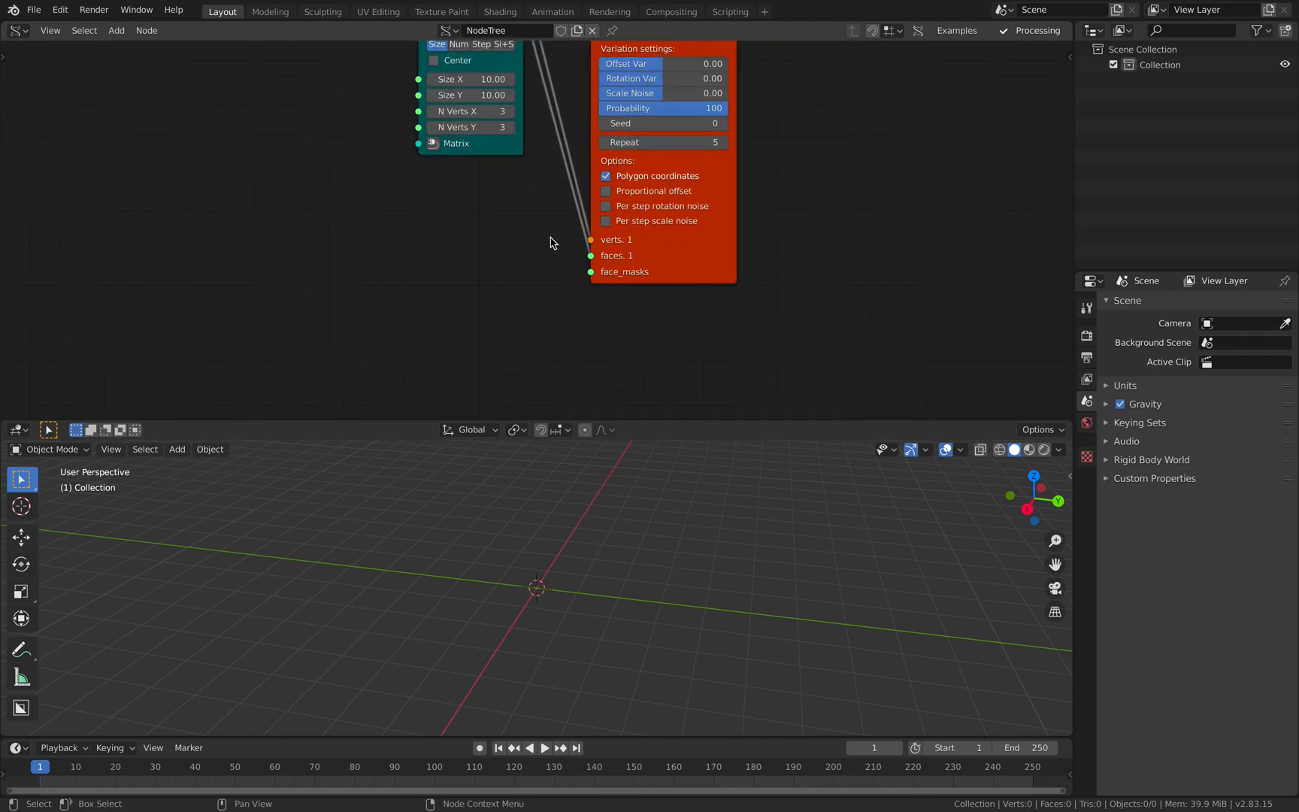
scroll(556, 263, down, 1)
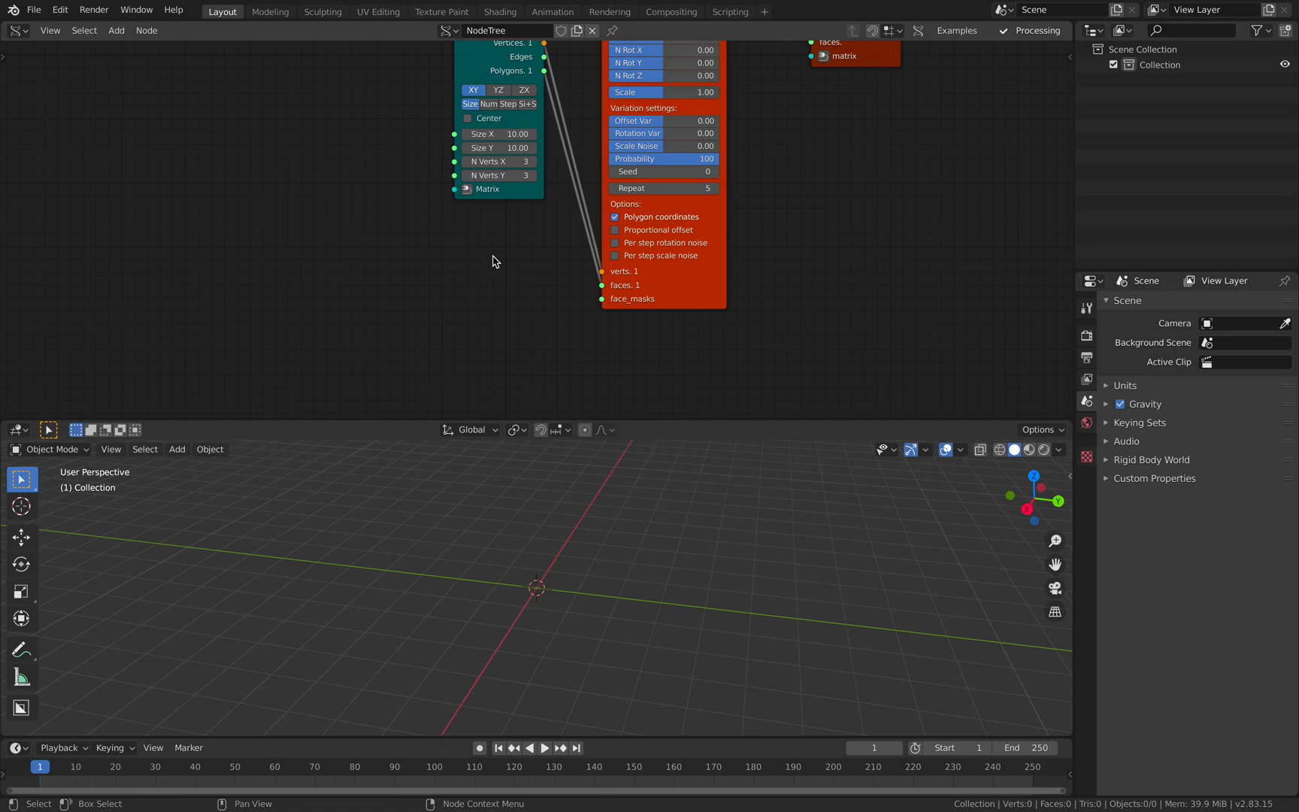
drag(471, 71, 330, 89)
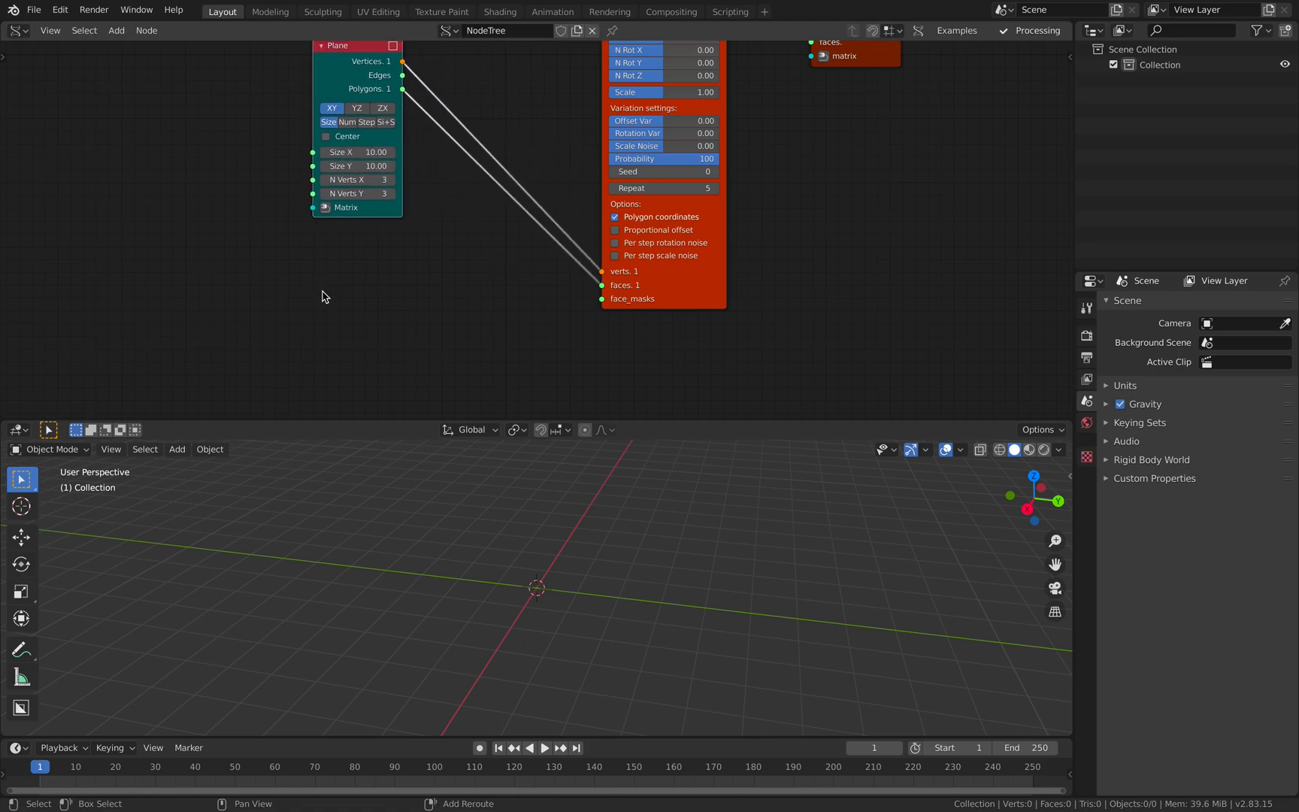
key(alt+space)
text(ran)
key(Escape)
key(alt+space)
text(range)
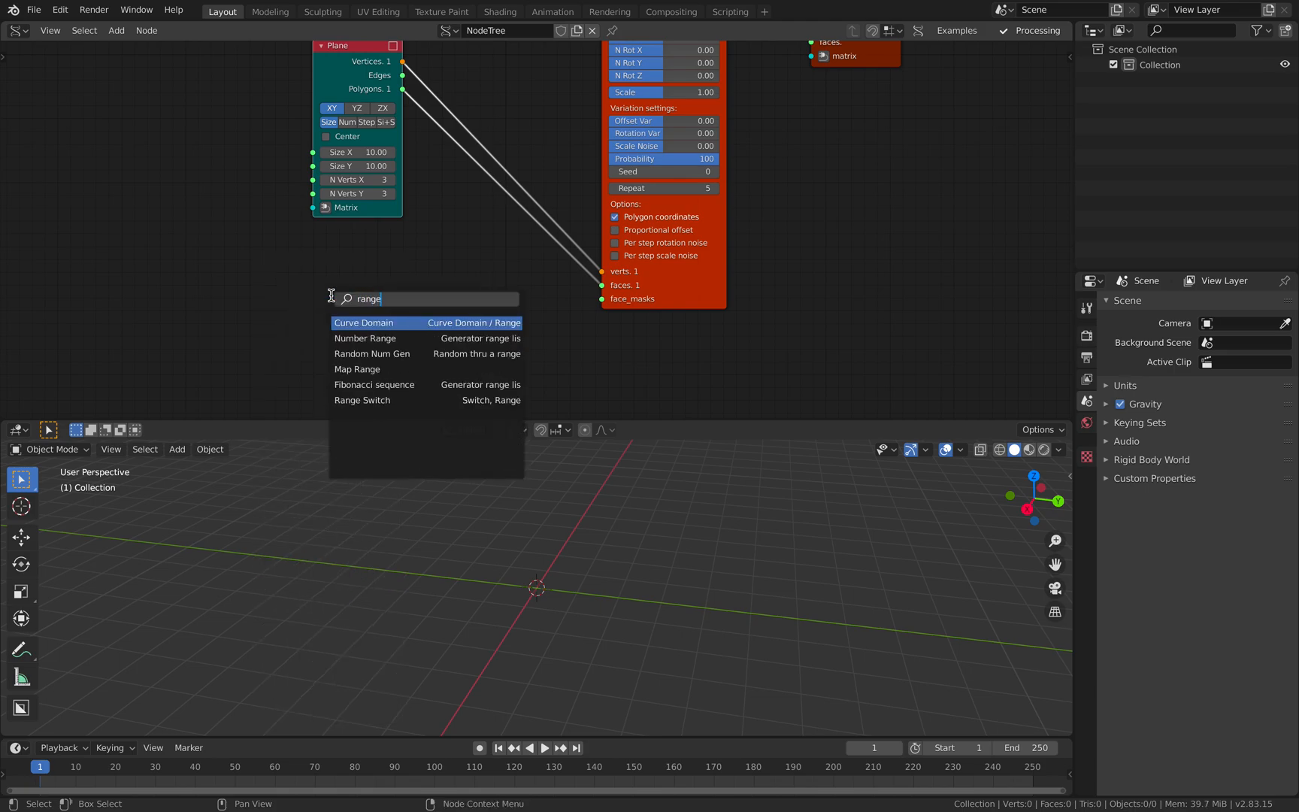
click(354, 338)
click(361, 291)
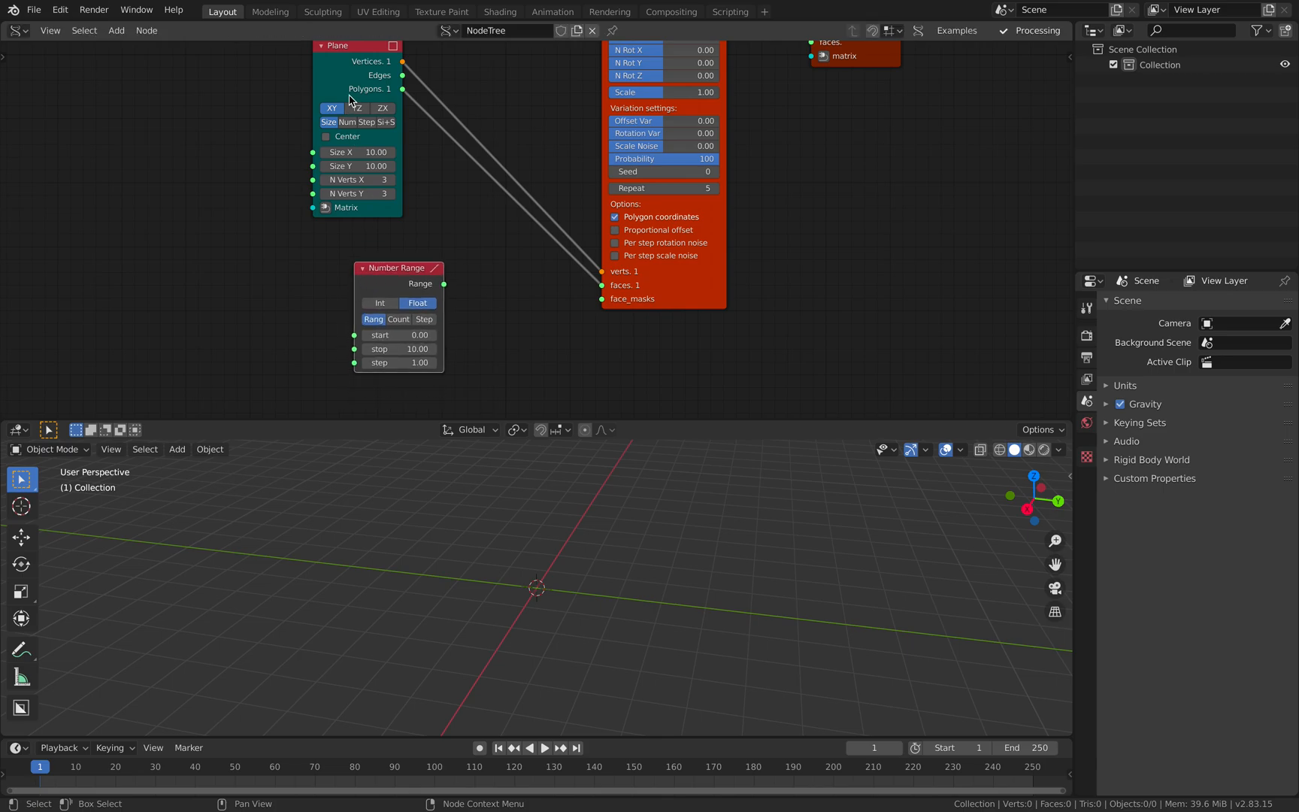
- Set the Number Range node to Step mode and reposition the Plane and Number Range nodes
drag(351, 100, 301, 104)
click(427, 323)
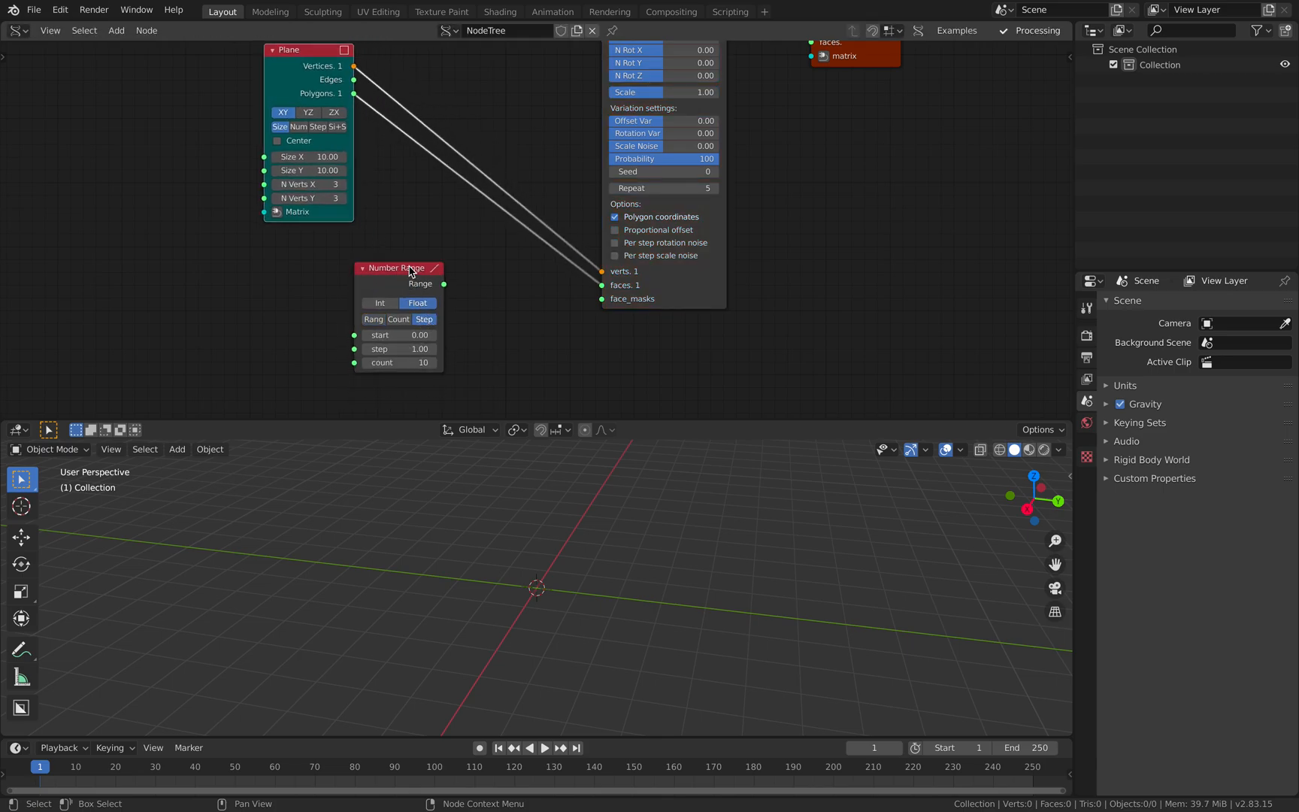
drag(413, 272, 447, 264)
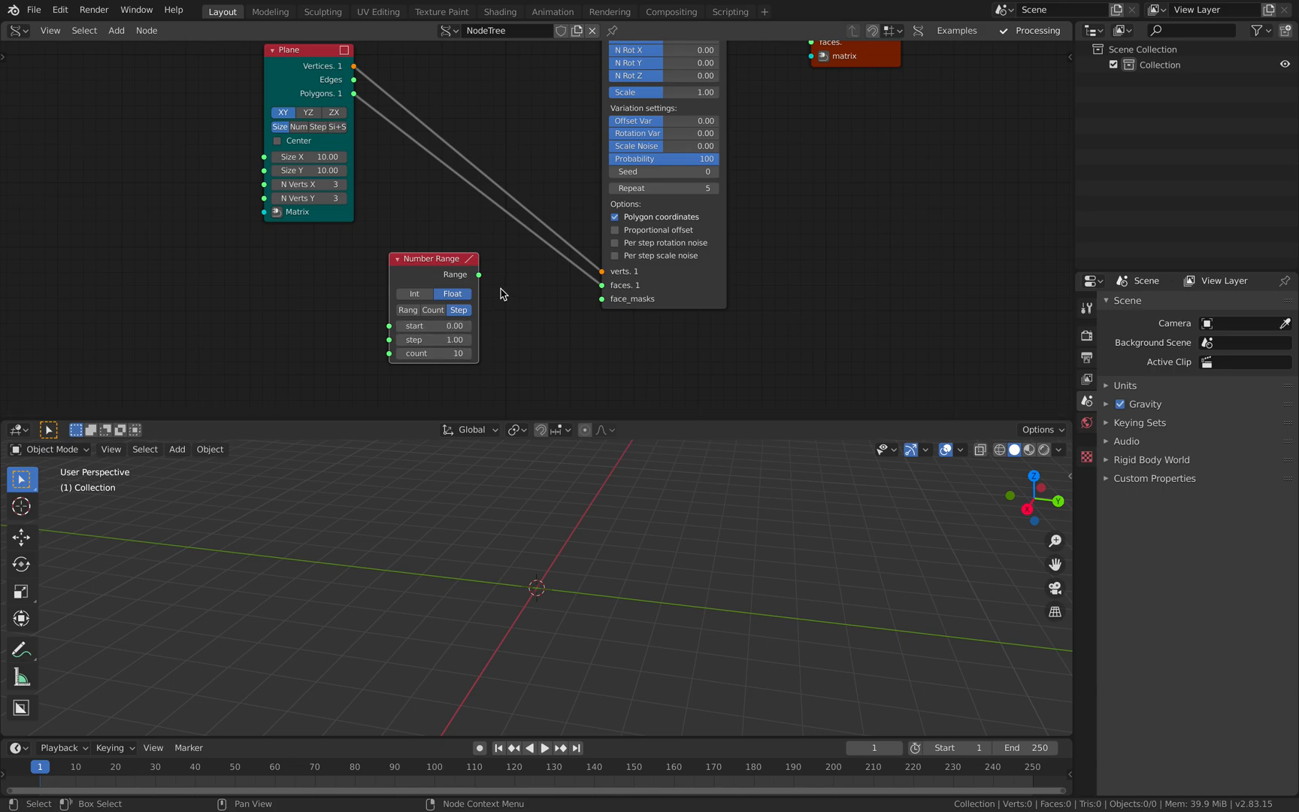
- Connect the Number Range's Range output to MultiExtrude's face_masks input and bring the extruded mesh into view
scroll(501, 290, down, 2)
drag(486, 273, 590, 292)
scroll(640, 571, down, 5)
middle_drag(639, 570, 545, 547)
scroll(542, 541, up, 2)
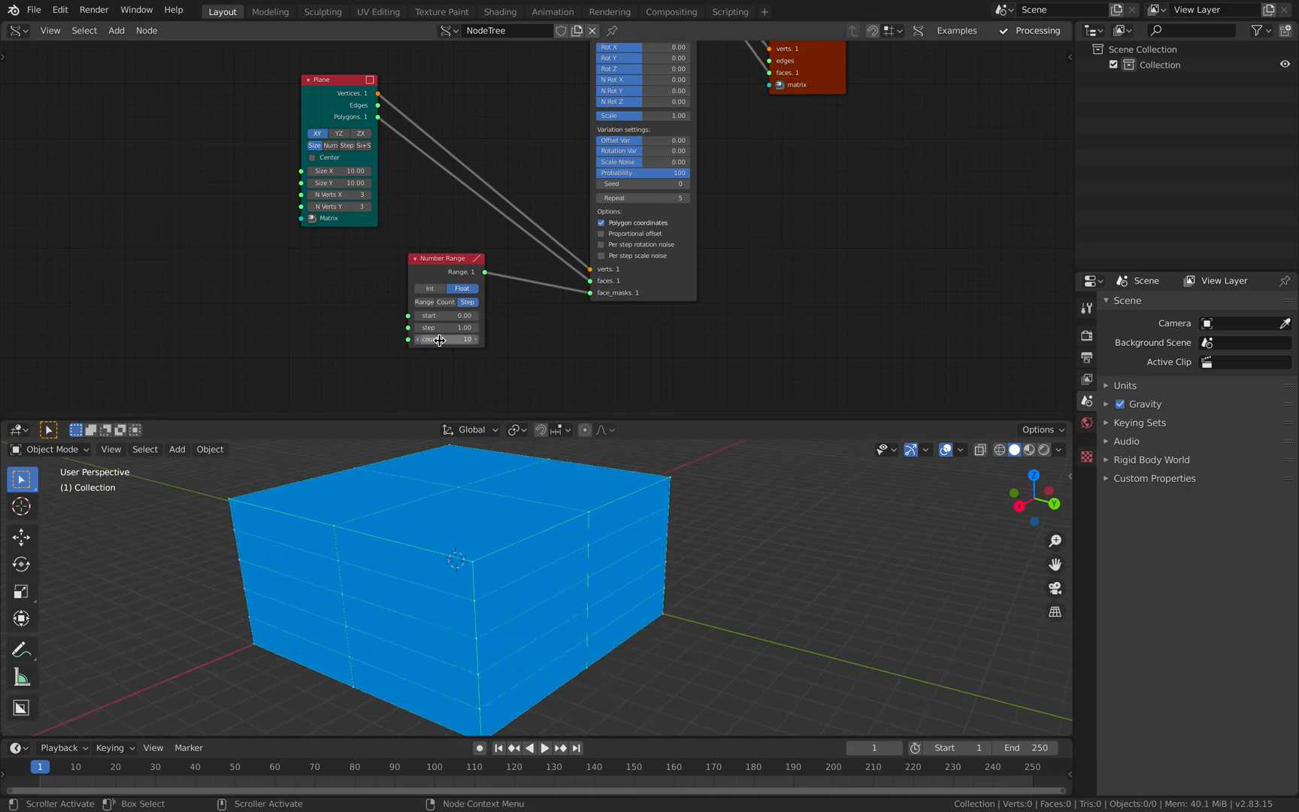
- Increase the Plane node's N Verts X and N Verts Y to 4
middle_drag(498, 545, 507, 519)
click(368, 195)
click(368, 207)
click(369, 207)
click(311, 207)
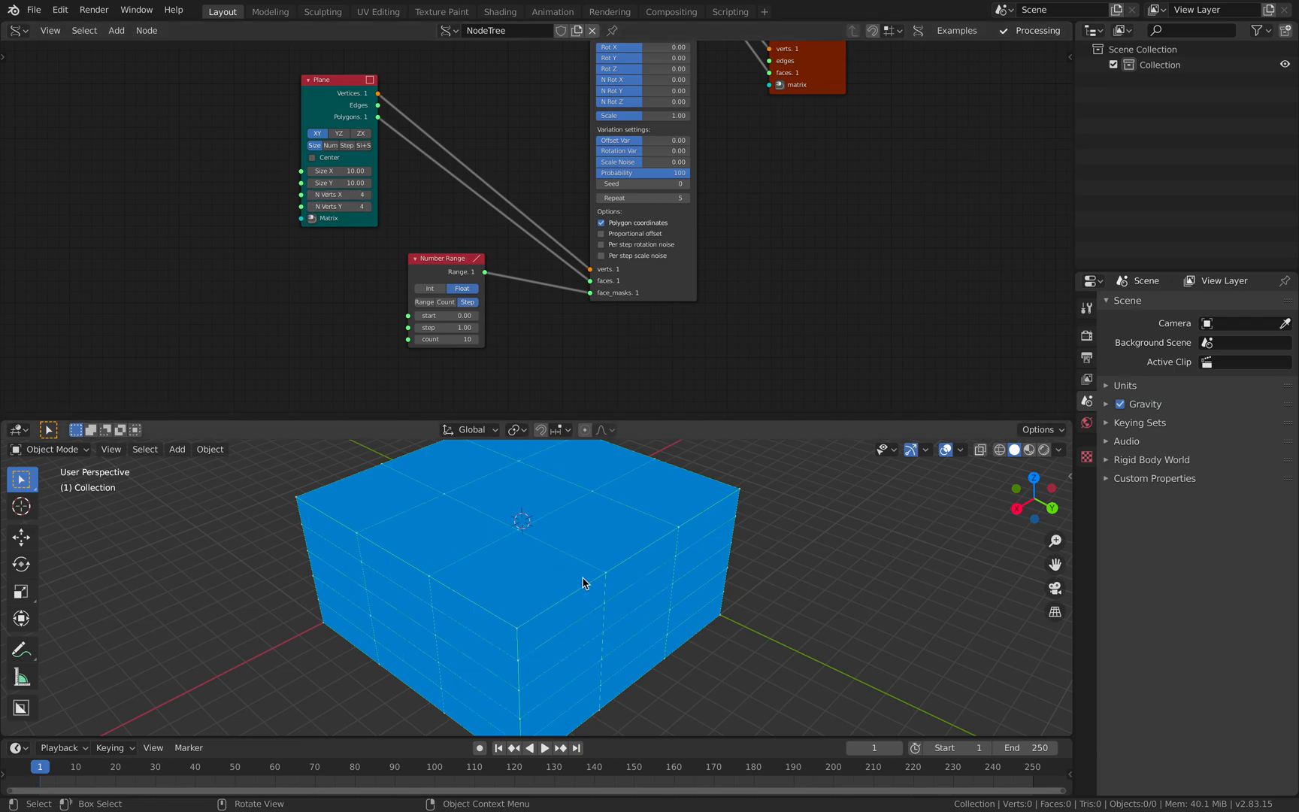
- Switch the Temporal Viewer node to shaded face display
middle_drag(582, 585, 569, 585)
scroll(740, 225, down, 4)
middle_drag(739, 224, 684, 305)
scroll(678, 242, up, 1)
scroll(678, 248, up, 1)
click(706, 119)
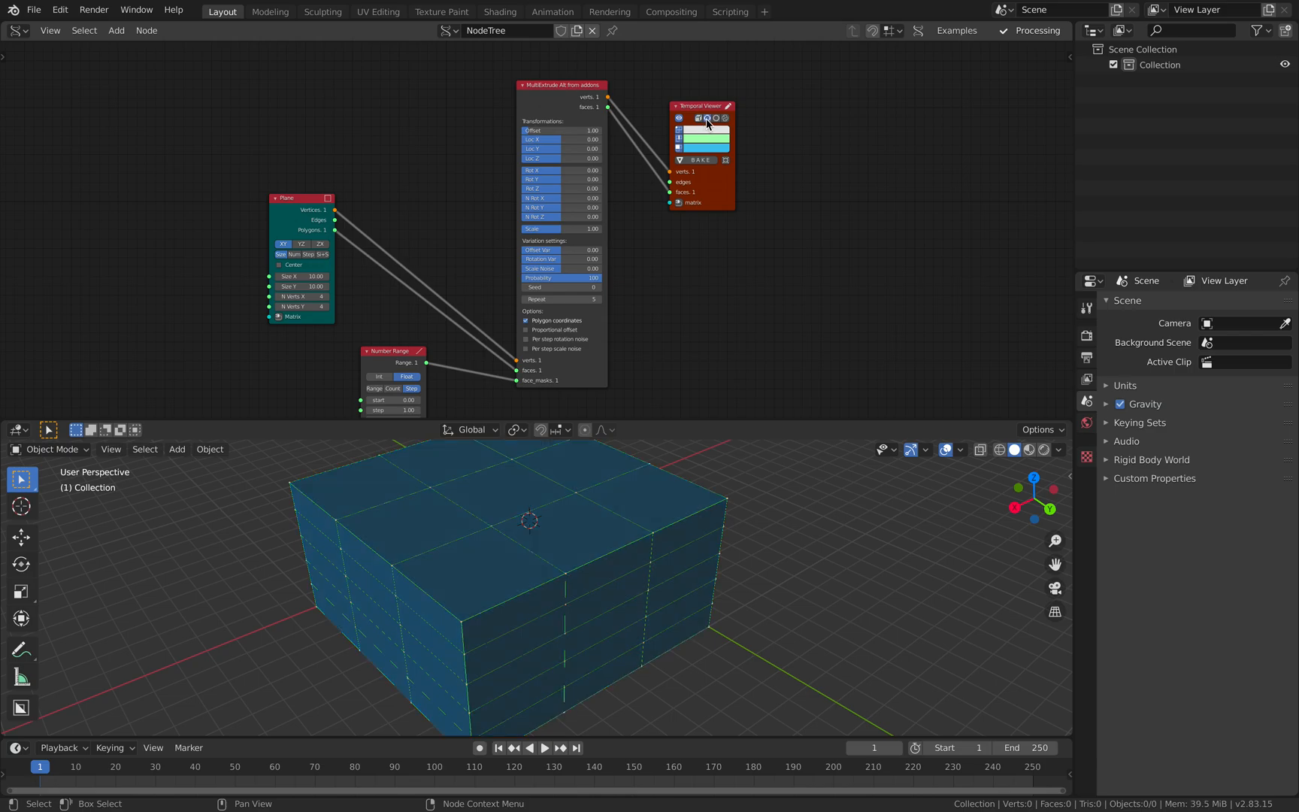
- Reduce the MultiExtrude node's Scale to 0.79 to taper the extrusions
middle_drag(482, 544, 545, 521)
mouse_move(416, 314)
middle_down()
mouse_move(434, 219)
mouse_move(402, 286)
middle_up()
scroll(427, 214, up, 1)
scroll(443, 216, up, 1)
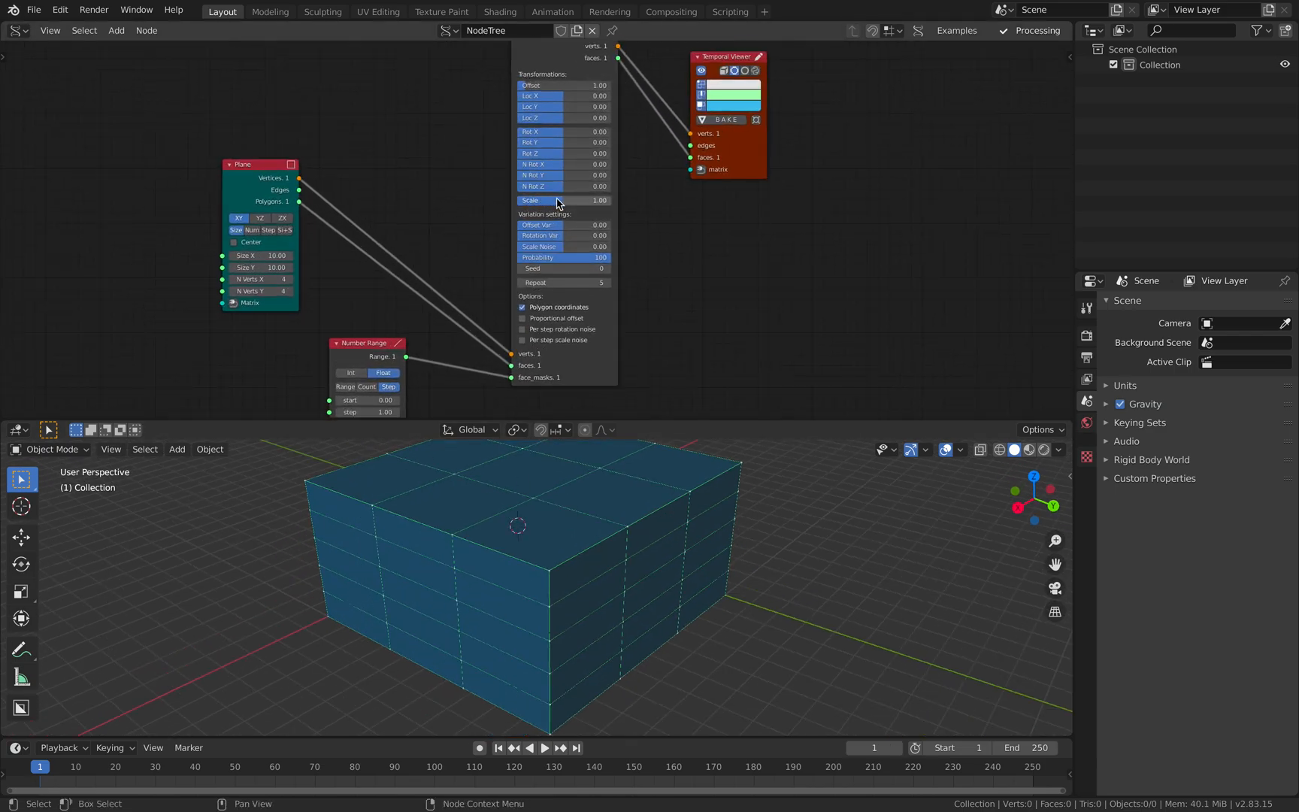
drag(564, 201, 544, 201)
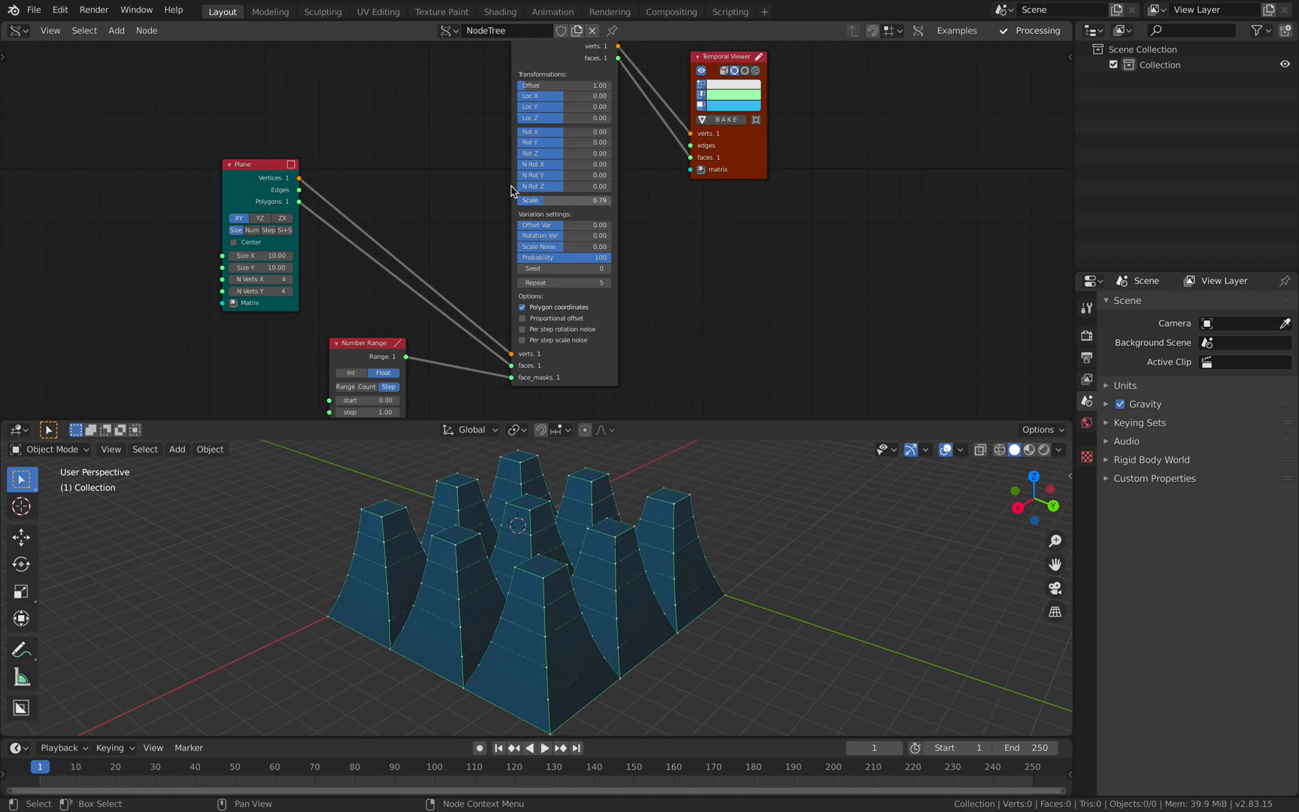
- Reposition the MultiExtrude, Number Range, Plane and Temporal Viewer nodes closer together
middle_drag(480, 138, 466, 210)
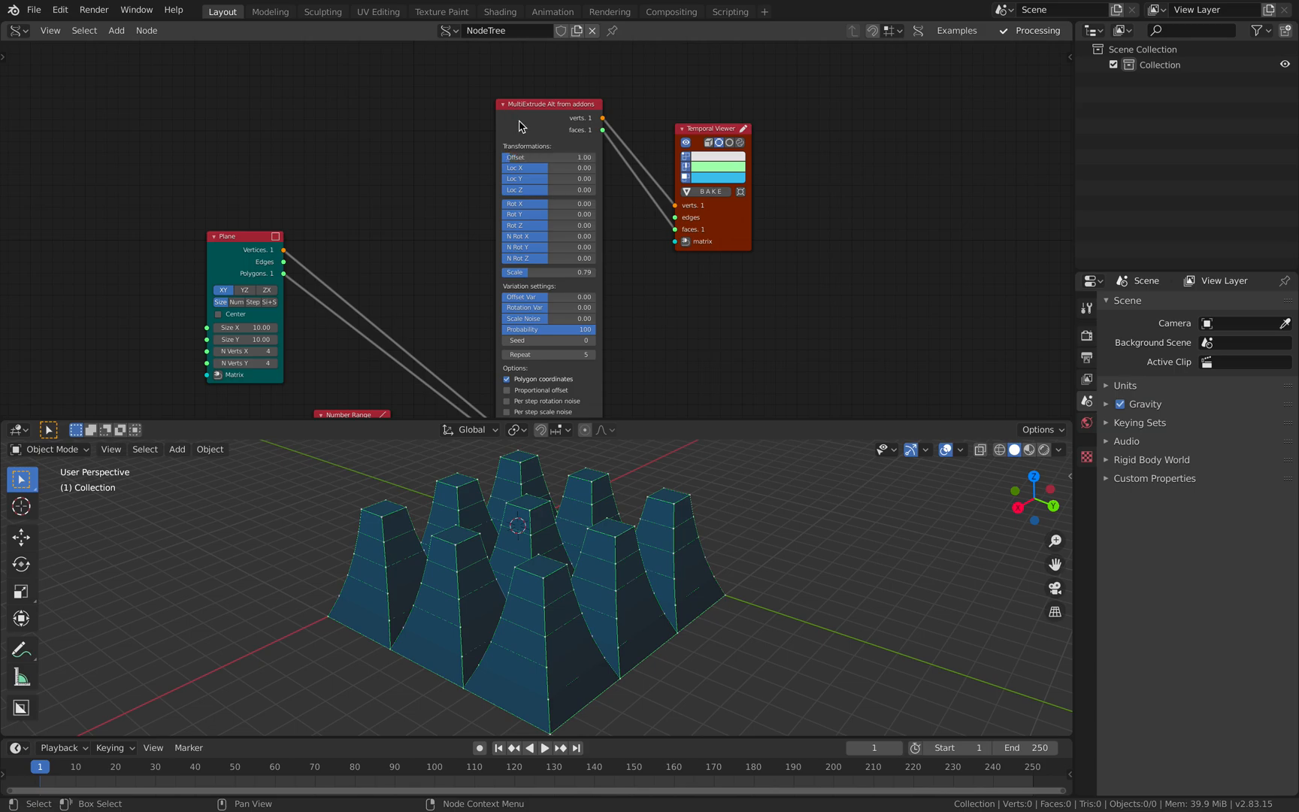
drag(516, 126, 527, 92)
middle_drag(567, 605, 533, 548)
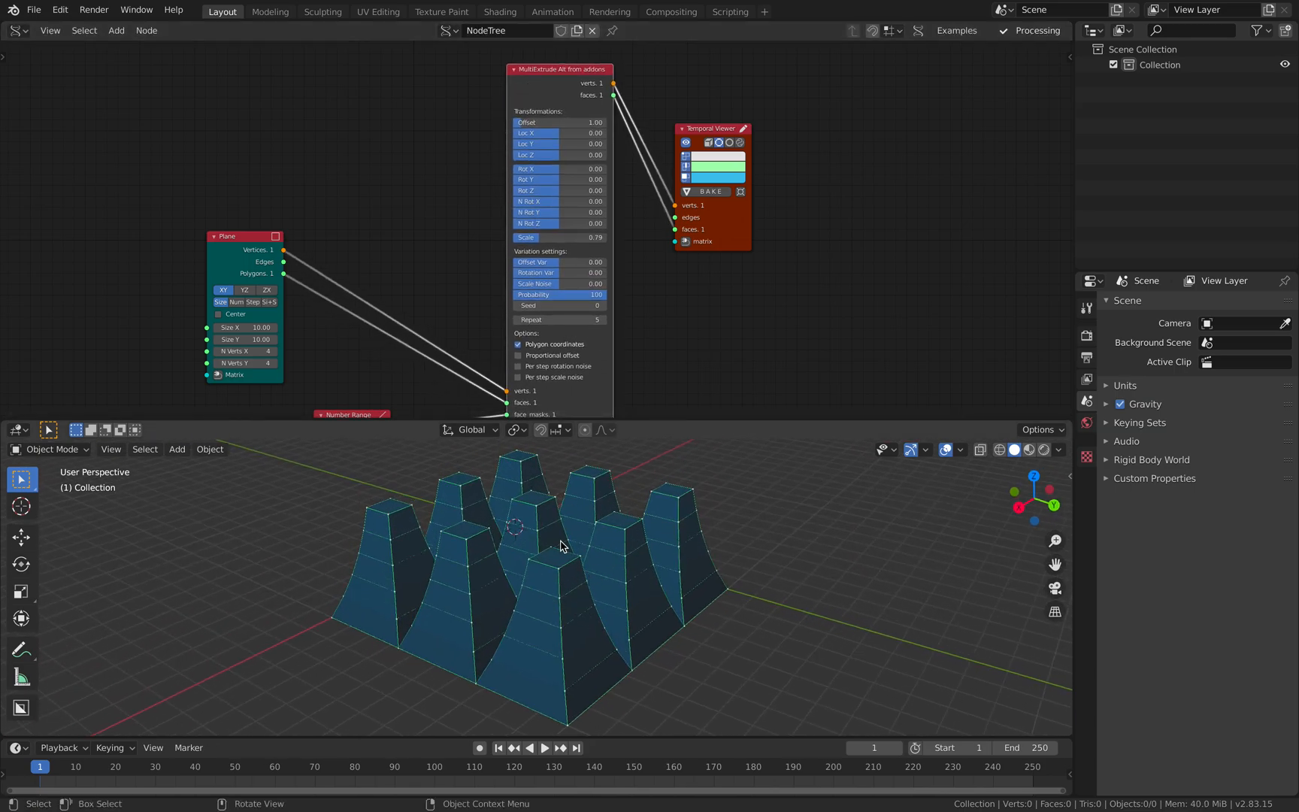
scroll(565, 299, down, 1)
middle_drag(554, 312, 556, 282)
drag(382, 366, 400, 345)
drag(305, 236, 320, 217)
drag(551, 68, 528, 60)
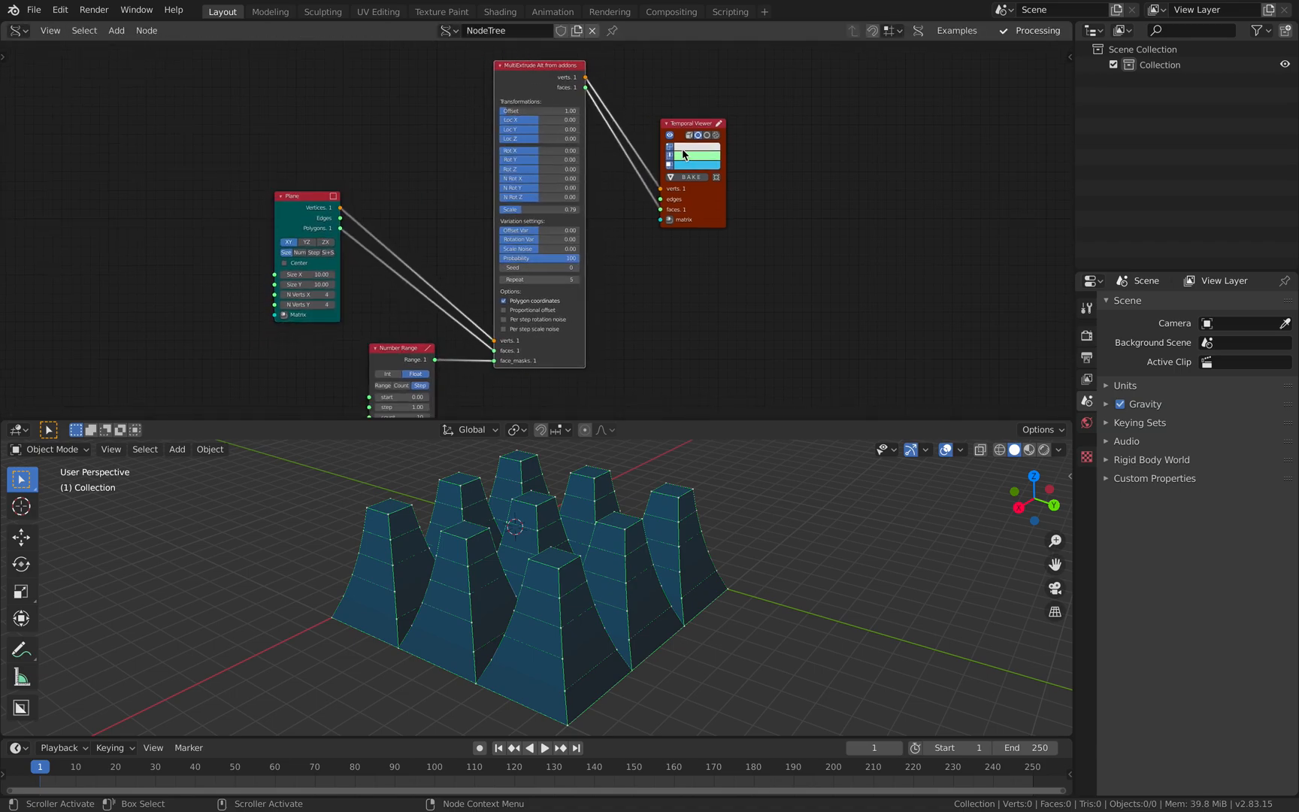
drag(677, 156, 657, 168)
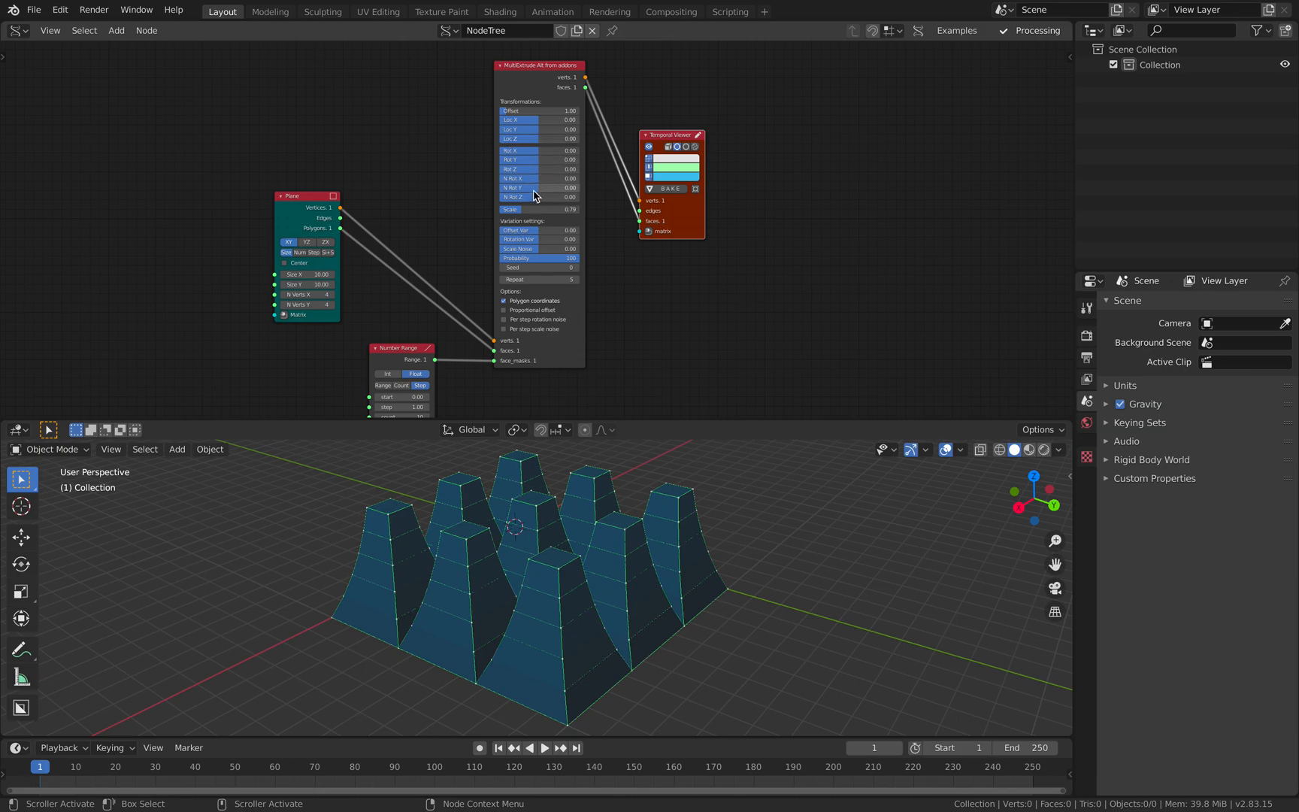
- Set the MultiExtrude node's Seed to 36
drag(532, 208, 530, 208)
drag(540, 118, 541, 119)
scroll(436, 197, up, 1)
middle_drag(439, 225, 449, 188)
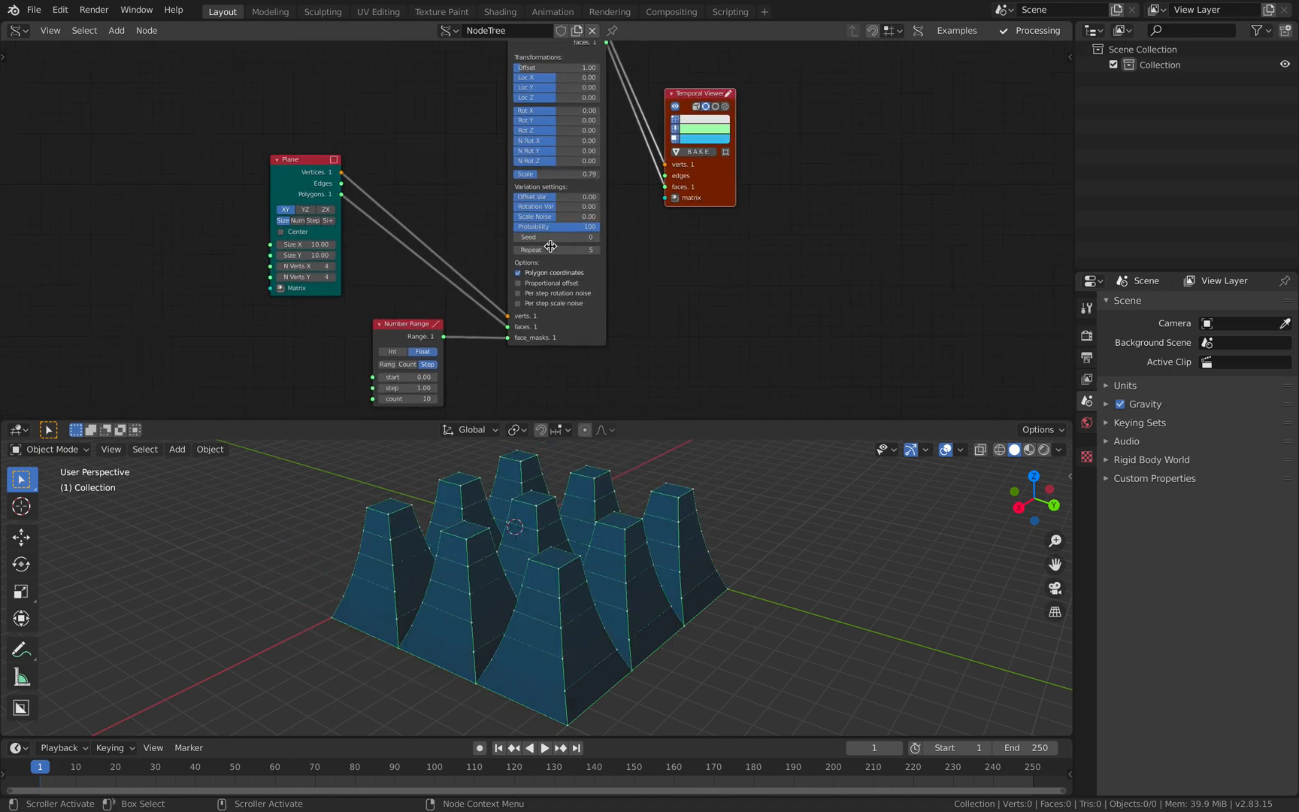
scroll(513, 208, up, 2)
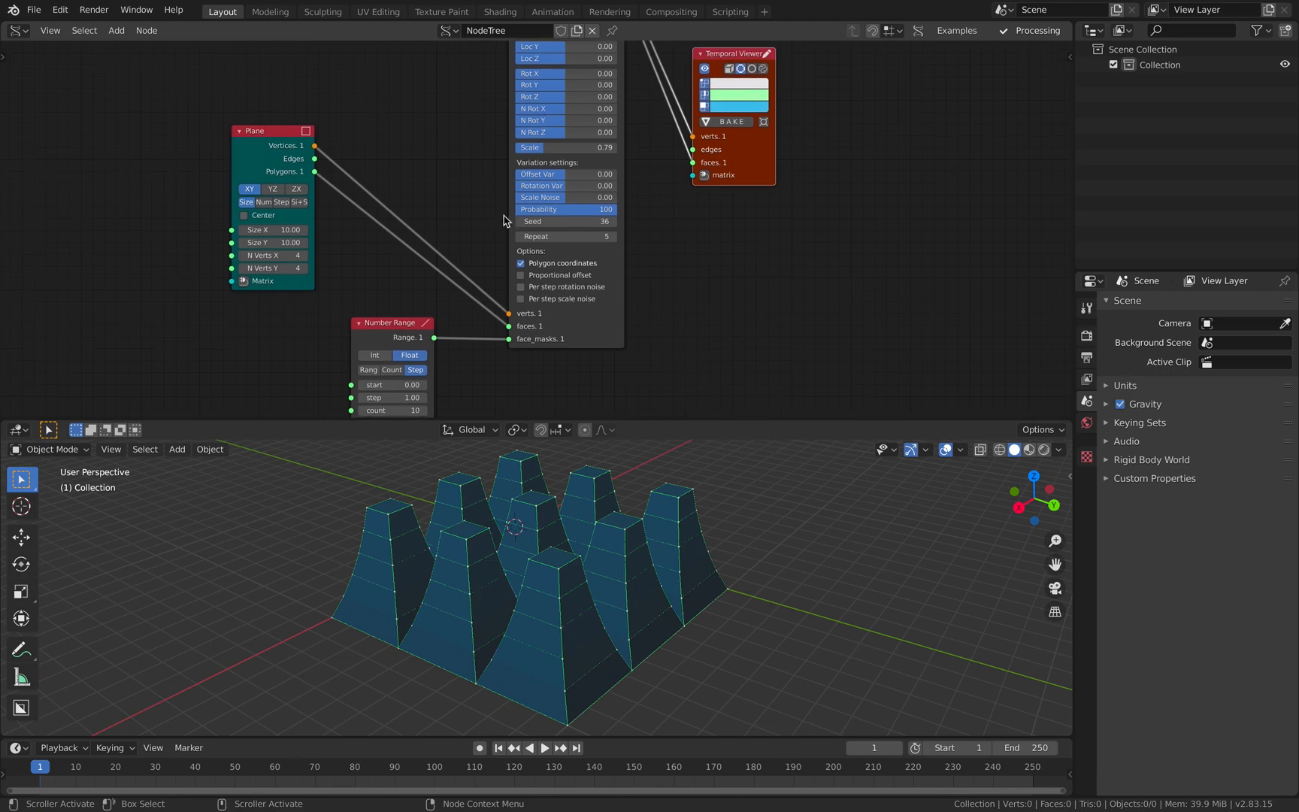
- Try a Repeat value of 9 on the MultiExtrude node, inspect the taller extrusions, and return it to 5
click(615, 238)
click(615, 238)
click(615, 238)
click(615, 238)
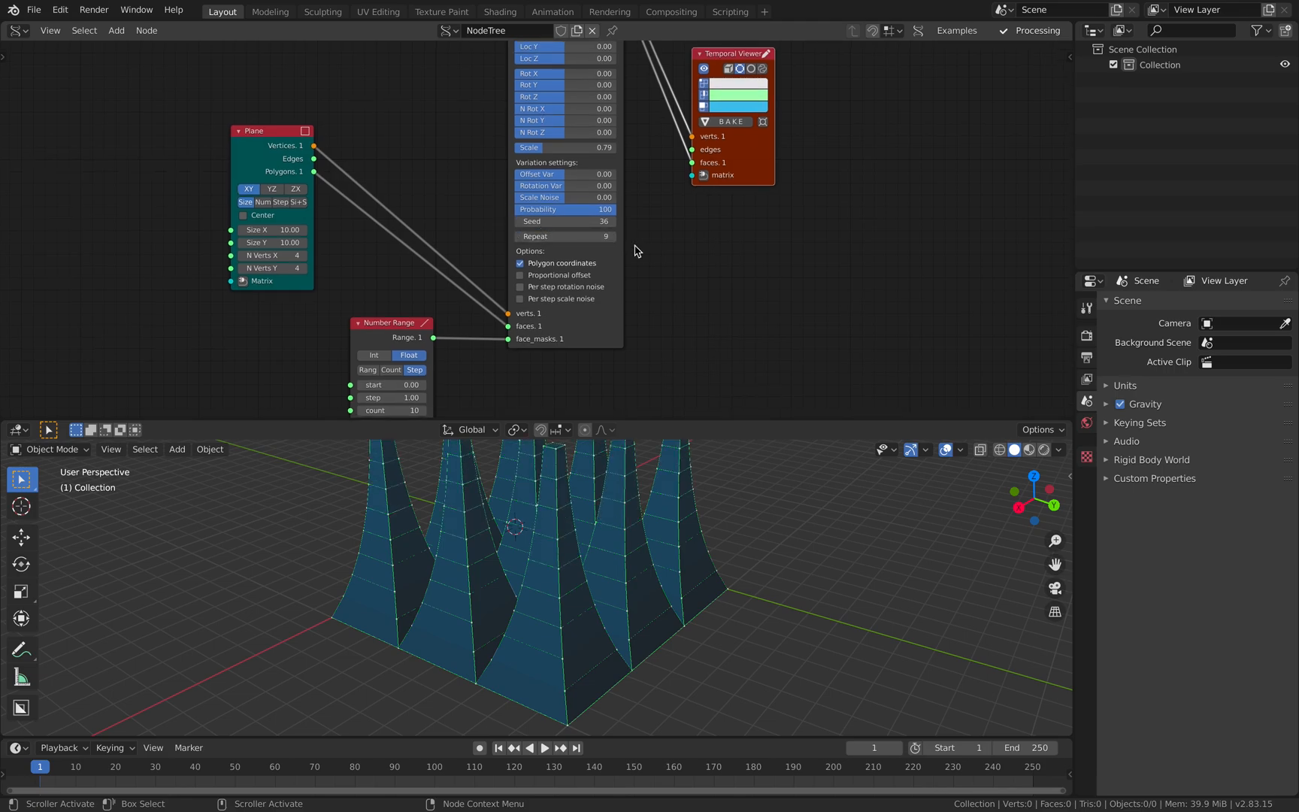
scroll(614, 569, down, 2)
shift+middle_drag(614, 569, 632, 611)
middle_drag(631, 610, 590, 605)
drag(576, 236, 553, 236)
- Move the Plane and Number Range nodes up and bring the Temporal Viewer closer to MultiExtrude
middle_drag(560, 594, 598, 603)
middle_drag(669, 296, 679, 327)
drag(775, 198, 797, 207)
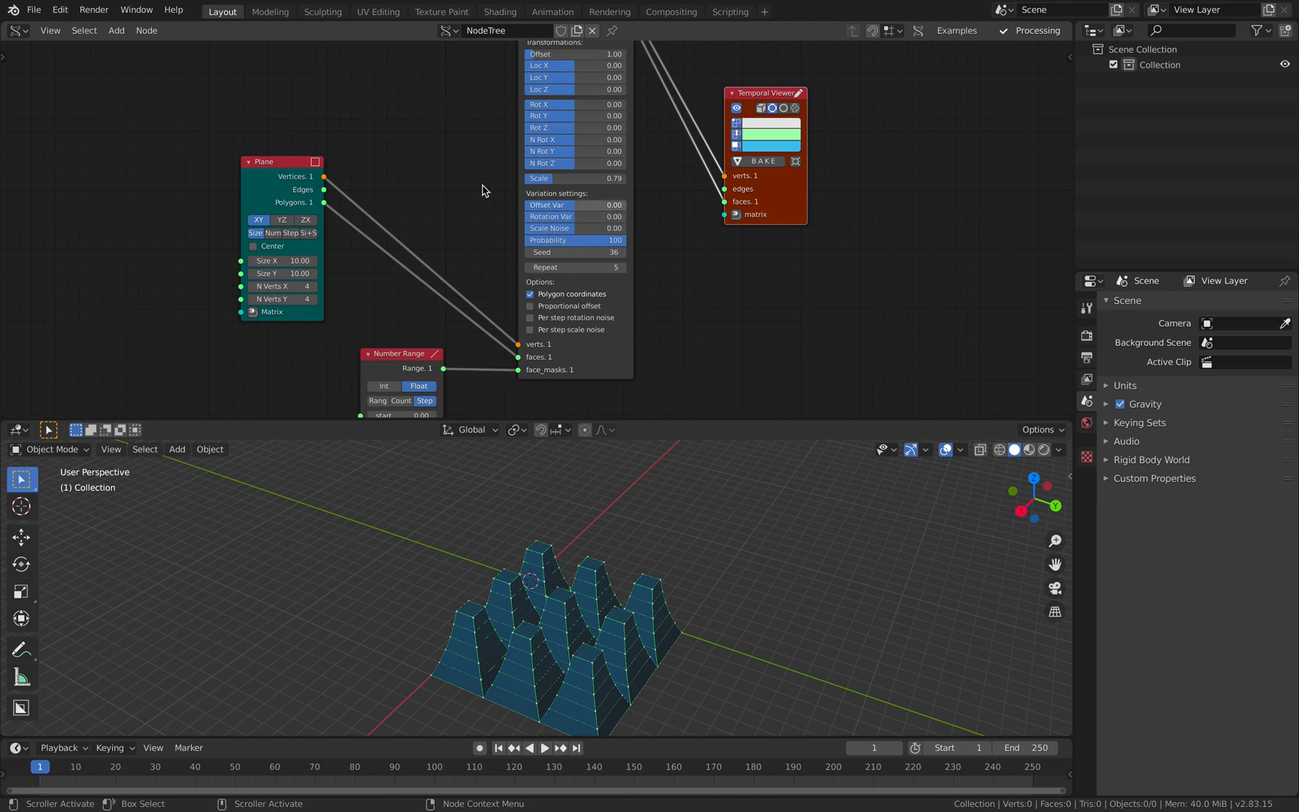
drag(294, 166, 293, 136)
drag(416, 365, 415, 328)
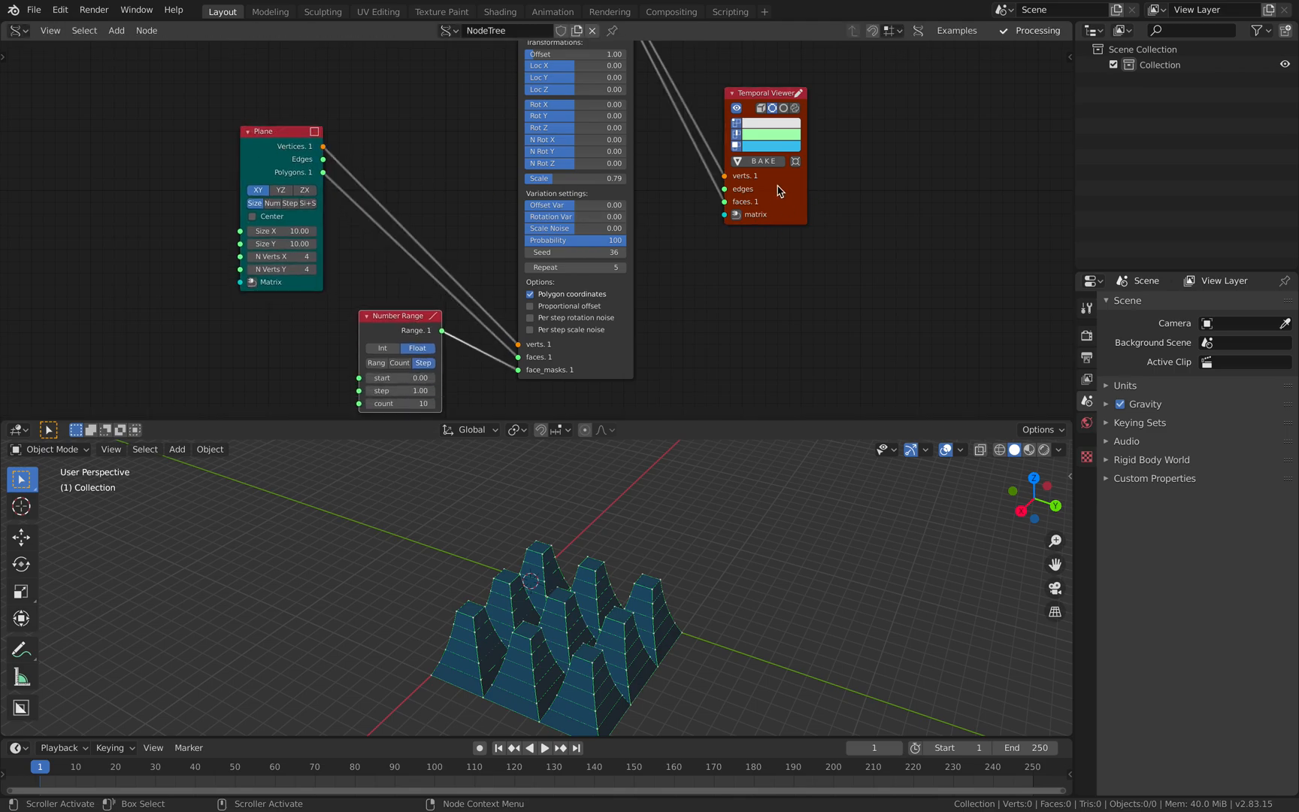
drag(780, 184, 738, 208)
middle_drag(620, 251, 621, 218)
middle_drag(400, 282, 414, 261)
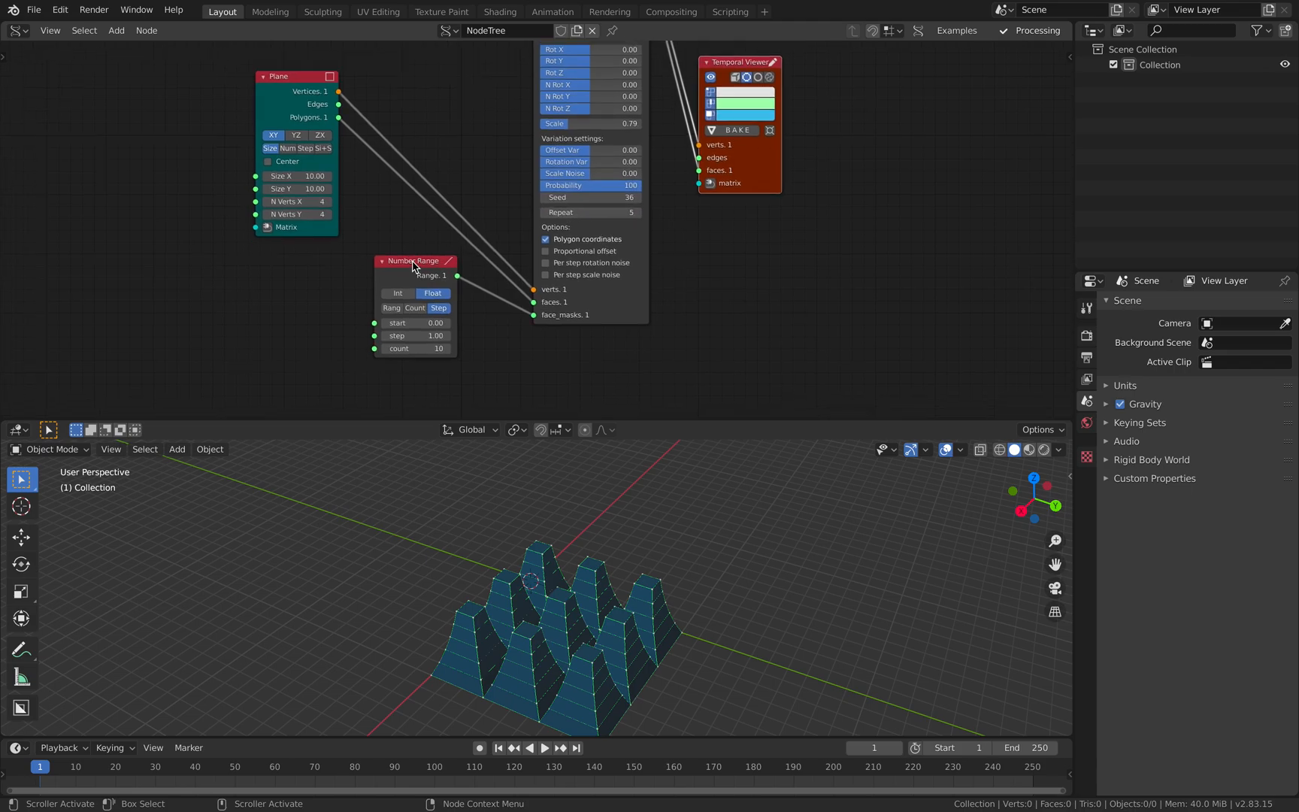
scroll(415, 259, up, 1)
middle_drag(509, 374, 523, 355)
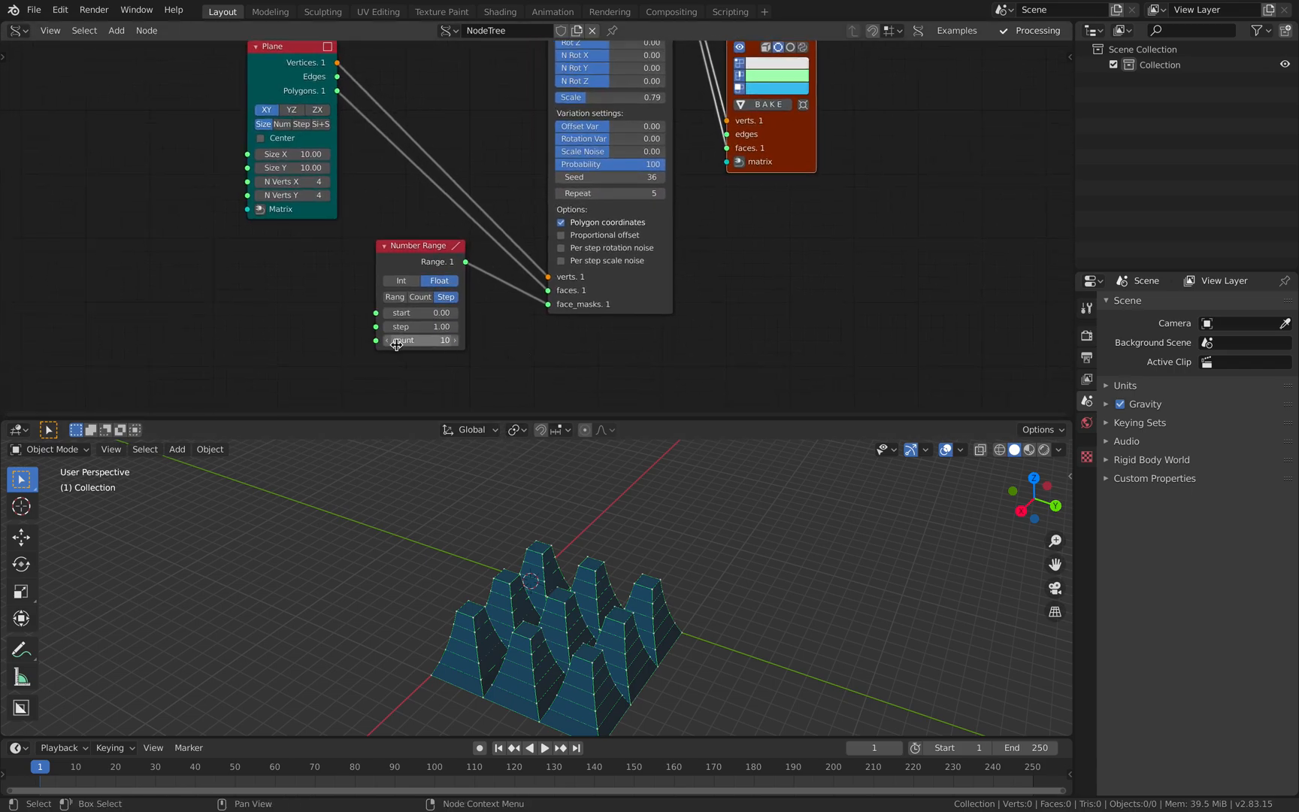
- Set the Number Range node's count to 6, stepping down through lower counts first
click(387, 341)
click(387, 341)
click(387, 340)
click(387, 340)
click(387, 341)
click(387, 341)
click(387, 341)
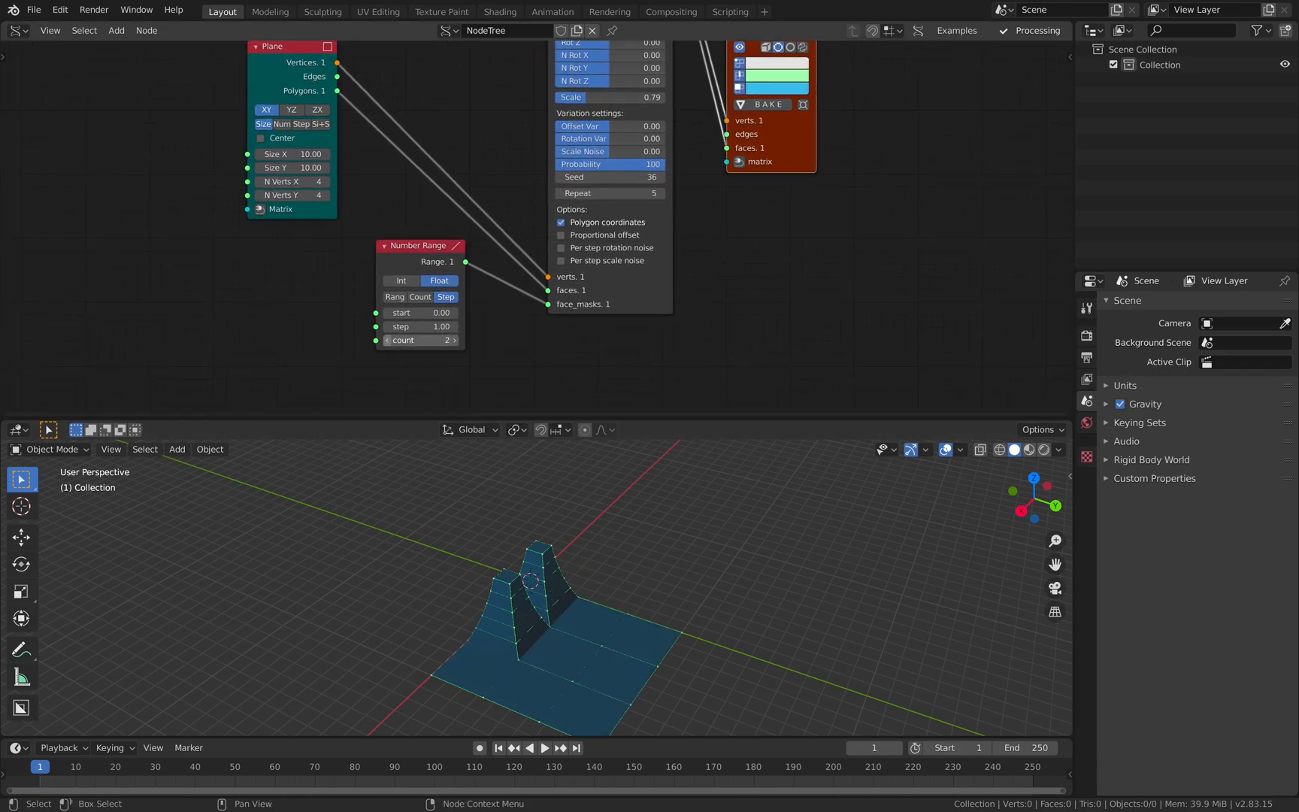
click(387, 341)
click(455, 341)
click(456, 341)
click(456, 341)
click(455, 340)
click(455, 340)
- Move Number Range away from MultiExtrude, then add a Stethoscope MK2 node and connect the Range output to its Data input
drag(427, 266, 373, 286)
middle_drag(475, 306, 474, 279)
key(shift+a)
click(466, 307)
text(ste)
click(487, 359)
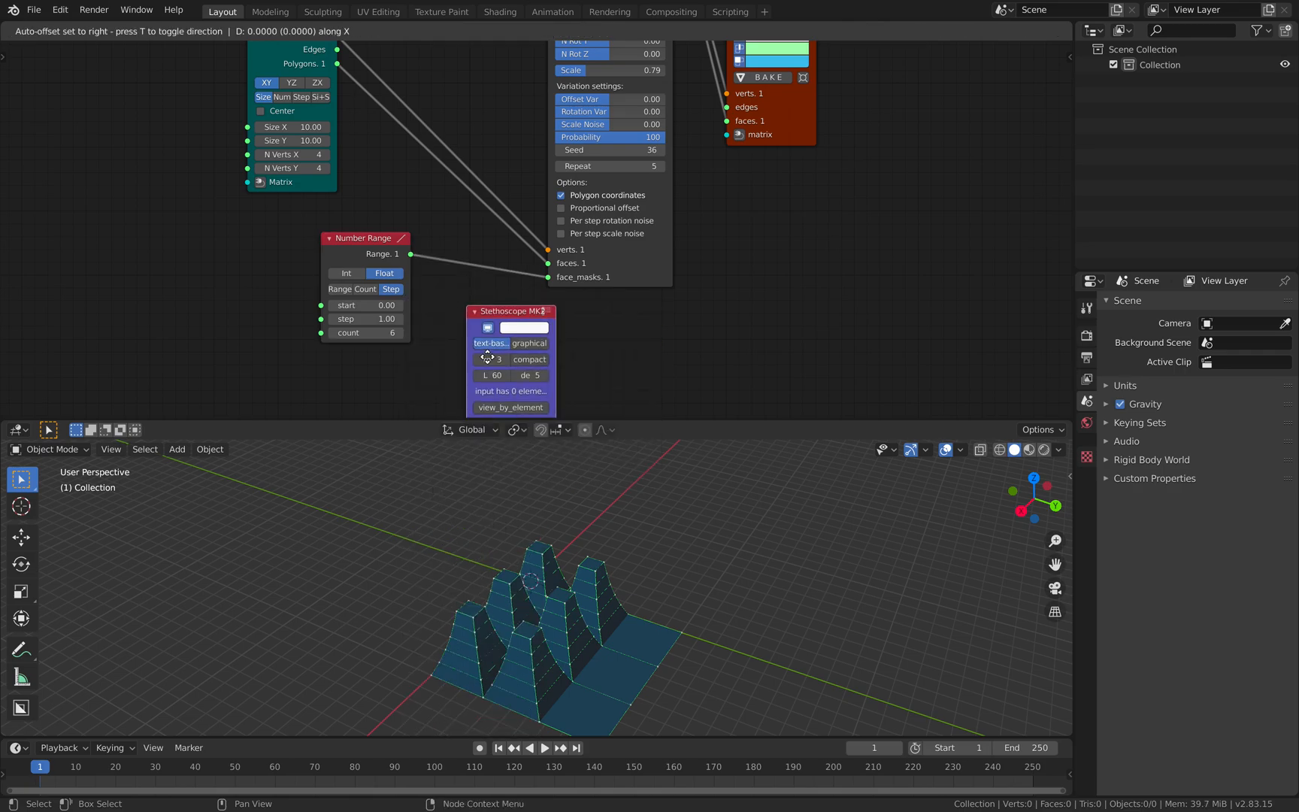
click(487, 364)
middle_drag(487, 364, 501, 330)
drag(425, 221, 472, 332)
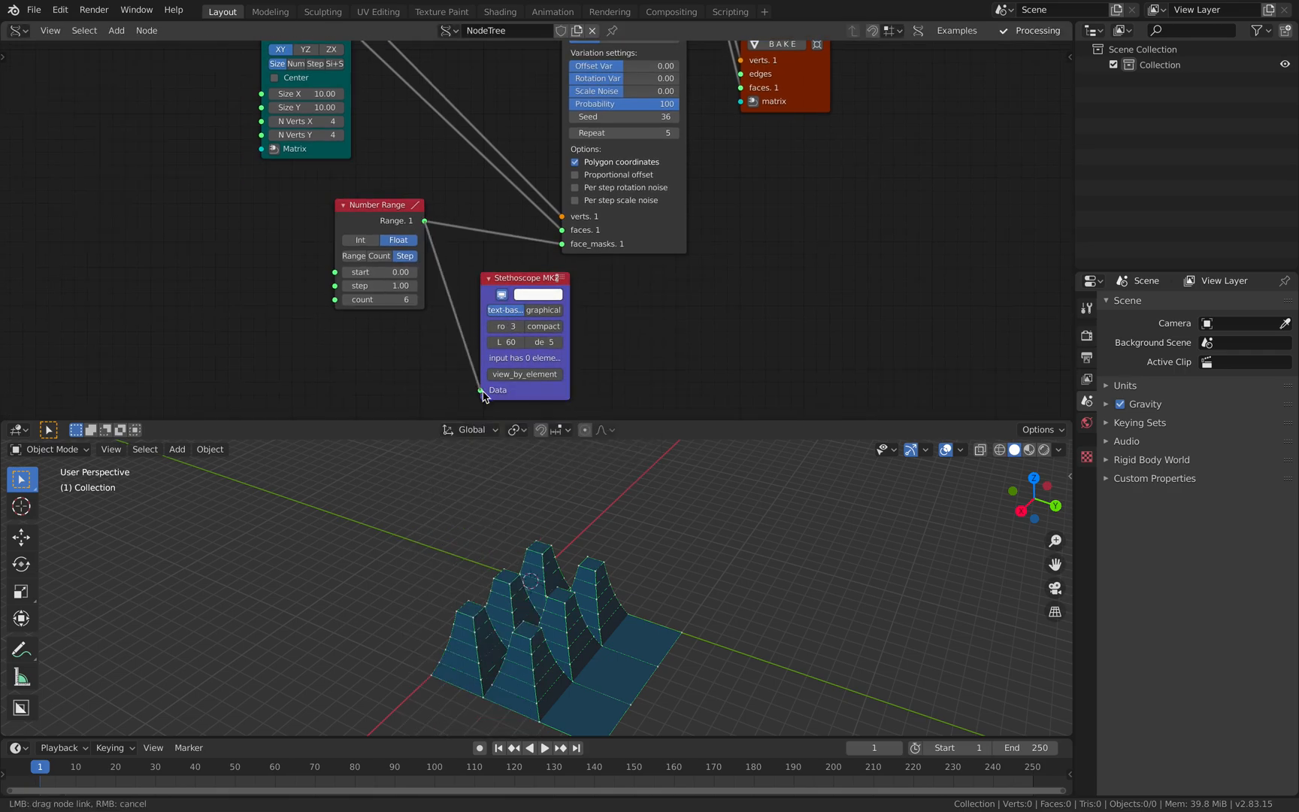
drag(483, 396, 483, 396)
- Compare the Stethoscope's listed values with the extruded faces and set the Number Range count to 9
scroll(576, 326, up, 2)
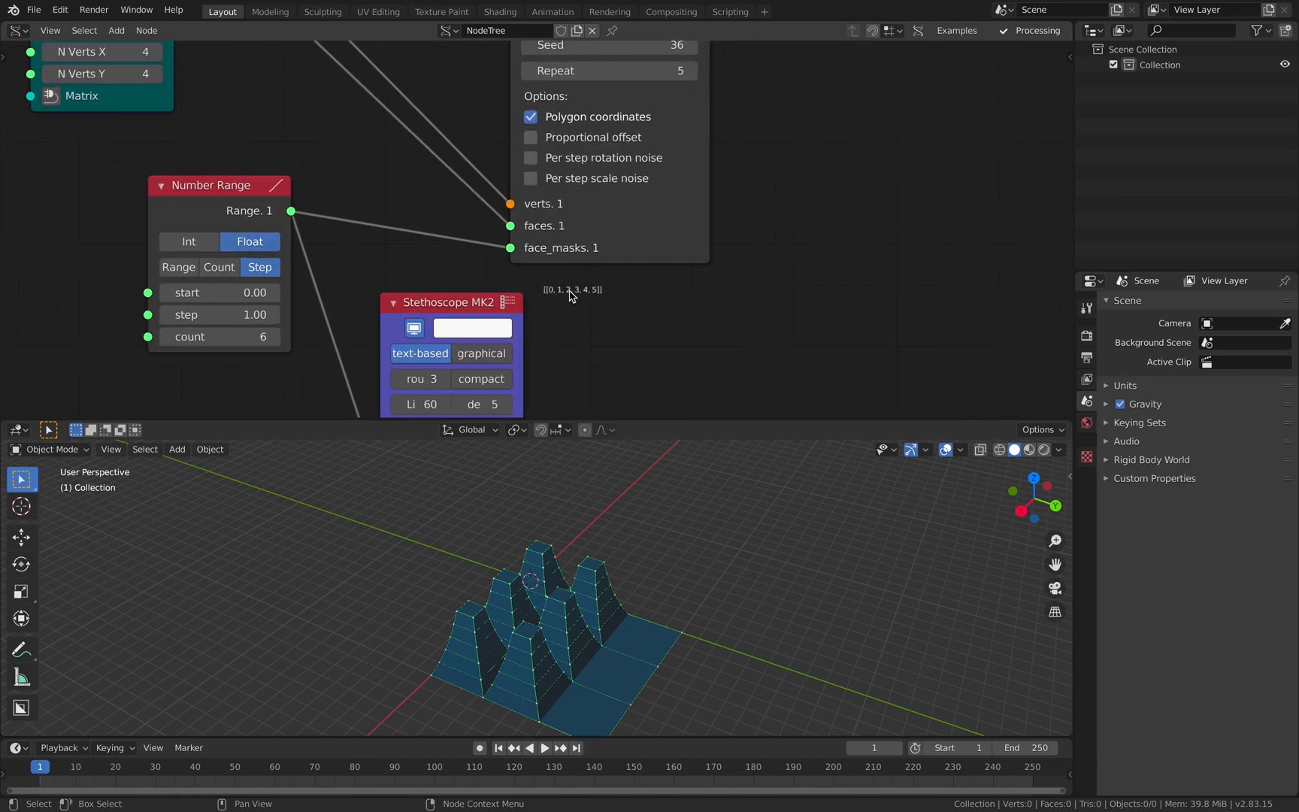
scroll(594, 308, down, 2)
middle_drag(603, 319, 609, 274)
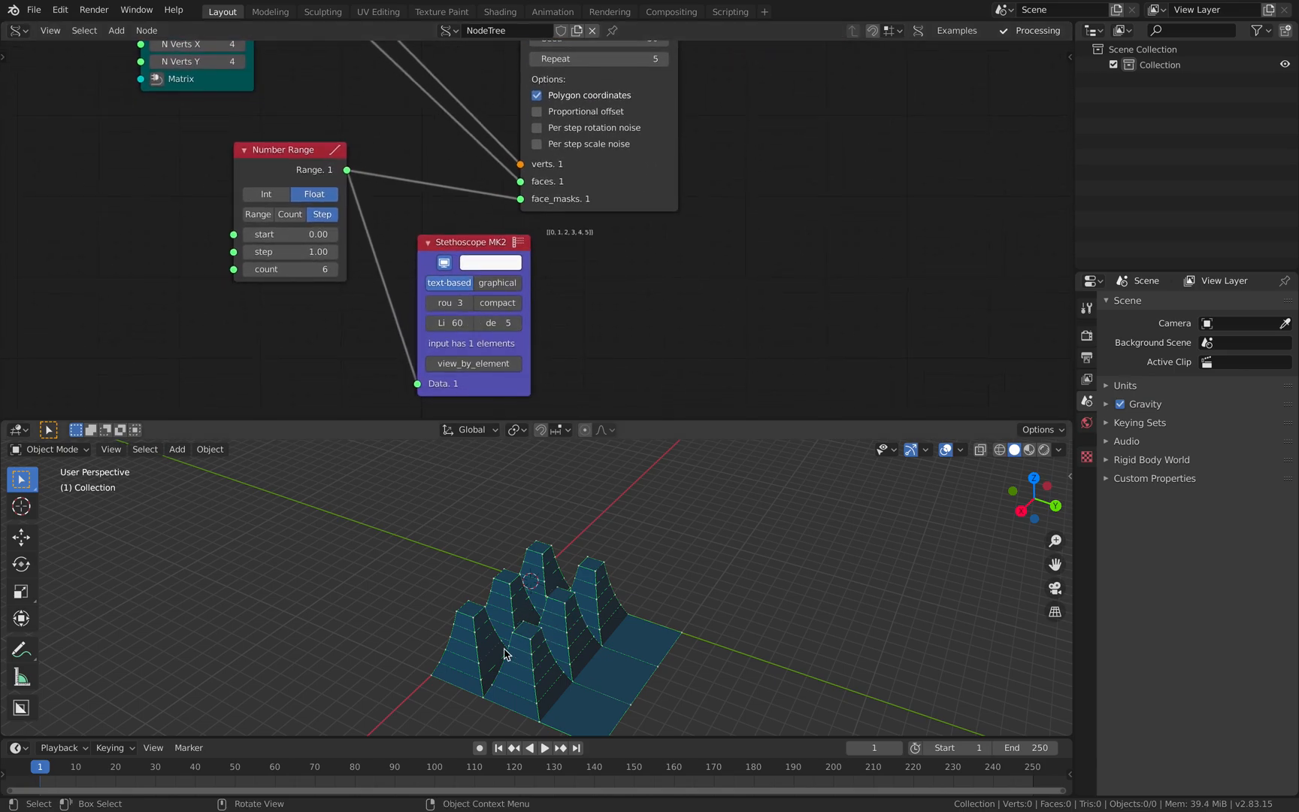
middle_drag(567, 589, 596, 566)
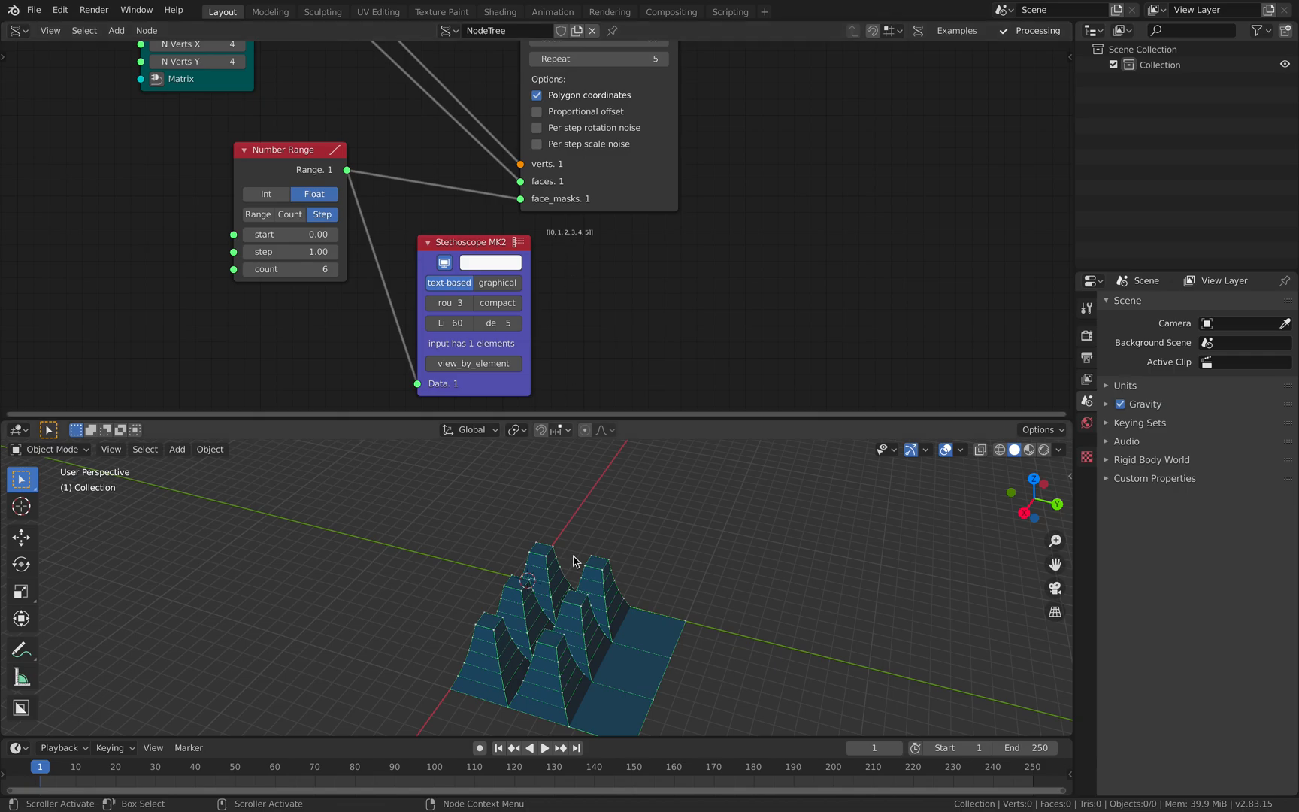
middle_drag(574, 481, 502, 688)
click(334, 269)
click(334, 269)
click(334, 269)
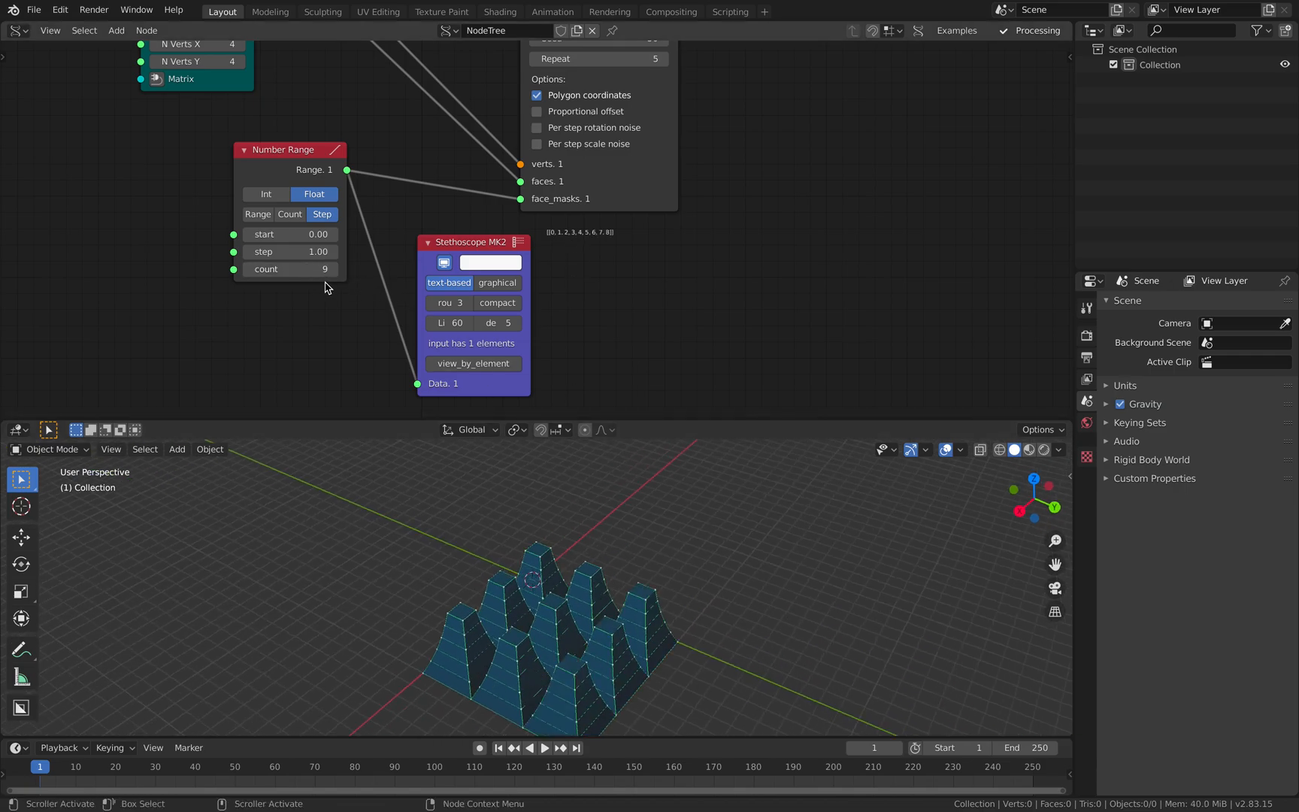
middle_drag(602, 590, 571, 579)
- Delete the Stethoscope MK2 node and move the Number Range node closer to MultiExtrude
click(462, 247)
key(x)
scroll(445, 255, down, 2)
middle_drag(415, 236, 439, 267)
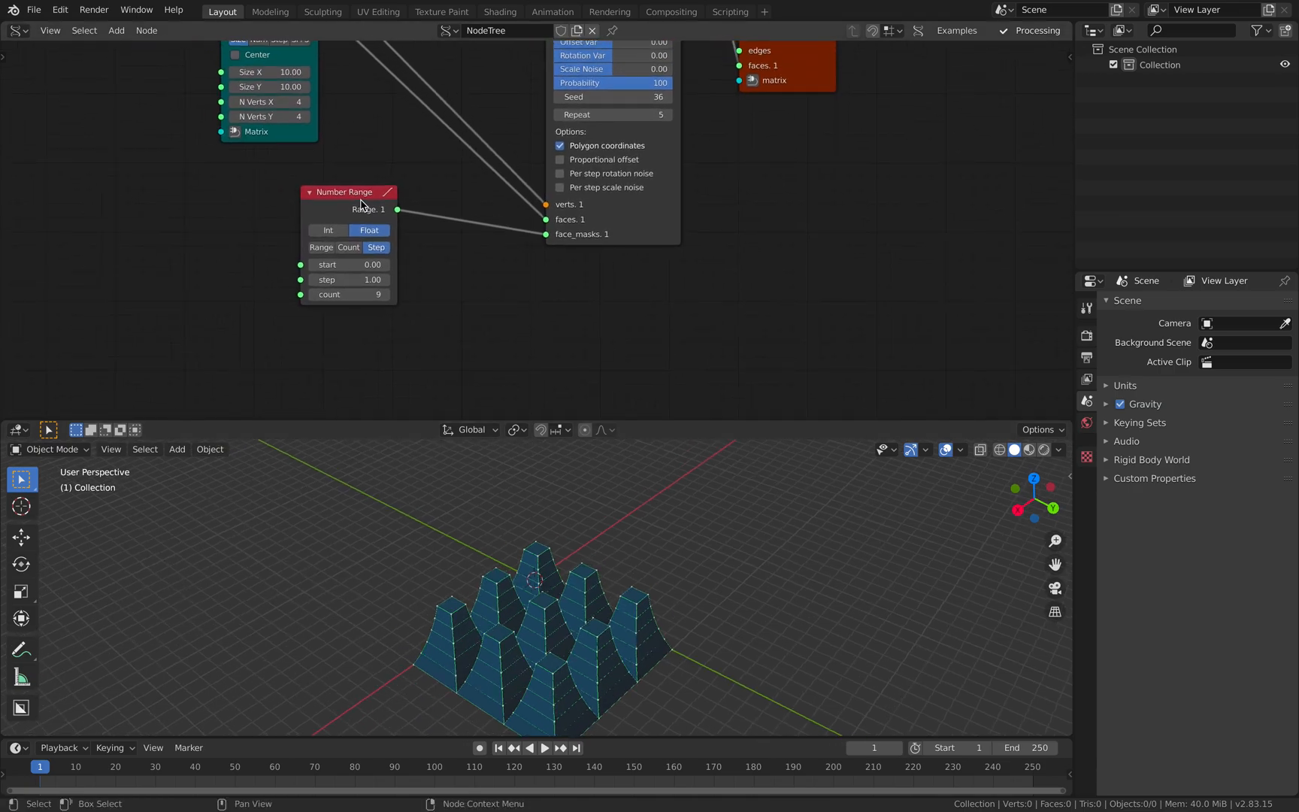
drag(359, 199, 410, 228)
- Save the file on the Desktop as multi_extrude_advanced_001.blend
key(ctrl+s)
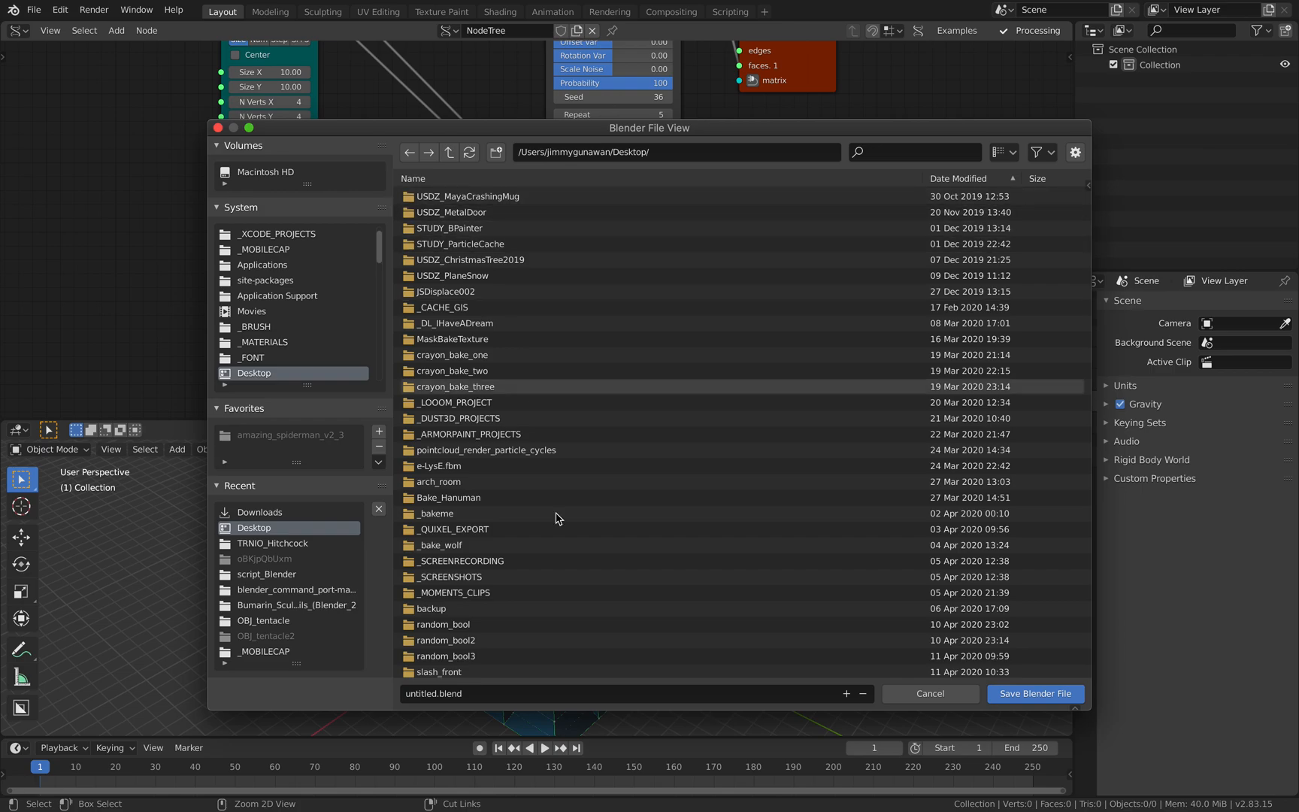
click(413, 694)
click(413, 697)
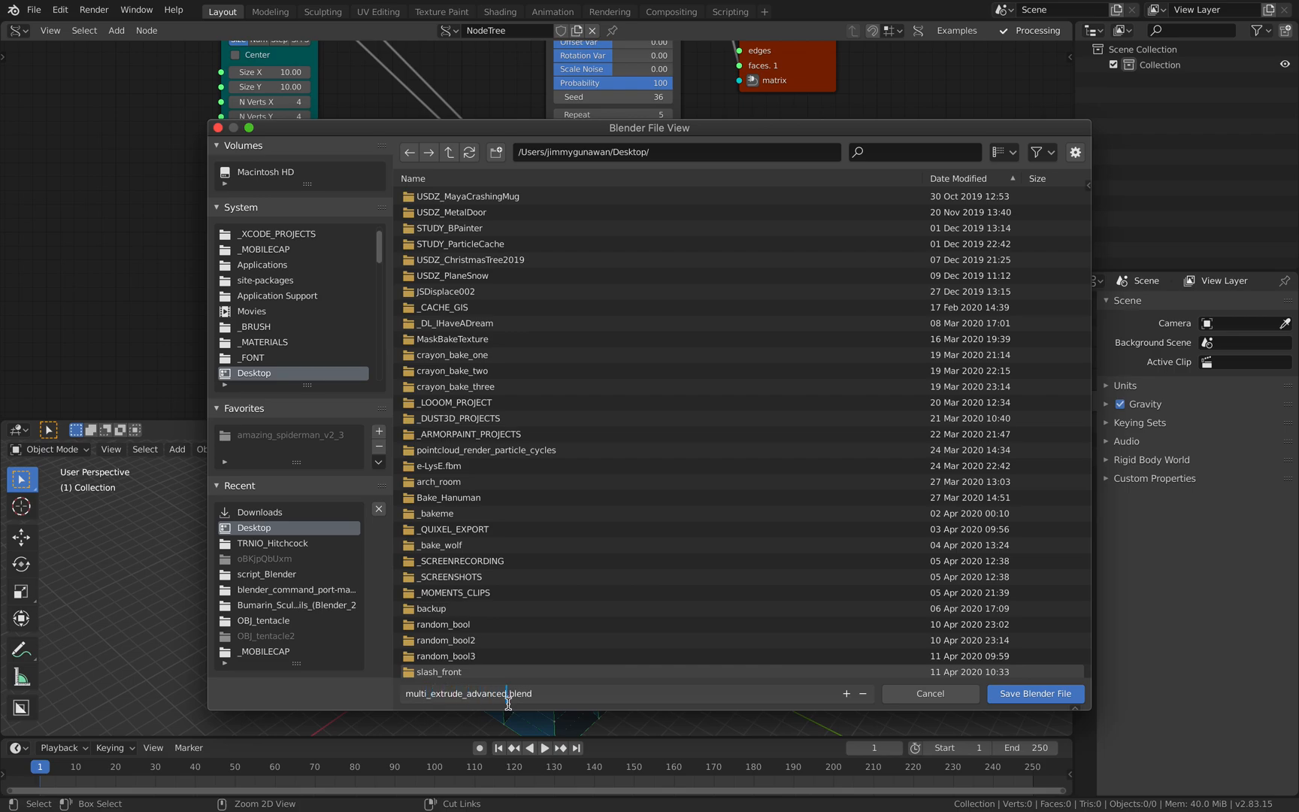
text(001)
key(Return)
click(1035, 694)
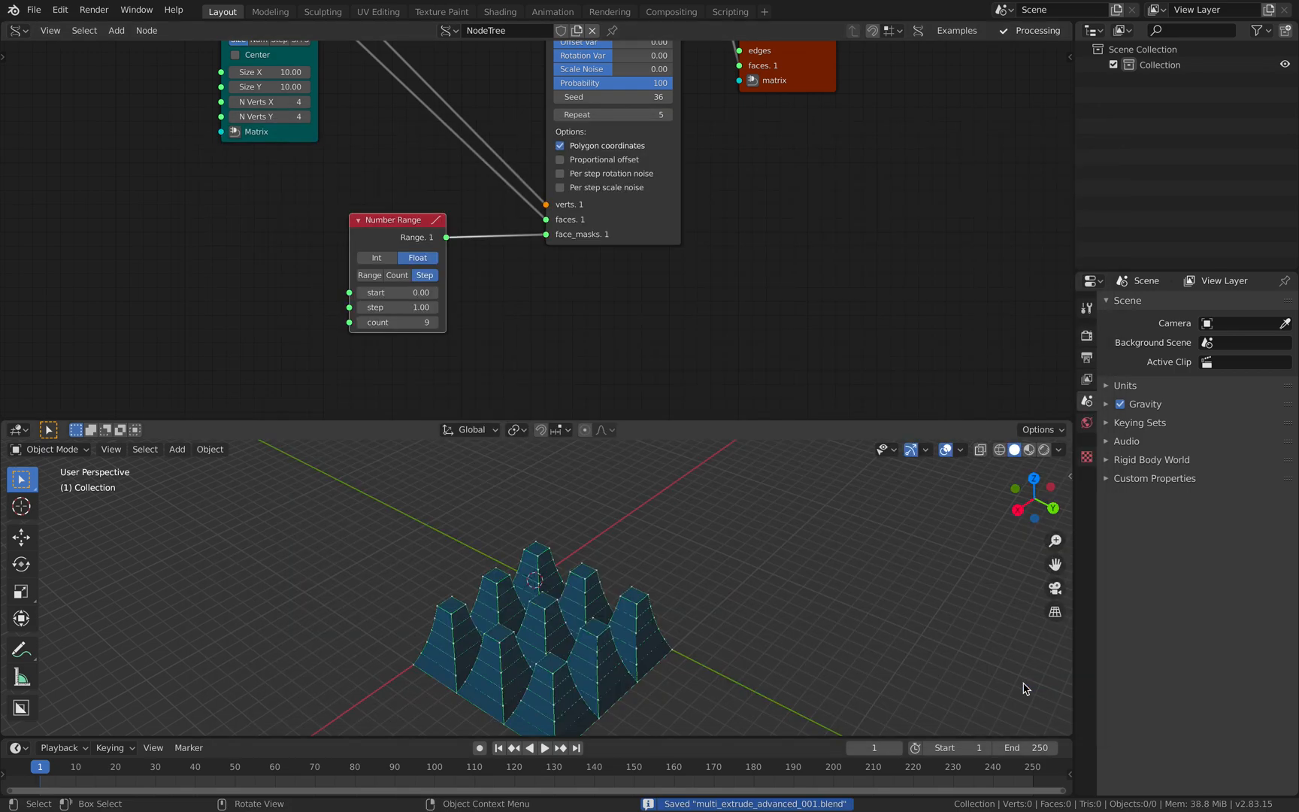
- Move the Temporal Viewer node farther away from MultiExtrude to make room between them
click(663, 269)
middle_drag(663, 269, 558, 332)
drag(703, 144, 820, 154)
middle_drag(702, 158, 715, 231)
middle_drag(542, 136, 535, 206)
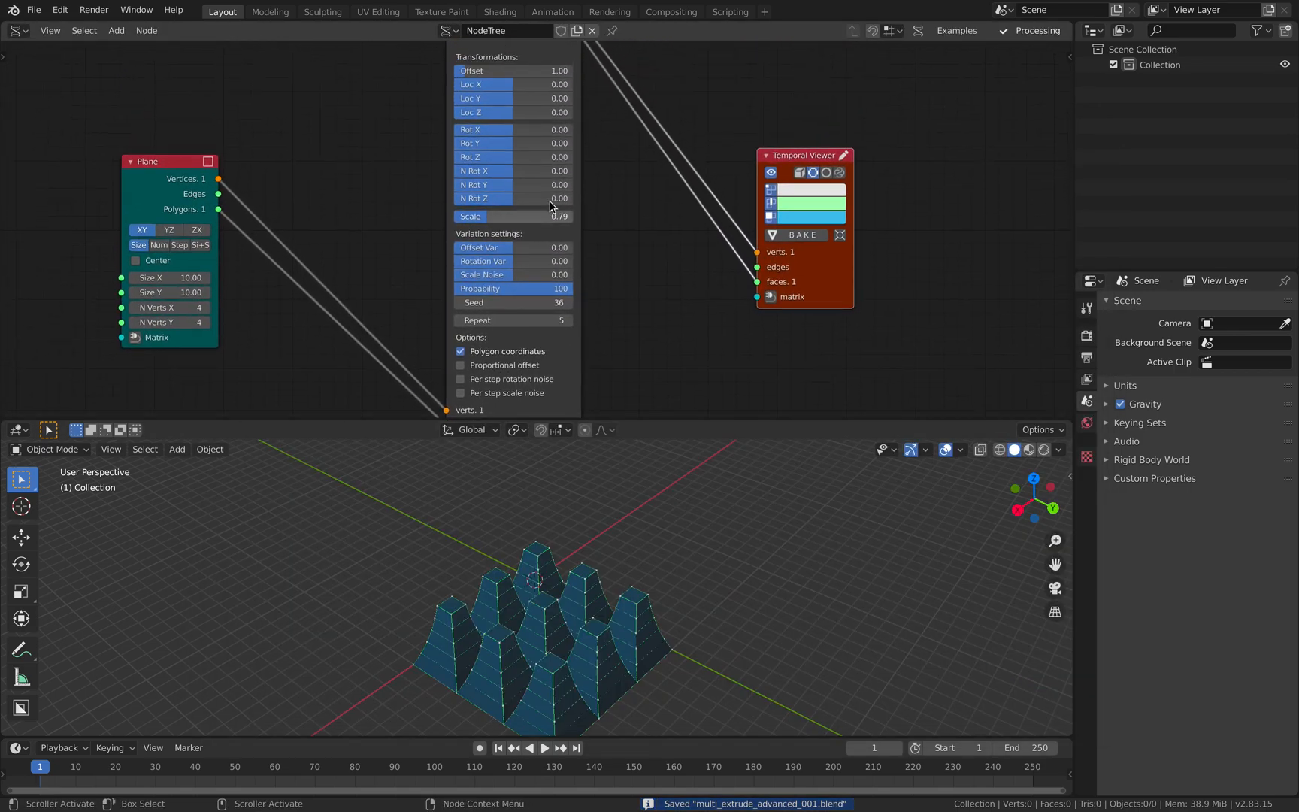
scroll(611, 220, down, 2)
middle_drag(610, 229, 501, 205)
drag(672, 238, 695, 234)
middle_drag(515, 178, 544, 192)
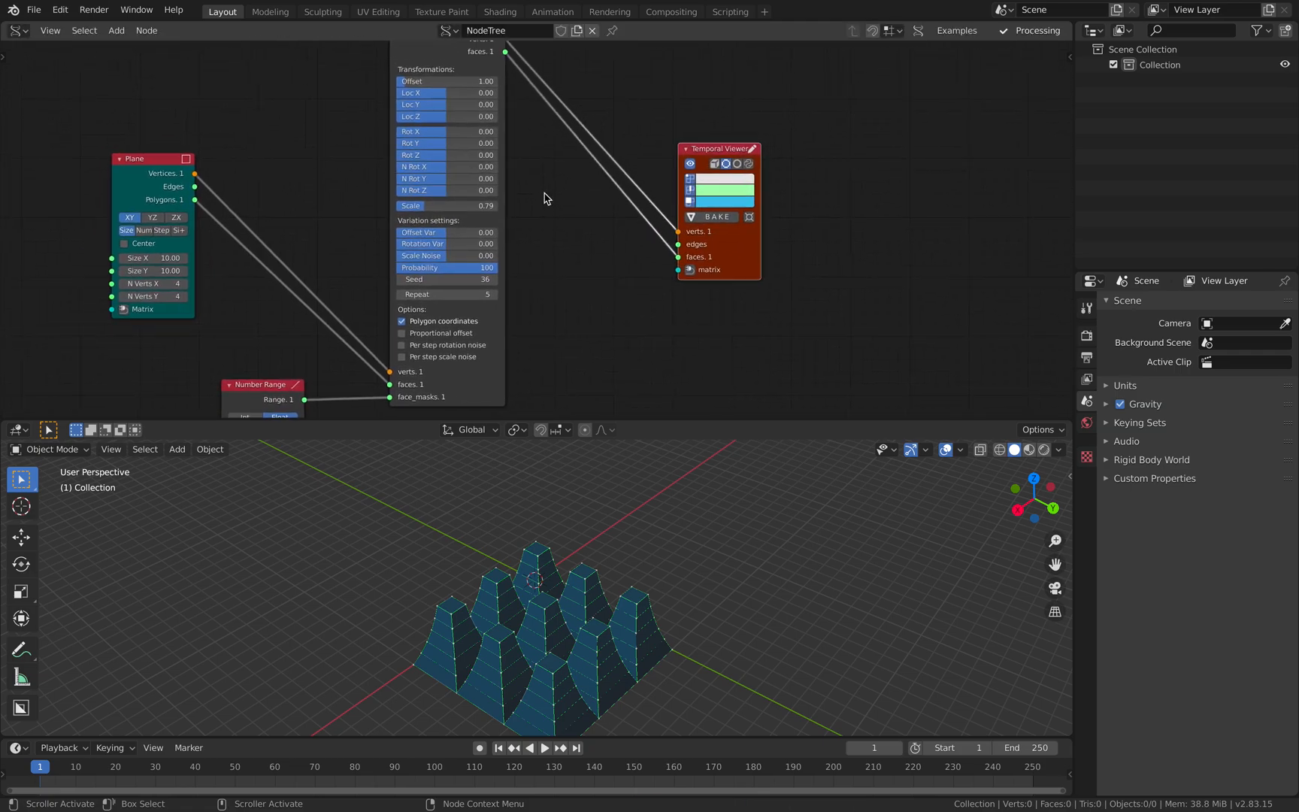
- Try Rot X, Rot Y and Rot Z values of about 5.85 on MultiExtrude and reset all three to 0
mouse_move(460, 138)
mouse_down()
mouse_move(430, 138)
mouse_move(456, 137)
mouse_move(472, 155)
mouse_move(462, 156)
mouse_up()
text(0)
key(Return)
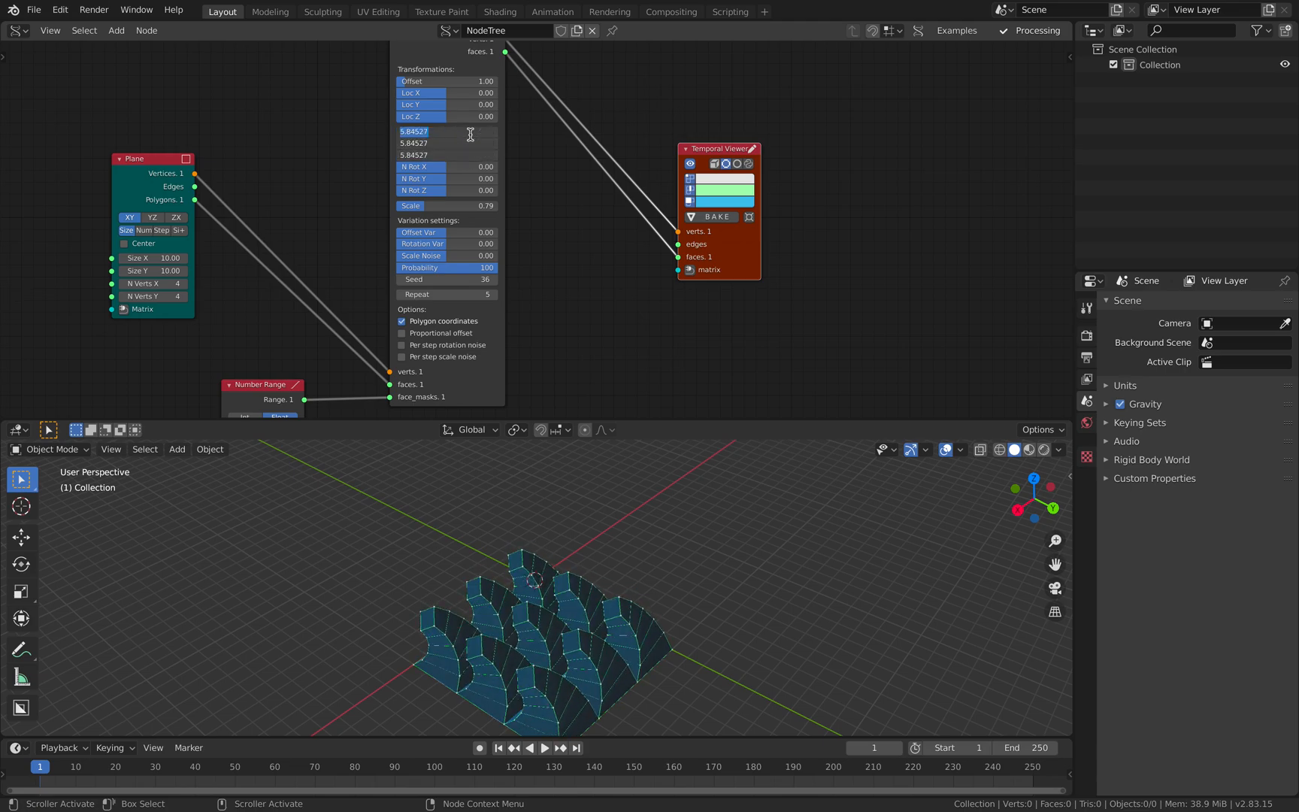
- Save the file, then duplicate the MultiExtrude node and place the copy between the original and the Temporal Viewer
key(ctrl+s)
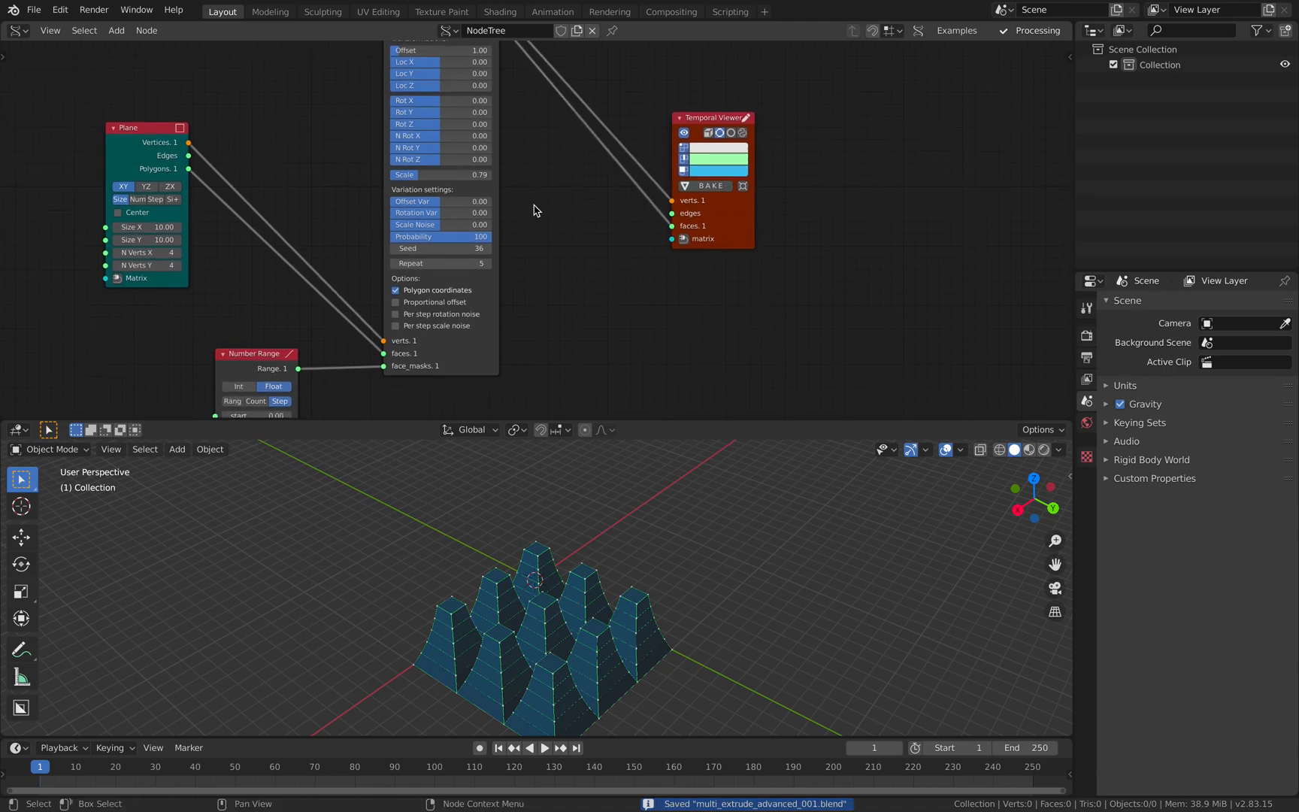
scroll(530, 209, down, 2)
middle_drag(500, 191, 496, 208)
click(405, 94)
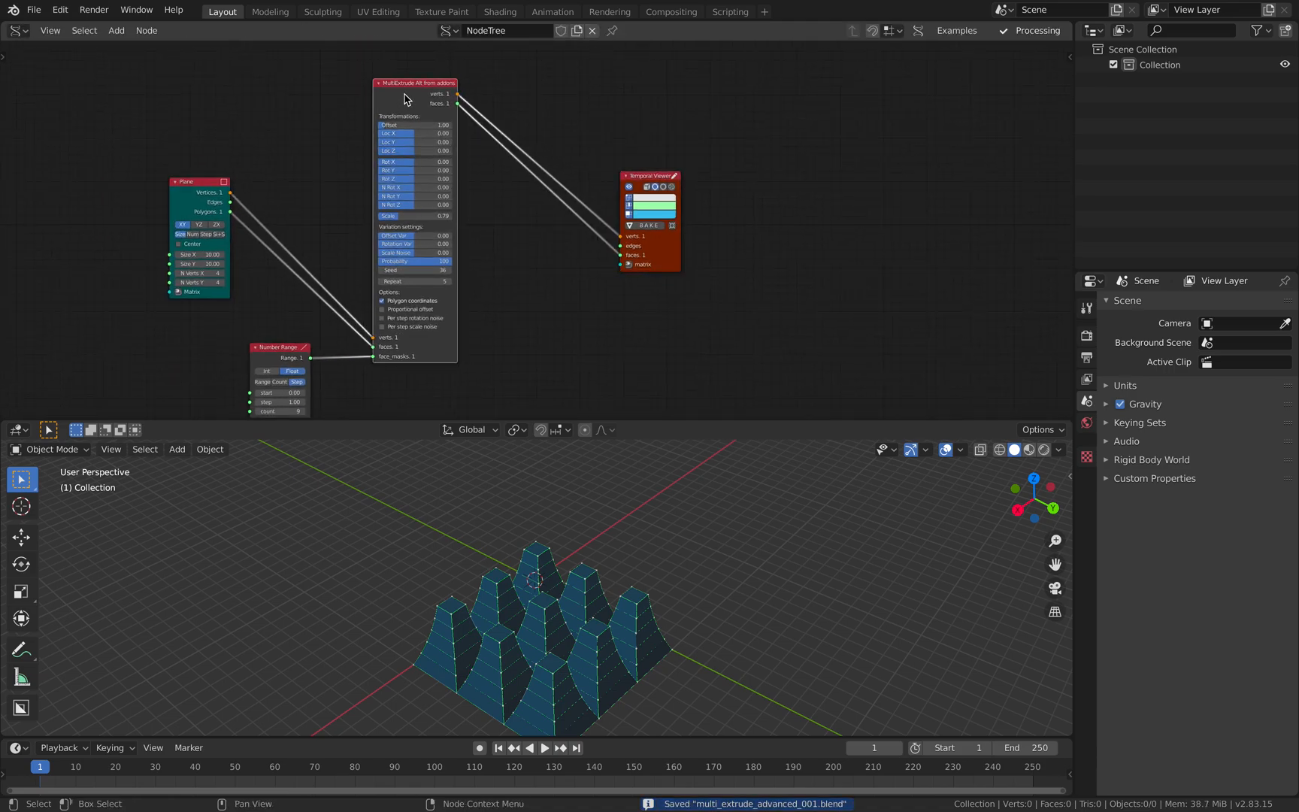
key(shift+d)
click(512, 230)
drag(661, 164, 722, 141)
middle_drag(535, 242, 563, 189)
drag(561, 188, 589, 193)
middle_drag(551, 178, 579, 85)
- Link the first MultiExtrude's verts and faces into the copy, and the copy's outputs into the Temporal Viewer
click(447, 93)
shift+click(590, 217)
shift+click(734, 144)
key(f)
scroll(588, 149, up, 1)
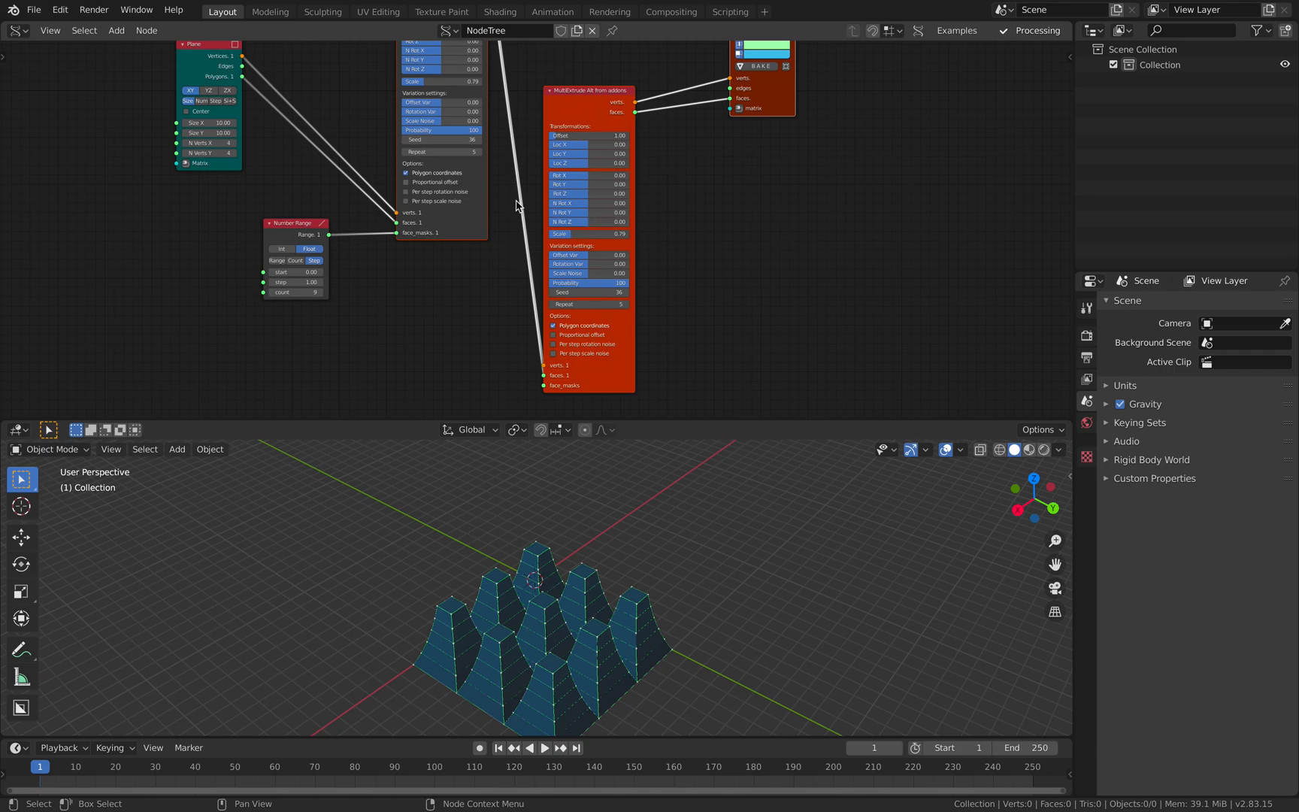
middle_drag(563, 306, 604, 236)
- Duplicate the Number Range node and connect the copy's Range output to the second MultiExtrude's face_masks input
scroll(609, 242, up, 2)
middle_drag(378, 170, 372, 180)
drag(301, 149, 587, 342)
middle_drag(511, 257, 510, 223)
scroll(537, 339, up, 1)
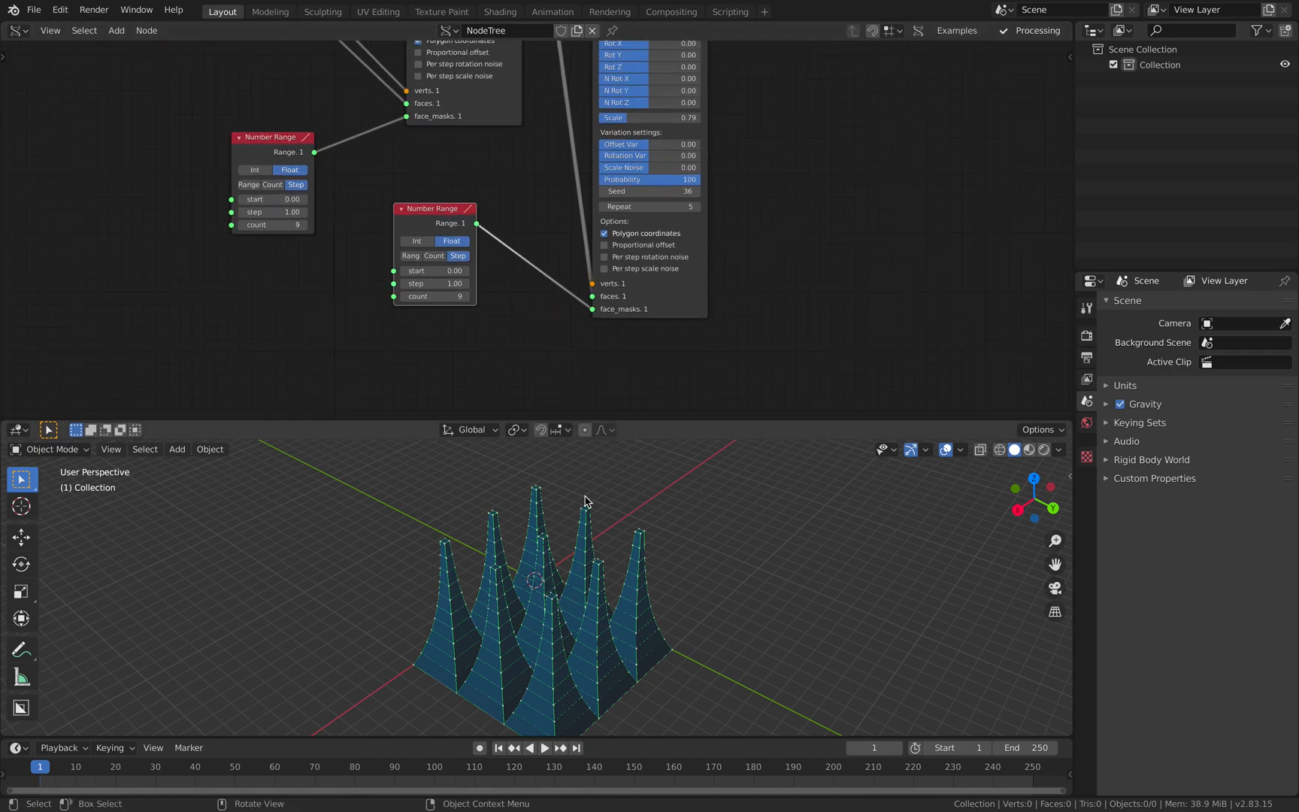
middle_drag(586, 502, 571, 485)
scroll(451, 293, up, 1)
drag(233, 123, 373, 325)
middle_drag(635, 584, 600, 601)
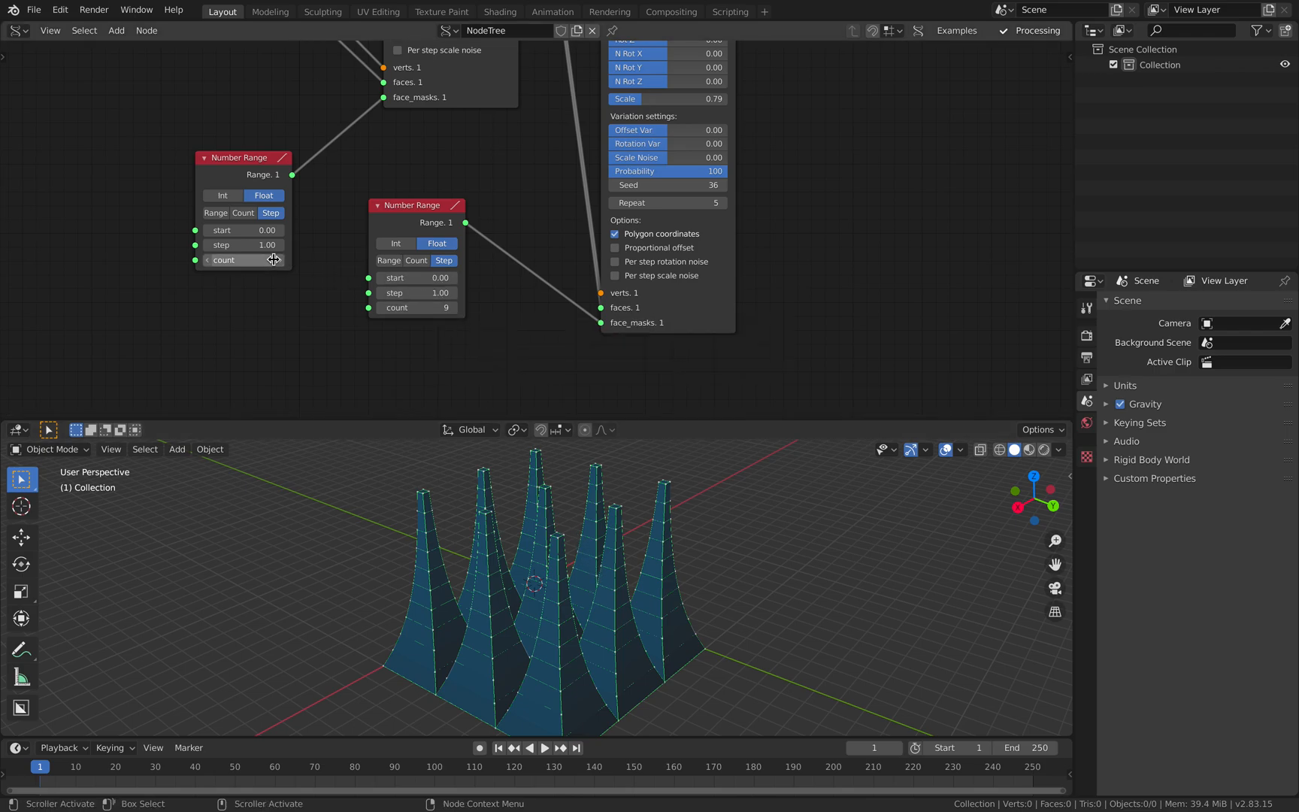
- Move the Plane node farther away from the first MultiExtrude and save the file
scroll(351, 333, down, 2)
middle_drag(262, 149, 308, 203)
drag(289, 72, 203, 99)
key(ctrl+s)
click(309, 196)
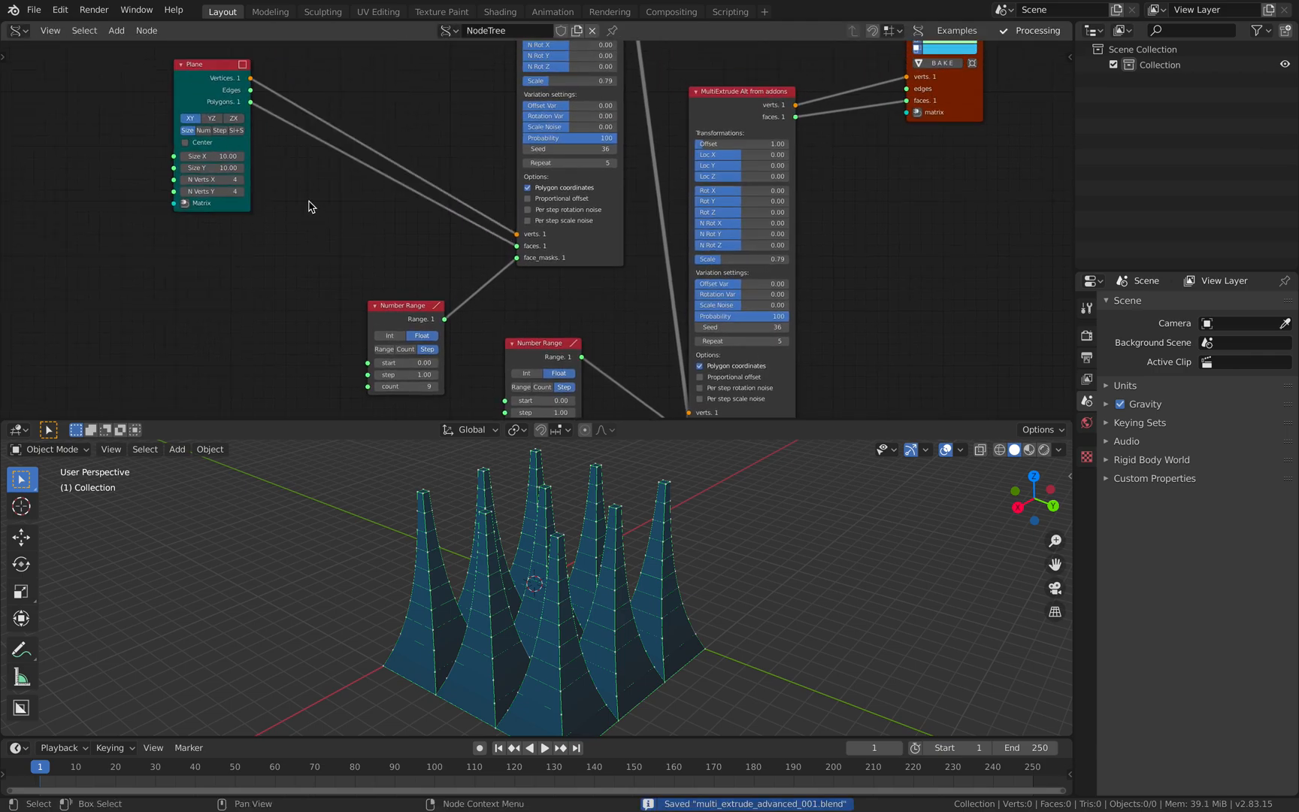
- Add a List Length node fed by the Plane's Polygons and connect its Length output to the first Number Range's count
key(alt+space)
text(list len)
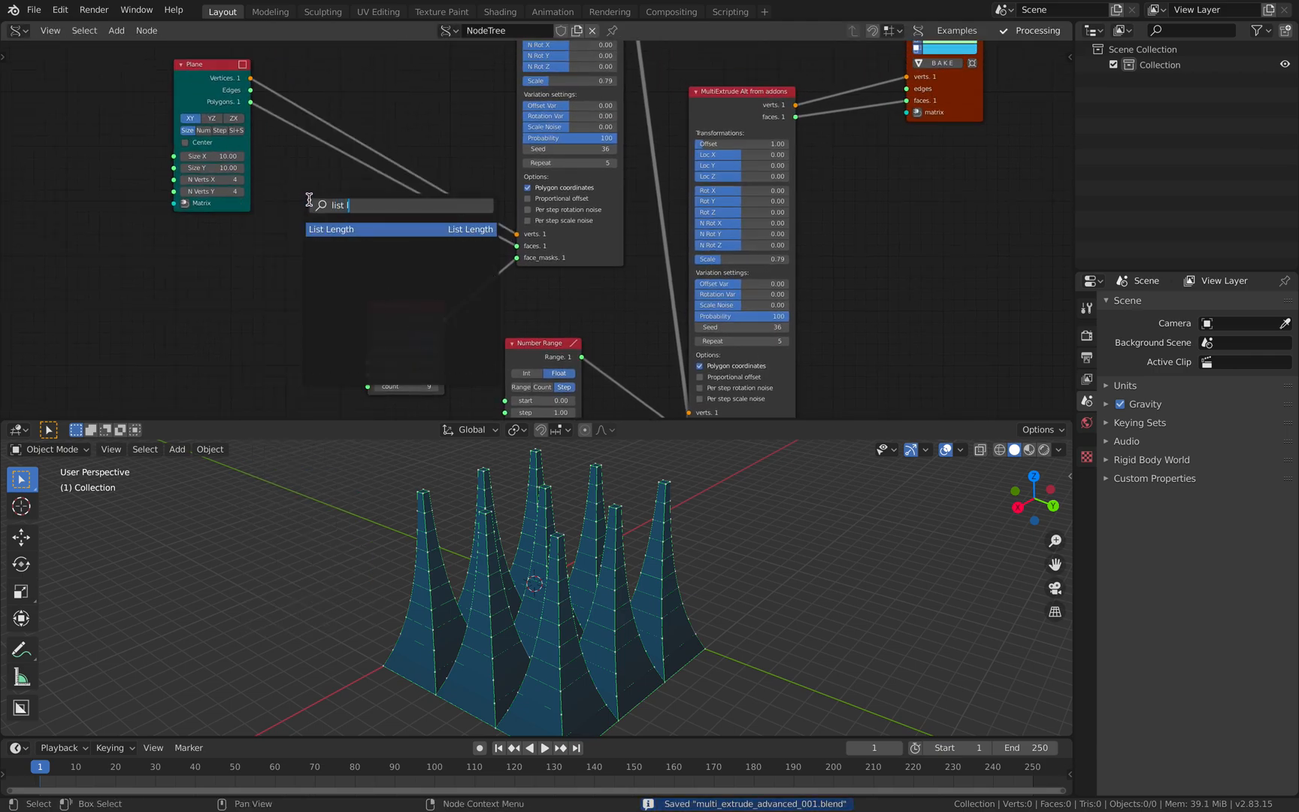
key(Return)
click(309, 203)
drag(250, 102, 305, 250)
drag(376, 227, 368, 388)
middle_drag(316, 397, 291, 279)
- Connect the List Length output to the second Number Range's start, then try higher counts and bring that count down to 1
drag(227, 205, 372, 244)
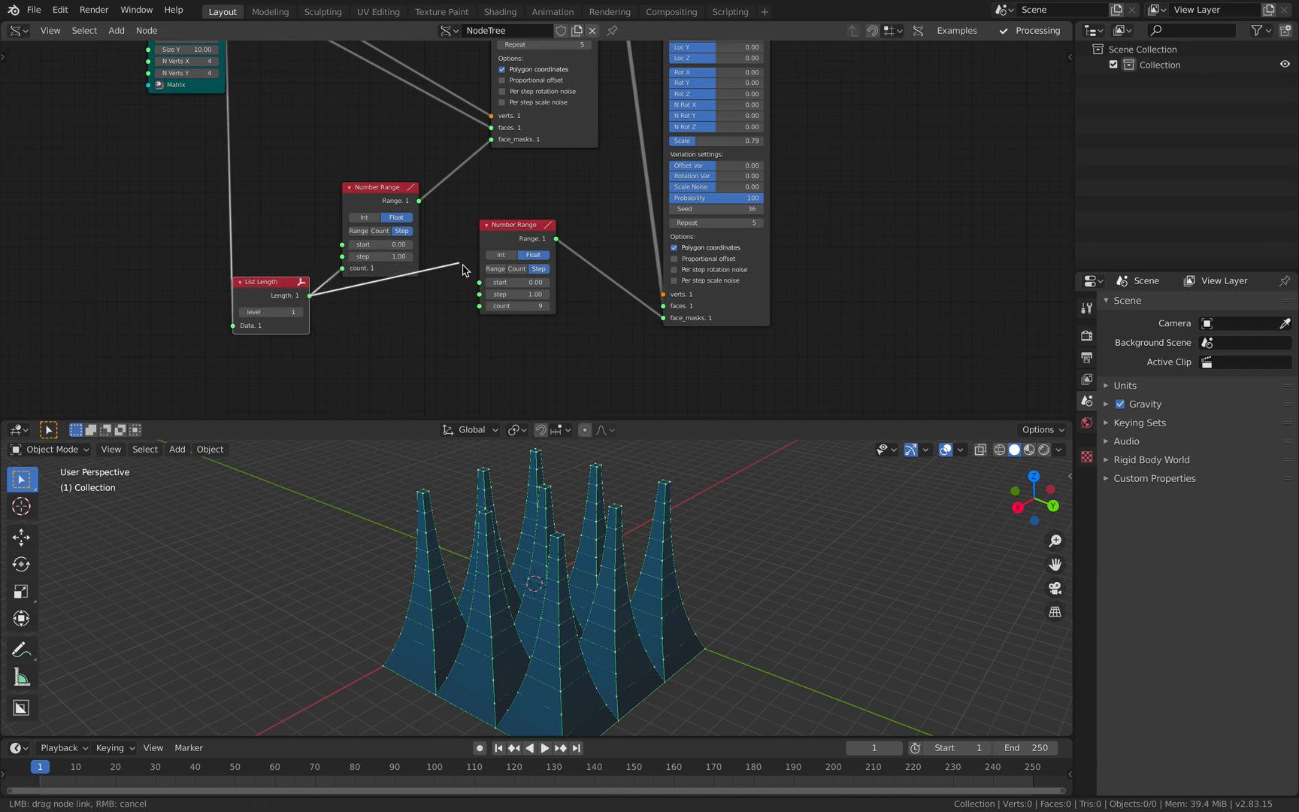
drag(480, 286, 480, 283)
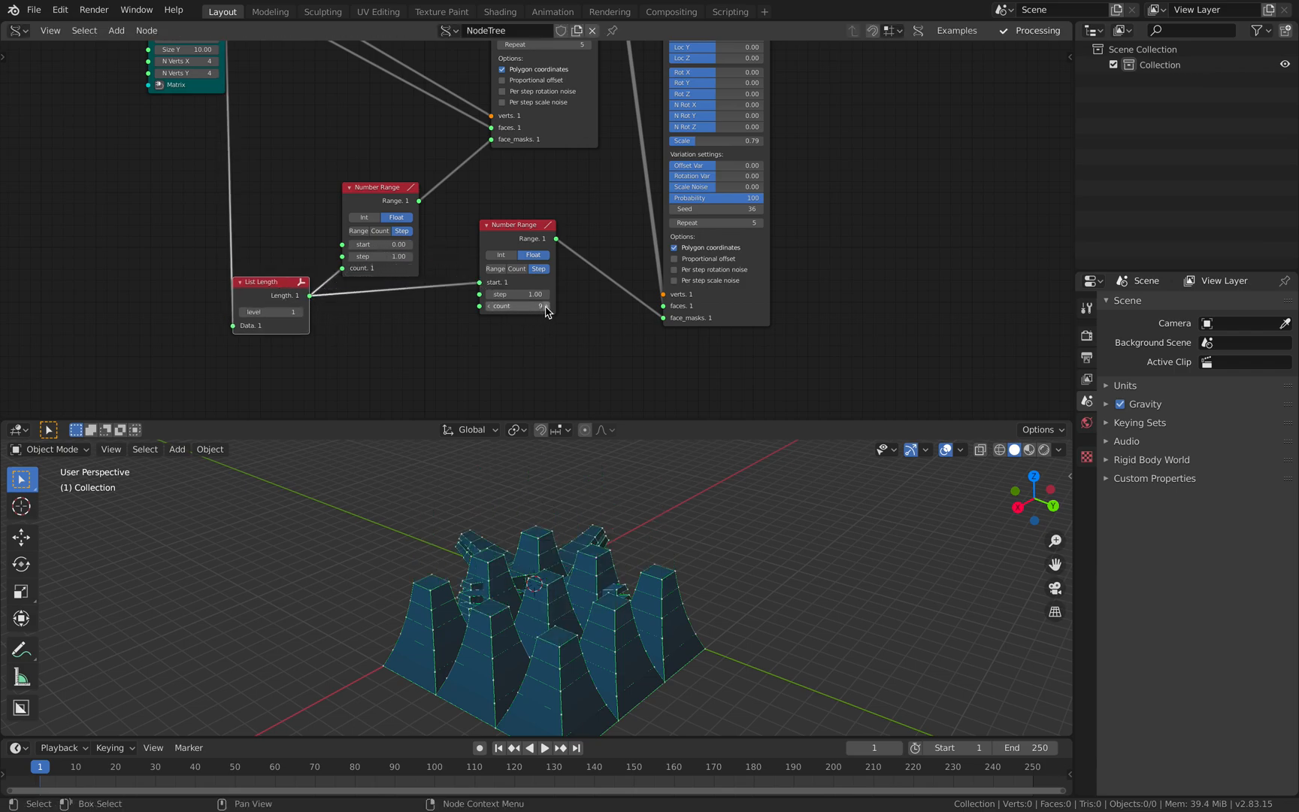
click(545, 307)
click(545, 307)
click(544, 306)
click(545, 307)
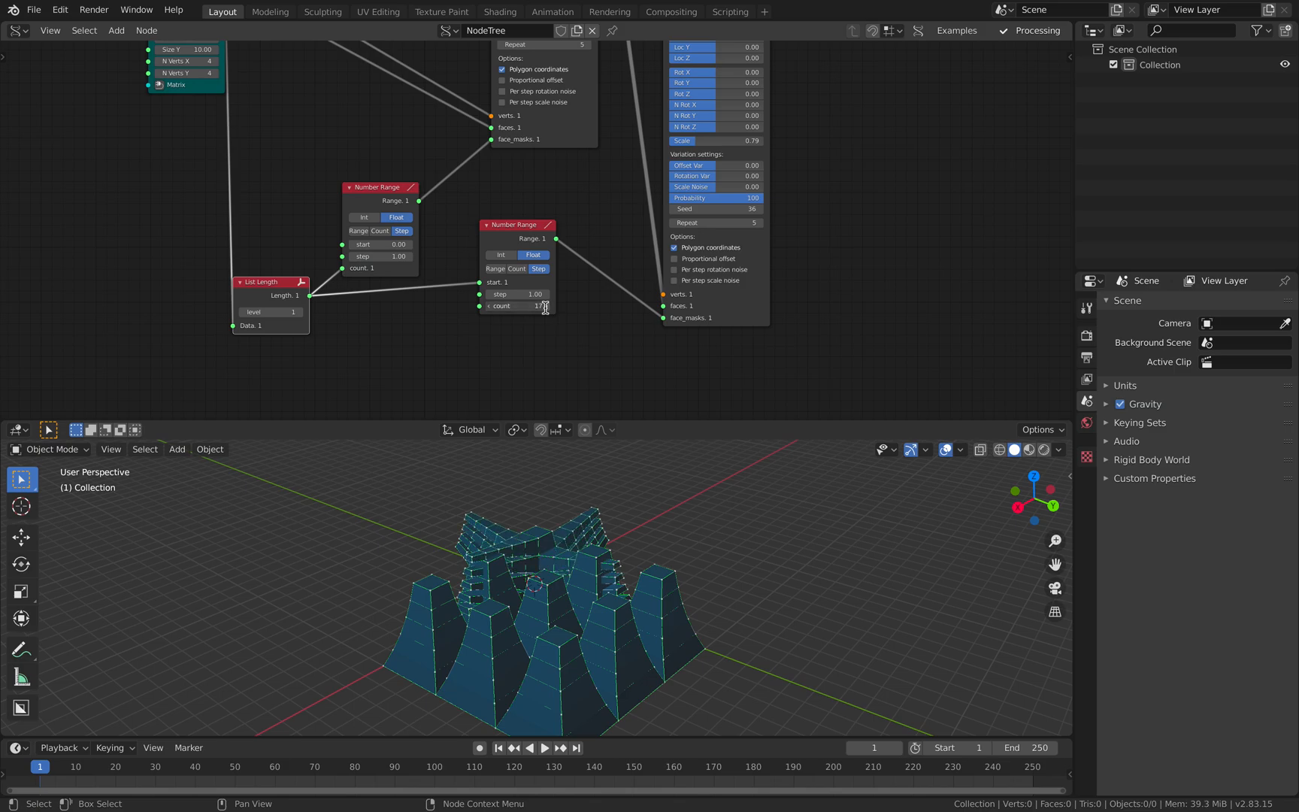
drag(522, 308, 488, 307)
middle_drag(537, 455, 599, 631)
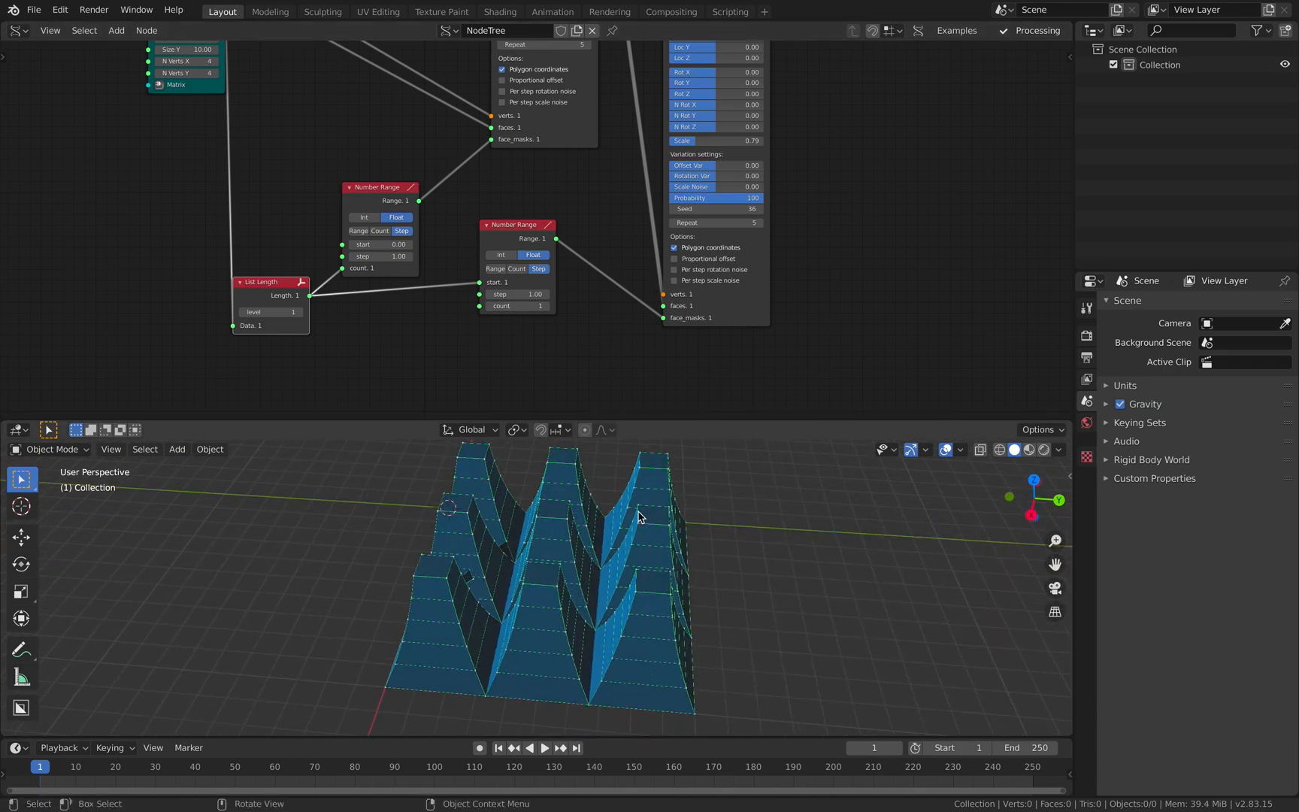
- Raise the second Number Range's count until the side faces of all the peaks are extruded, and save the file
middle_drag(568, 61, 551, 187)
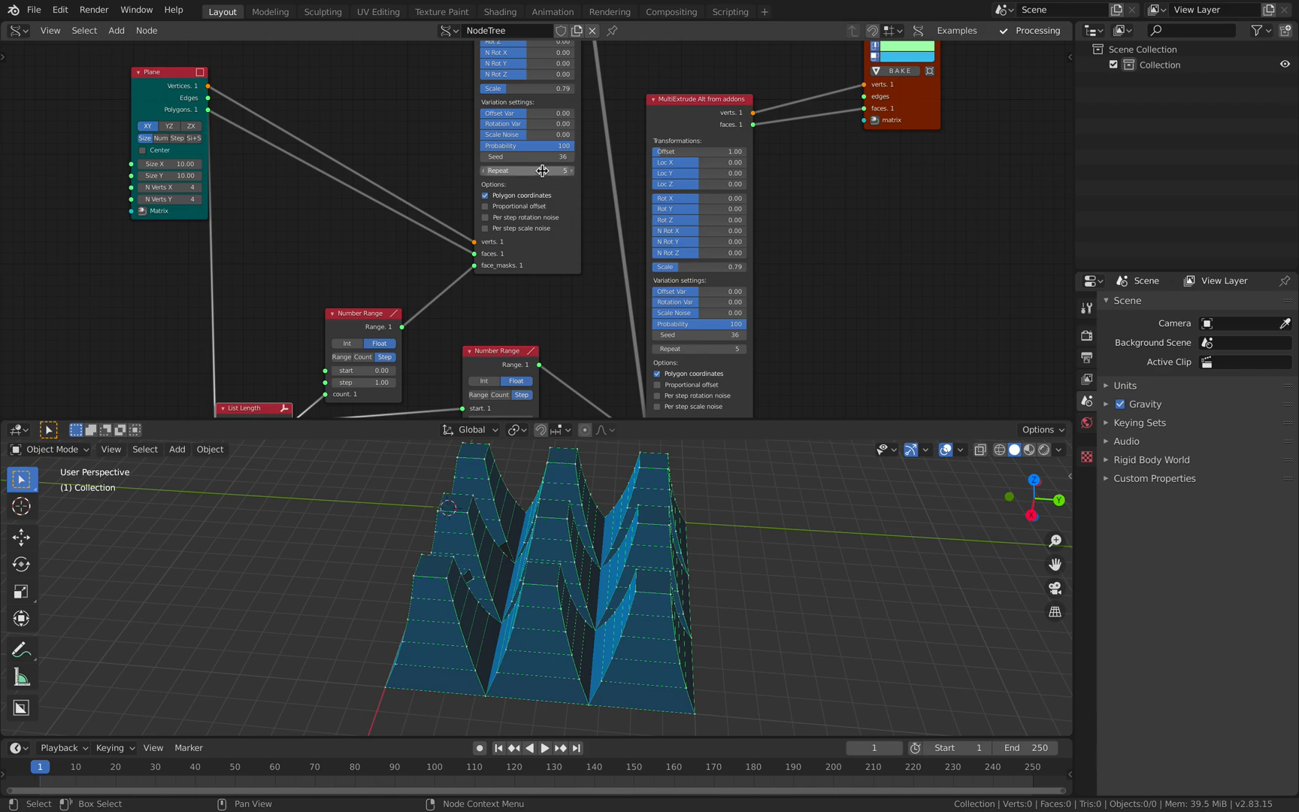
middle_drag(435, 301, 440, 142)
scroll(471, 250, up, 1)
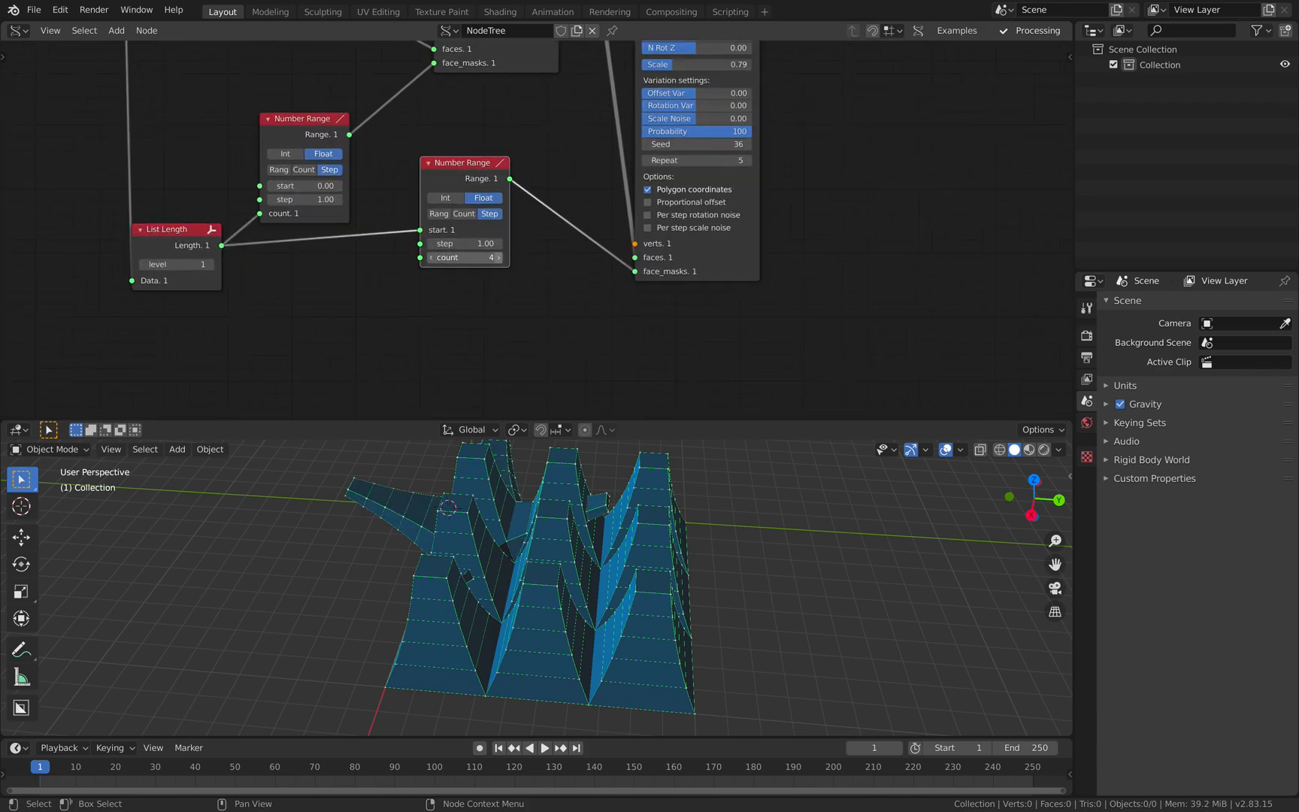
click(502, 258)
click(500, 258)
click(499, 257)
click(500, 258)
drag(499, 258, 646, 259)
scroll(534, 522, down, 3)
middle_drag(534, 522, 120, 557)
key(ctrl+s)
- Set the second MultiExtrude node's Repeat to 3
middle_drag(375, 549, 428, 552)
scroll(428, 305, up, 2)
scroll(429, 306, up, 1)
middle_drag(493, 102, 400, 284)
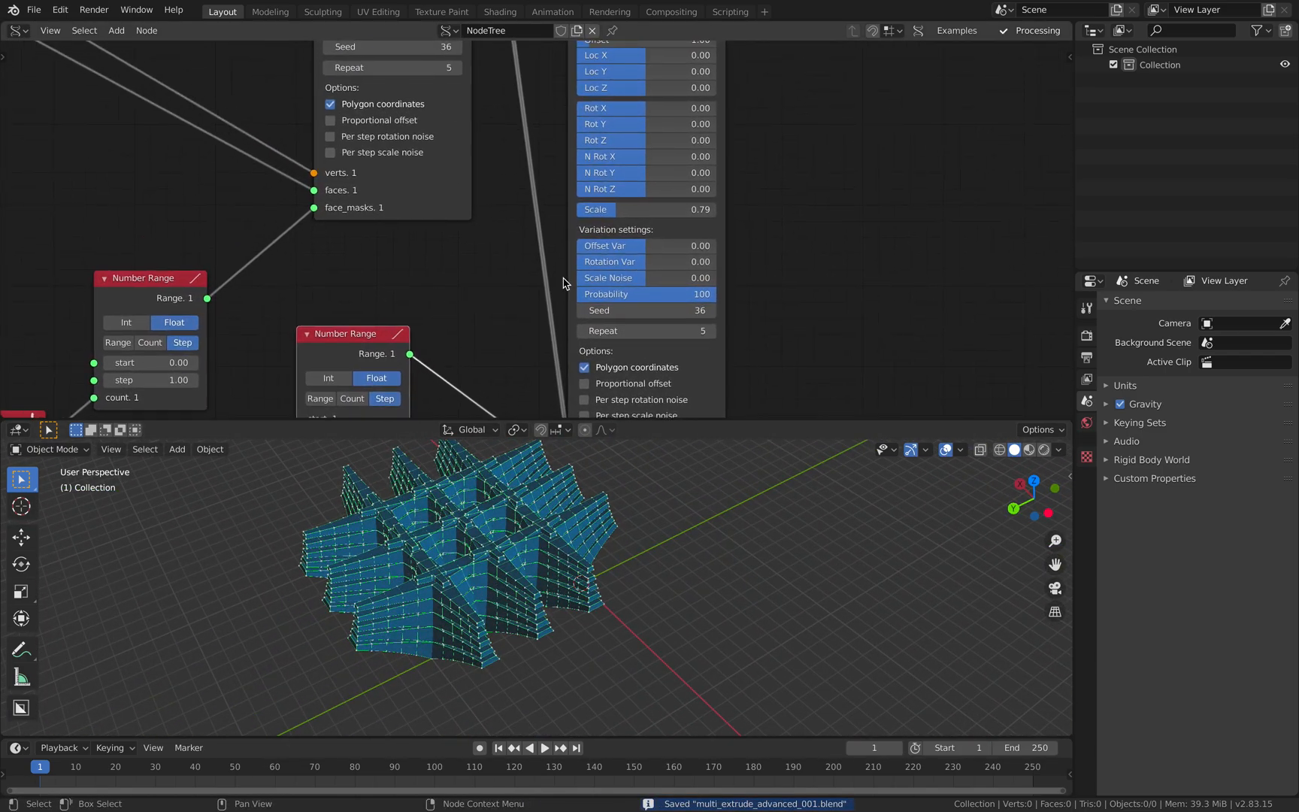
click(649, 333)
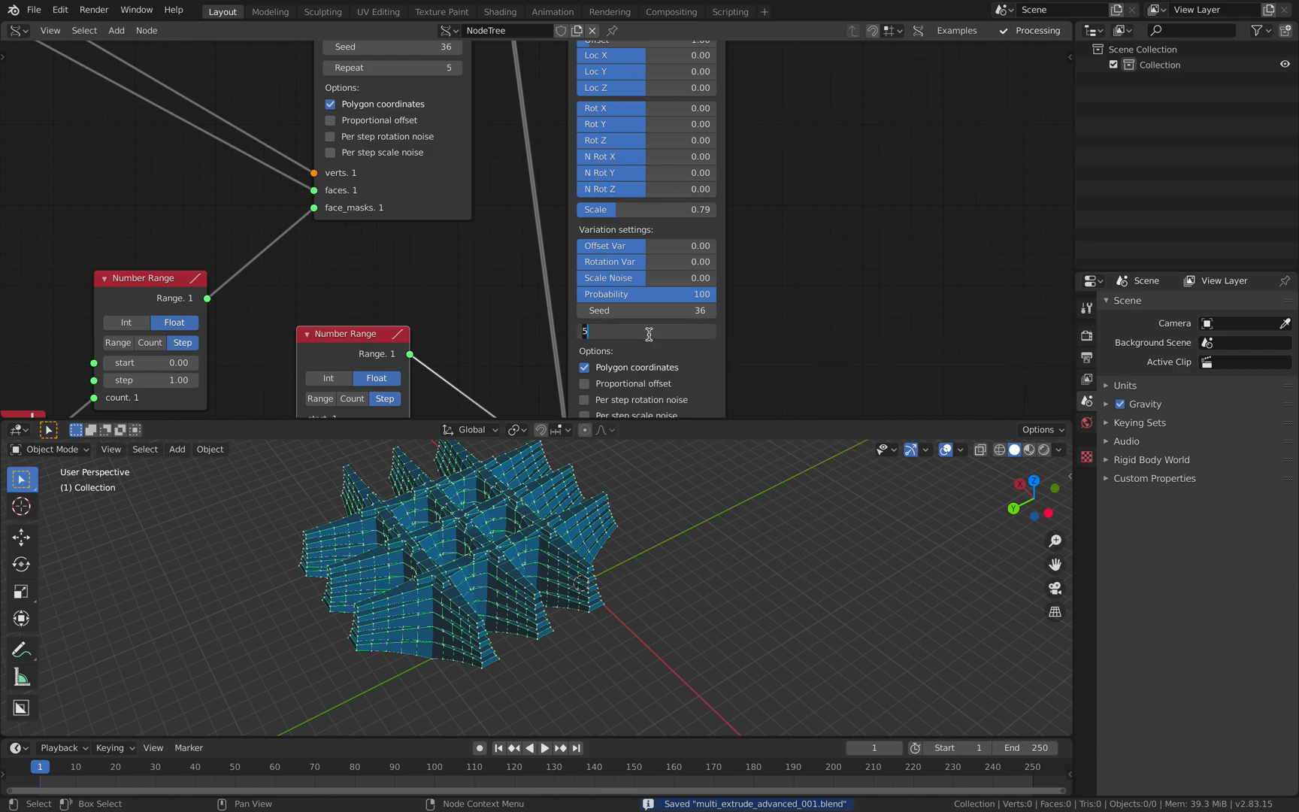
text(3)
key(Return)
- Set the second MultiExtrude's Scale to 0.64 and Scale Noise to 0.11, and save the file
middle_drag(659, 208, 651, 235)
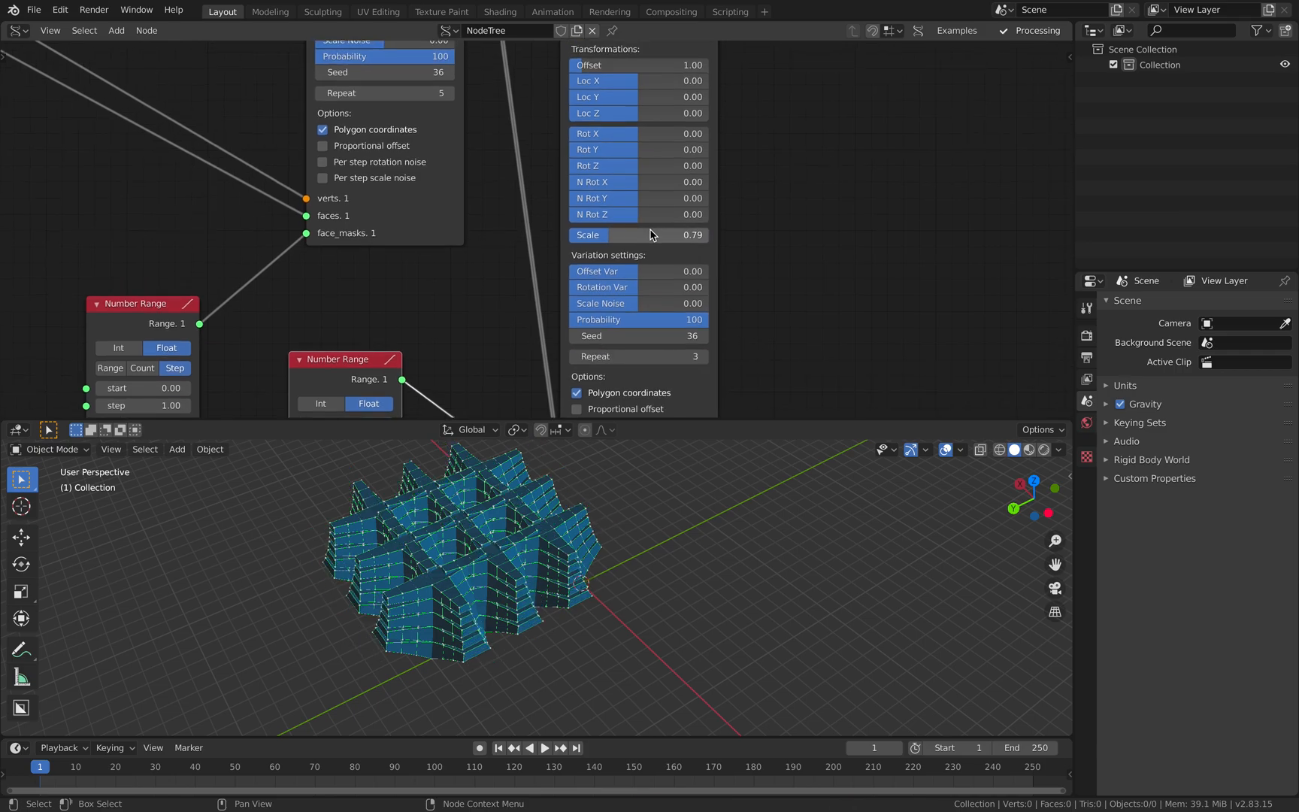
mouse_move(608, 235)
mouse_down()
mouse_move(624, 235)
mouse_move(571, 235)
mouse_move(588, 235)
mouse_up()
drag(638, 303, 660, 303)
middle_drag(489, 526, 529, 531)
key(ctrl+s)
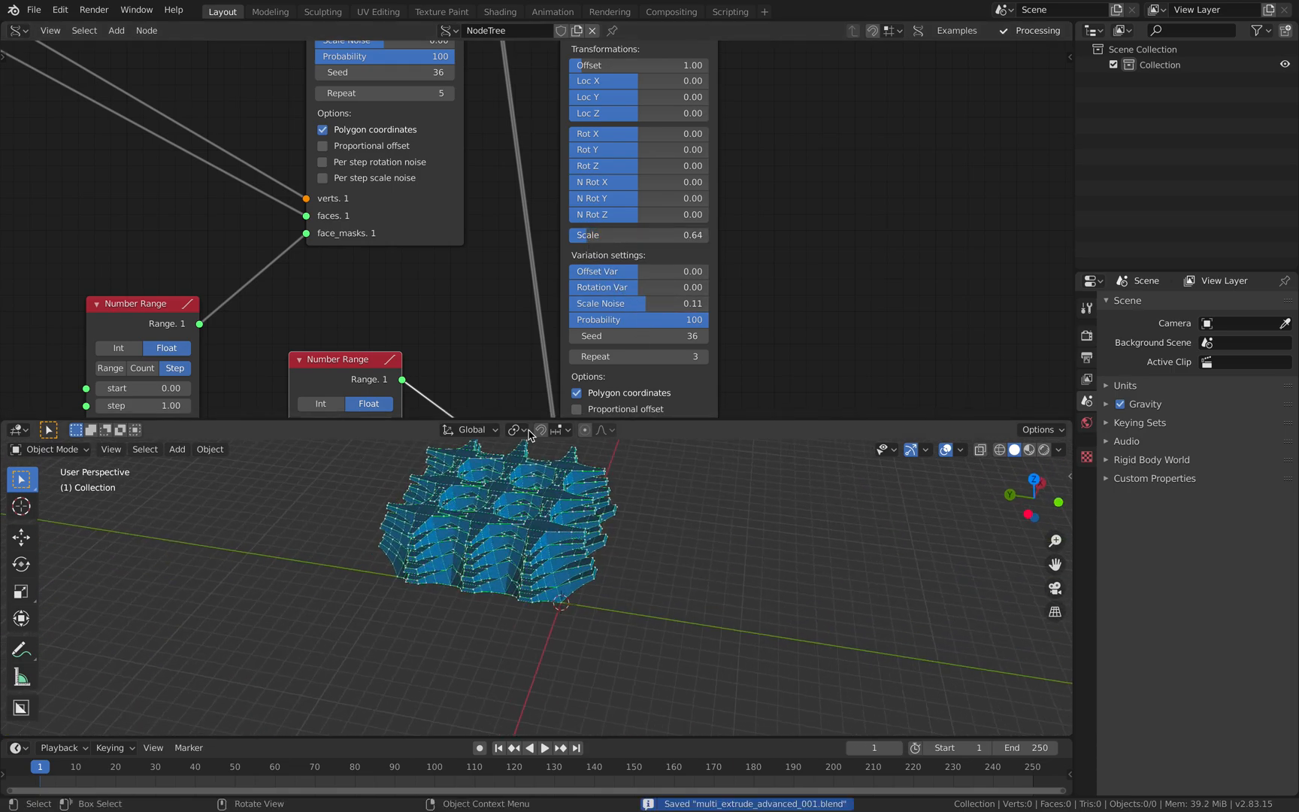
- Set the first MultiExtrude's Rot X to 1.20, Rot Y to 0.69, N Rot X to 7.05 and N Rot Y to 6.88
middle_drag(445, 161, 487, 255)
scroll(466, 188, up, 2)
middle_drag(434, 113, 464, 236)
mouse_move(481, 200)
mouse_down()
mouse_move(492, 201)
mouse_move(477, 217)
mouse_move(486, 203)
mouse_up()
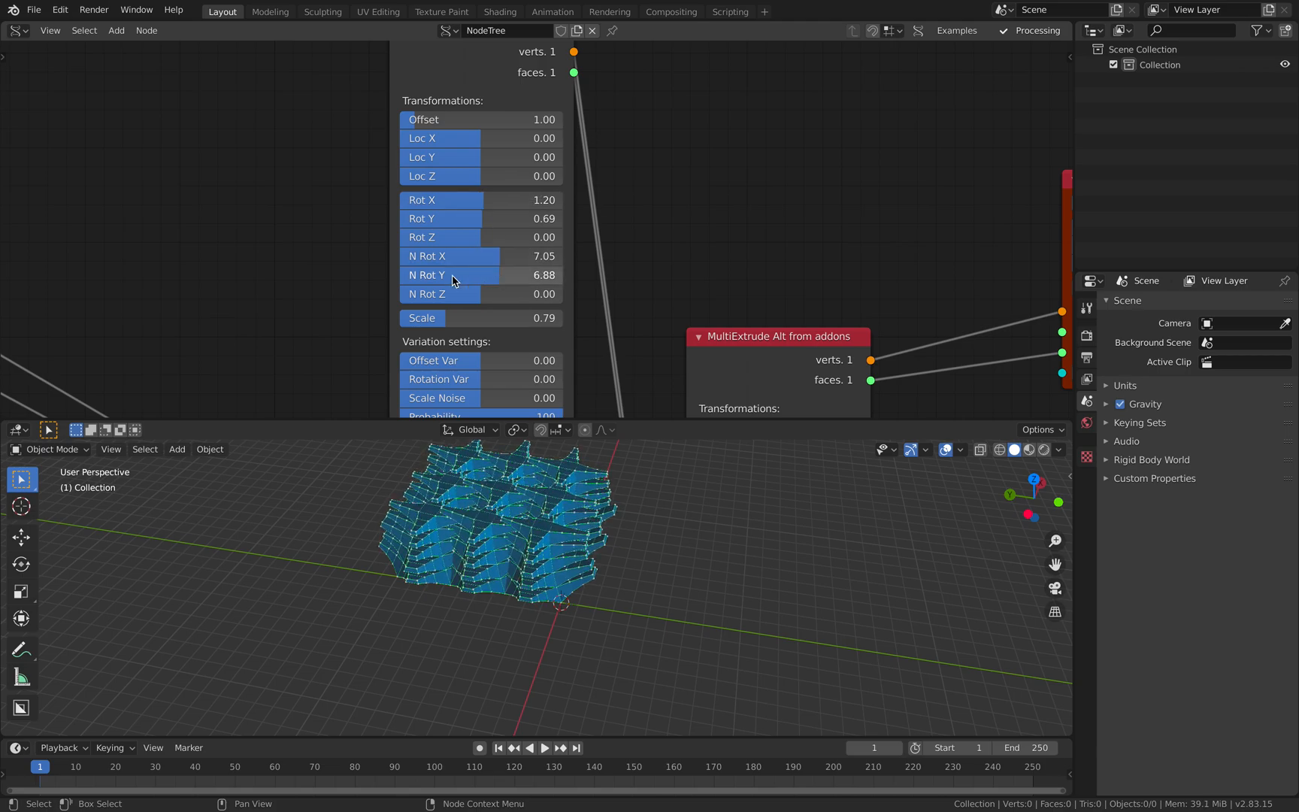
middle_drag(466, 276, 456, 203)
- Set the first MultiExtrude's Rotation Var to 0.21, Scale Noise to 0.16 and Seed to 120
scroll(406, 190, up, 4)
middle_drag(385, 247, 356, 163)
scroll(361, 238, down, 1)
middle_drag(364, 271, 343, 233)
scroll(346, 244, down, 2)
drag(382, 217, 417, 216)
mouse_move(407, 153)
mouse_down()
mouse_move(429, 153)
mouse_move(423, 171)
mouse_up()
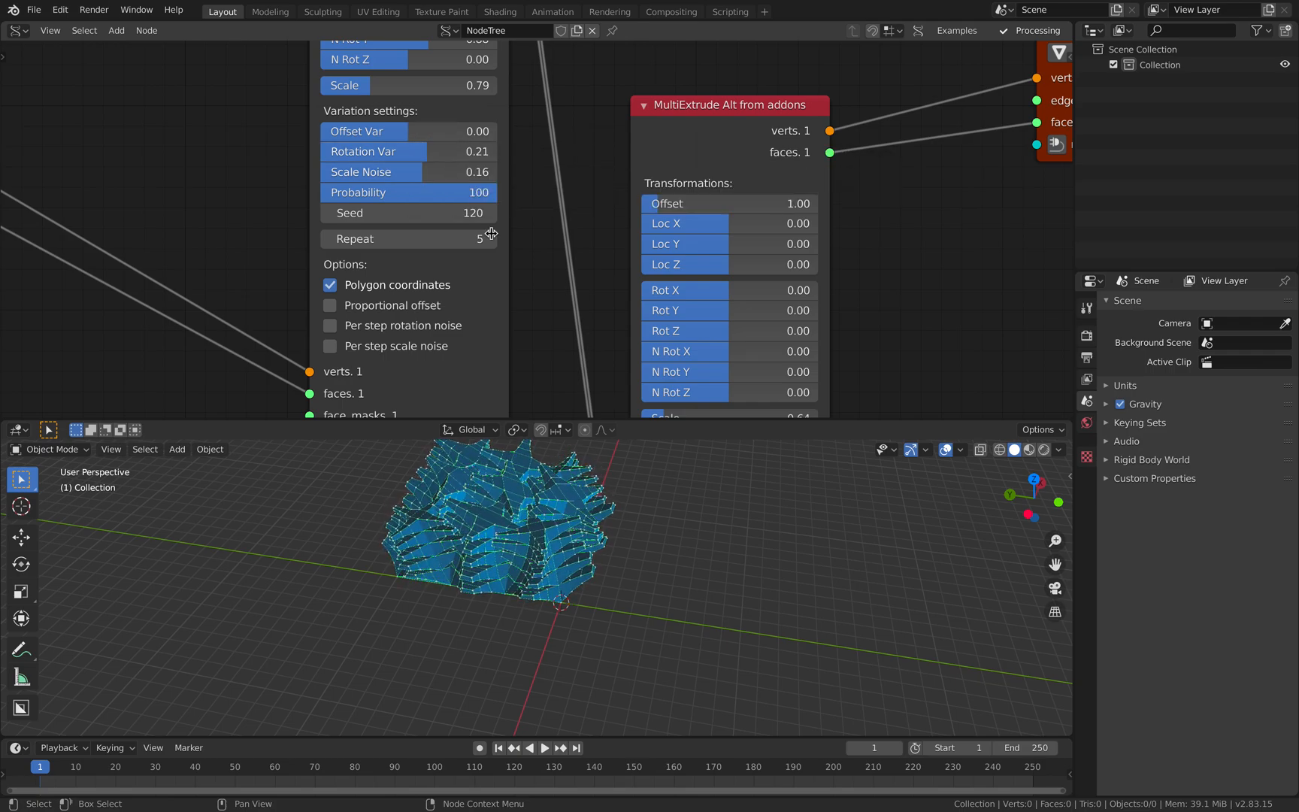
- Try a Loc X of 0.40 on the second MultiExtrude node and reset it to 0
middle_drag(723, 224, 565, 159)
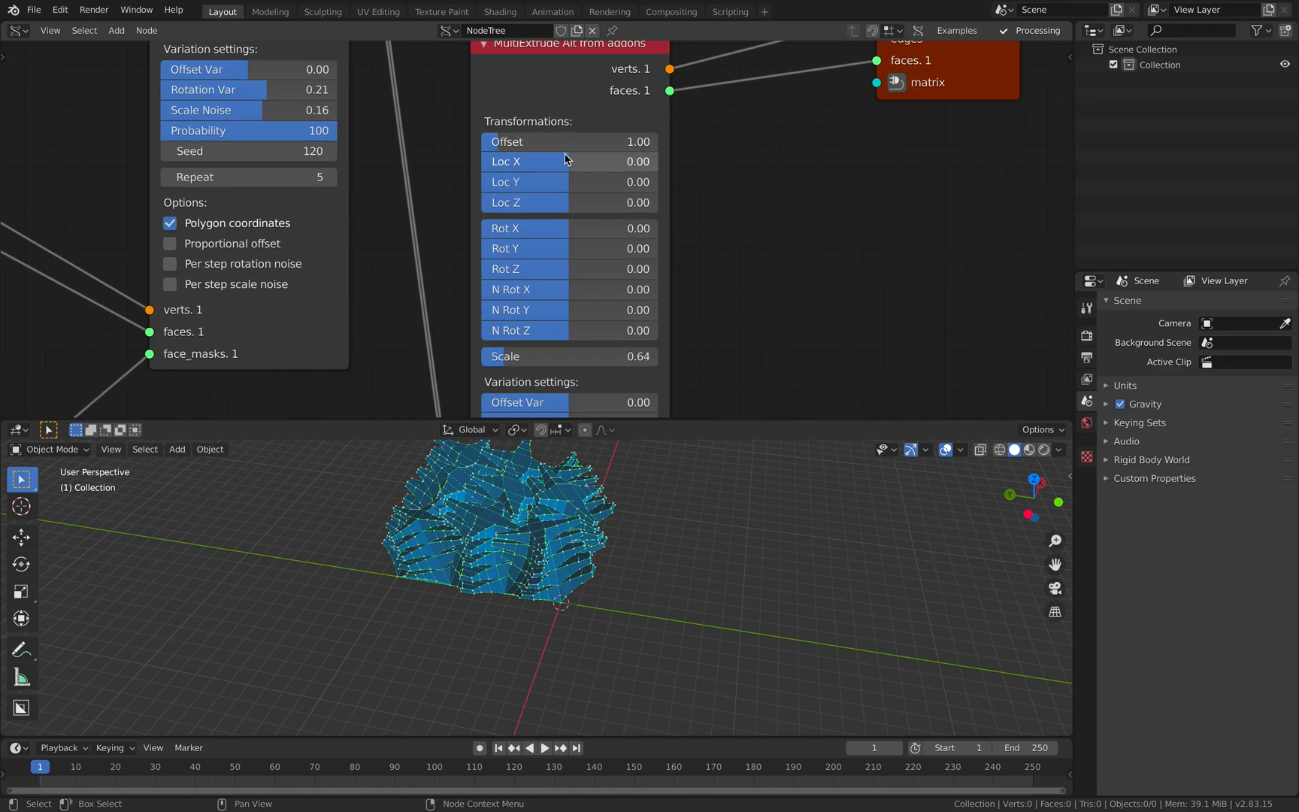
mouse_move(565, 161)
mouse_down()
mouse_move(583, 161)
mouse_move(577, 180)
mouse_up()
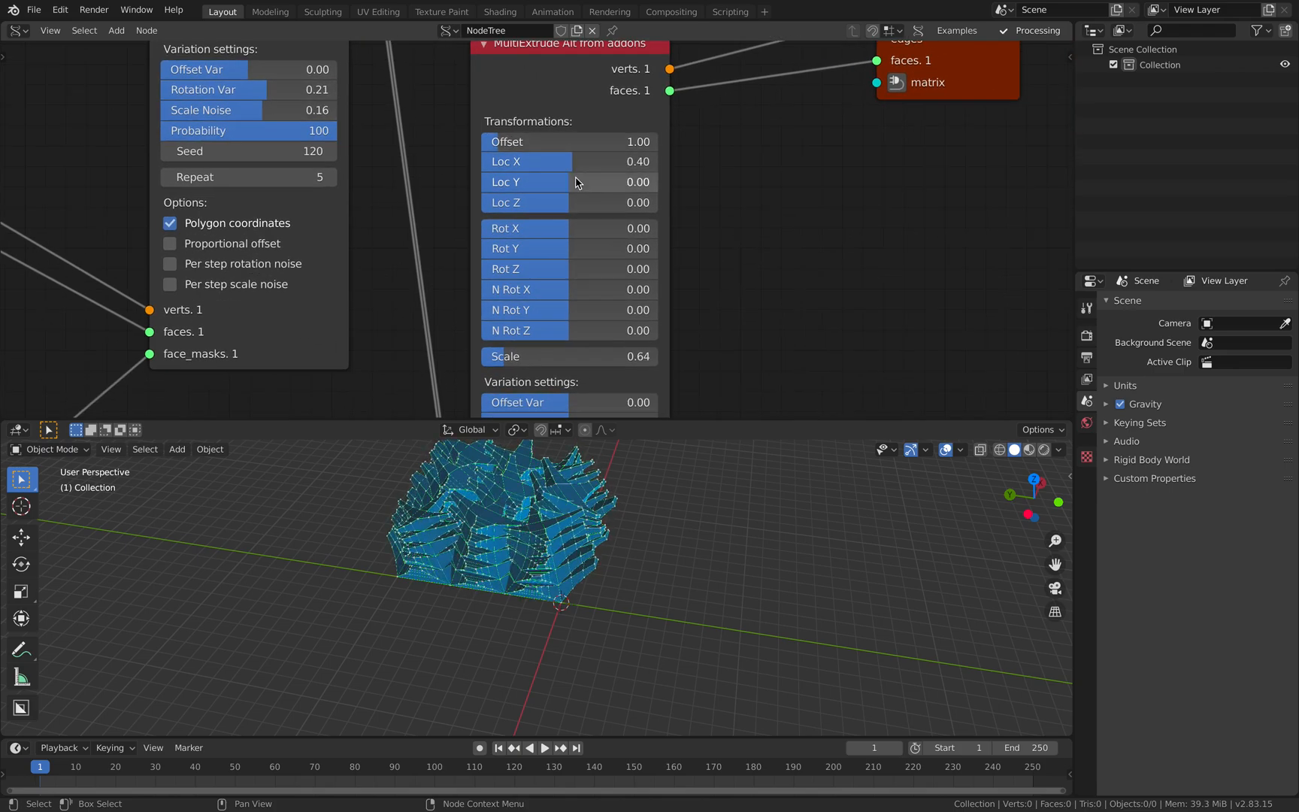
click(576, 166)
text(0)
key(Return)
- Set the second MultiExtrude's Rot X to 4.99, Rot Y to 3.78, Rot Z to 0, N Rot X to 2.06 and N Rot Y to 6.19
middle_drag(724, 232, 699, 154)
drag(559, 151, 560, 233)
click(547, 193)
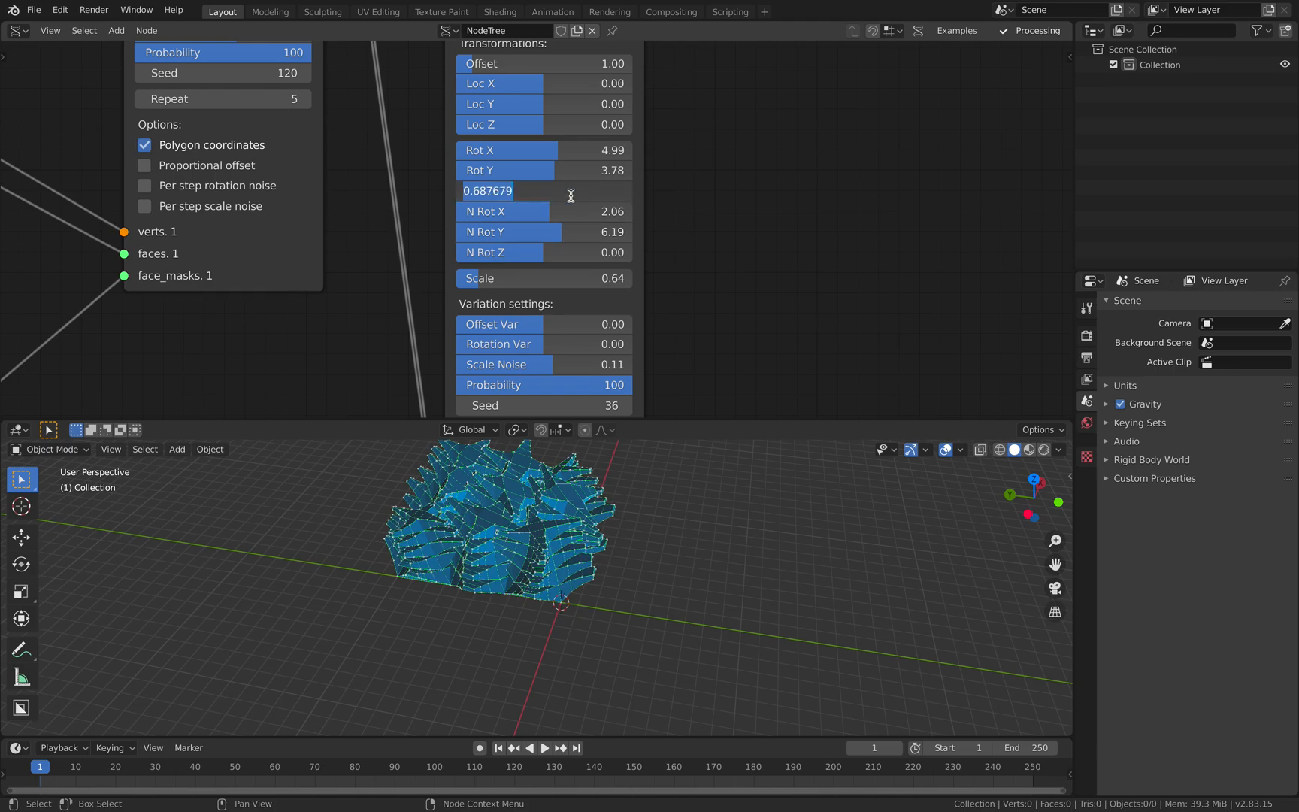
click(695, 219)
middle_drag(650, 210, 647, 191)
- Set the first MultiExtrude node's Rot Y to 2.92
middle_drag(344, 172, 347, 309)
middle_drag(235, 98, 256, 223)
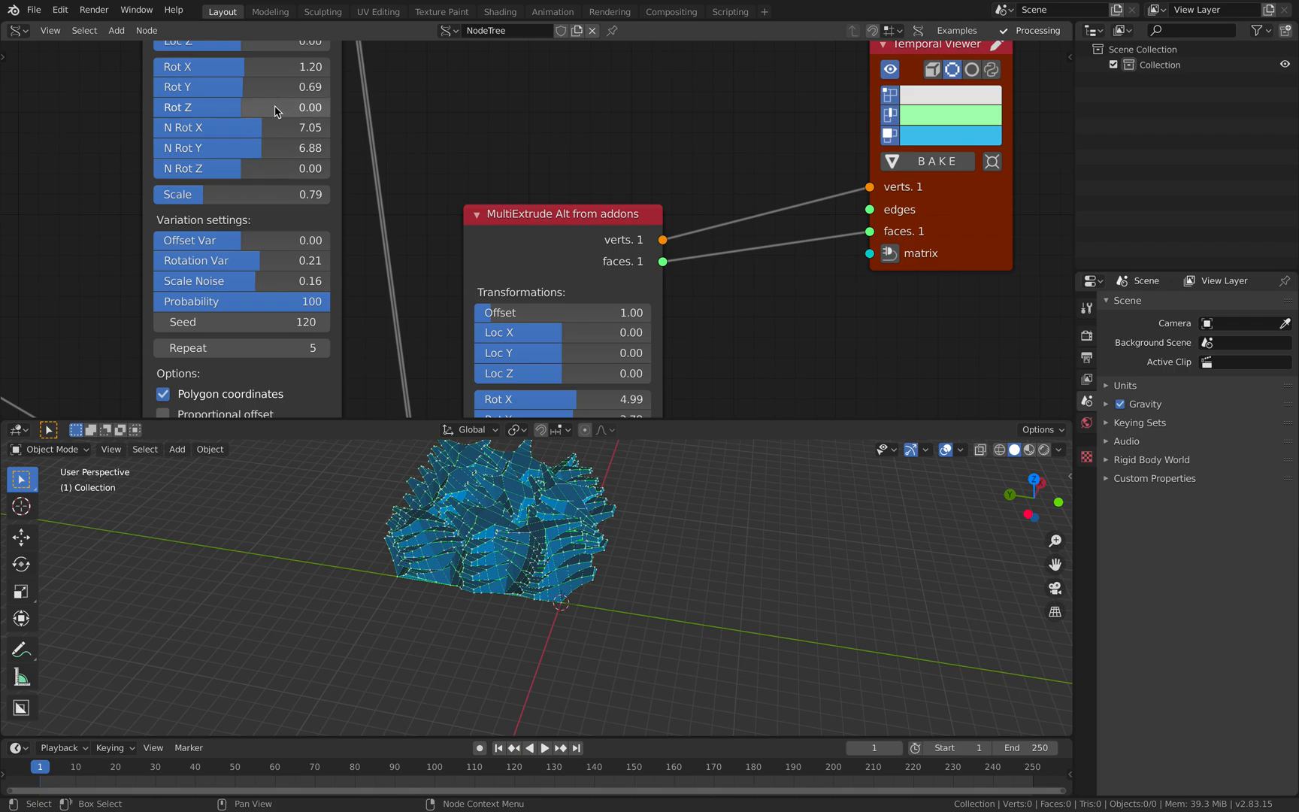
drag(268, 86, 274, 87)
- Set the second MultiExtrude's Rotation Var to 0.34, Scale Noise to 0.19 and Probability to 70
middle_drag(451, 209, 425, 301)
drag(484, 282, 468, 324)
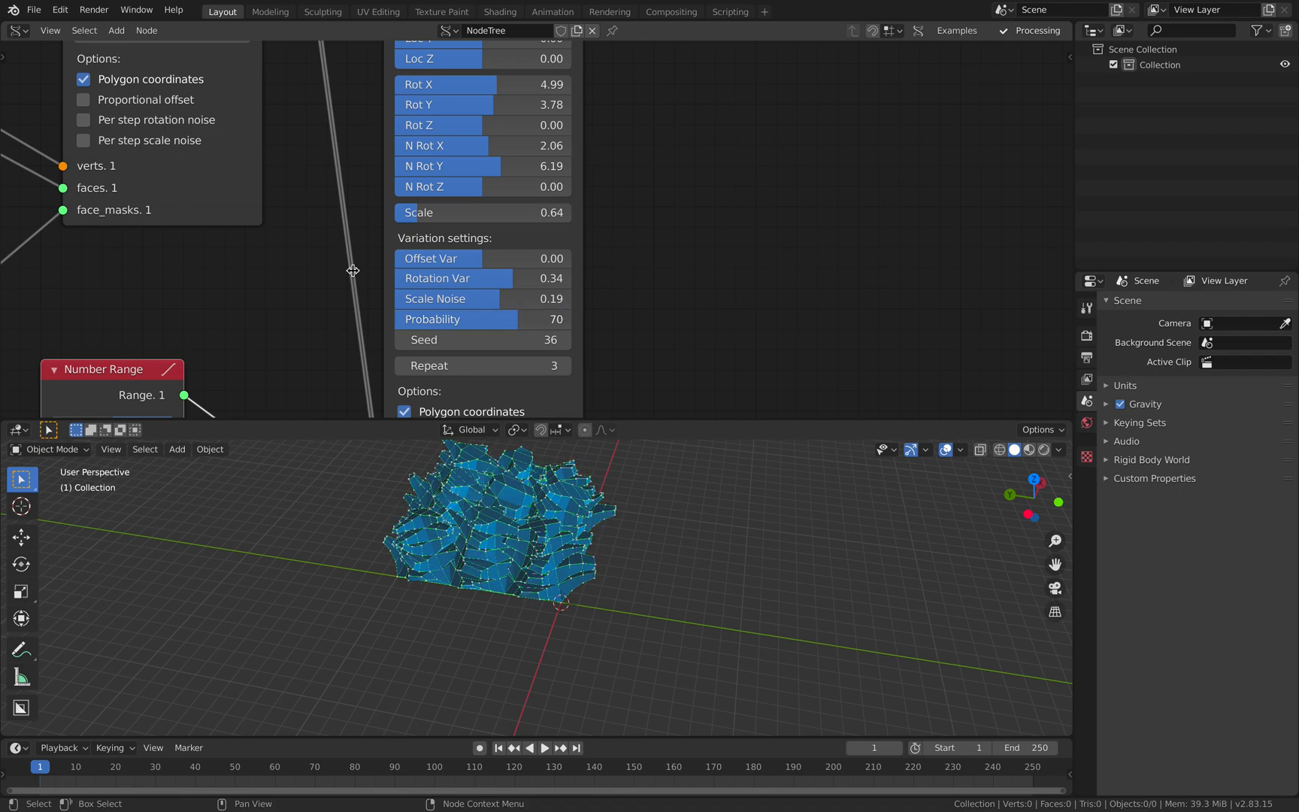
- Set the second MultiExtrude's Probability to 67 and Seed to 112, and save the file
middle_drag(412, 291, 558, 354)
scroll(310, 213, down, 2)
middle_drag(310, 214, 314, 237)
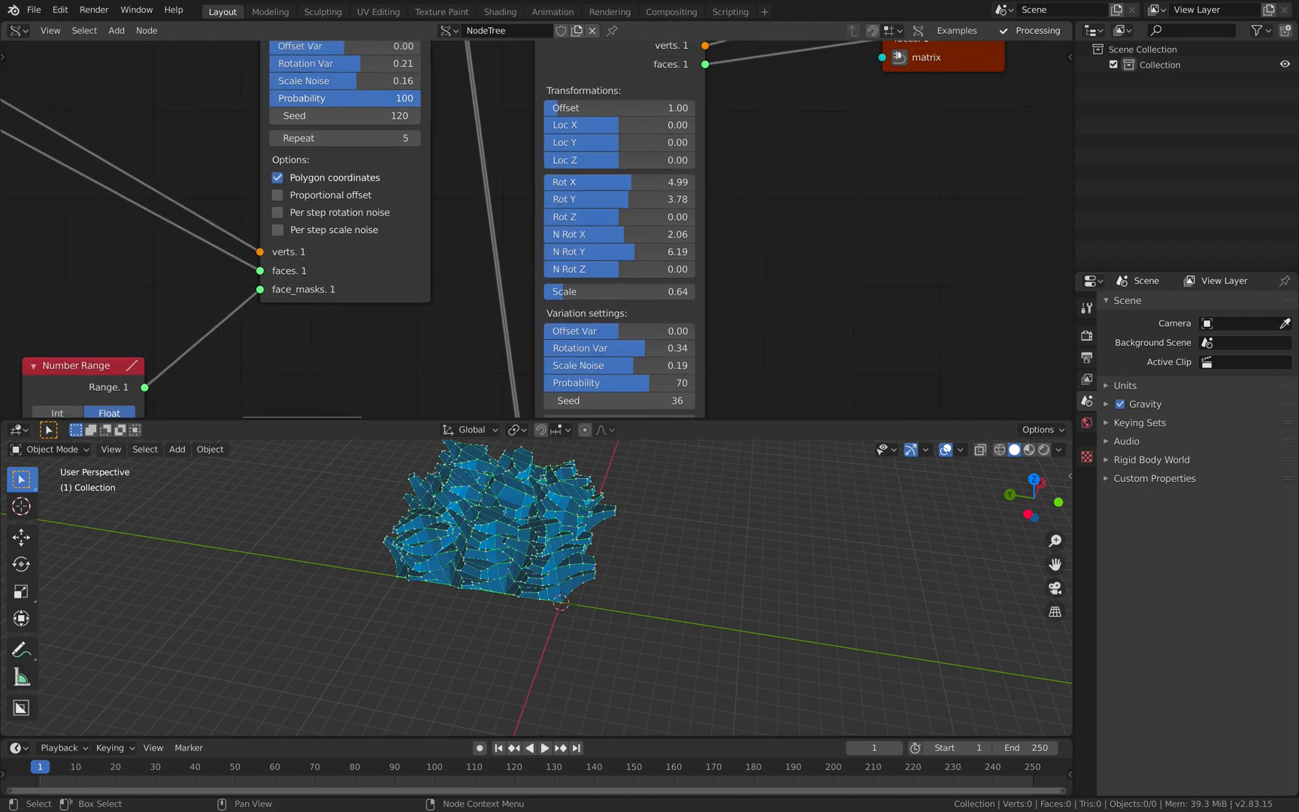
drag(368, 98, 419, 98)
middle_drag(635, 324, 580, 269)
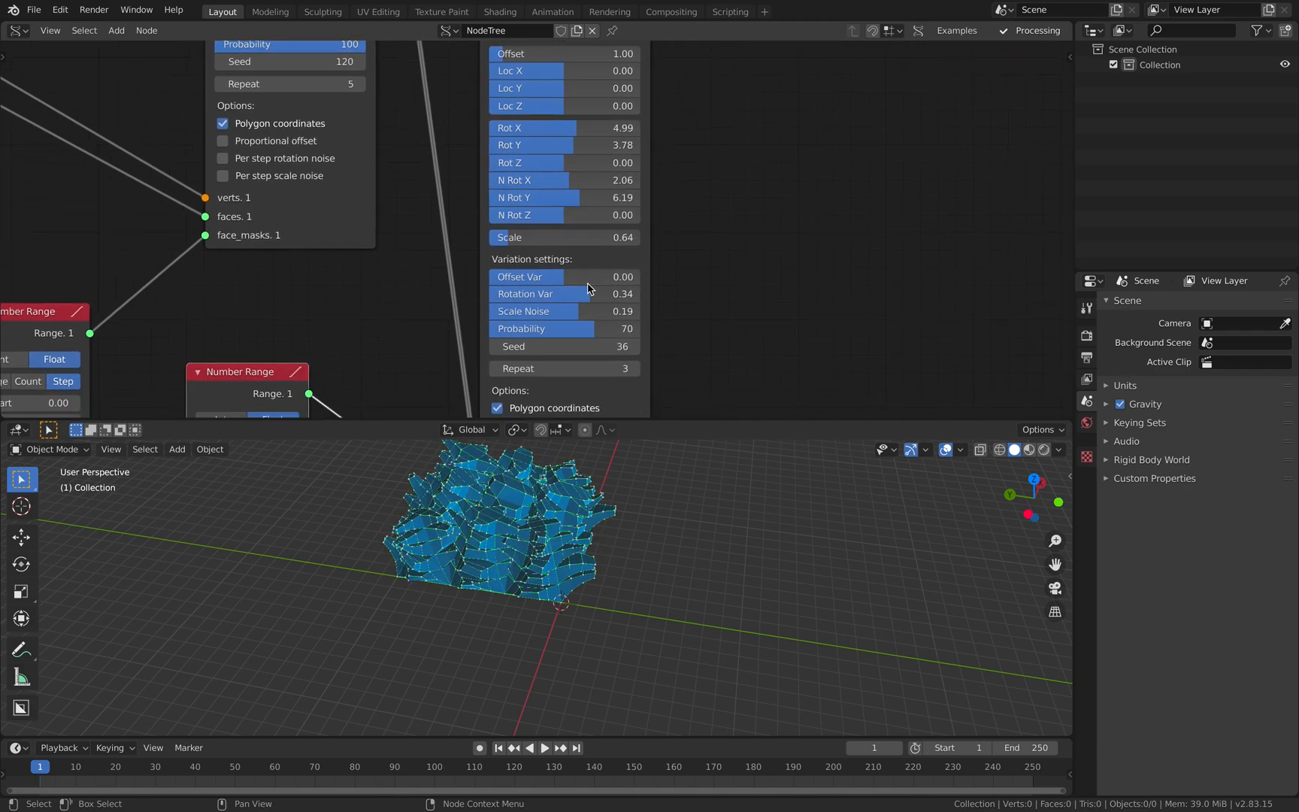
drag(593, 333, 648, 346)
middle_drag(305, 38, 325, 77)
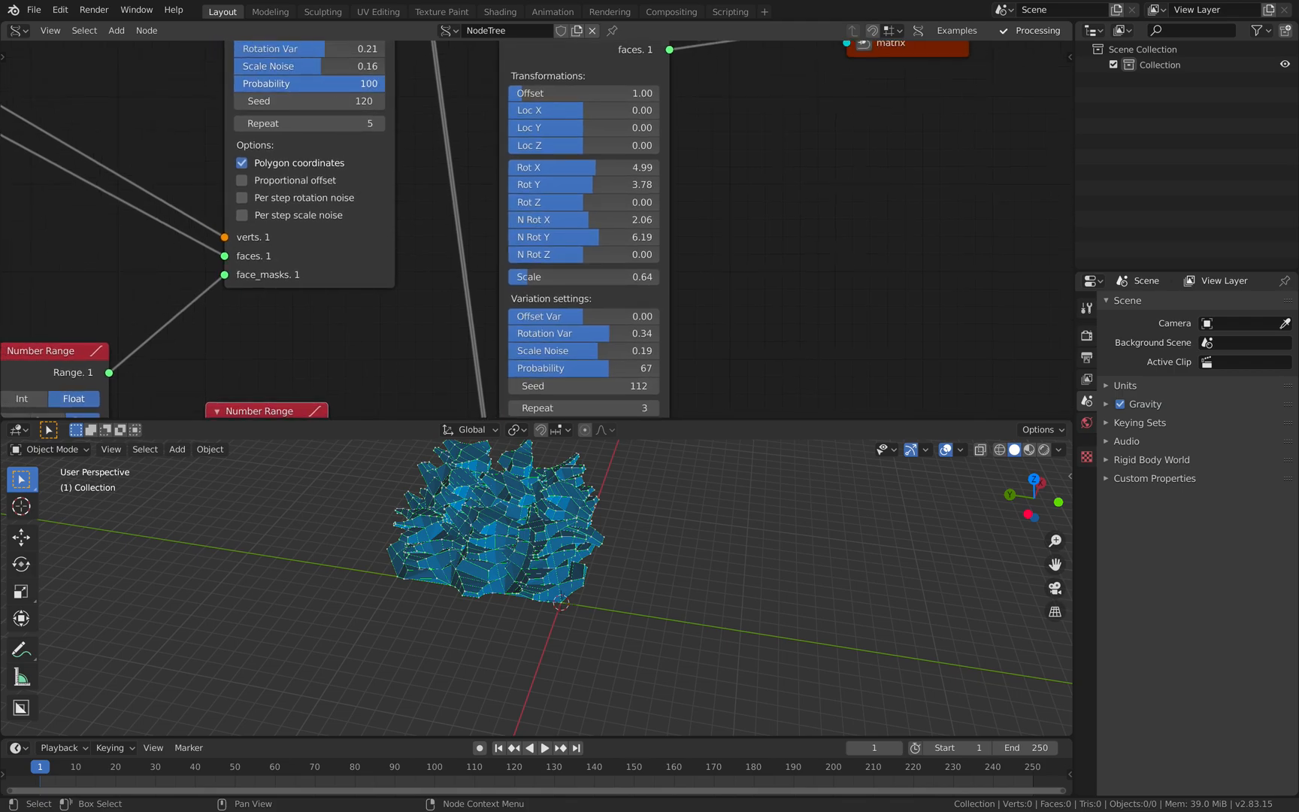
middle_drag(713, 288, 693, 193)
key(ctrl+s)
- Enable Proportional offset on the second MultiExtrude and Per step rotation noise on the first, and save the file
click(580, 371)
click(252, 85)
click(255, 85)
click(256, 84)
click(256, 84)
click(289, 103)
click(289, 103)
click(289, 104)
click(289, 104)
click(289, 103)
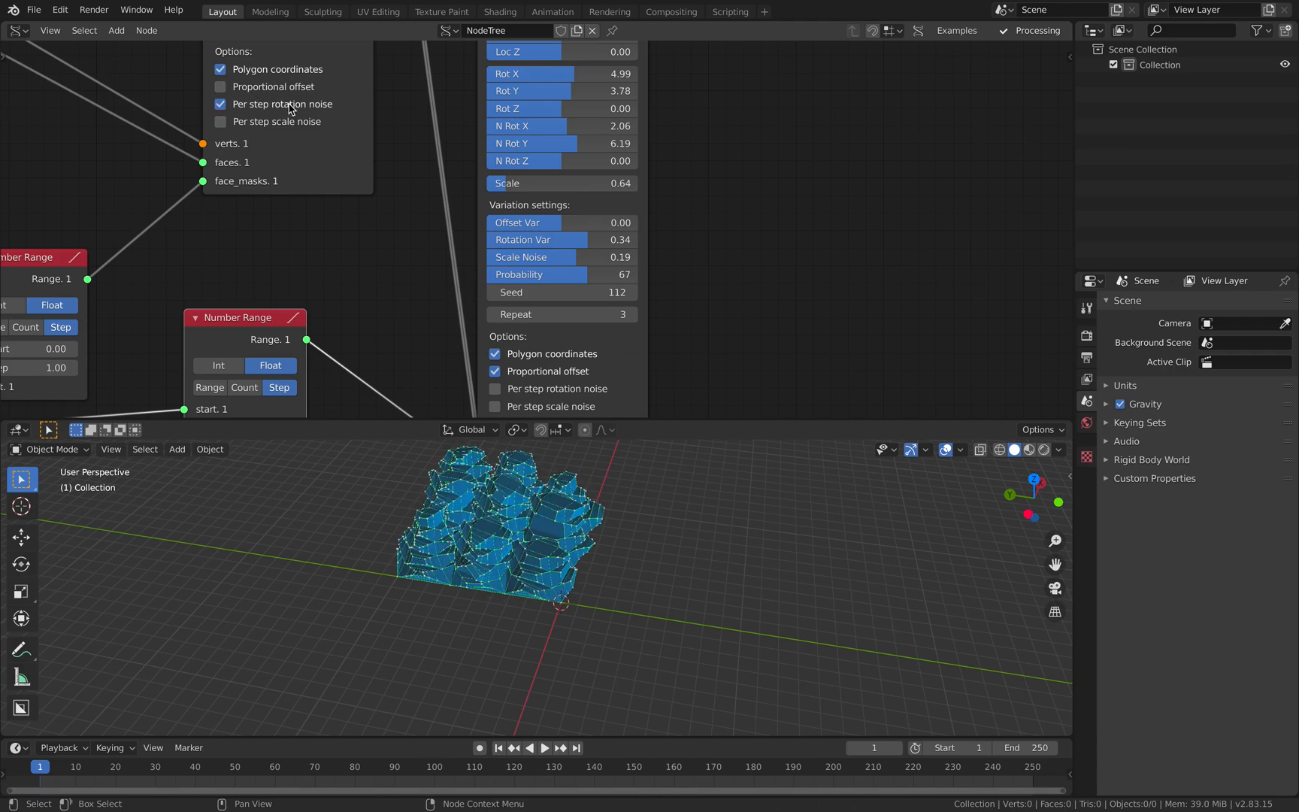
middle_drag(380, 229, 429, 232)
key(ctrl+s)
- Set the second MultiExtrude's Seed to 126 and the first one's Probability to 90 and Seed to 258, and save the file
scroll(418, 308, down, 1)
mouse_move(569, 290)
mouse_down()
mouse_move(526, 290)
mouse_move(586, 289)
mouse_up()
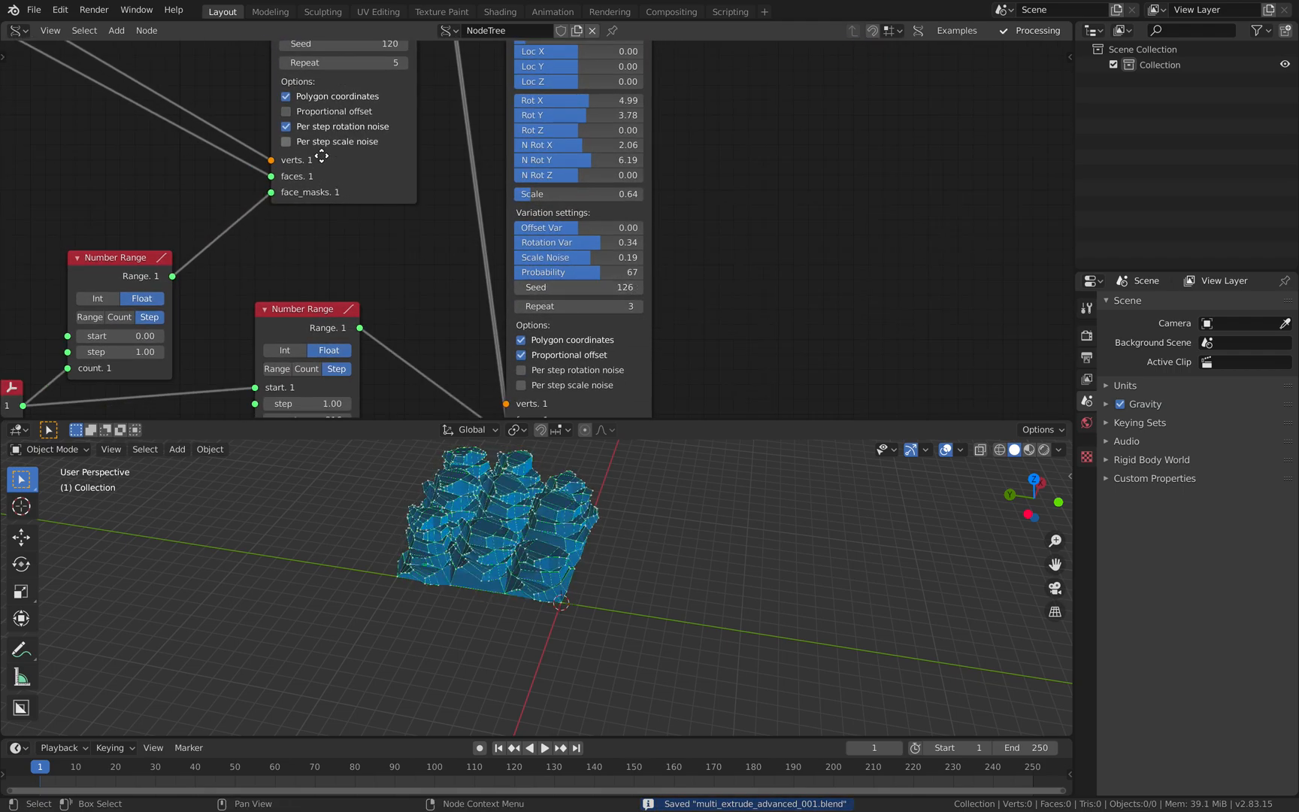
middle_drag(319, 144, 336, 250)
drag(342, 150, 451, 150)
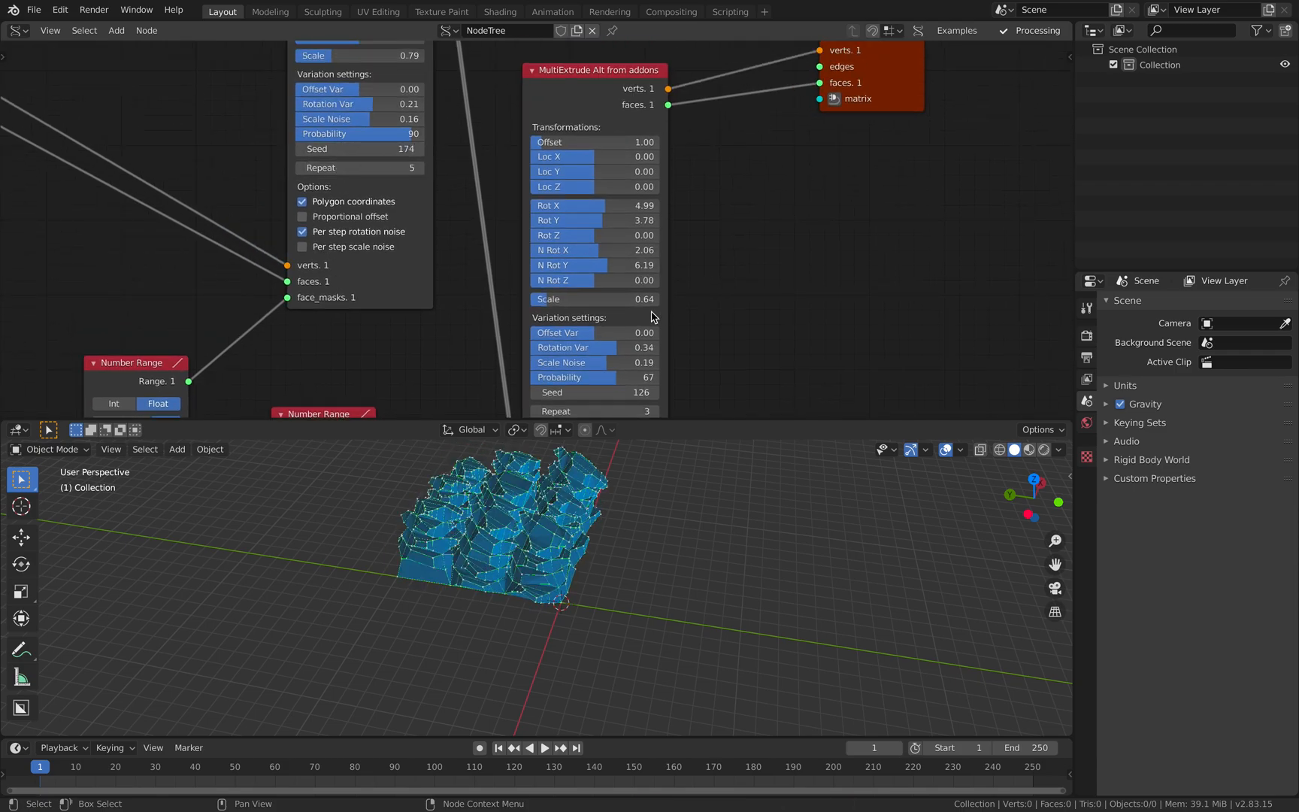
drag(353, 148, 421, 149)
key(ctrl+s)
scroll(715, 265, down, 1)
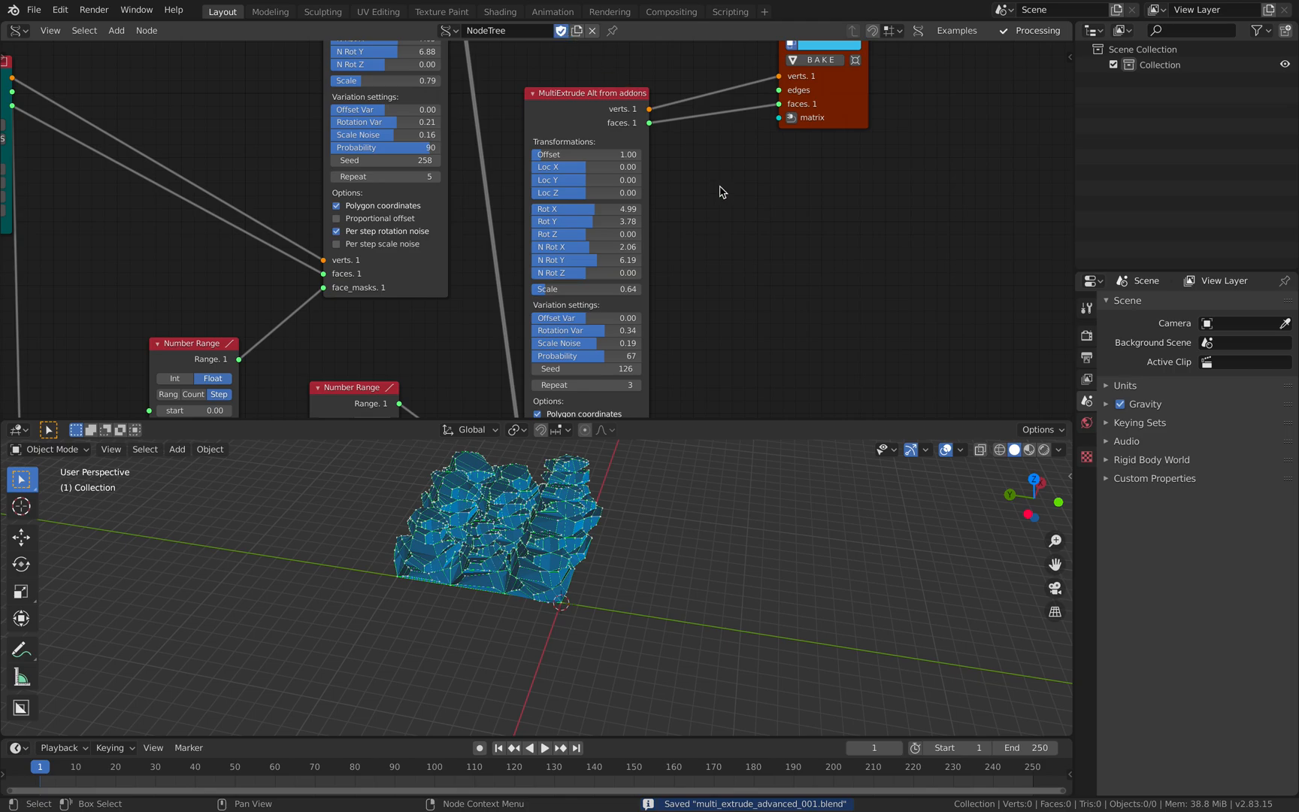
- Add a Formula node and place it above the Plane node
middle_drag(720, 186, 764, 203)
middle_drag(506, 224, 663, 240)
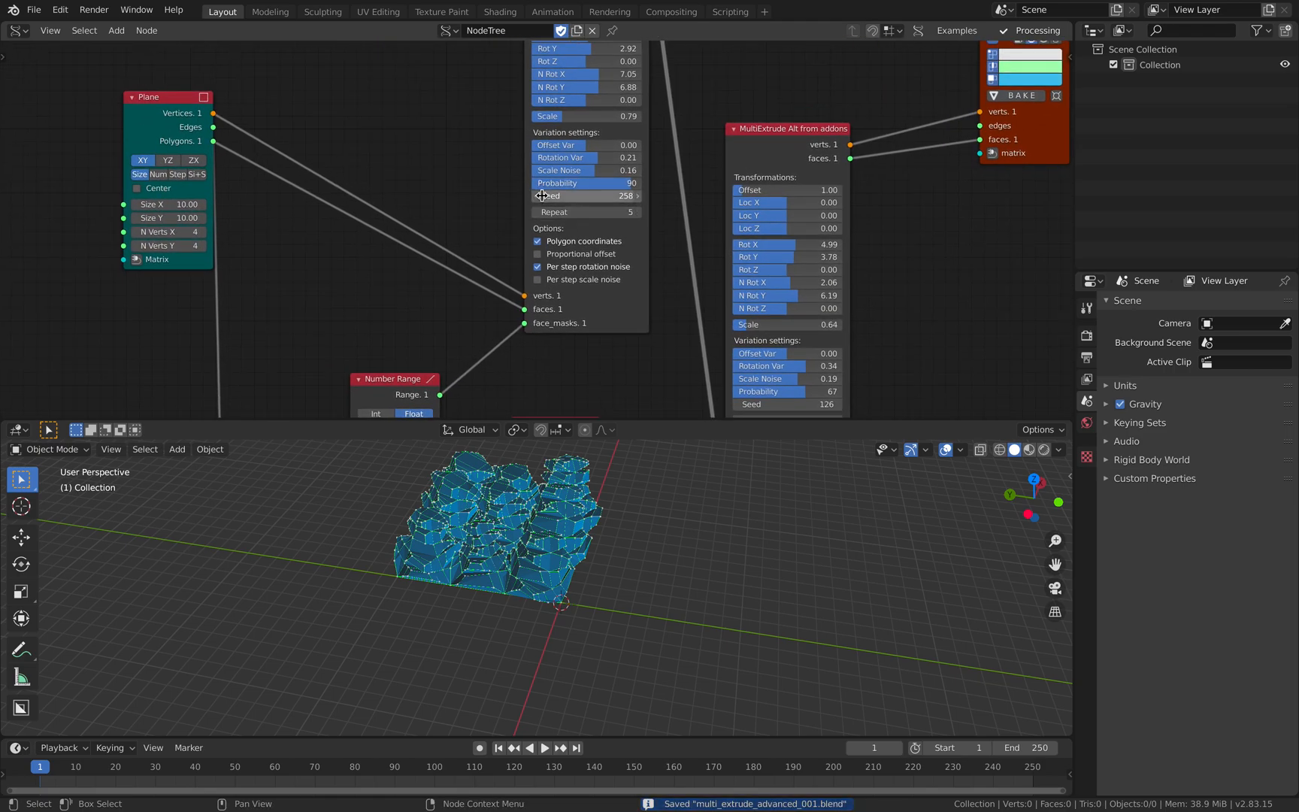
middle_drag(353, 126, 517, 283)
key(shift+a)
click(415, 173)
text(expre)
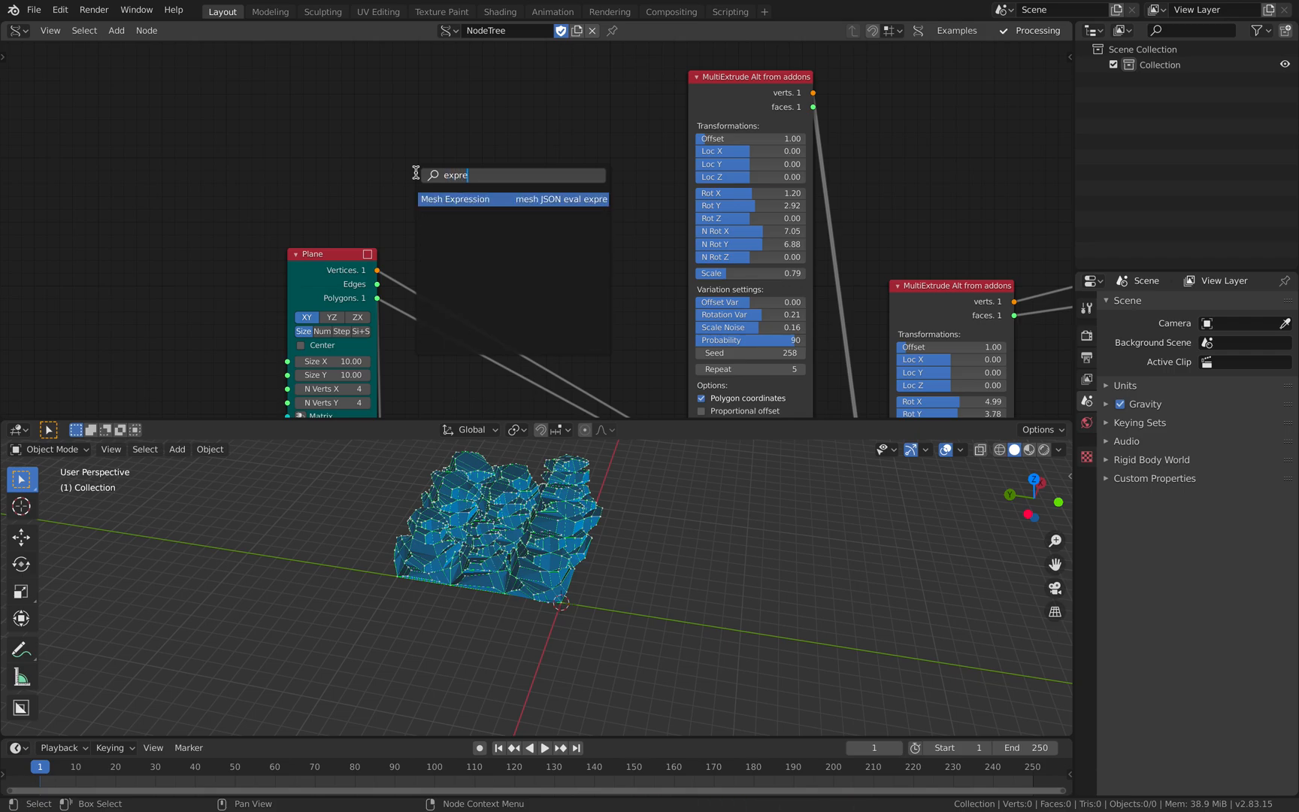
key(BackSpace)
key(BackSpace)
key(BackSpace)
key(BackSpace)
key(BackSpace)
text(formu)
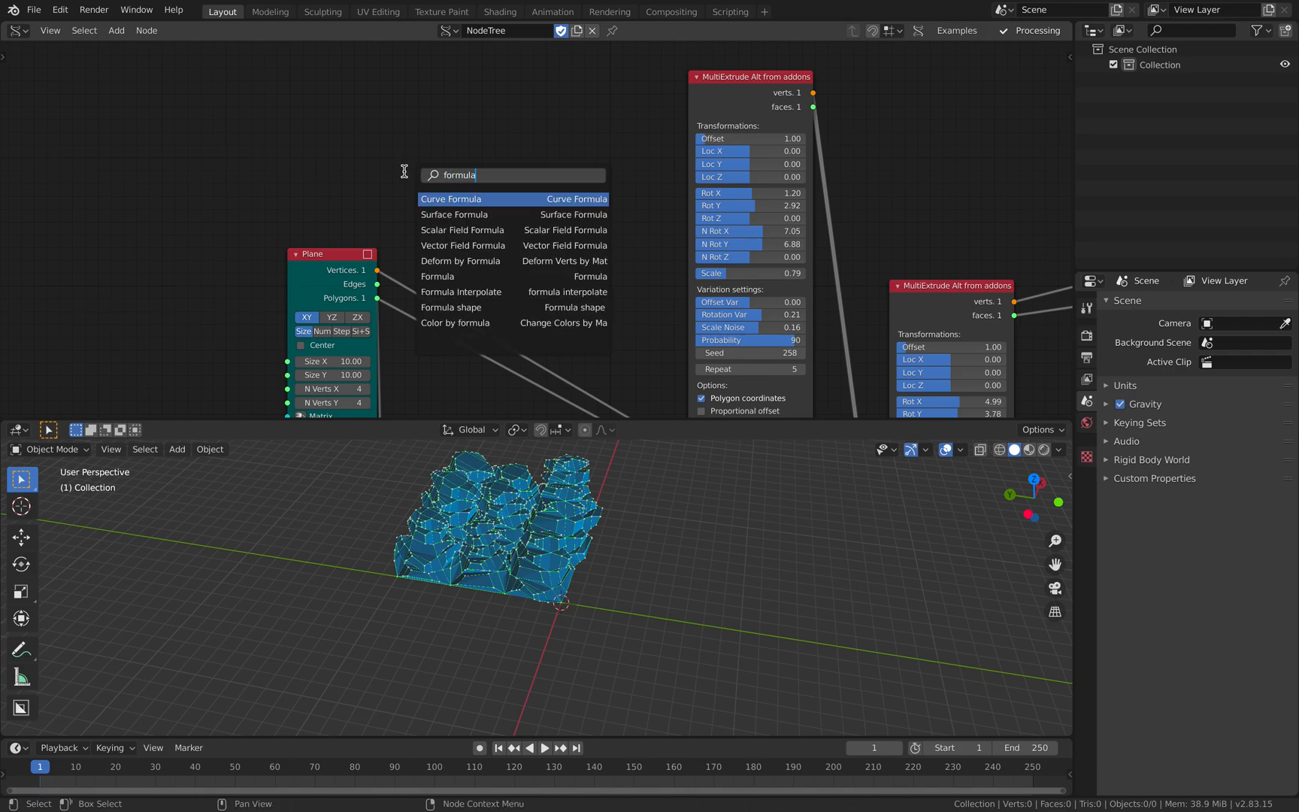
text(la)
click(481, 276)
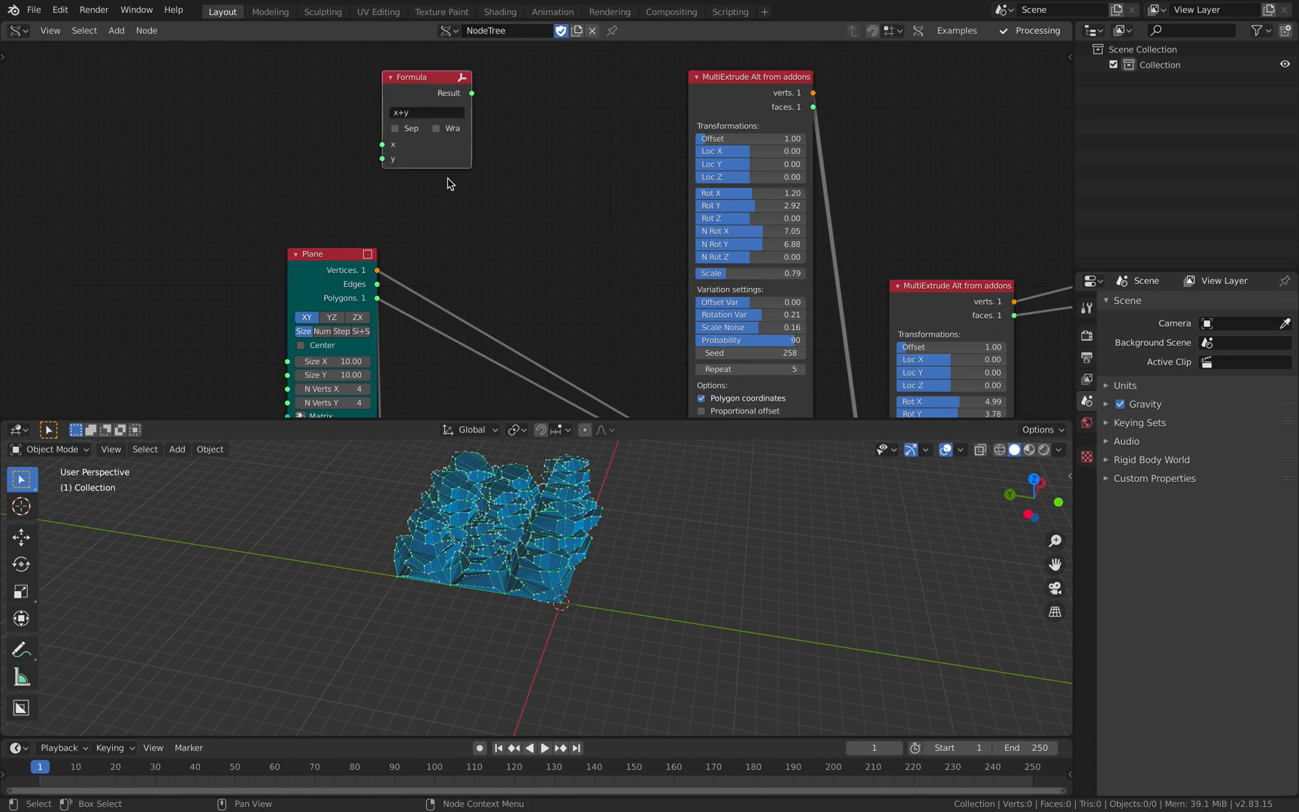
click(461, 138)
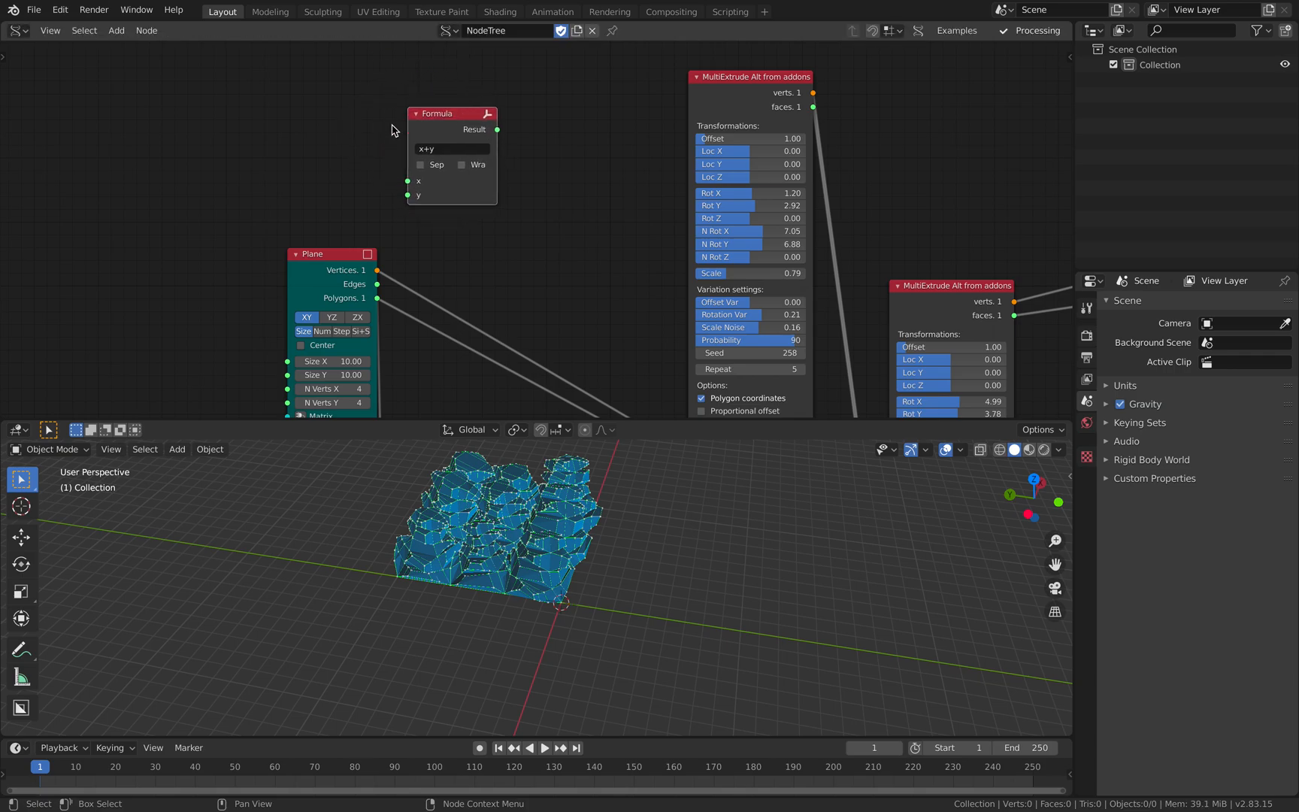
- Split the node editor in two and set the new one to Animation Nodes with a new node tree
scroll(392, 117, up, 1)
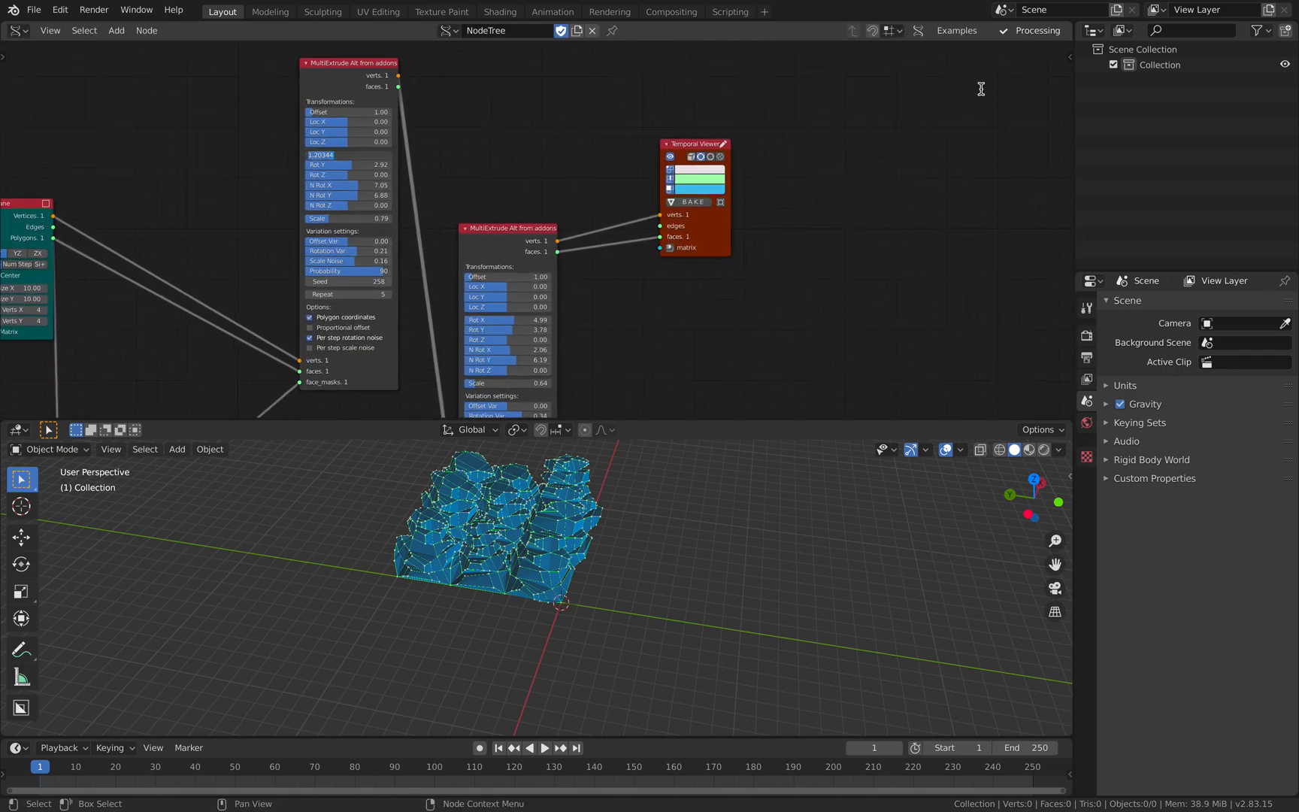
drag(1069, 26, 563, 90)
click(583, 30)
click(624, 139)
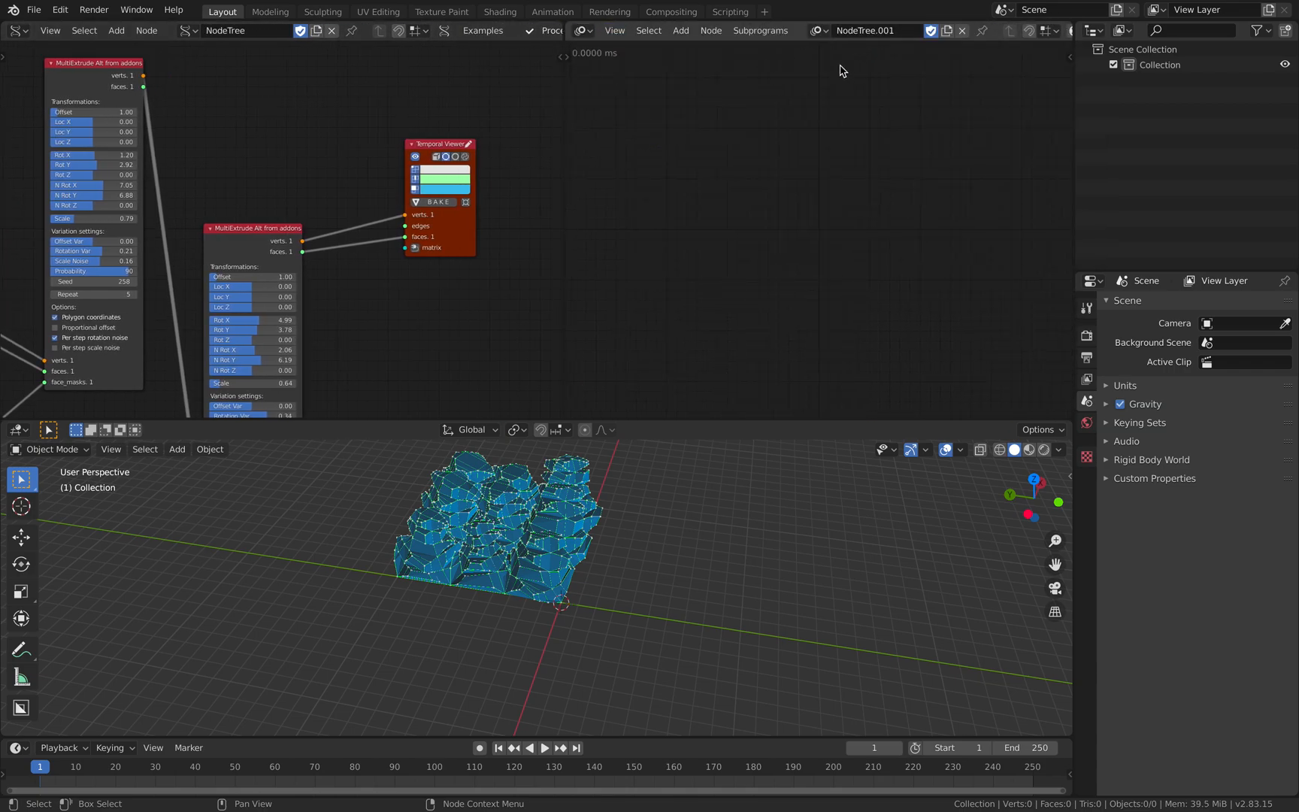
- Add an Expression node to the animation node tree and place it in the empty editor
key(shift+a)
click(749, 182)
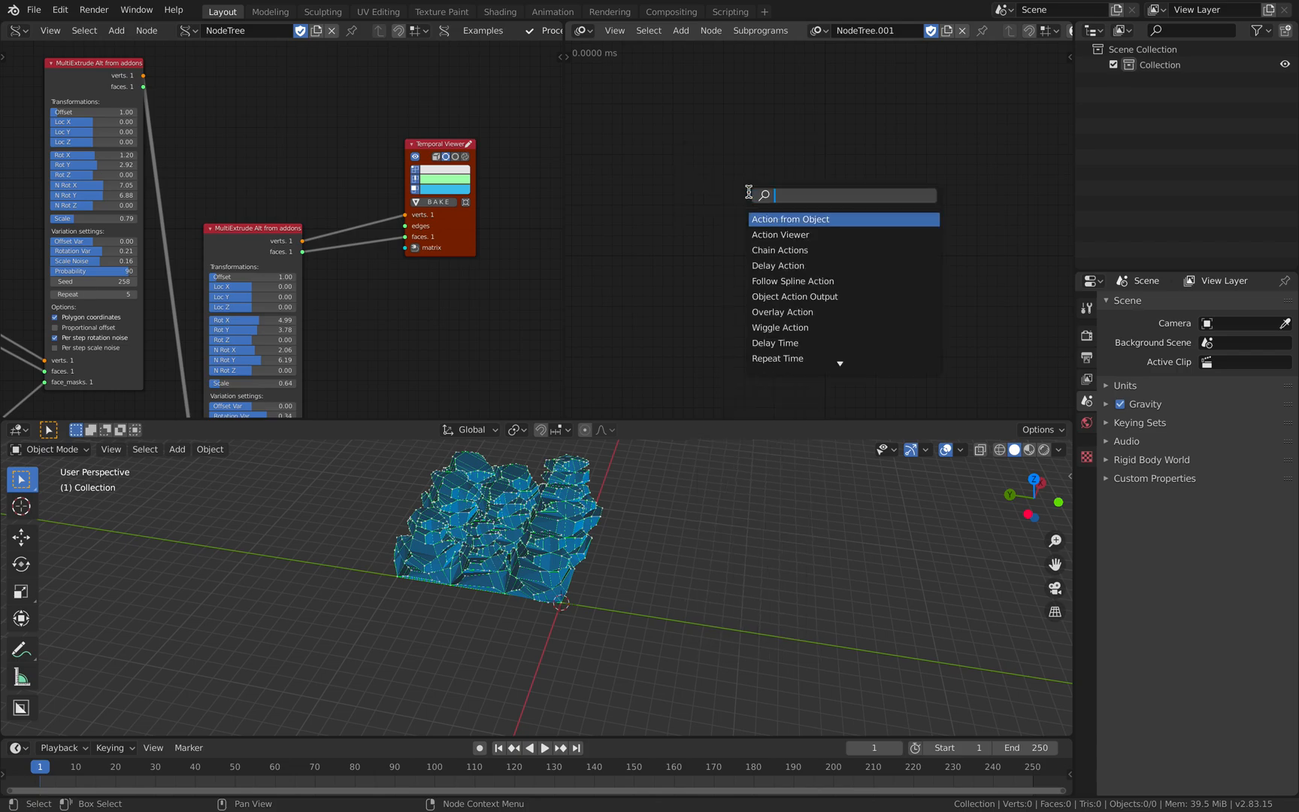
text(expr)
key(Return)
click(851, 198)
scroll(852, 199, up, 1)
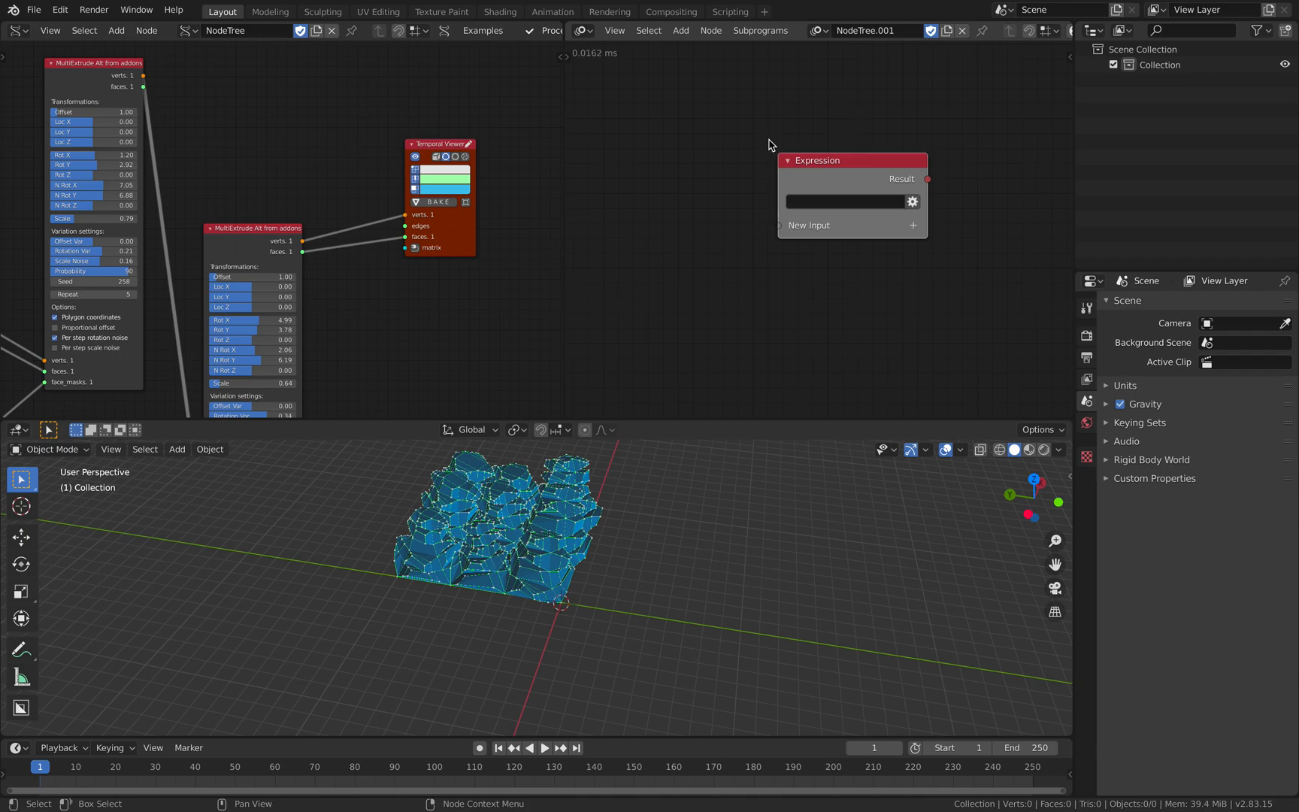
key(g)
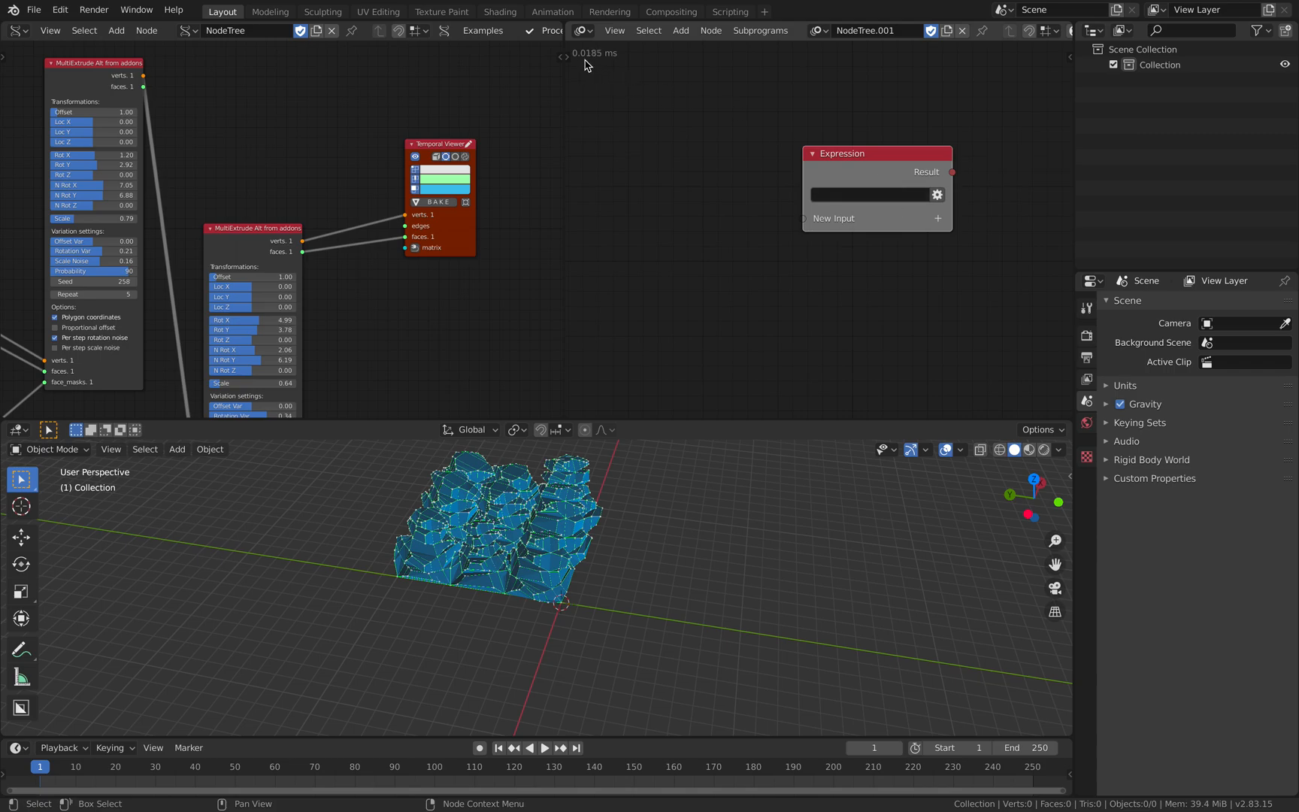
- Set the animation node tree's Auto Execution to Tree Changed, Frame Changed and Property Changed instead of Always, and save the file
click(1069, 58)
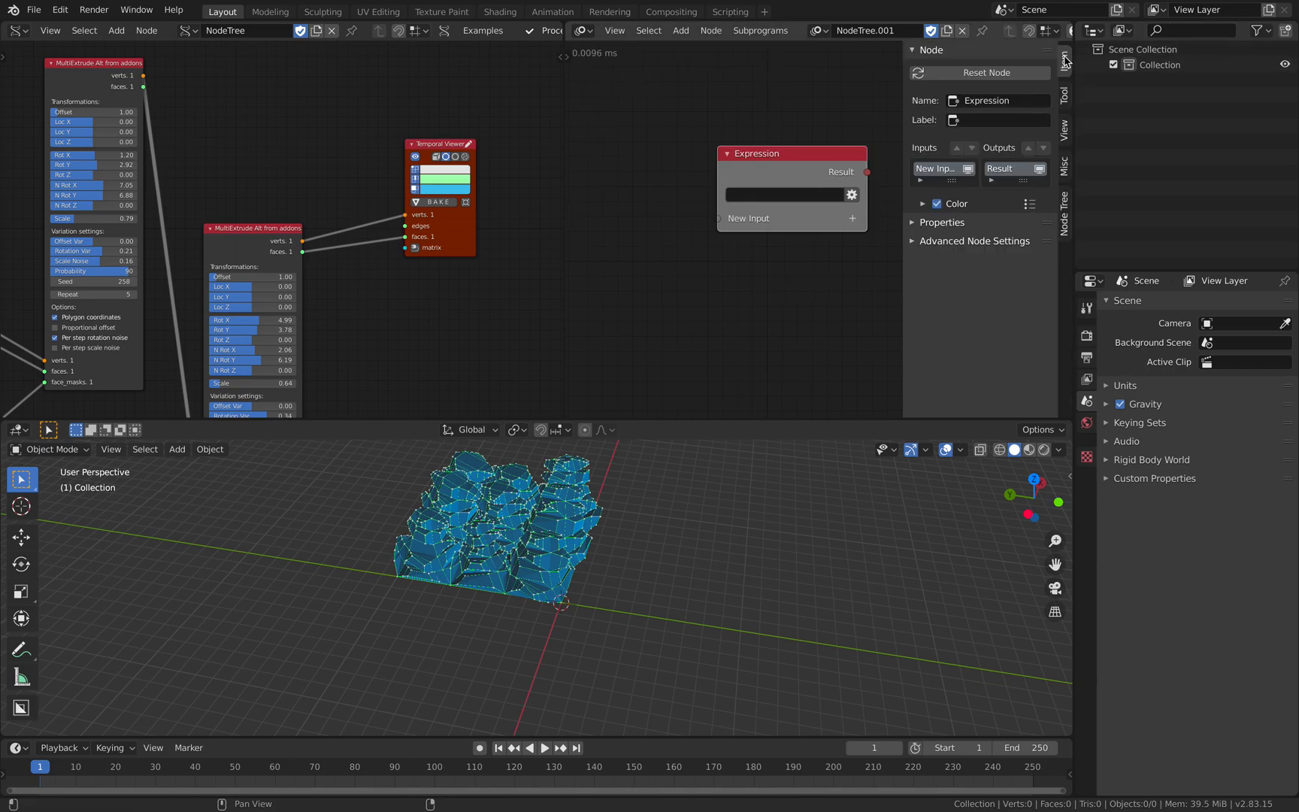
click(1008, 242)
click(1014, 242)
click(1063, 214)
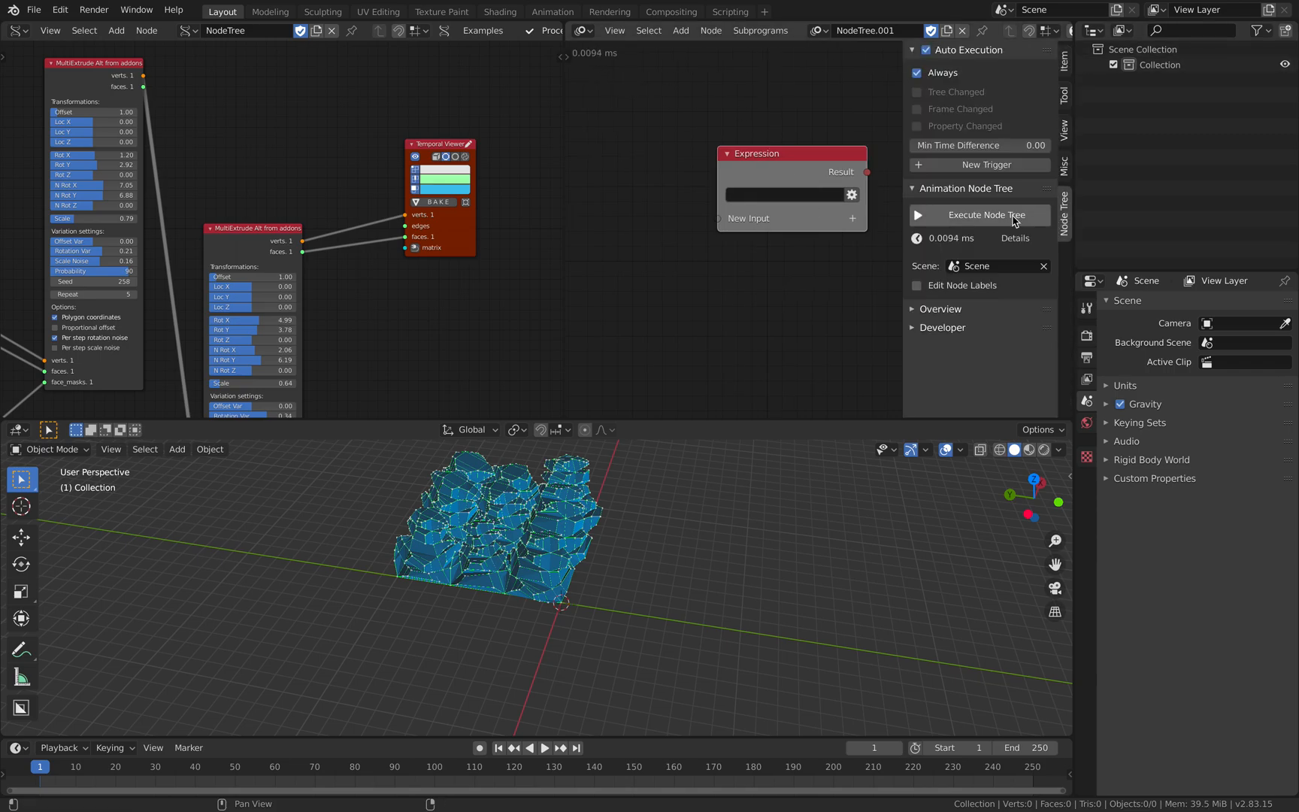
click(940, 309)
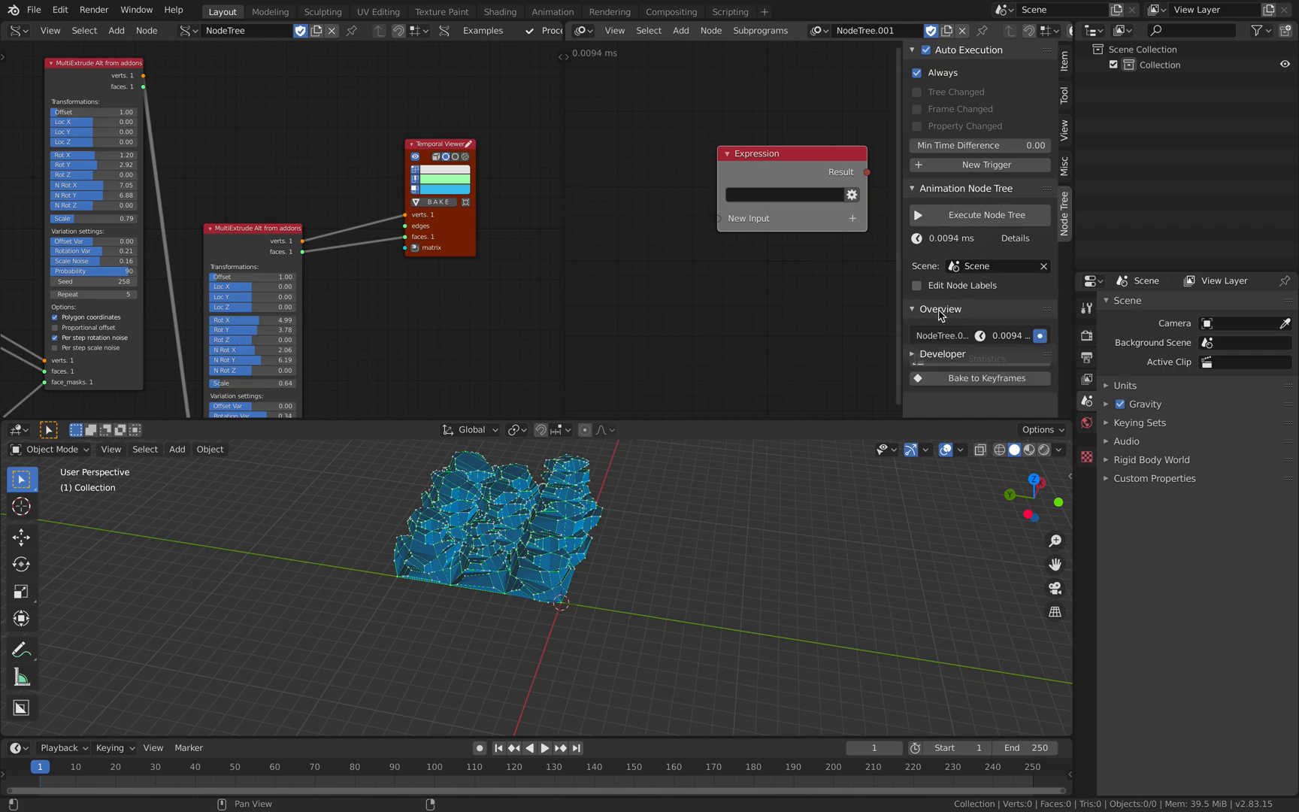
click(943, 401)
scroll(977, 376, down, 5)
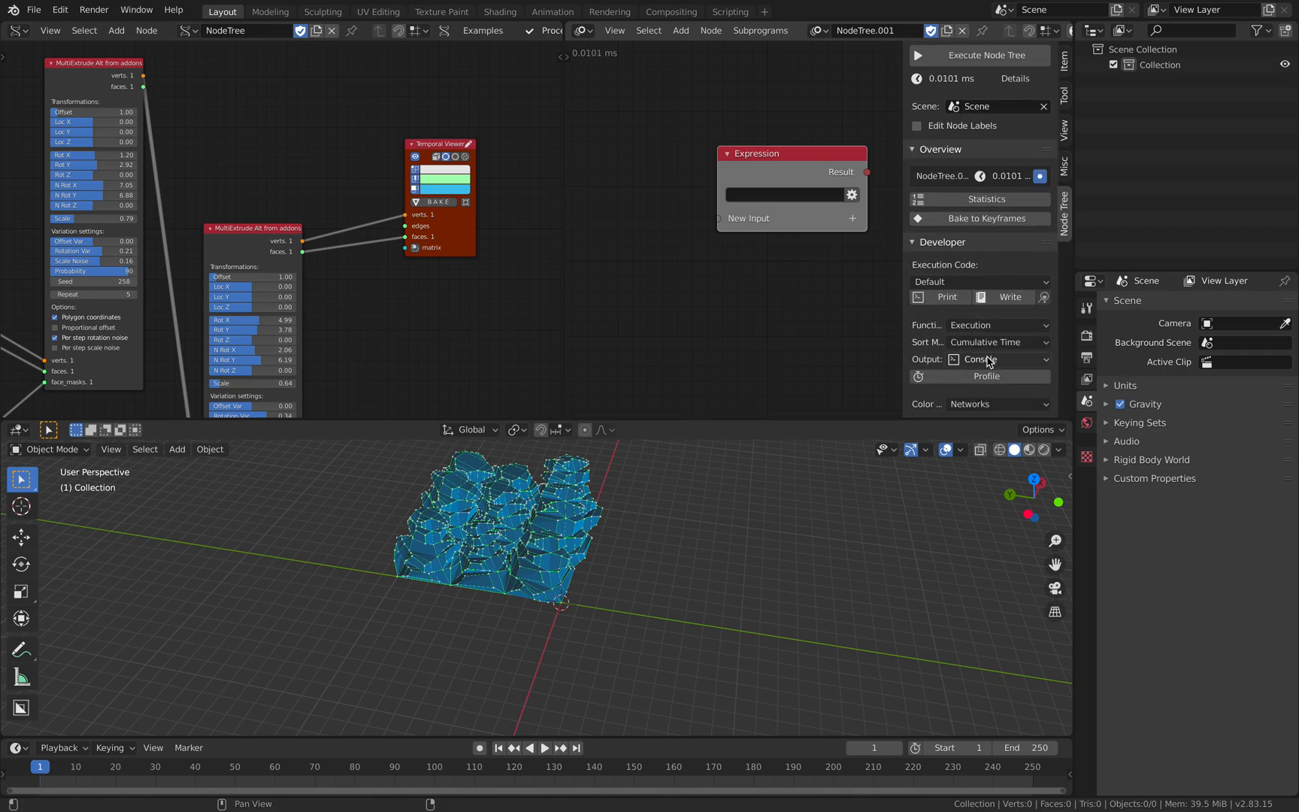
scroll(1000, 346, up, 5)
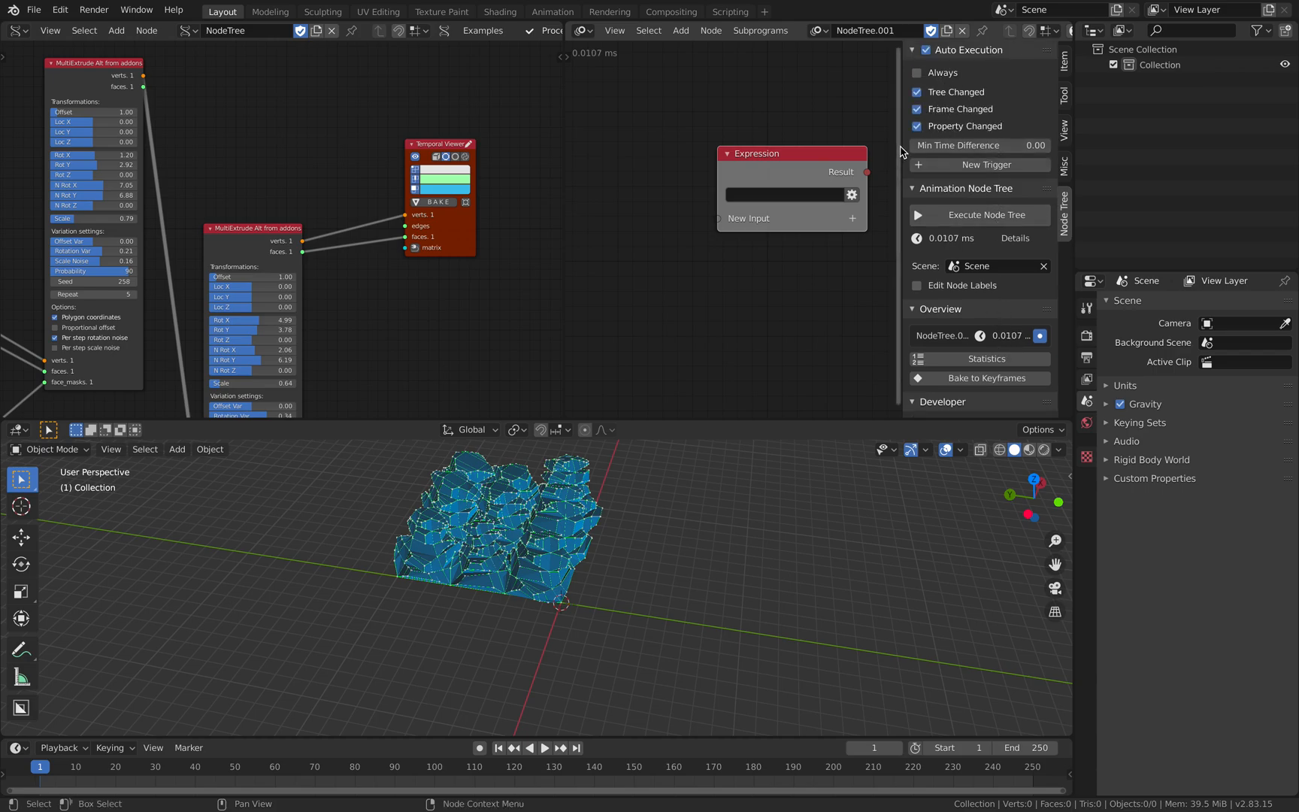
key(n)
middle_drag(883, 130, 890, 126)
key(ctrl+s)
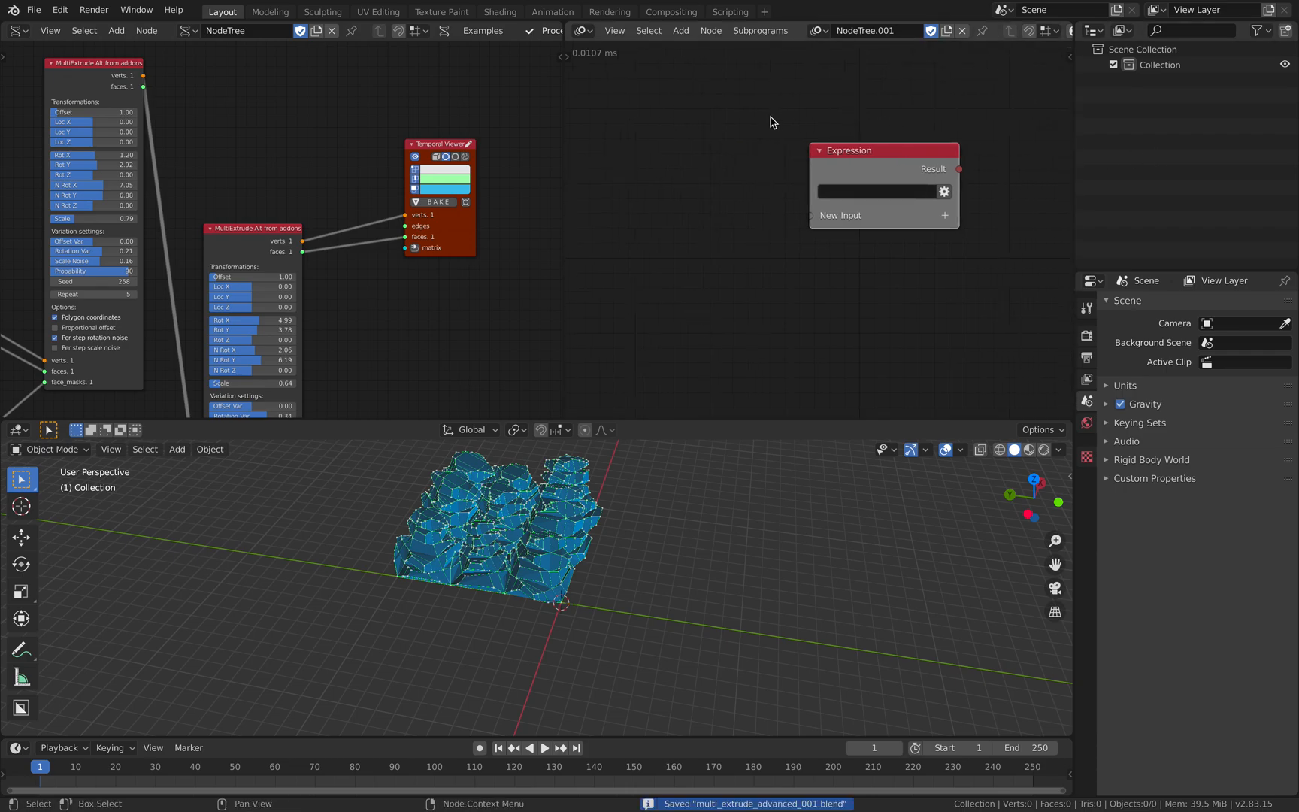
- Set the first MultiExtrude node's Seed to 384
middle_drag(773, 118, 801, 116)
middle_drag(232, 216, 299, 224)
scroll(255, 279, up, 2)
middle_drag(176, 189, 292, 244)
drag(298, 237, 351, 237)
middle_drag(762, 221, 797, 224)
drag(262, 237, 304, 237)
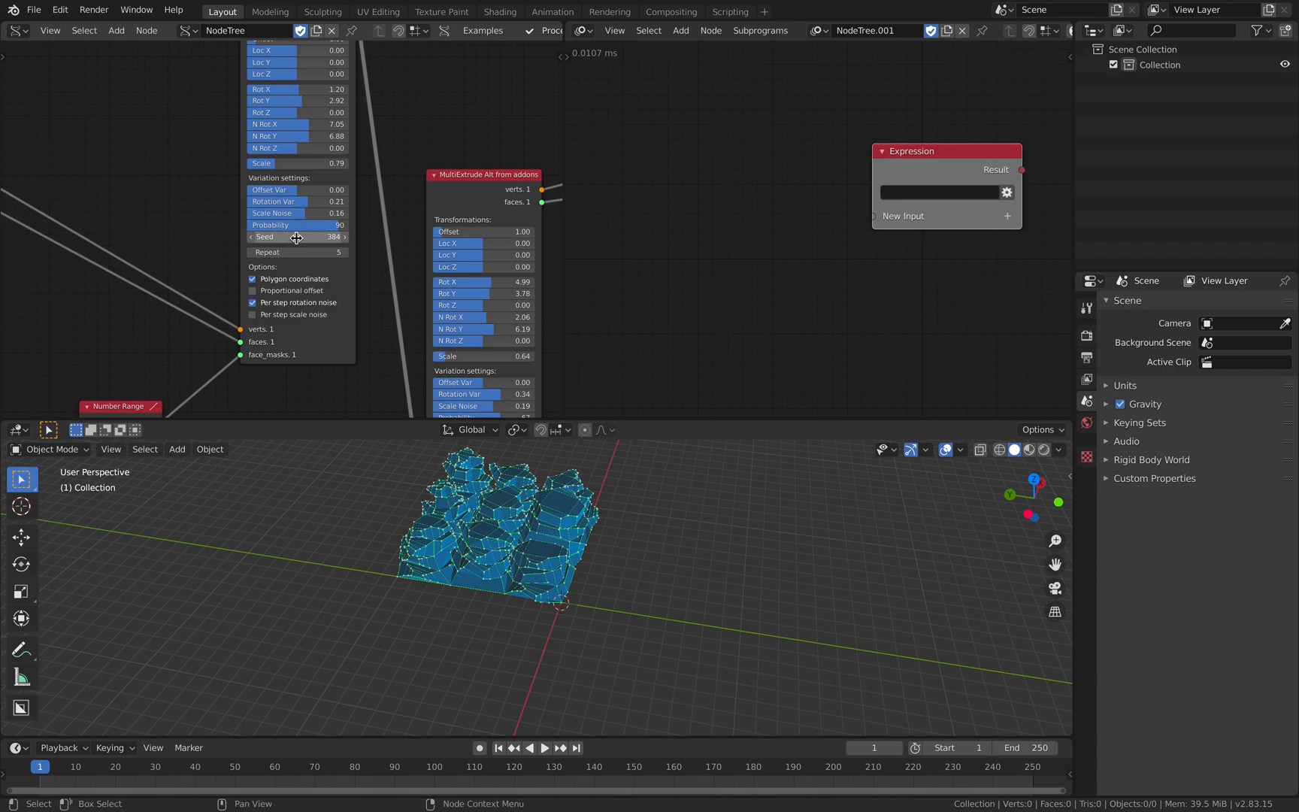
- Set the Expression node's expression to bpy.data.node_groups["NodeTree"].nodes["MultiExtrude Alt from addons"].ran
drag(939, 151, 855, 148)
click(847, 188)
key(Return)
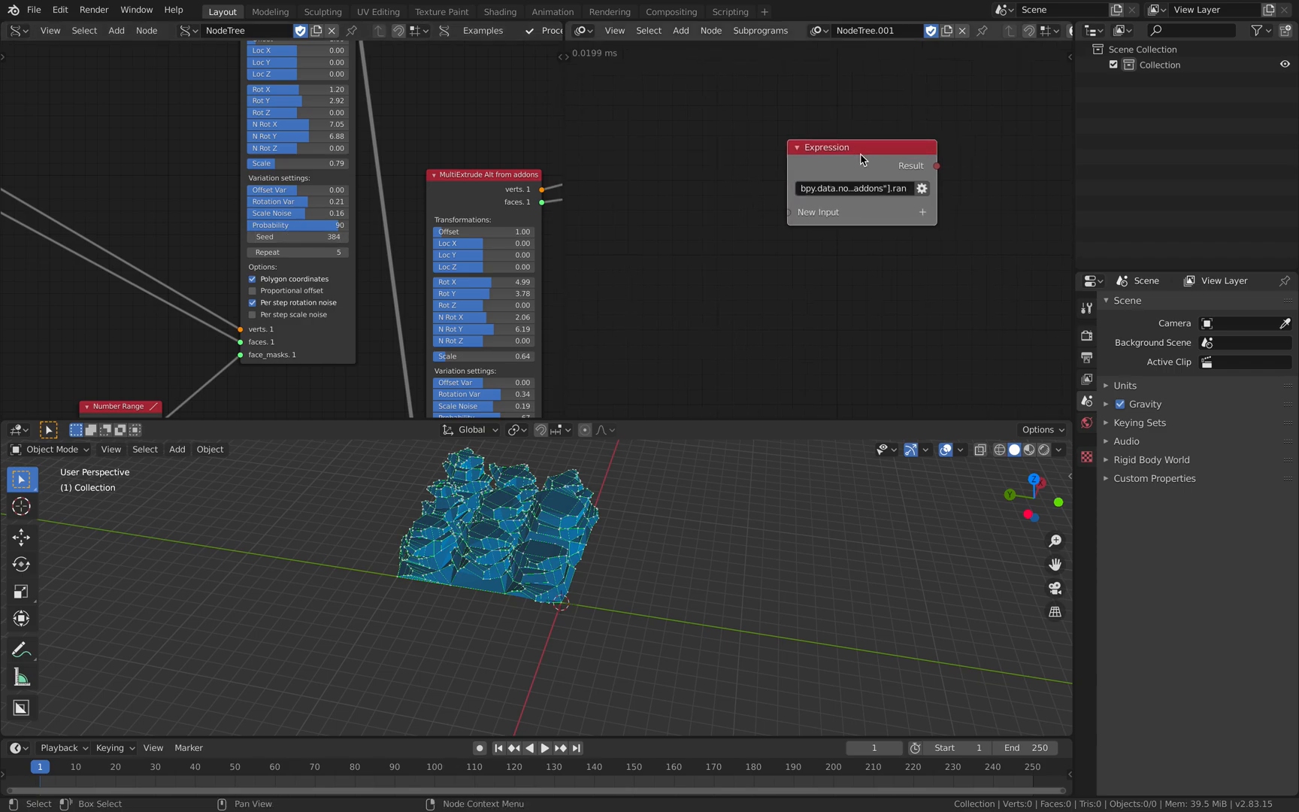
- Widen the Expression node and enlarge the Animation Nodes editor to make room for the long expression
drag(783, 163, 591, 163)
drag(737, 160, 778, 166)
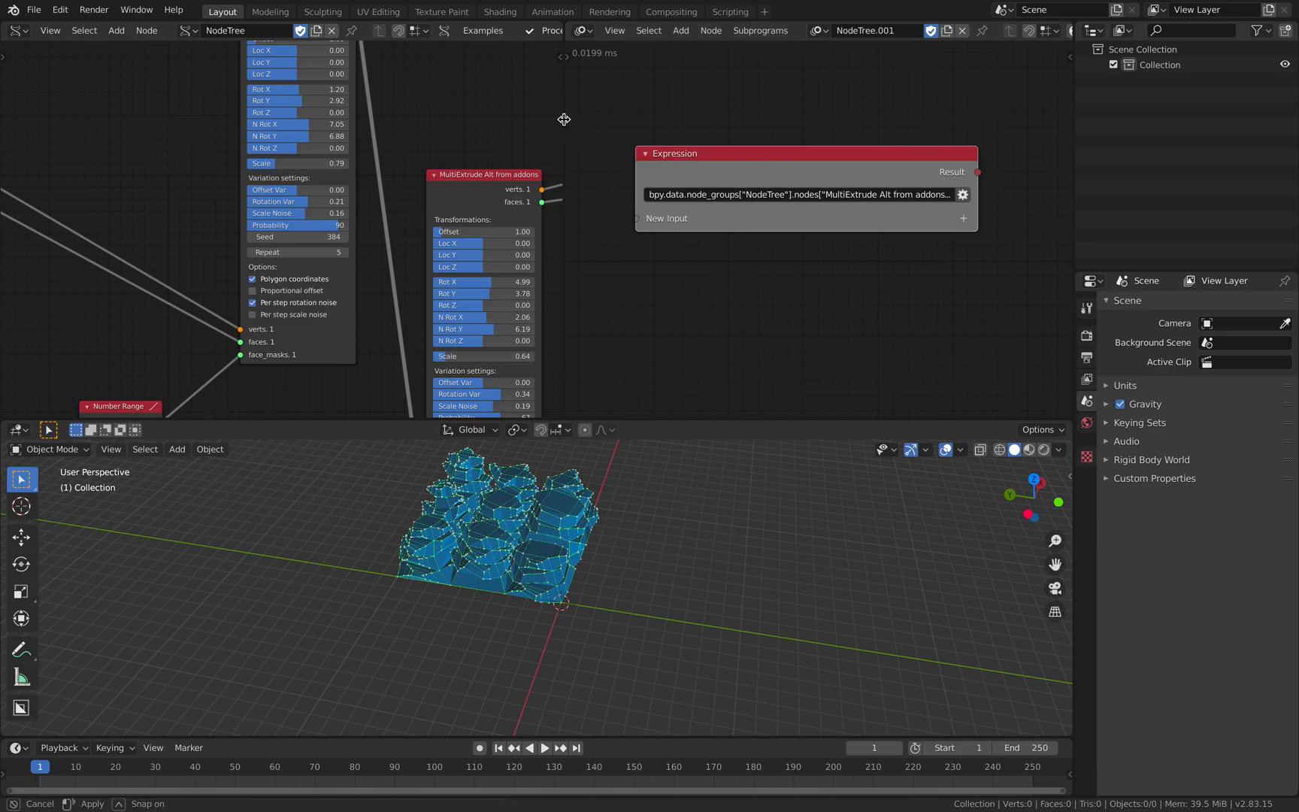
drag(563, 121, 402, 120)
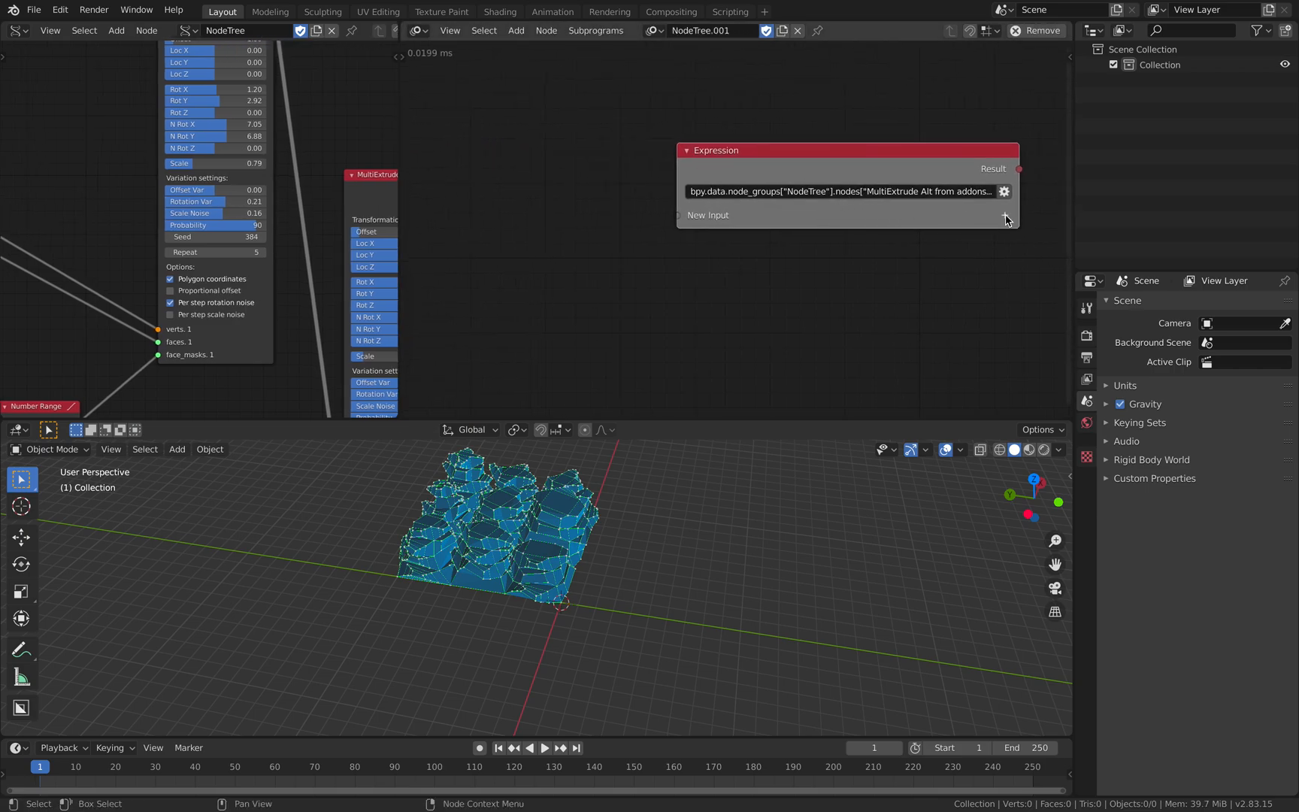
- Add an integer input named x to the Expression node
click(1006, 218)
text(int)
key(Return)
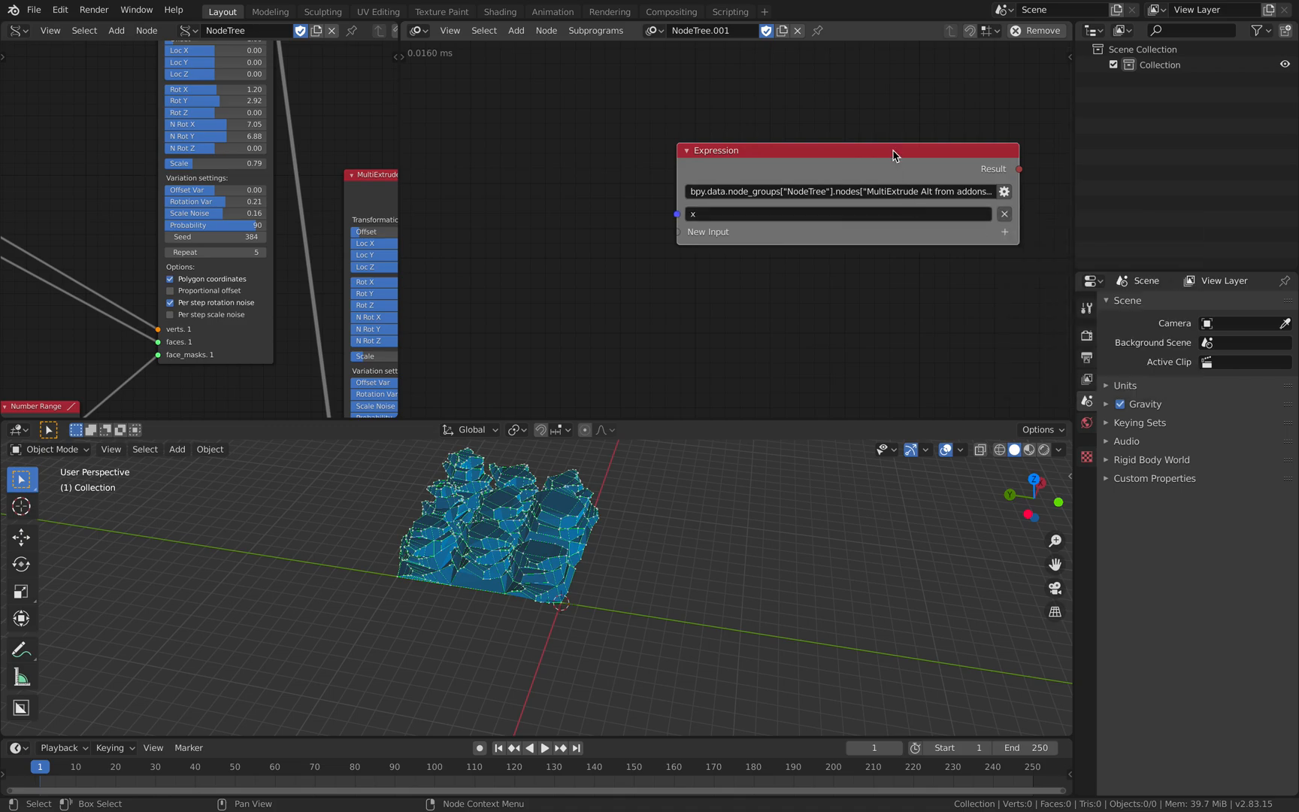
- Widen the Expression node and append = x to its expression so the input is assigned to the MultiExtrude seed
middle_drag(890, 137, 734, 122)
drag(863, 168, 997, 168)
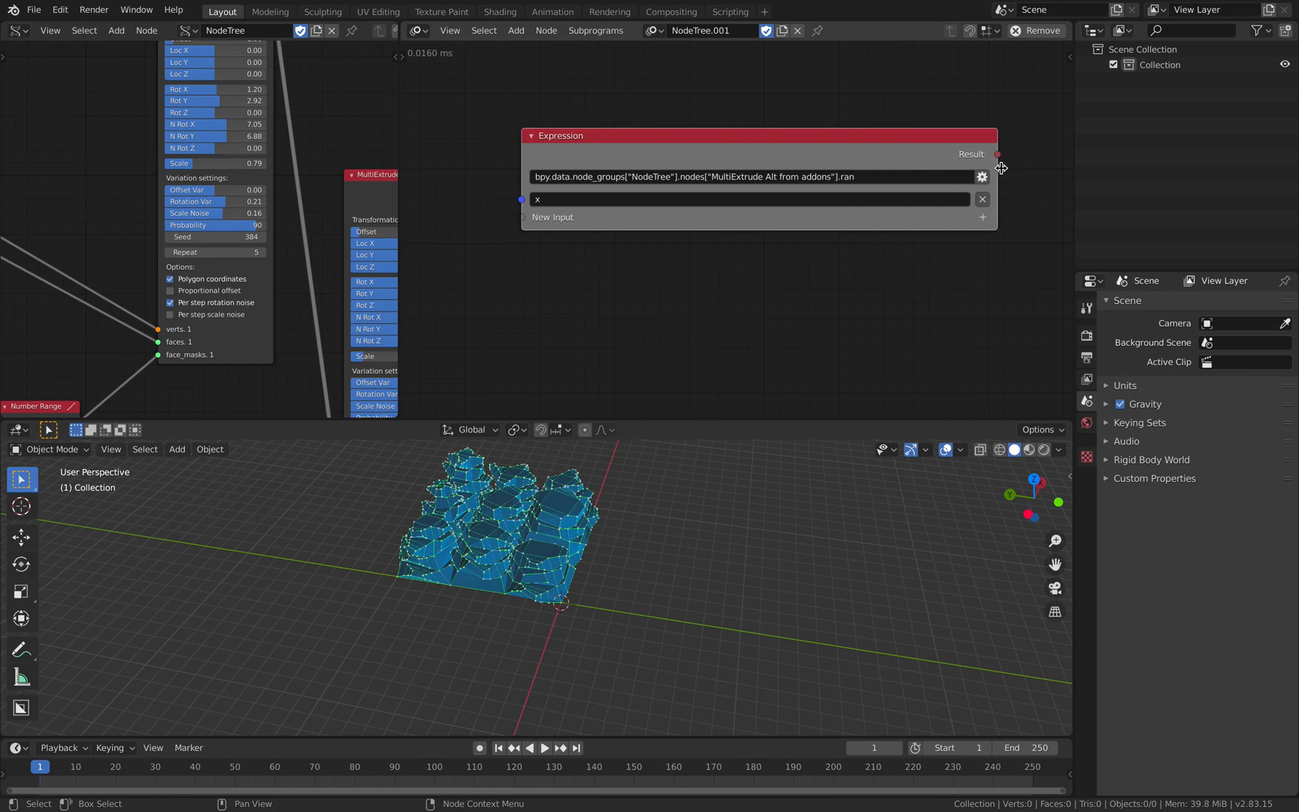
click(891, 175)
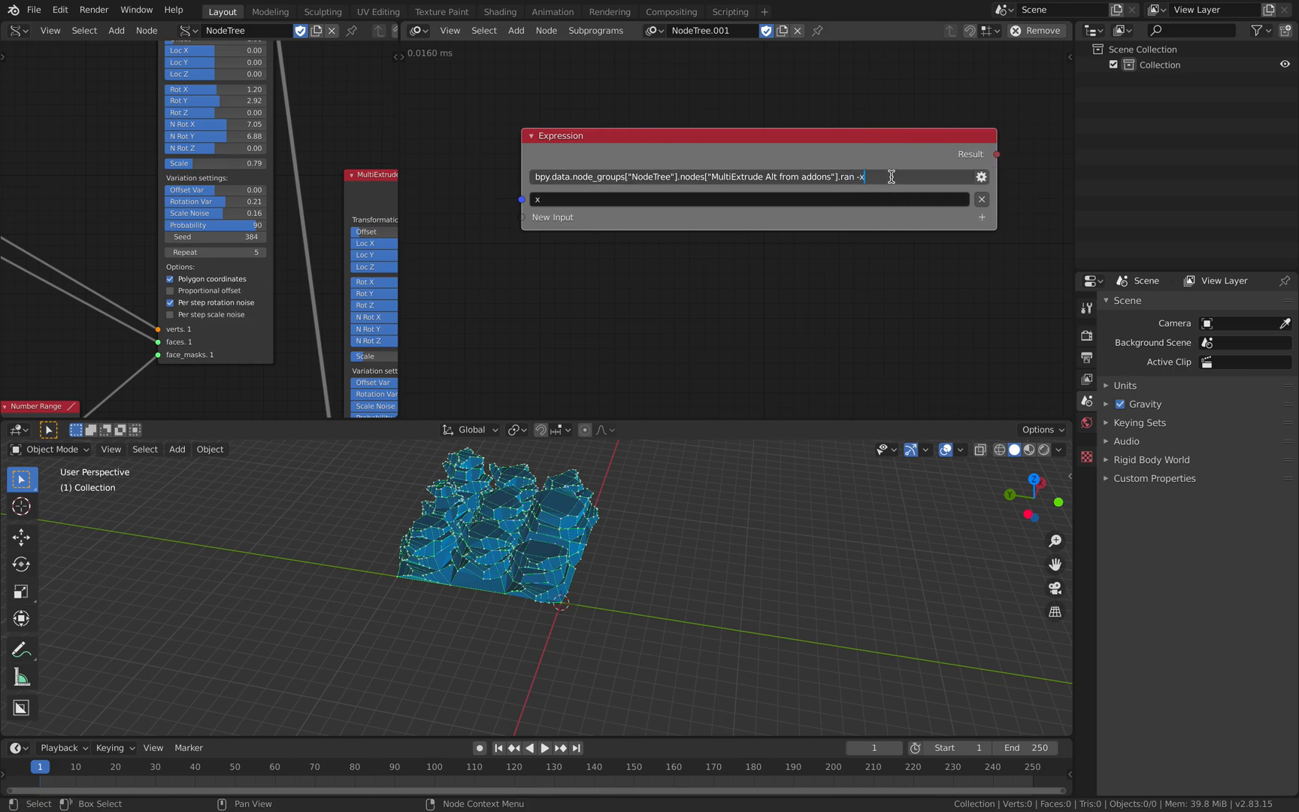
text(= x)
key(Return)
- Add an Integer Input node beside the Expression node
middle_drag(543, 257, 684, 255)
middle_drag(529, 213, 604, 212)
key(ctrl+a)
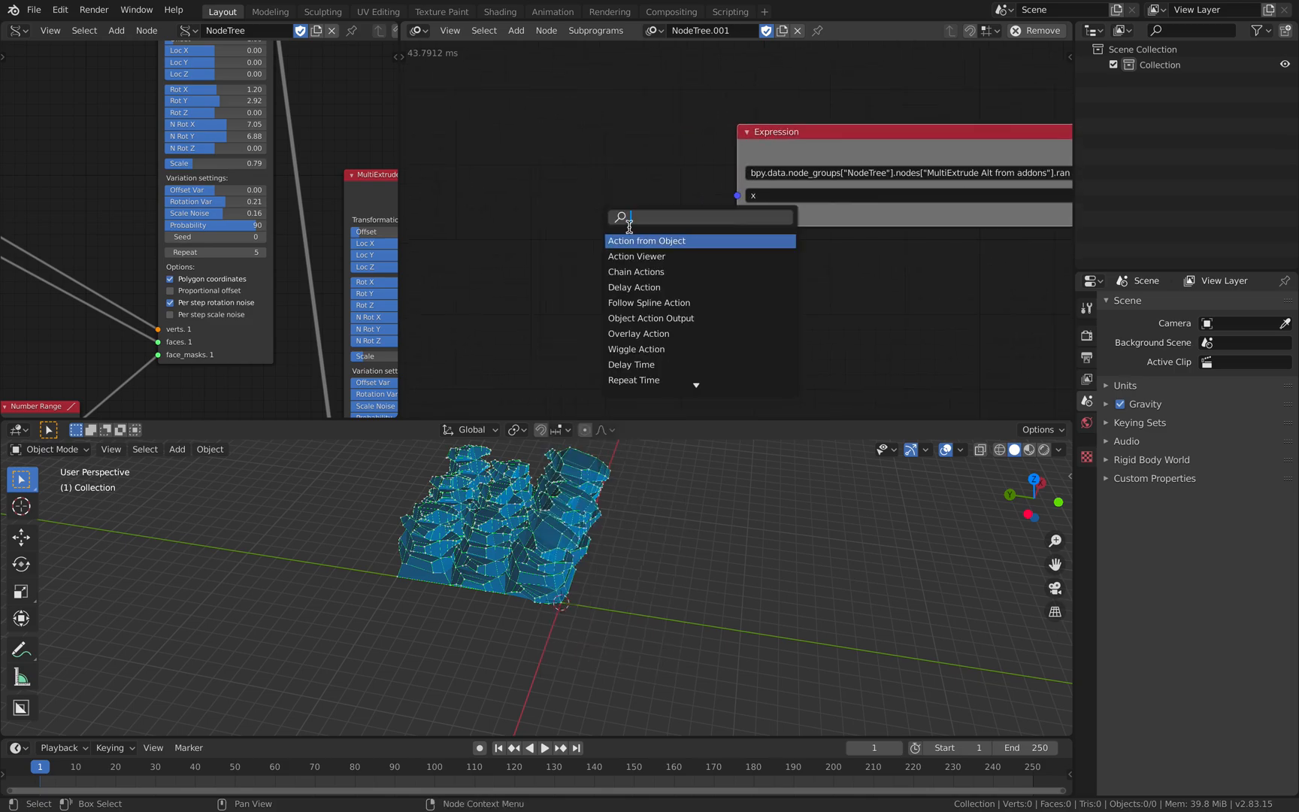
key(Escape)
key(shift+a)
click(620, 165)
text(an)
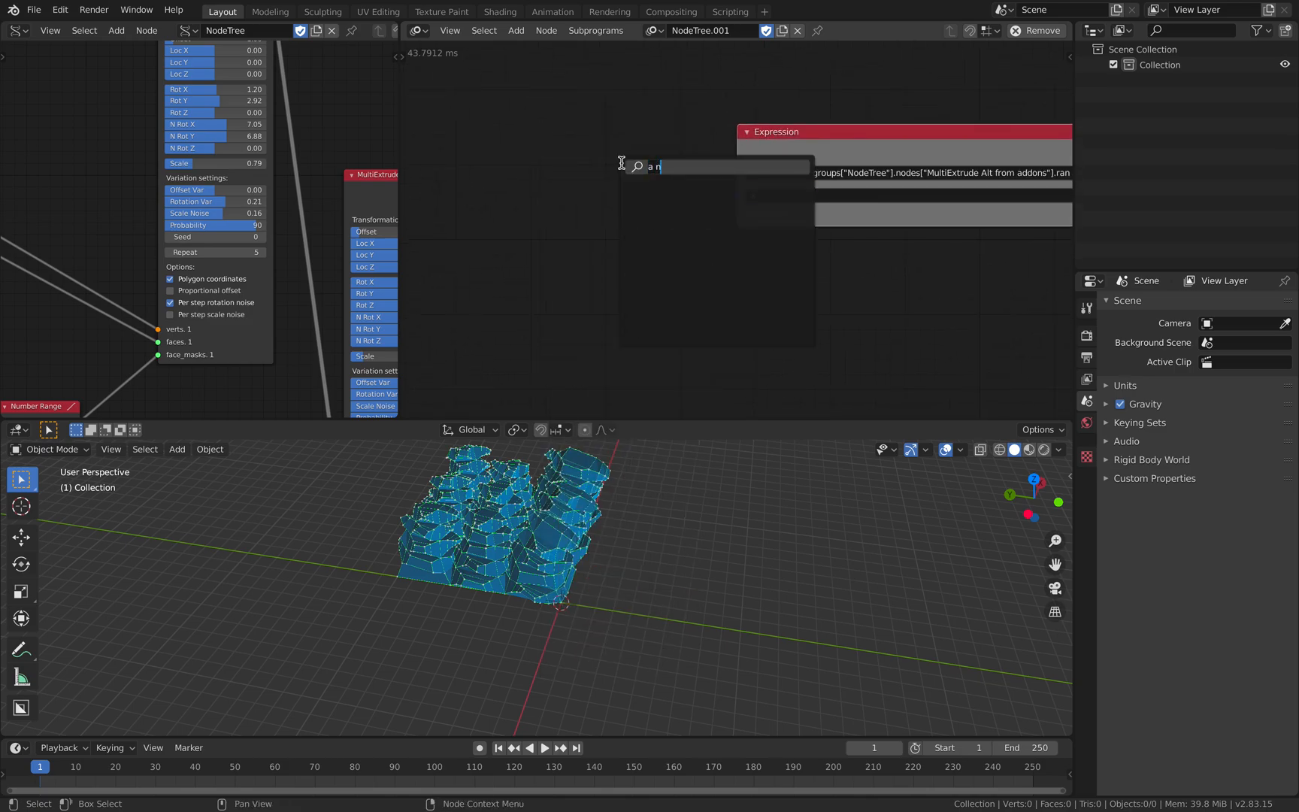
key(BackSpace)
key(BackSpace)
text(num)
key(BackSpace)
key(BackSpace)
key(BackSpace)
text(intege)
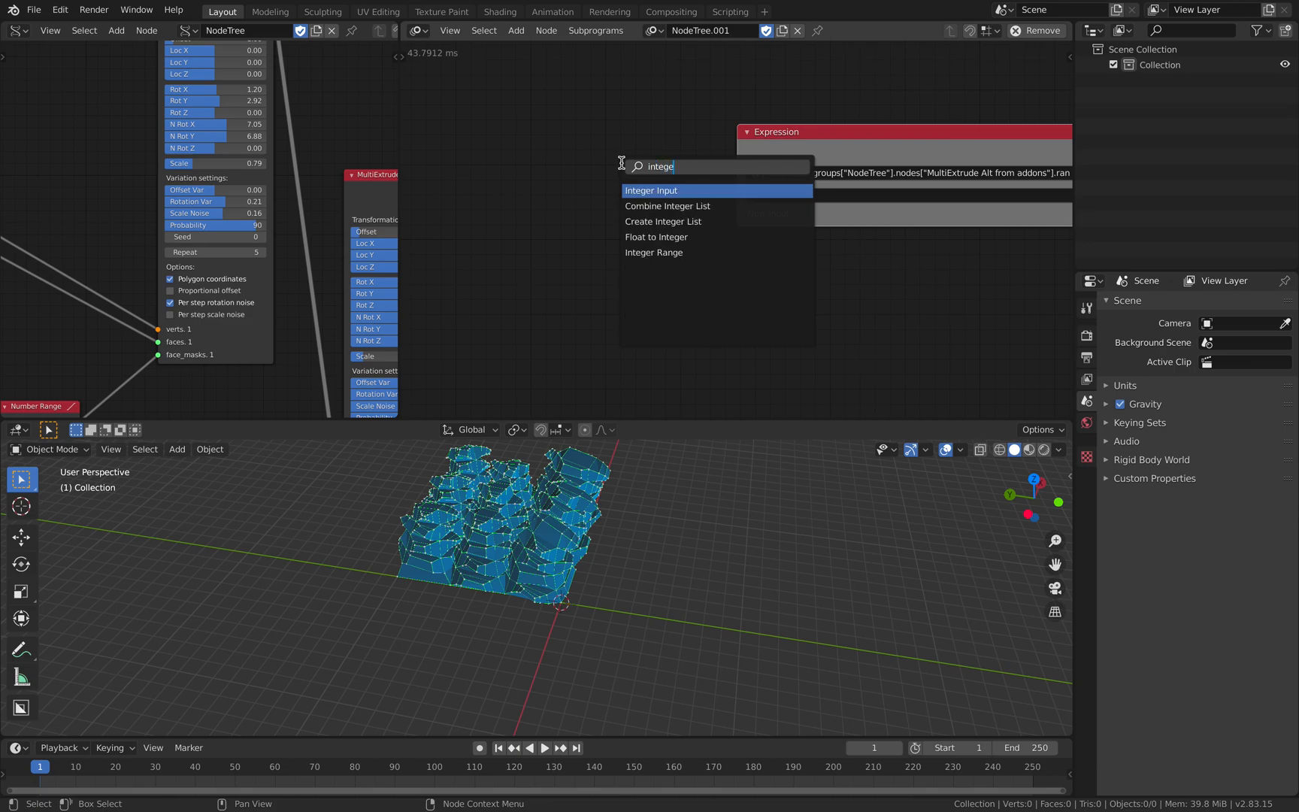
key(Return)
click(654, 203)
- Connect the Integer Input node's Integer output to the Expression node's x input and save the file
drag(680, 205, 705, 144)
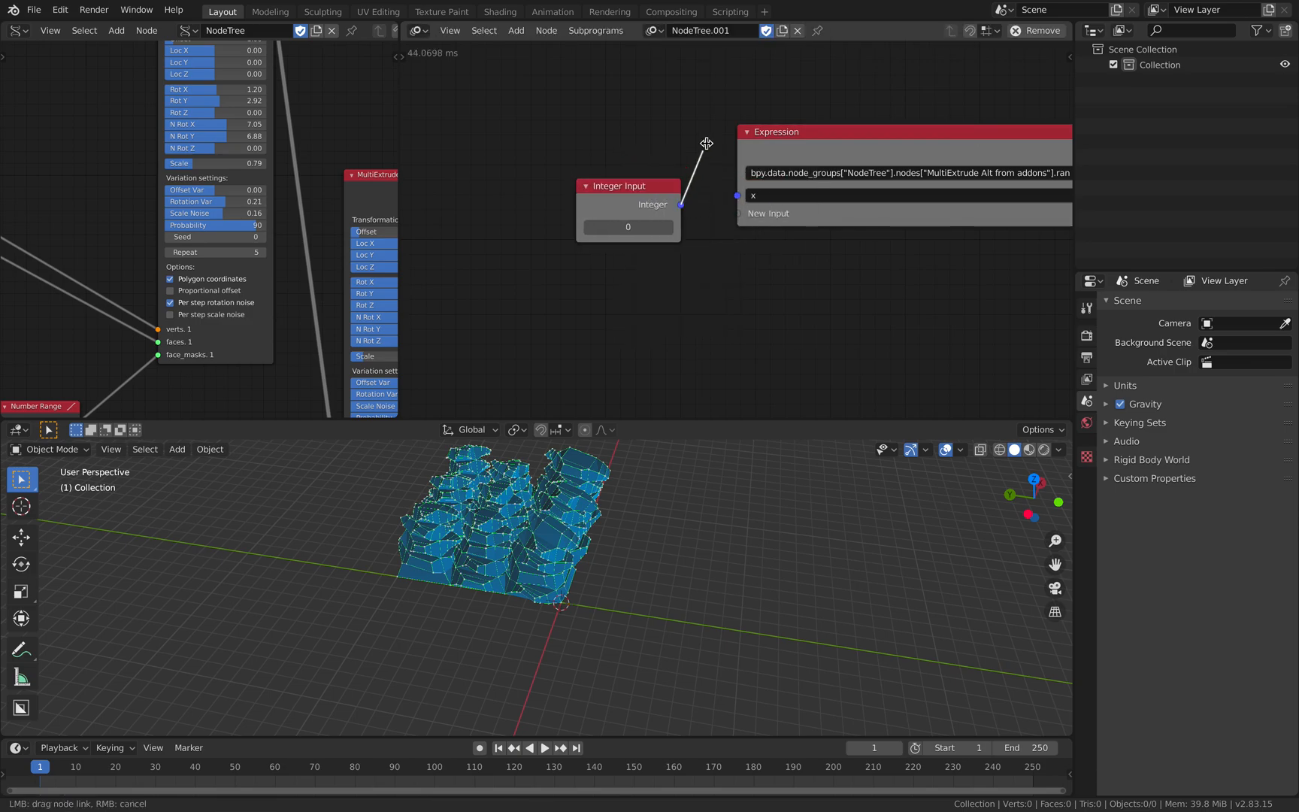
drag(738, 201, 739, 199)
middle_drag(808, 242, 581, 241)
key(ctrl+s)
- Set the Integer Input node's value to 200 and save the file
scroll(685, 253, down, 1)
drag(473, 232, 516, 232)
drag(475, 196, 489, 207)
middle_drag(572, 106, 642, 113)
drag(550, 247, 586, 247)
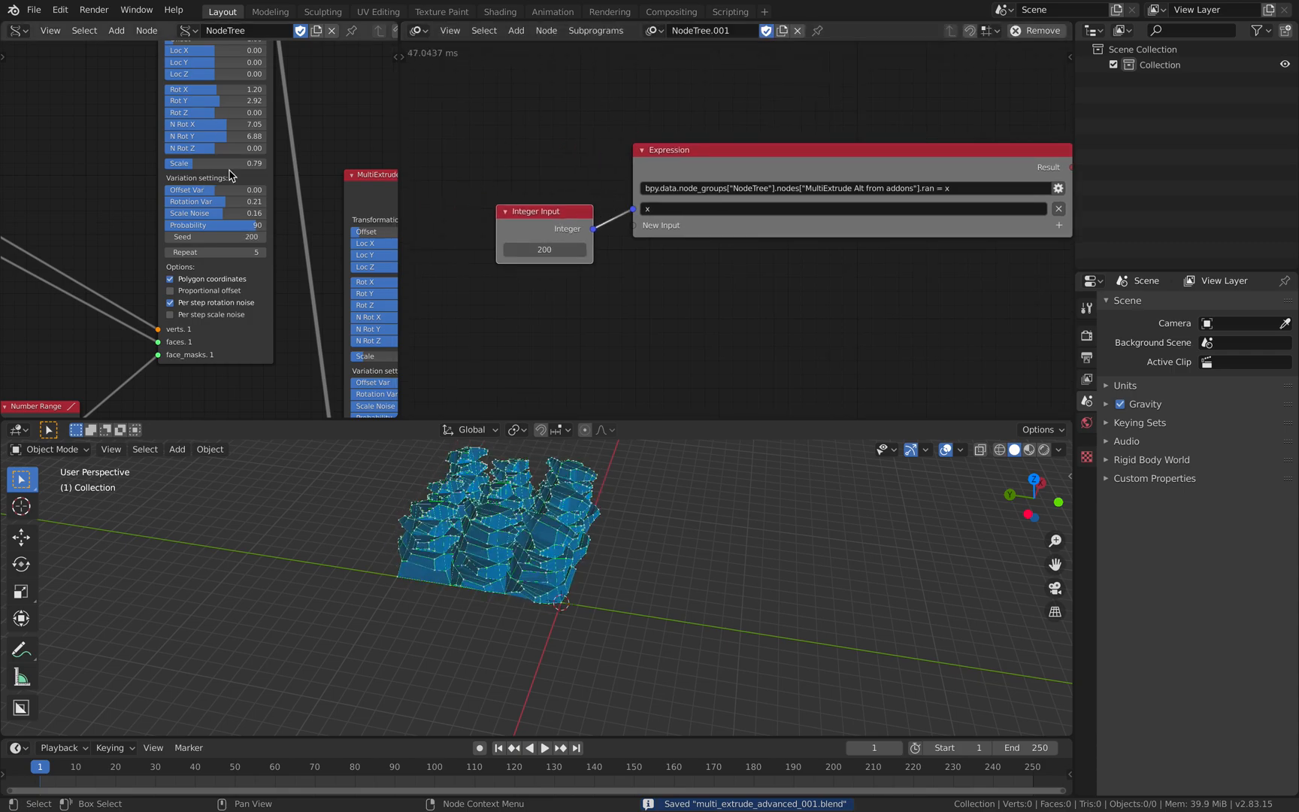
scroll(602, 174, down, 1)
middle_drag(603, 175, 615, 174)
click(615, 174)
key(ctrl+s)
- Add an Animate Float node below the Integer Input node
click(595, 215)
middle_drag(639, 308, 650, 244)
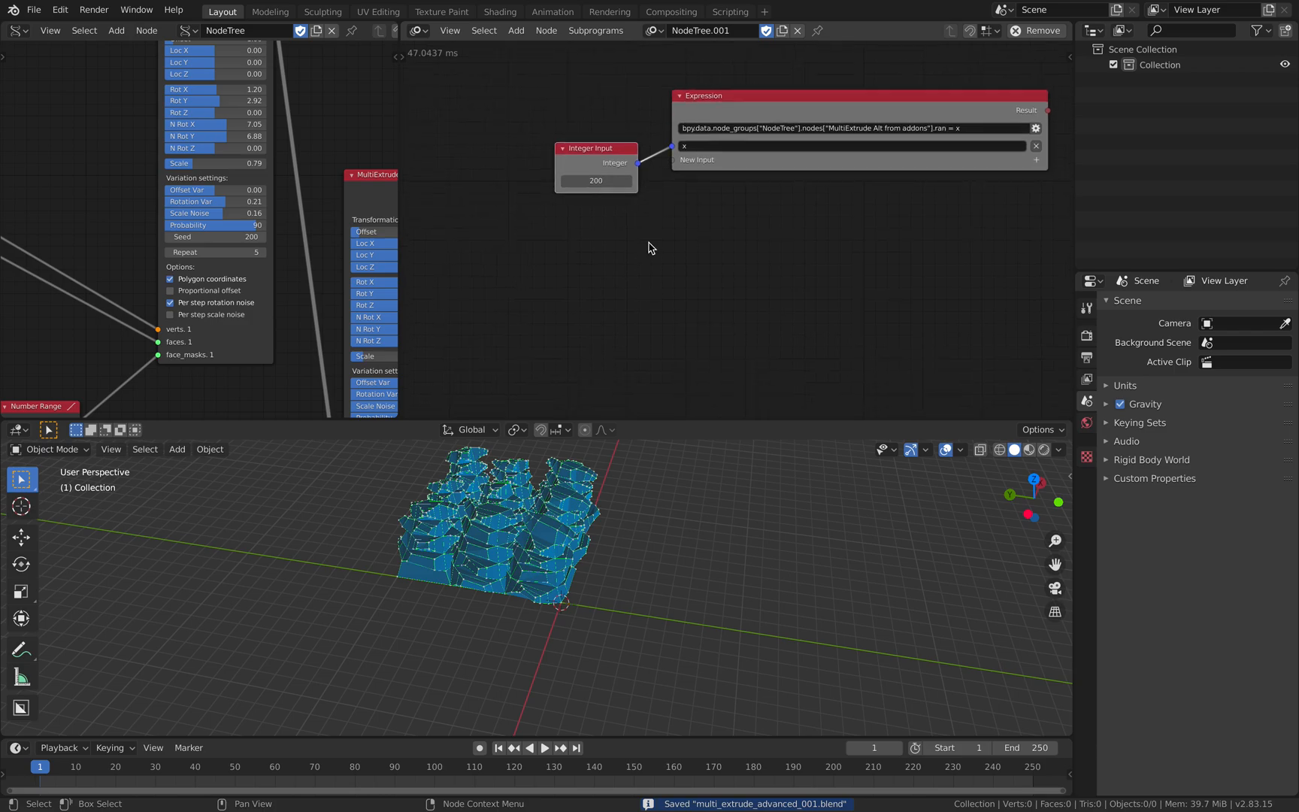
key(ctrl+a)
text(animate)
key(Down)
key(Down)
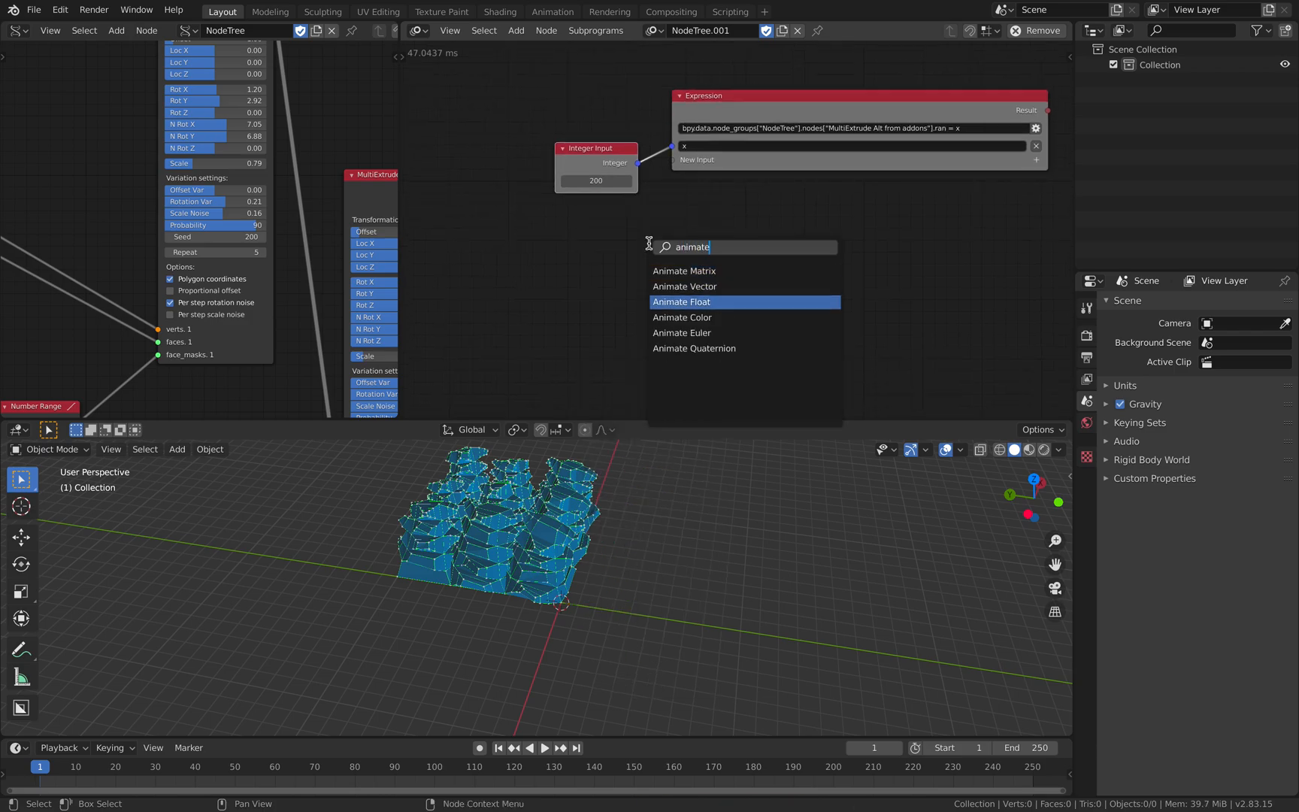
key(Return)
click(556, 220)
middle_drag(584, 224, 643, 233)
- Add a Time Info node and connect its Frame output to the Animate Float node's Time input
key(shift+a)
click(541, 252)
text(fra)
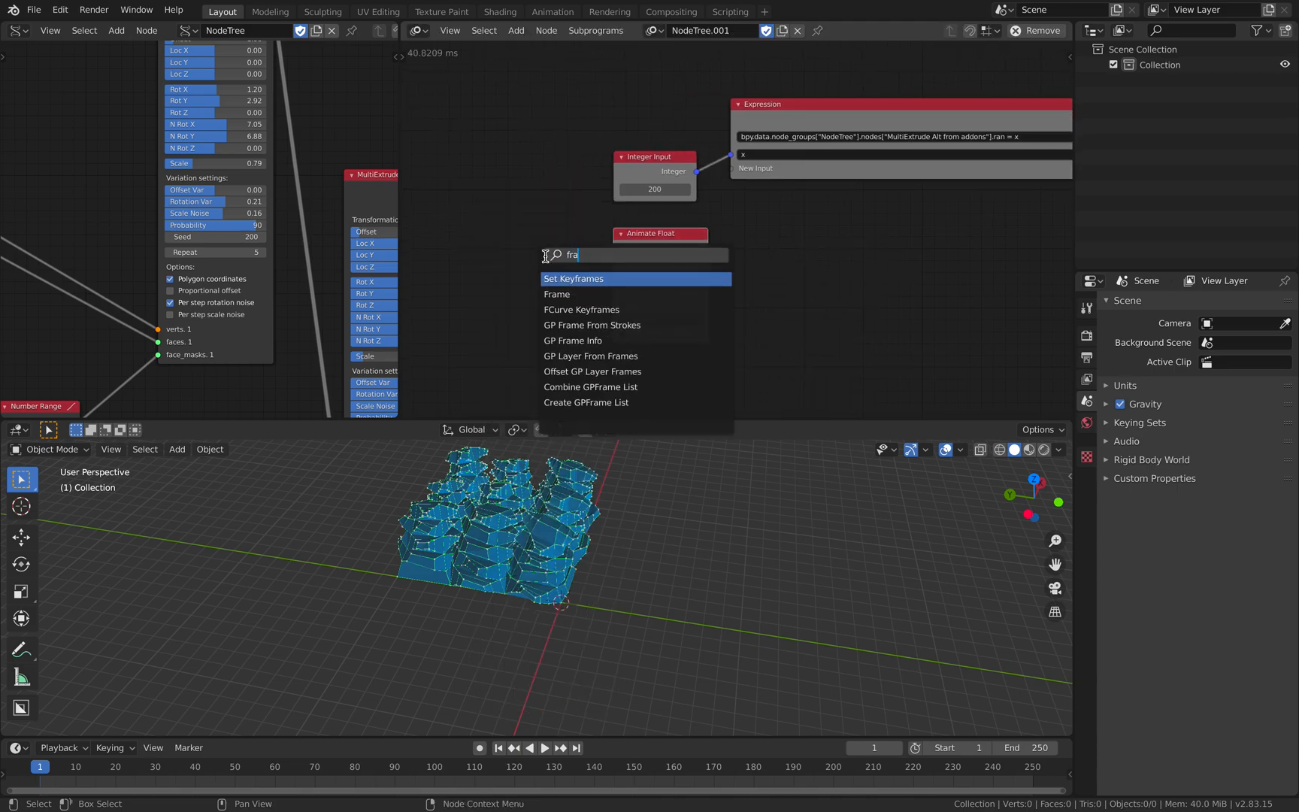
click(555, 291)
click(542, 260)
drag(537, 248, 613, 282)
drag(497, 233, 518, 270)
drag(680, 237, 664, 240)
- Set the Animate Float node's End value to 250 and save the file
scroll(690, 289, up, 2)
drag(632, 324, 632, 324)
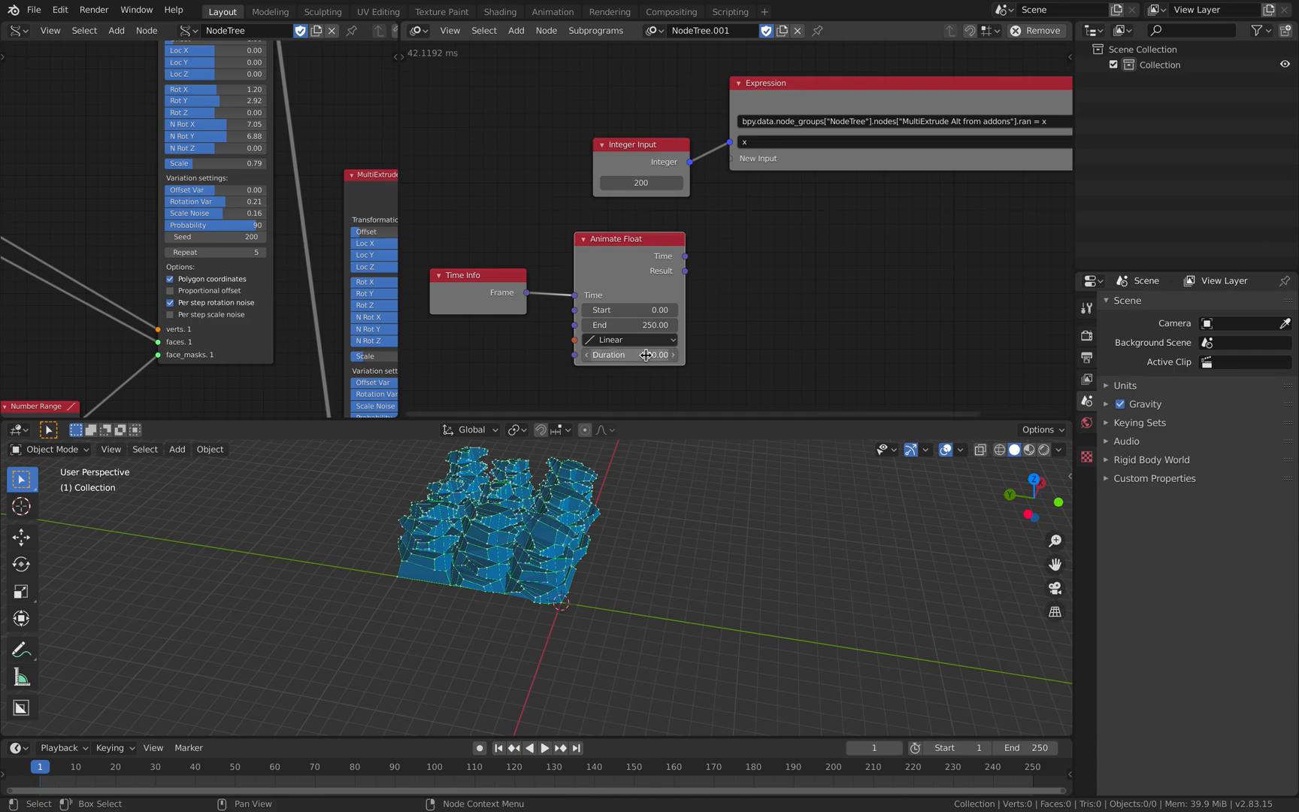
key(ctrl+s)
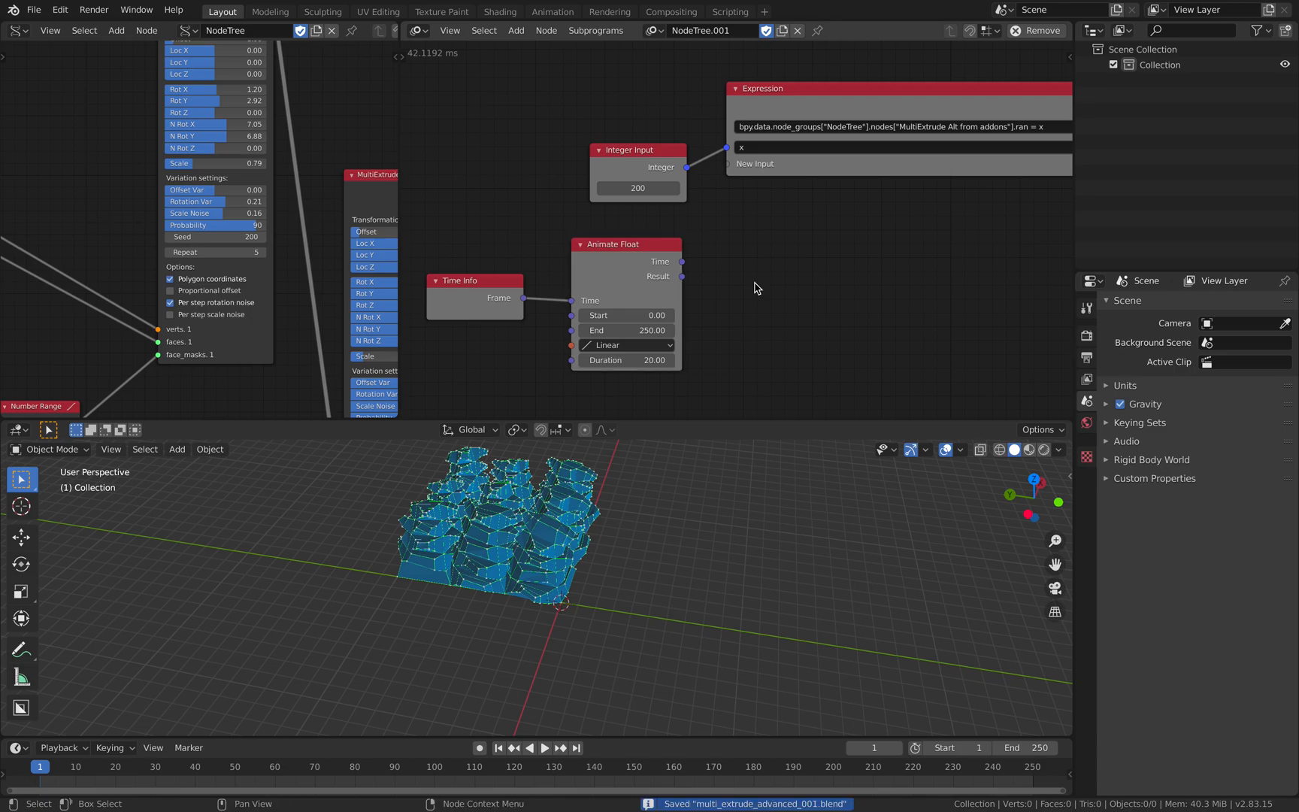
- Add a Viewer node and connect the Animate Float node's Result output to it
key(ctrl+a)
text(viewer)
key(Down)
key(Down)
key(Down)
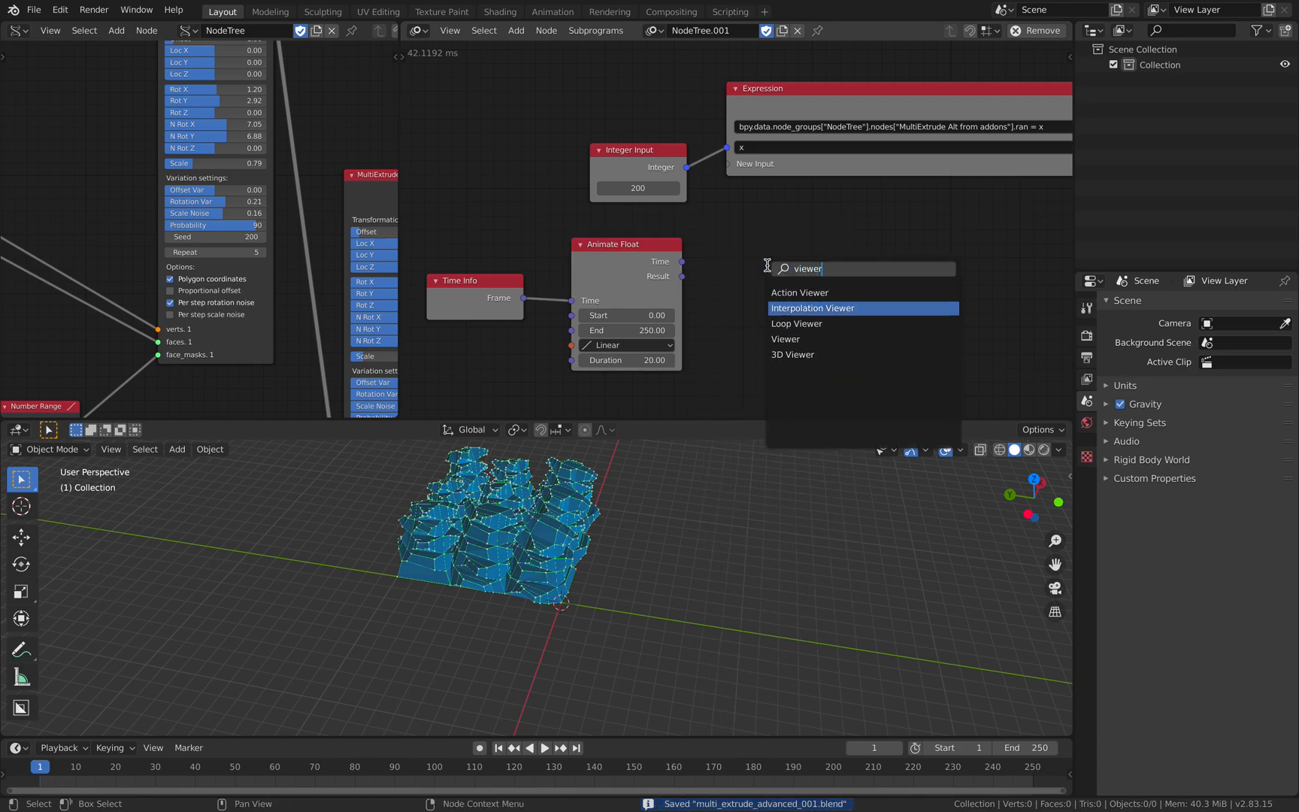
key(Return)
drag(681, 276, 767, 292)
- Play and scrub the timeline to watch the Animate Float result in the Viewer node
key(space)
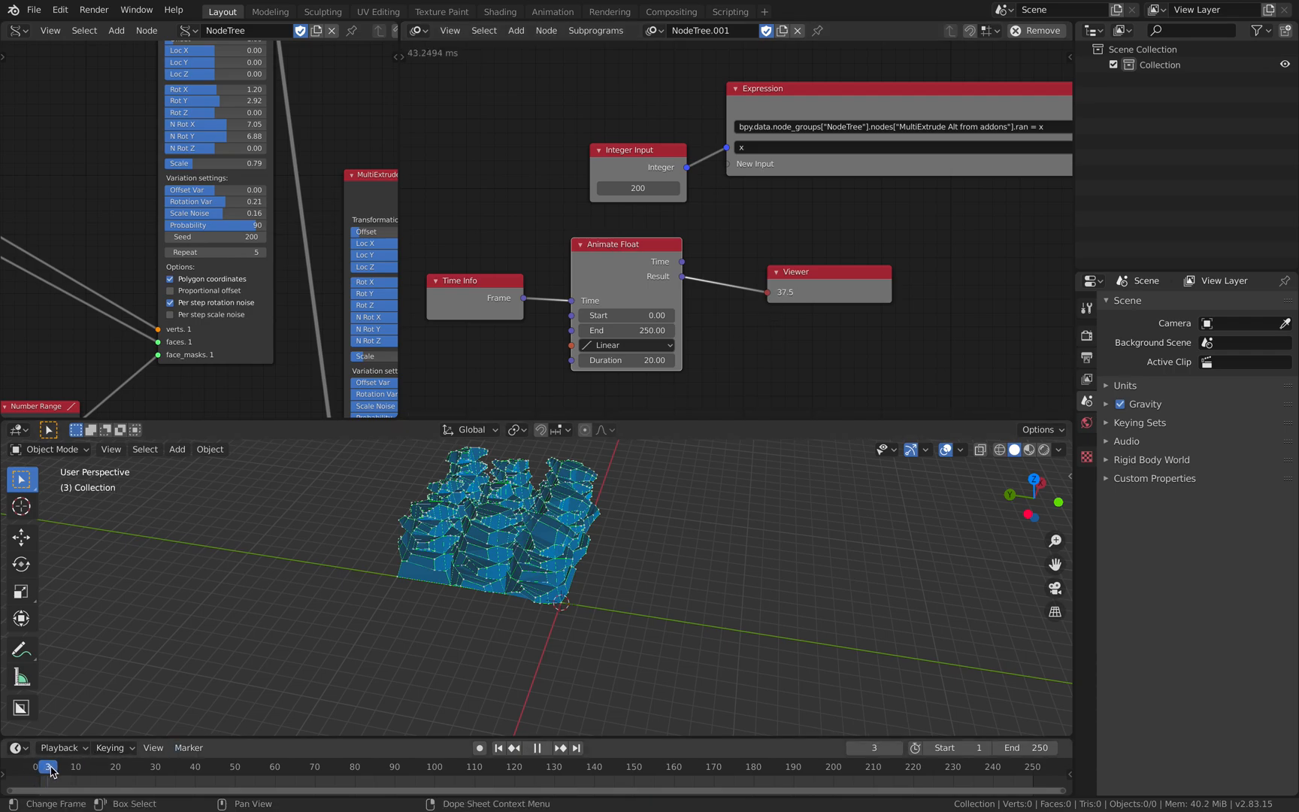
drag(67, 768, 7, 723)
key(space)
middle_drag(732, 371, 754, 331)
scroll(754, 330, up, 2)
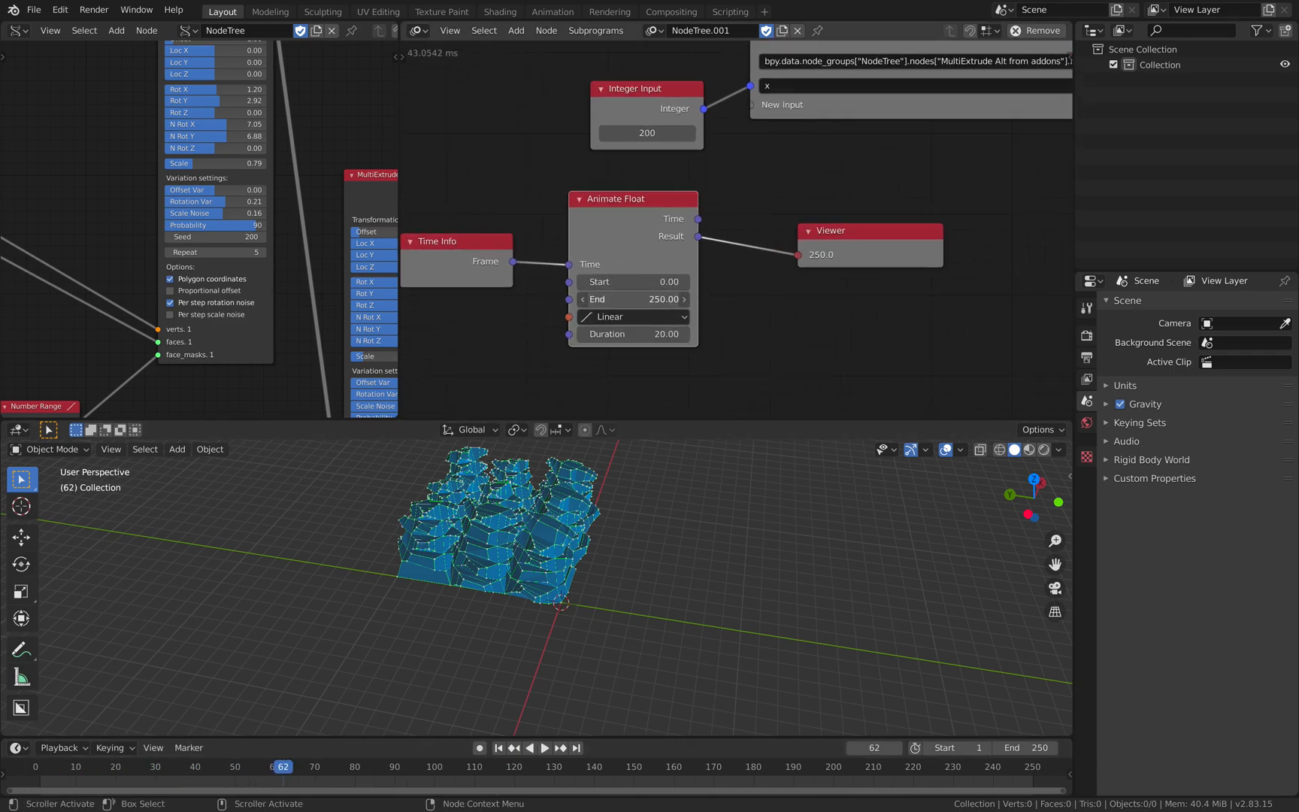
- Set the Animate Float node's End value to 100
click(660, 300)
text(100)
key(Return)
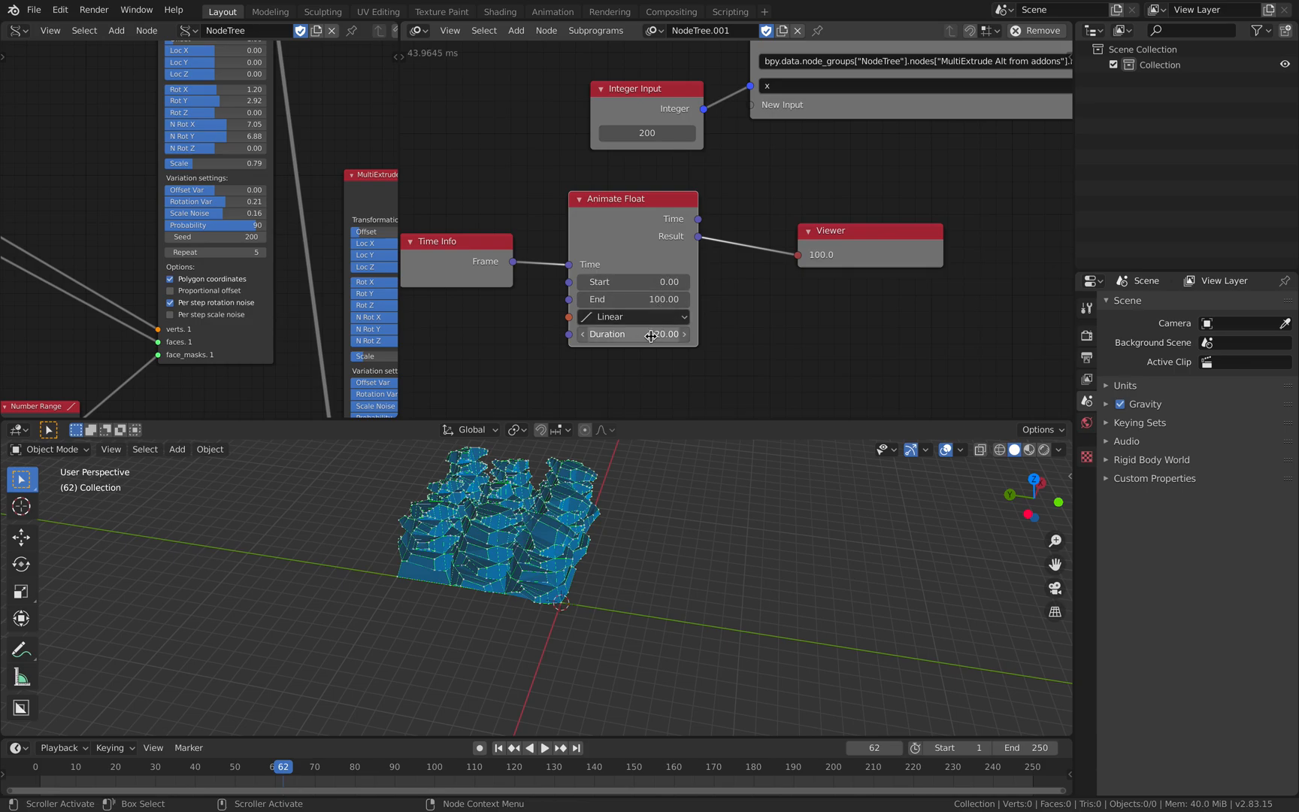
- Replay the timeline from the beginning and scrub the first frames to check how the Viewer value changes
click(35, 766)
key(space)
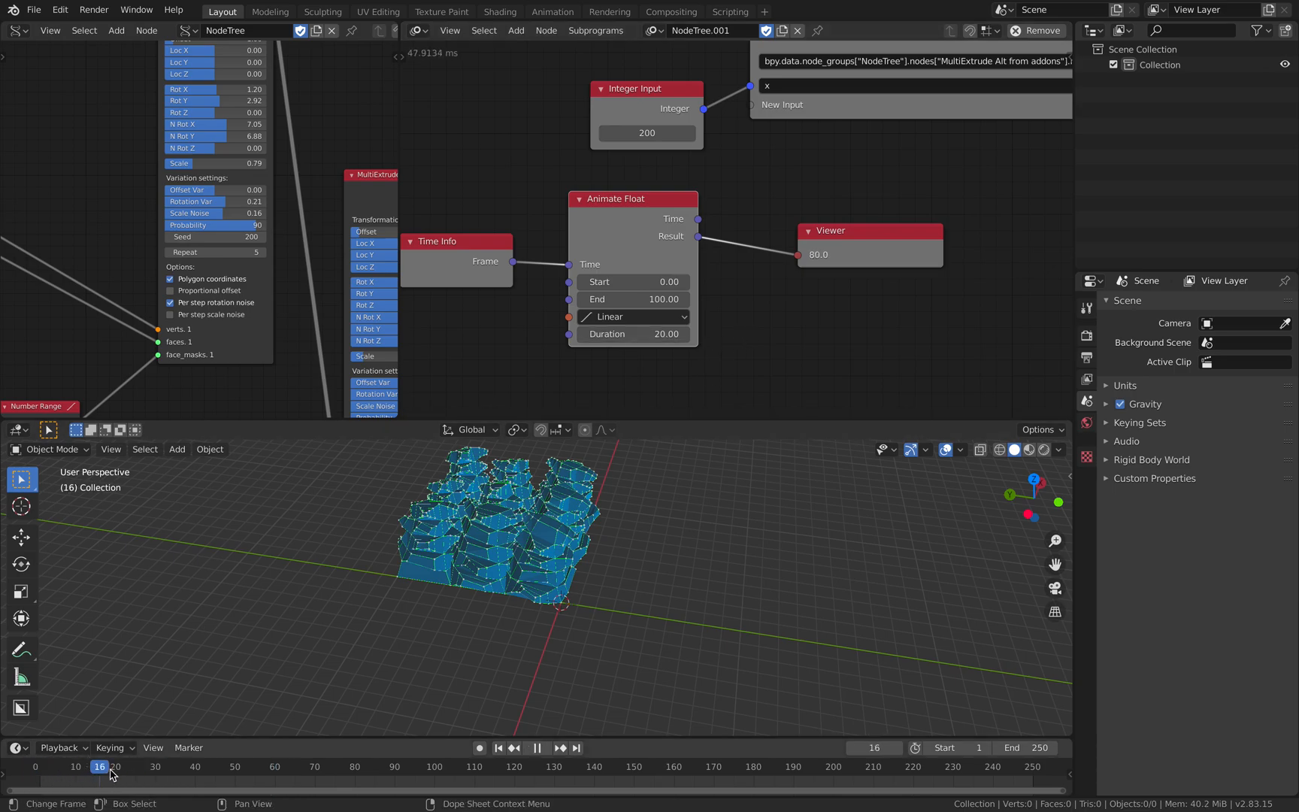
mouse_move(119, 770)
mouse_down()
mouse_move(36, 771)
mouse_move(127, 767)
mouse_up()
drag(39, 767, 88, 771)
key(space)
key(space)
key(space)
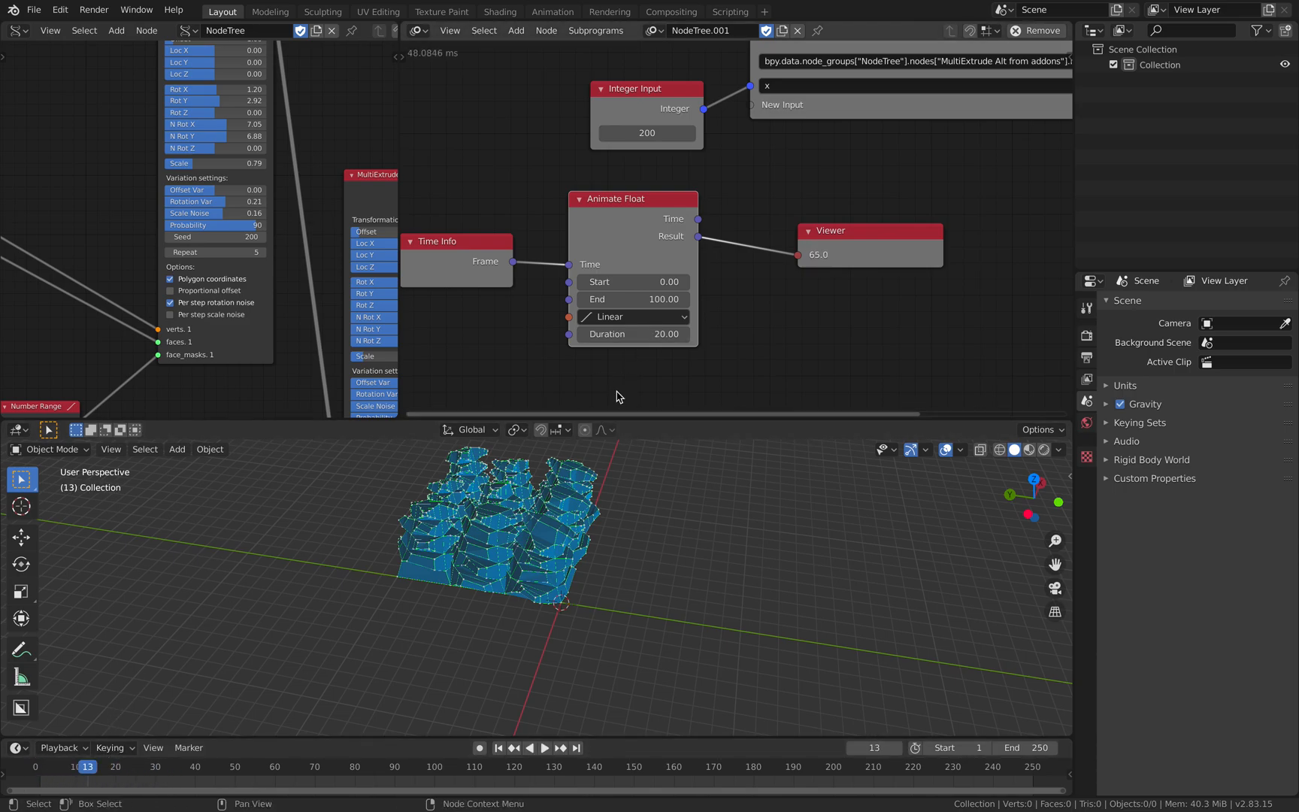
- Set the Animate Float node's Duration to 100 and play the animation to check the Viewer value
click(642, 336)
text(100)
key(Return)
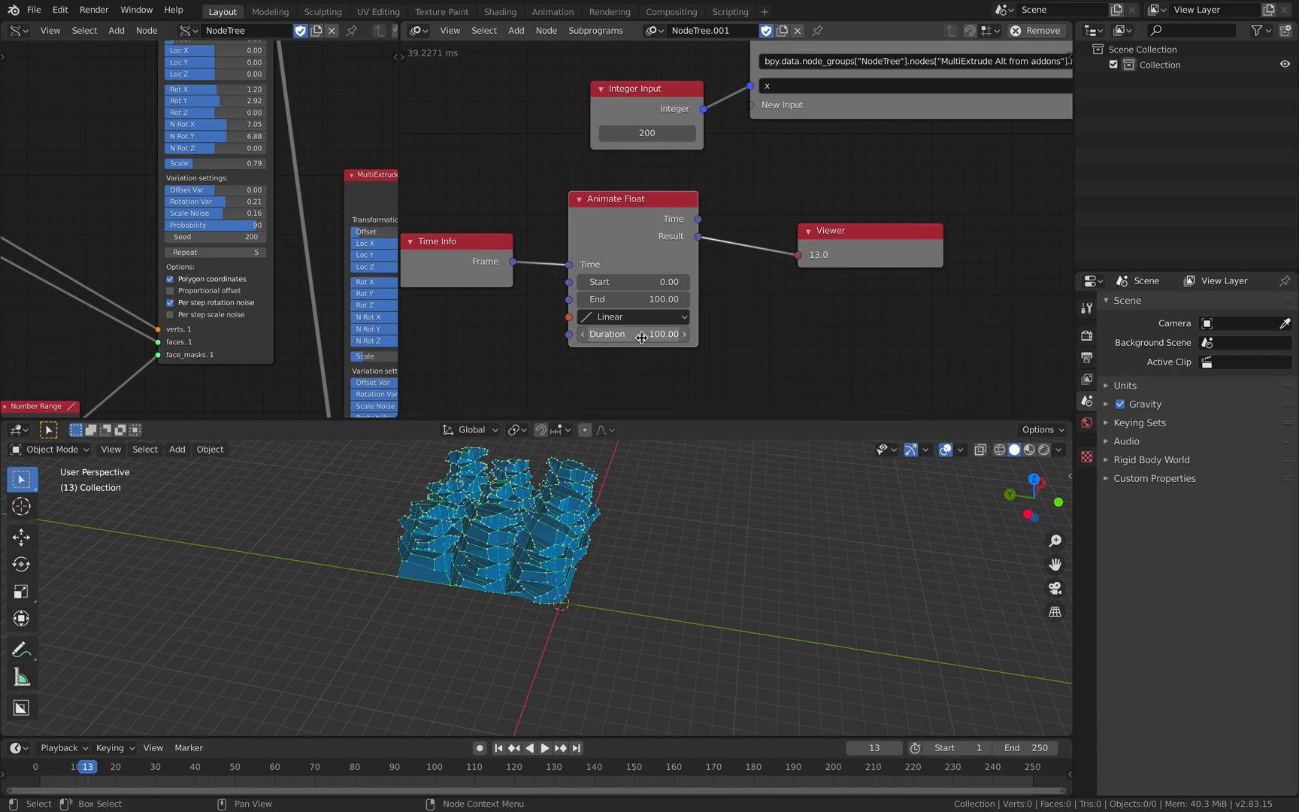
key(space)
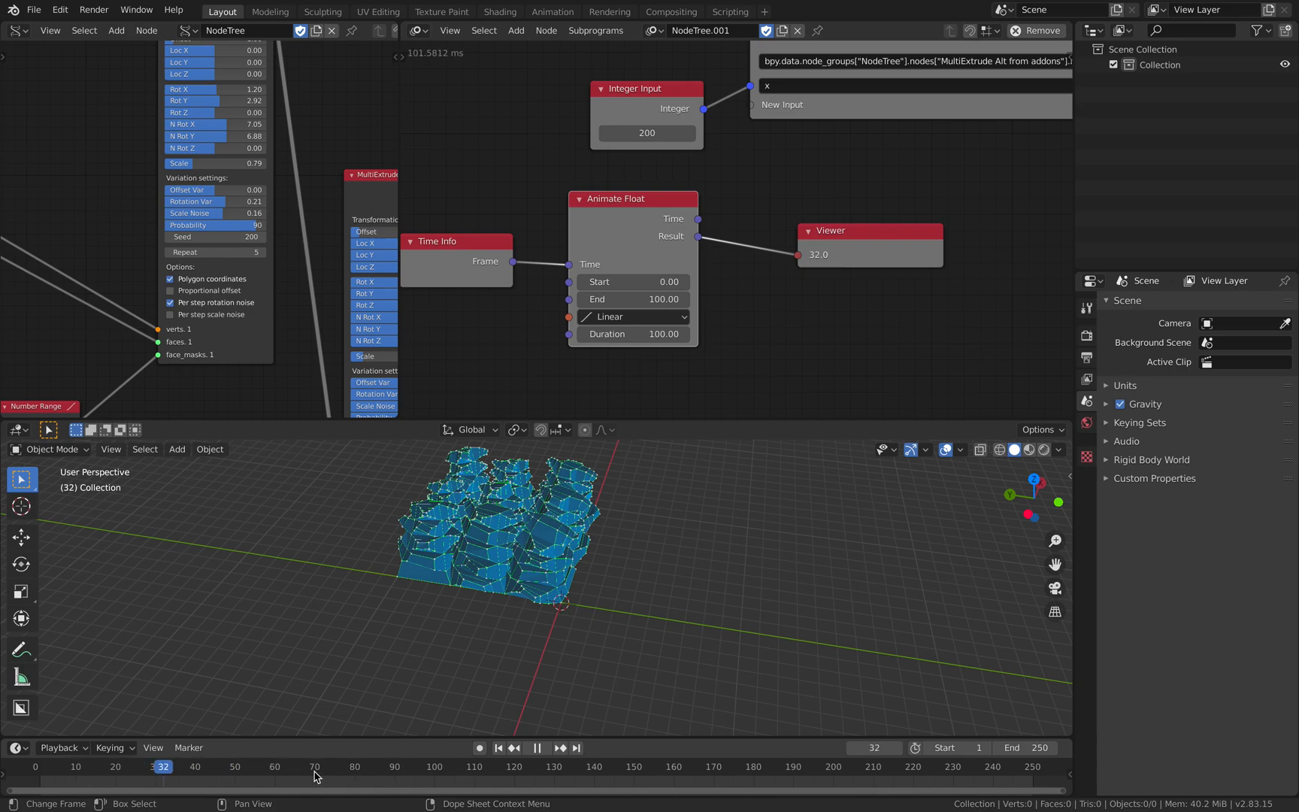
key(space)
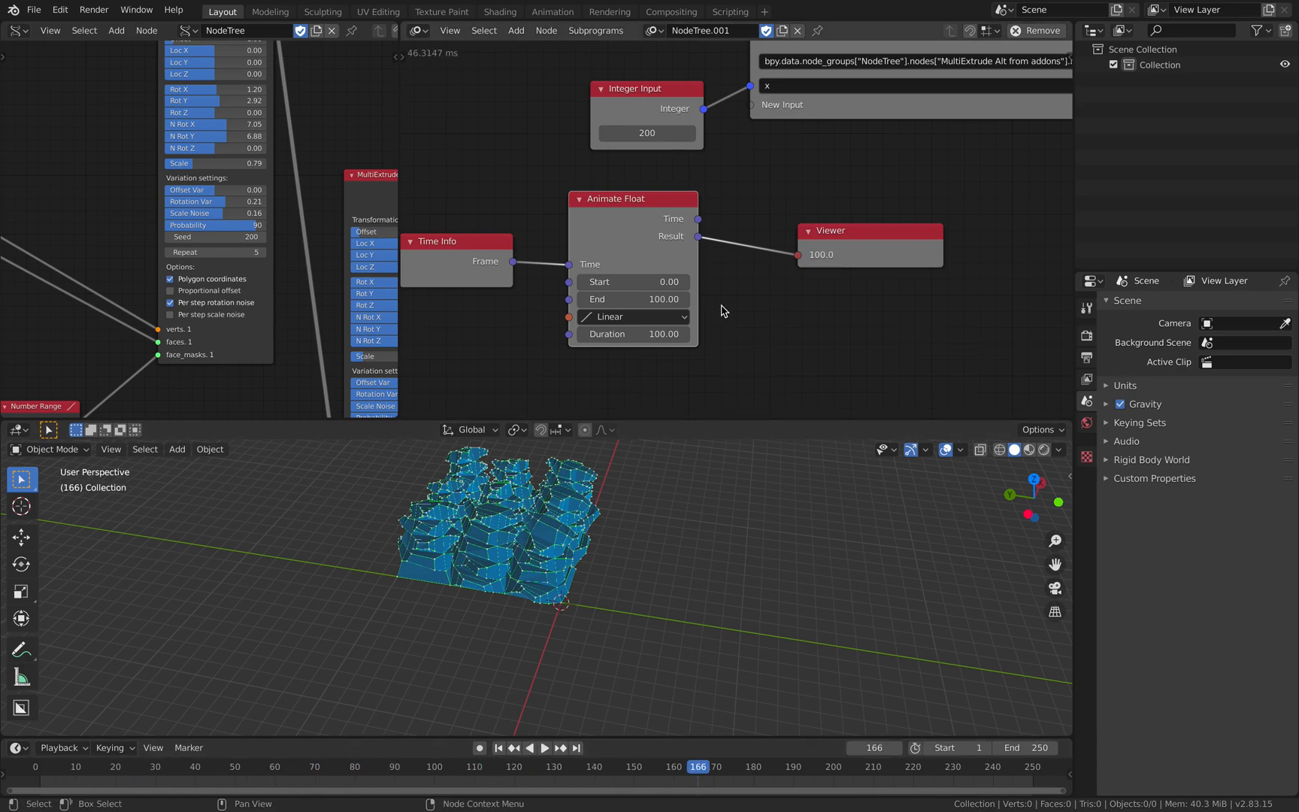
- Add a Float to Integer node set to floor below the Viewer node
middle_drag(744, 311, 721, 325)
key(shift+a)
click(721, 325)
text(float)
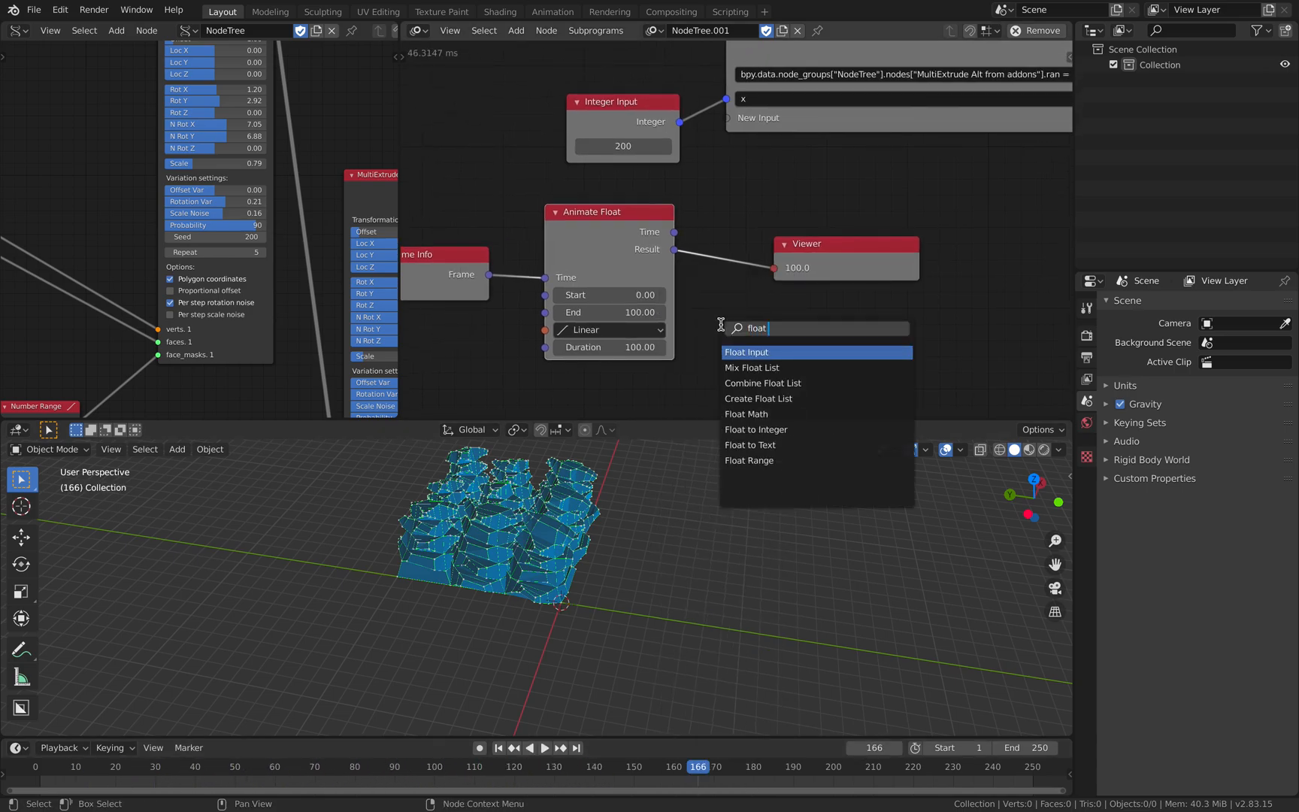
key(Down)
key(Down)
key(Down)
key(Down)
key(Down)
key(Return)
click(743, 315)
- Route the Animate Float Result through the to Integer (floor) node into the Expression node's x input and test the playback
drag(680, 251, 710, 377)
drag(823, 348, 622, 100)
key(space)
key(space)
- Set the timeline's end frame to 100 and play the animation again from the start
middle_drag(334, 771, 345, 772)
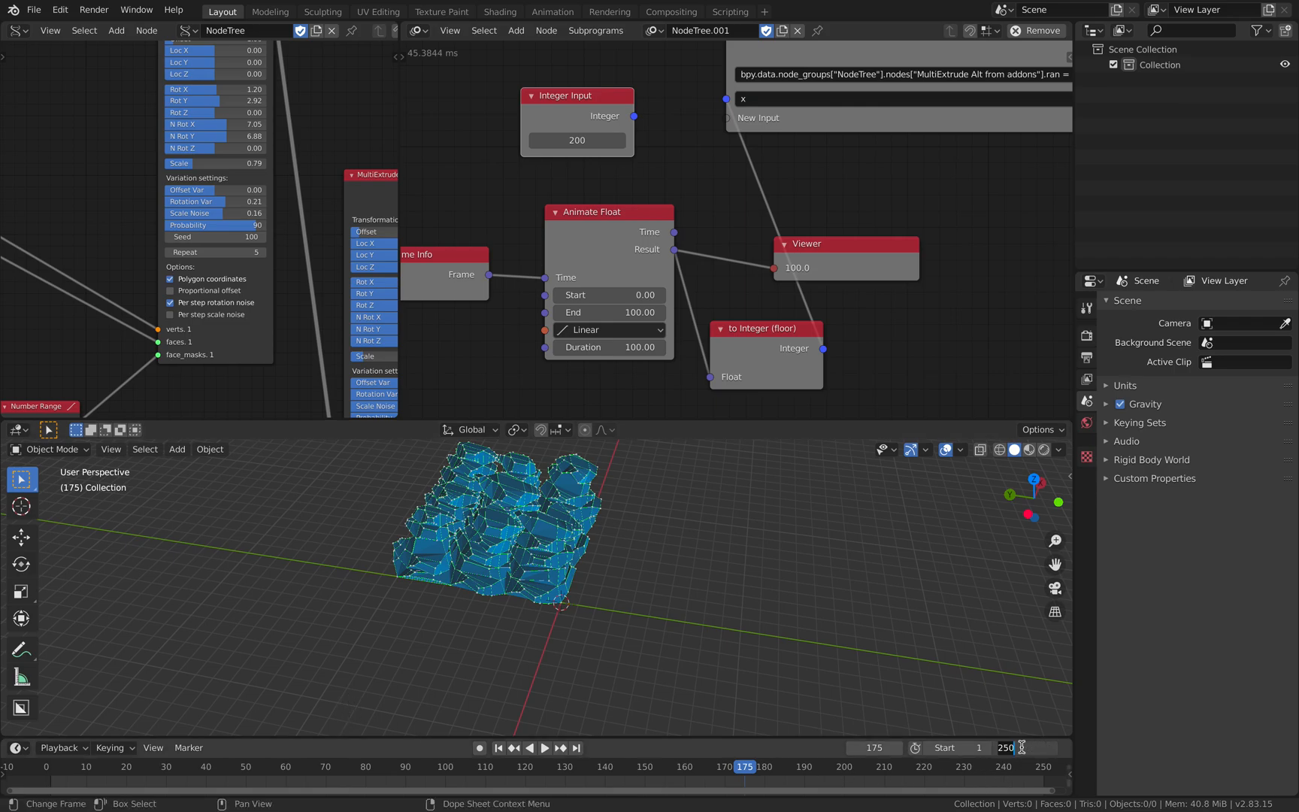
key(Return)
key(space)
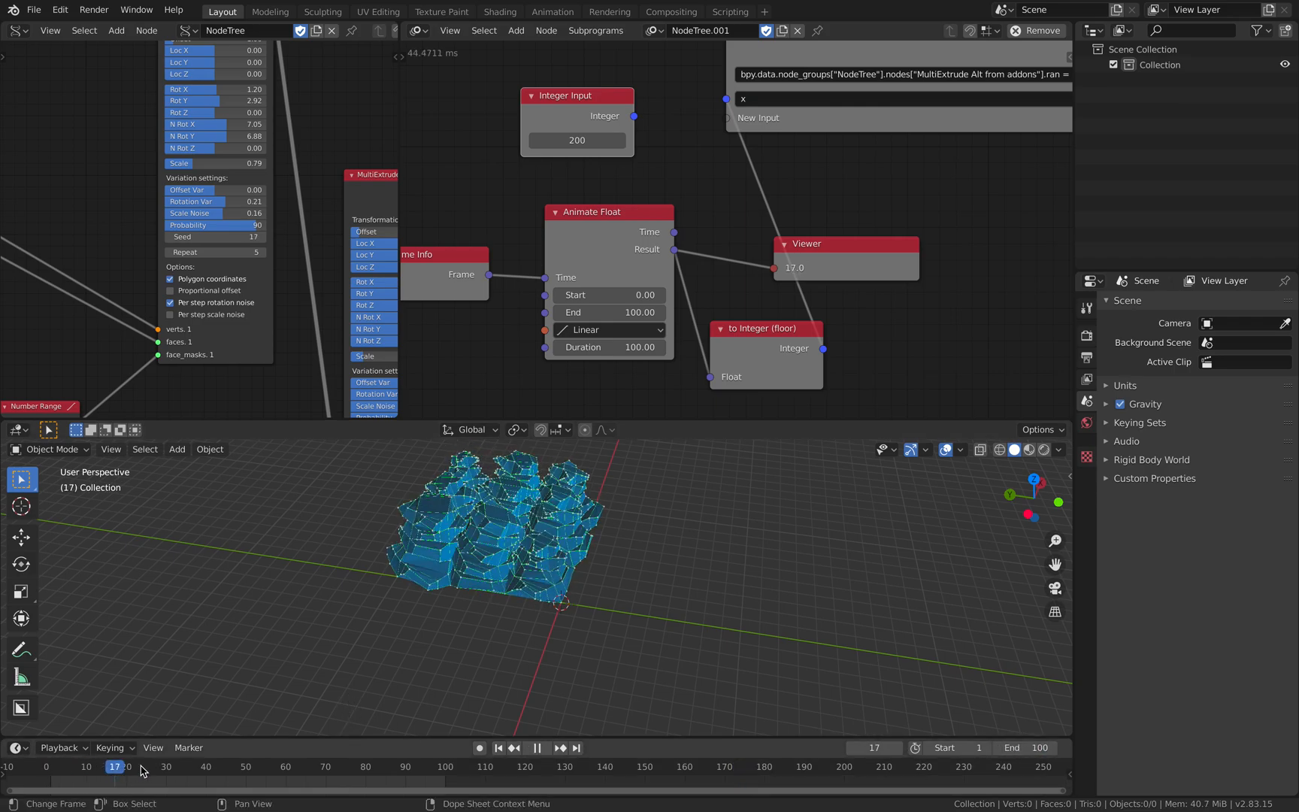
key(space)
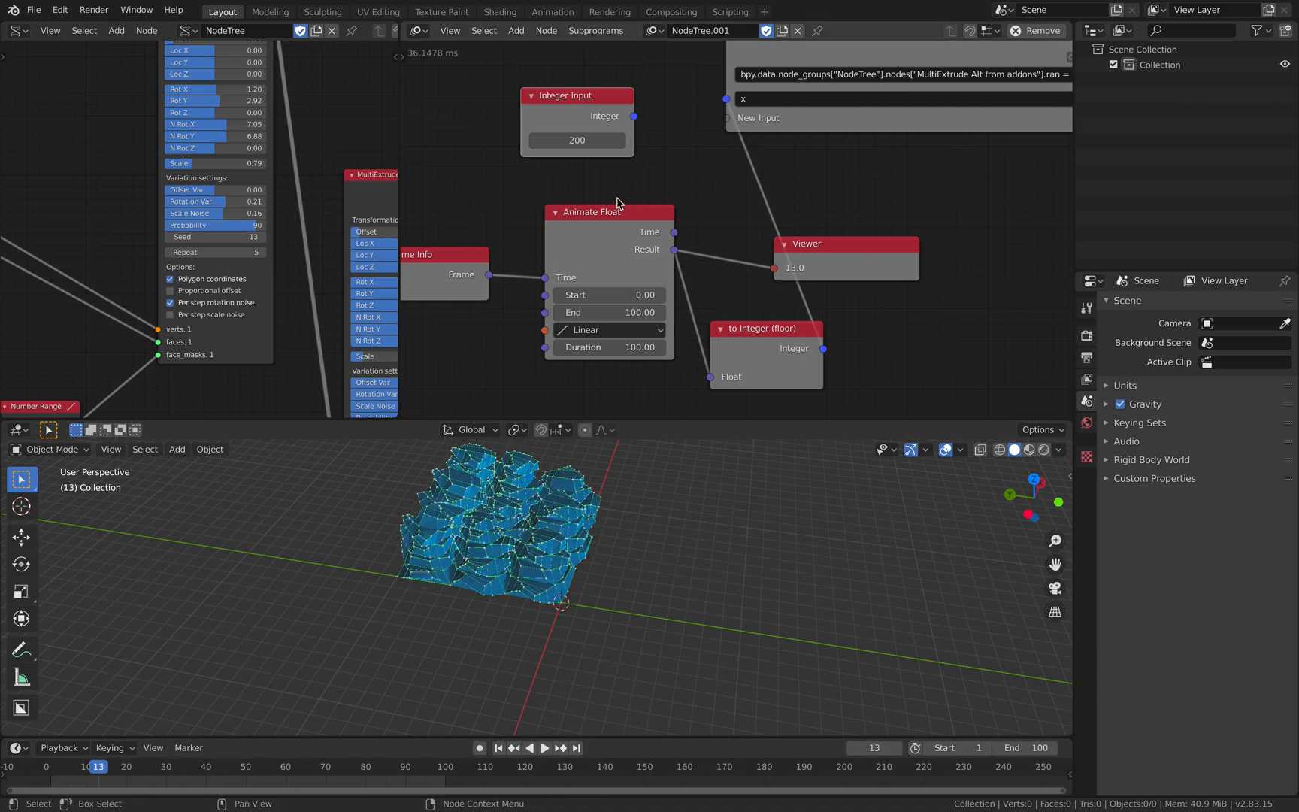
- Save the file and widen the Sverchok node editor to show the whole second MultiExtrude node
scroll(623, 227, down, 3)
scroll(613, 237, up, 2)
key(ctrl+s)
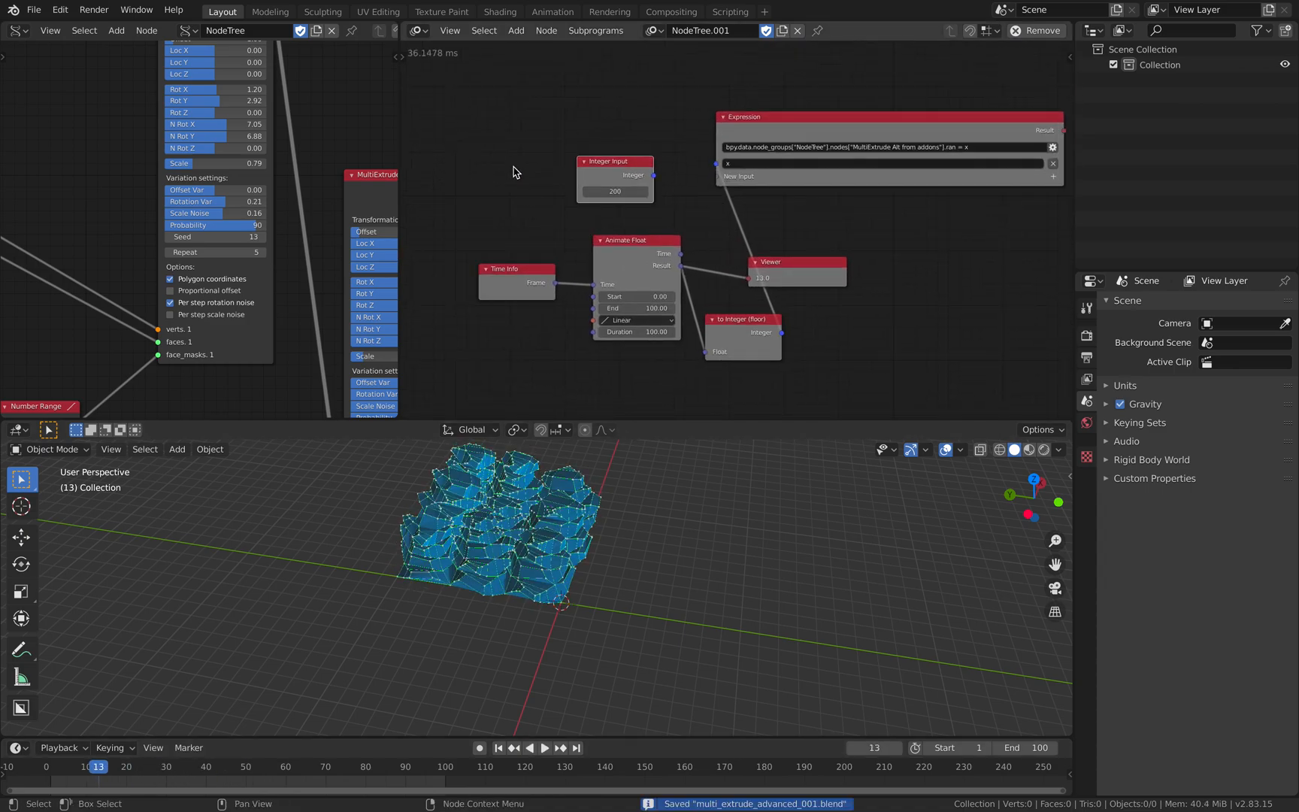
scroll(574, 143, down, 2)
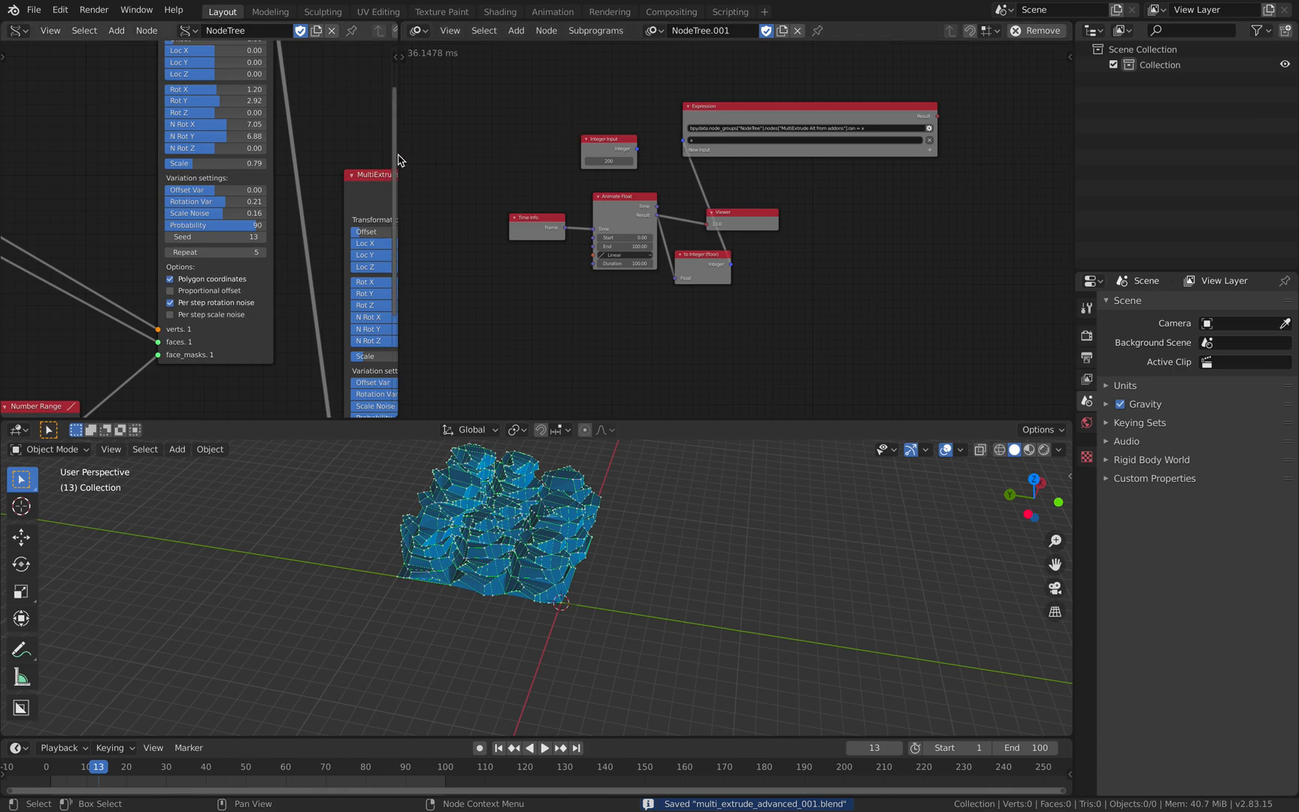
drag(399, 154, 550, 159)
middle_drag(503, 228, 427, 169)
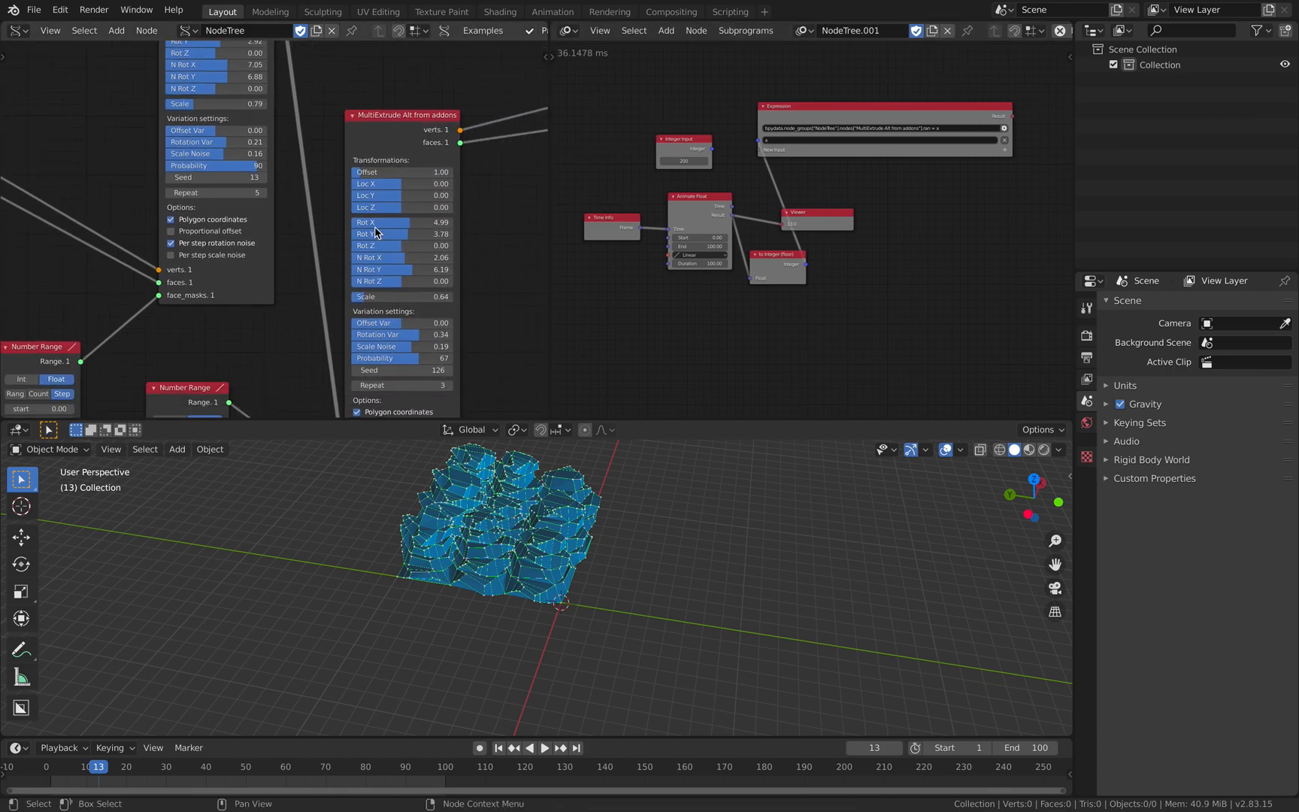
scroll(612, 209, up, 1)
- Move the Viewer node above the Animate Float node and delete the unconnected Integer Input node
middle_drag(668, 134, 732, 138)
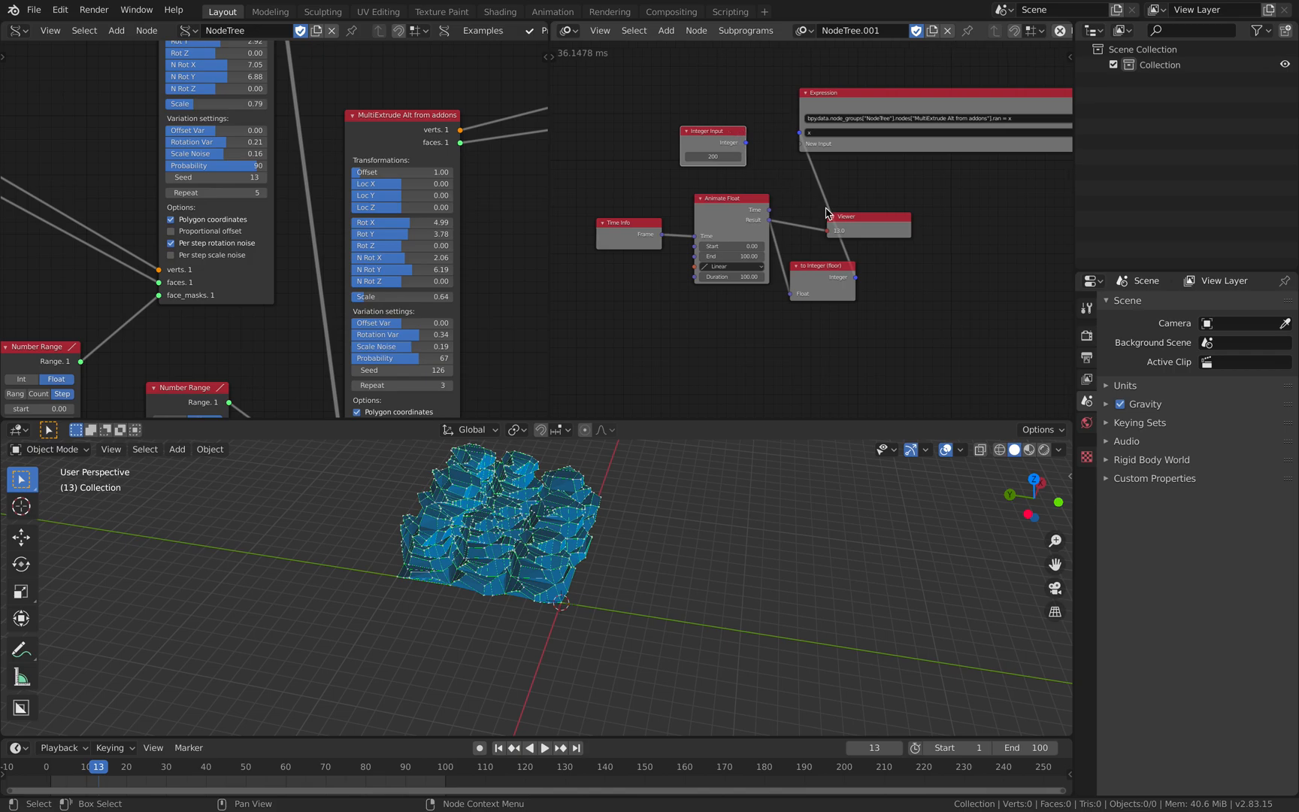
middle_drag(825, 207, 880, 233)
drag(795, 225, 788, 222)
shift+click(686, 257)
shift+click(788, 227)
shift+drag(858, 296, 728, 229)
drag(894, 261, 751, 86)
drag(762, 182, 841, 276)
key(x)
- Arrange the Time Info, Animate Float, to Integer (floor) and Expression nodes in a row
middle_drag(811, 252, 875, 269)
drag(809, 243, 848, 203)
drag(726, 181, 744, 178)
drag(831, 85, 825, 85)
drag(633, 197, 644, 184)
click(705, 131)
- Save the file and play the animation to check the changing extrusions in the viewport
key(ctrl+s)
middle_drag(767, 135, 735, 139)
key(space)
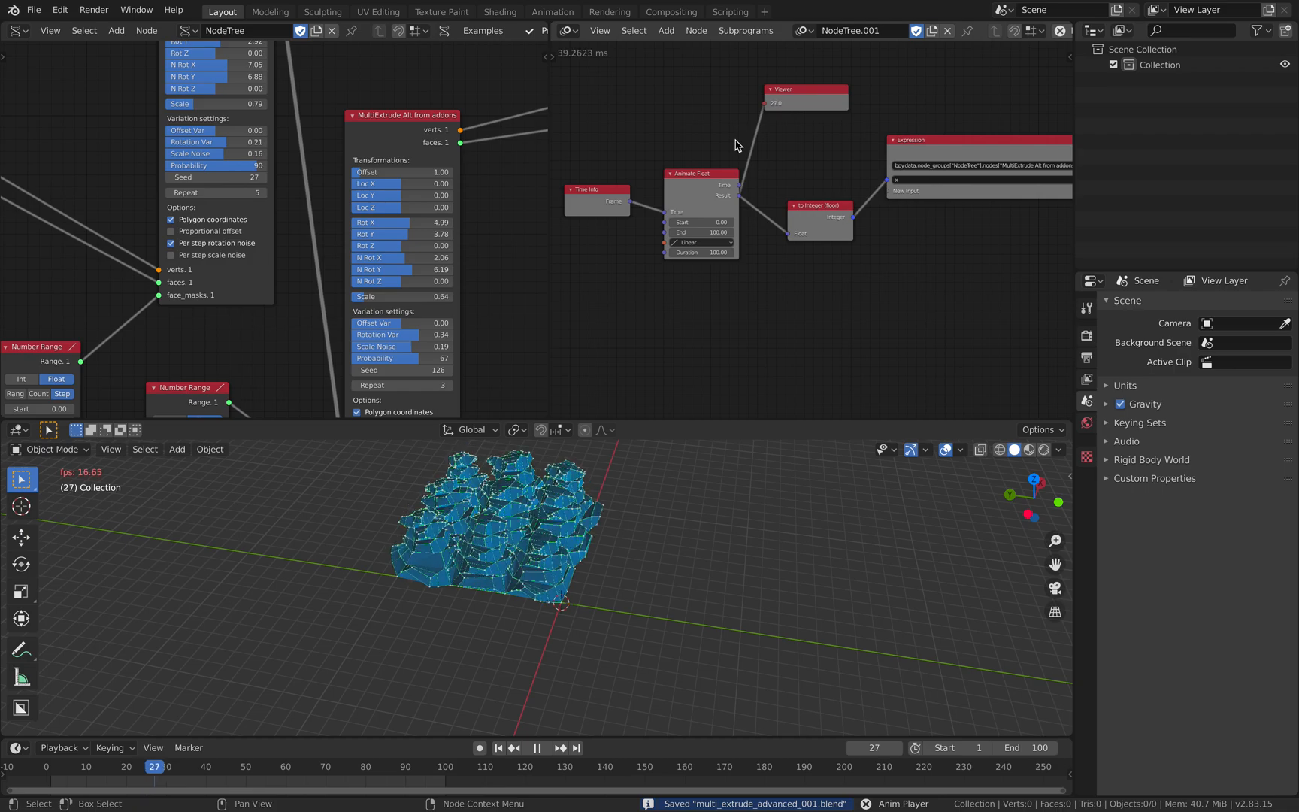
key(space)
- Enable Center on the Plane node and save the file
middle_drag(238, 196, 391, 197)
scroll(300, 195, down, 2)
middle_drag(248, 192, 524, 214)
drag(322, 126, 252, 118)
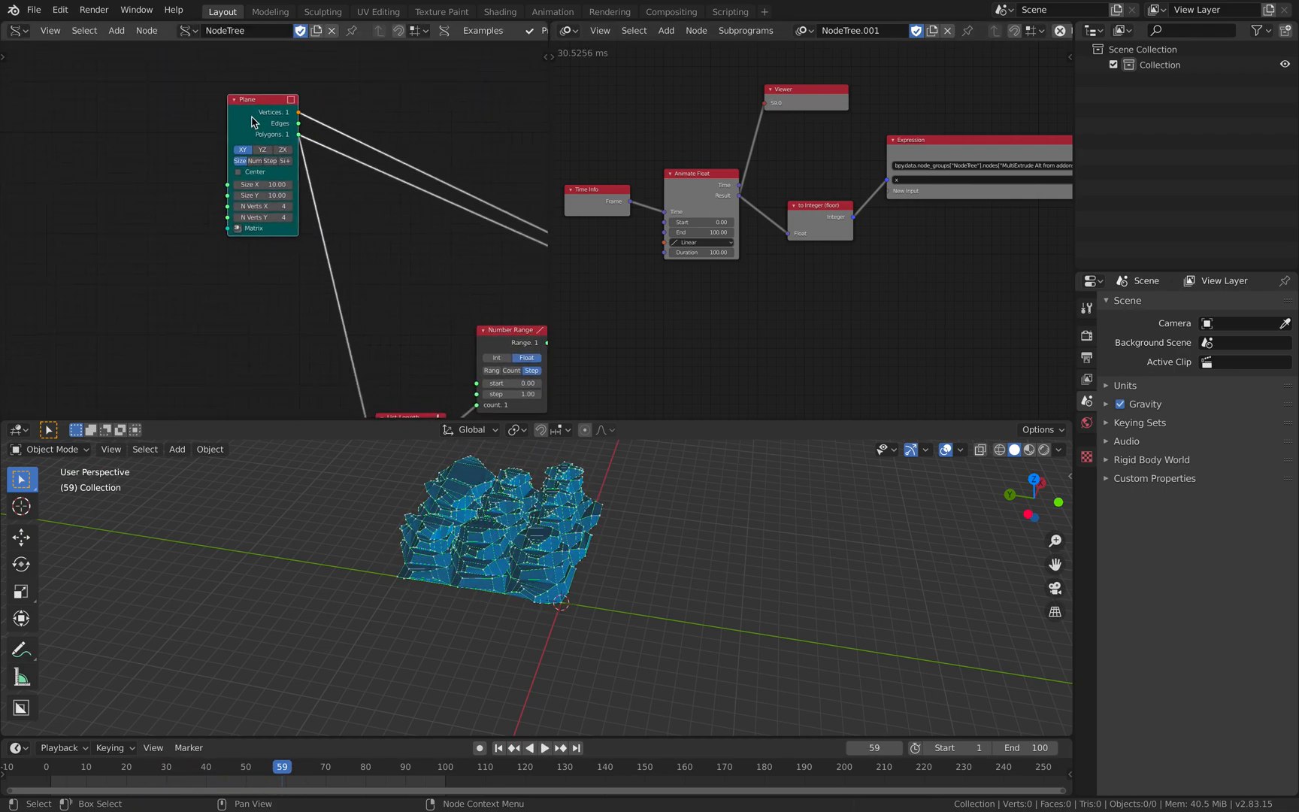
click(249, 177)
middle_drag(444, 537, 515, 552)
key(ctrl+s)
- Widen the Sverchok node editor and move its viewer node up and away from the second MultiExtrude node
scroll(474, 224, down, 3)
middle_drag(474, 225, 254, 208)
drag(548, 197, 754, 198)
middle_drag(465, 186, 135, 185)
scroll(402, 235, down, 5)
middle_drag(402, 234, 341, 269)
drag(389, 208, 454, 147)
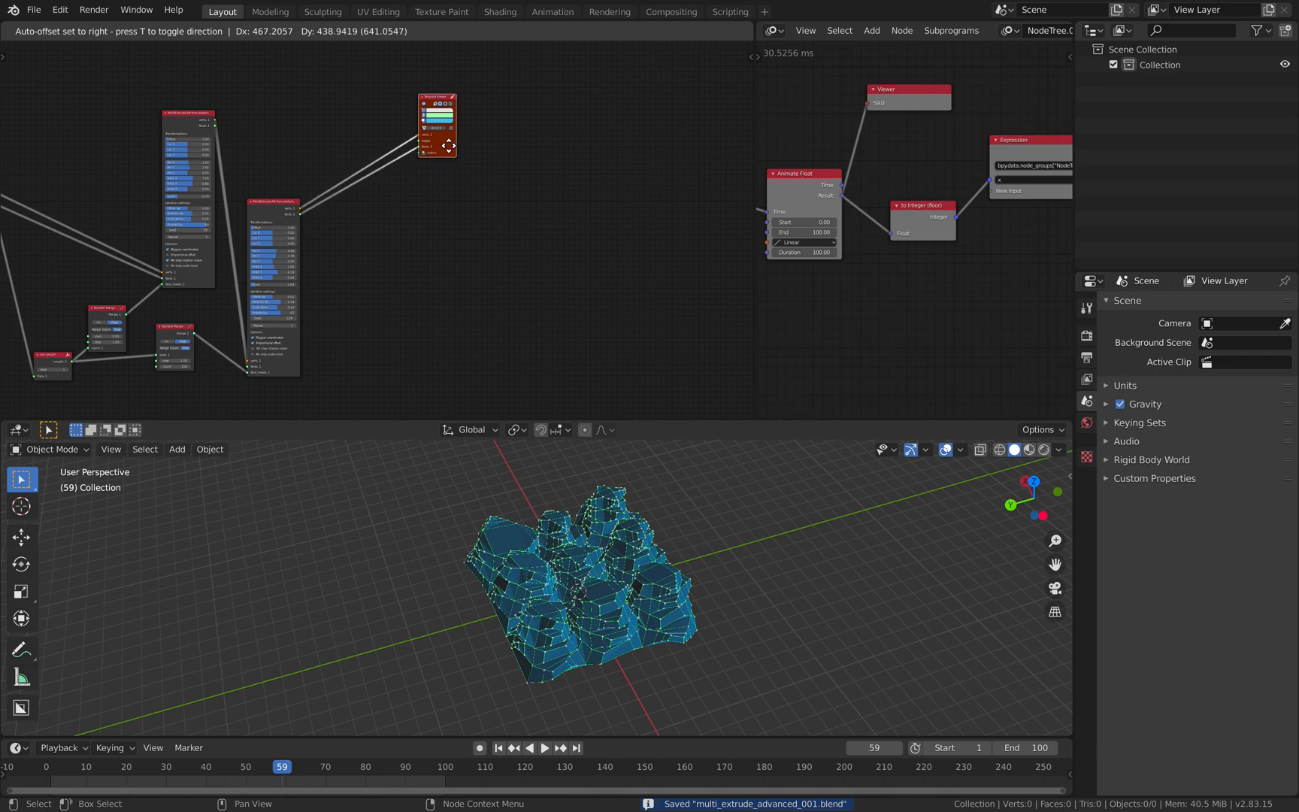
- Add an Adaptive Polygons Mk2 node beside the second MultiExtrude node and save the file
scroll(443, 163, up, 5)
middle_drag(398, 184, 435, 222)
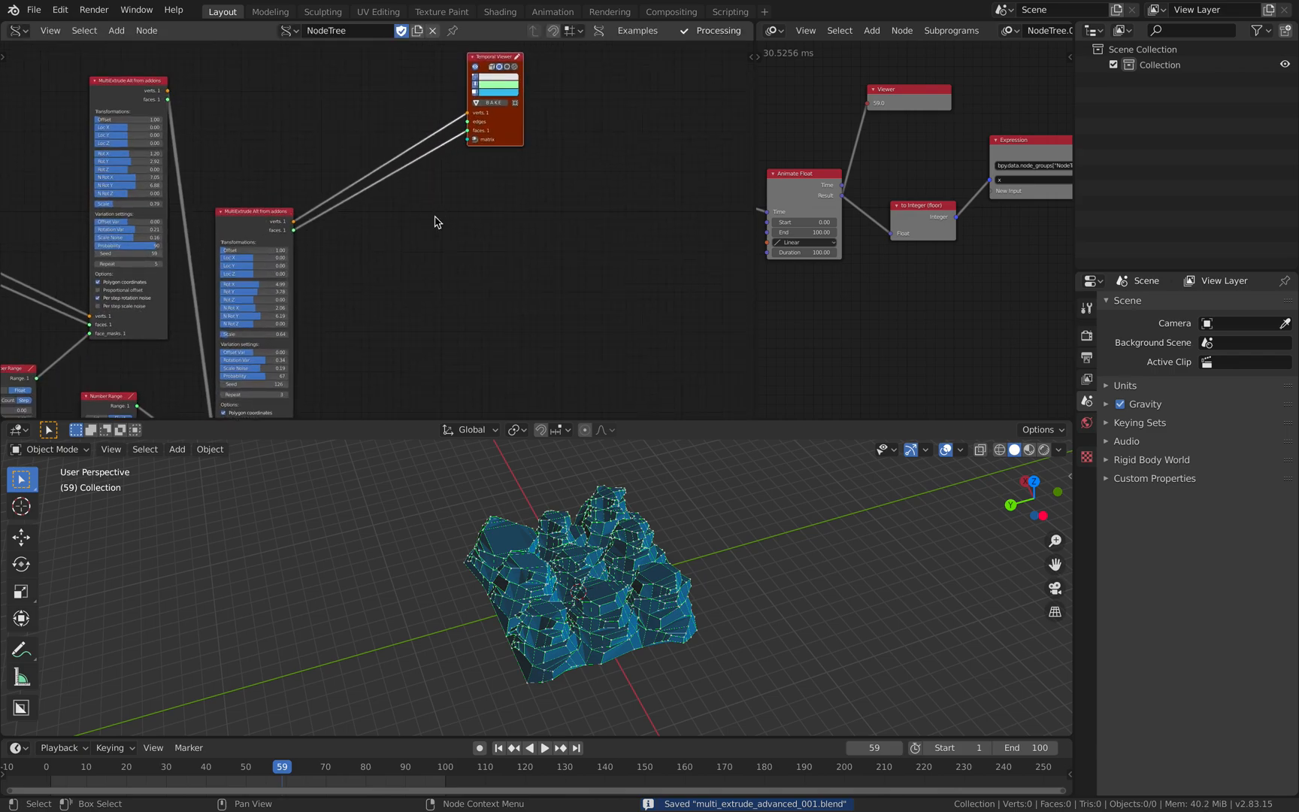
key(shift+a)
click(436, 220)
text(adap)
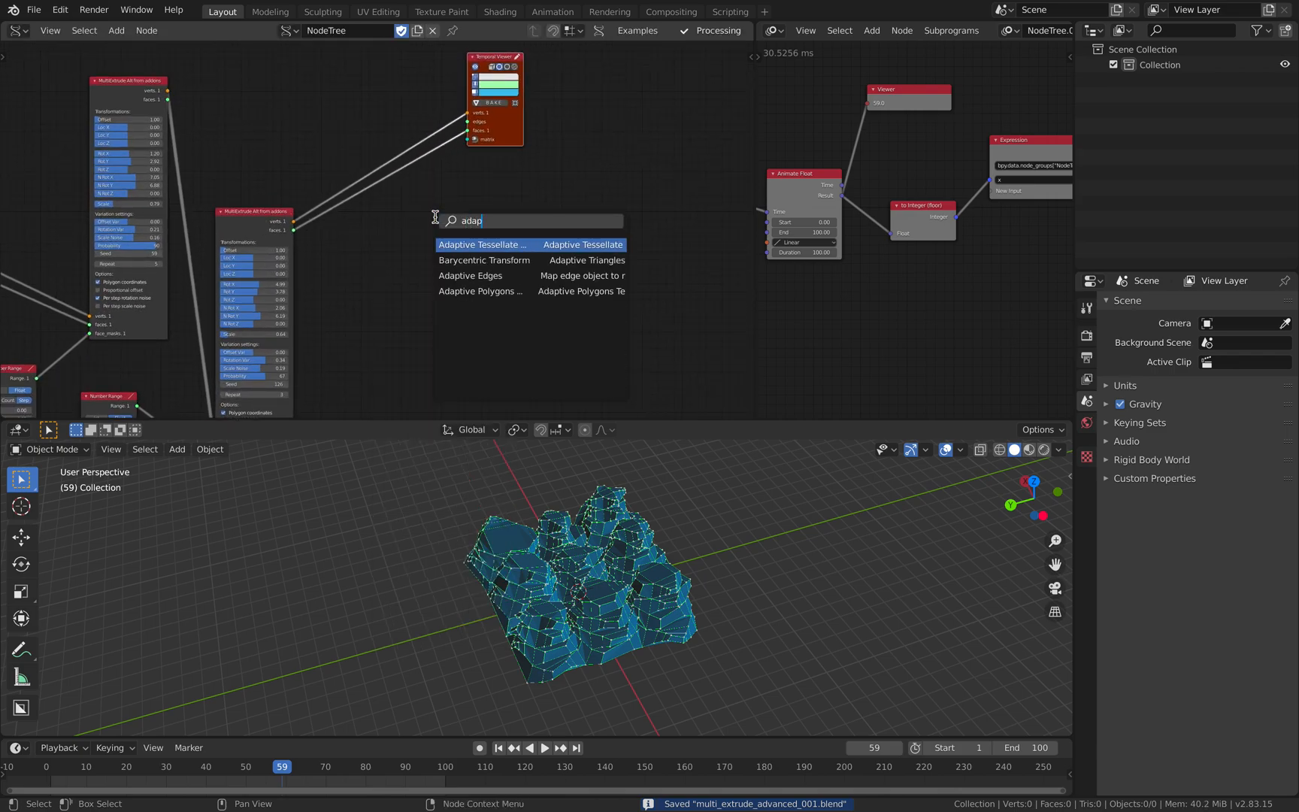
key(Down)
key(Down)
key(Down)
key(Return)
click(438, 224)
scroll(437, 224, up, 2)
middle_drag(434, 218, 423, 163)
key(ctrl+s)
drag(546, 174, 631, 178)
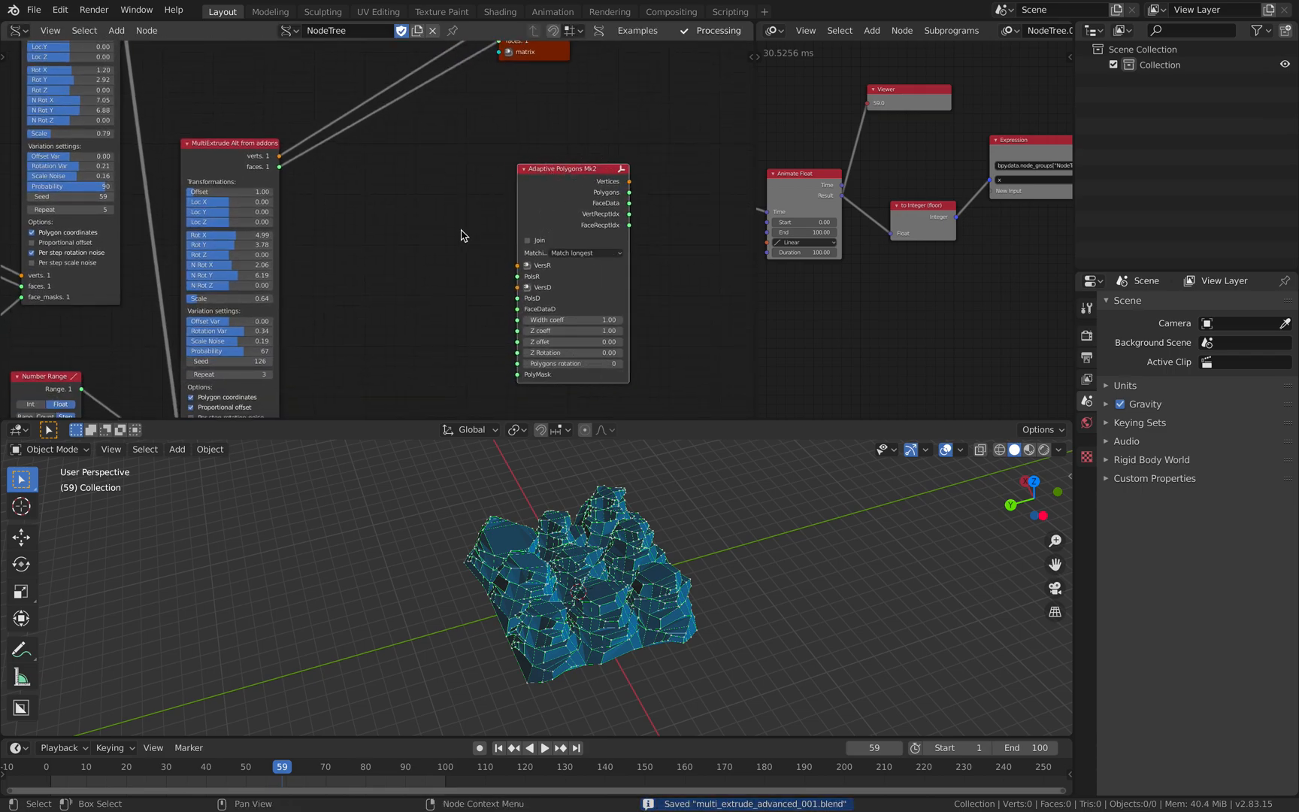
- Move the Adaptive Polygons Mk2 node aside and add an IcoSphere node with 1 subdivision beside the second MultiExtrude node
middle_drag(408, 185, 415, 181)
drag(550, 170, 581, 168)
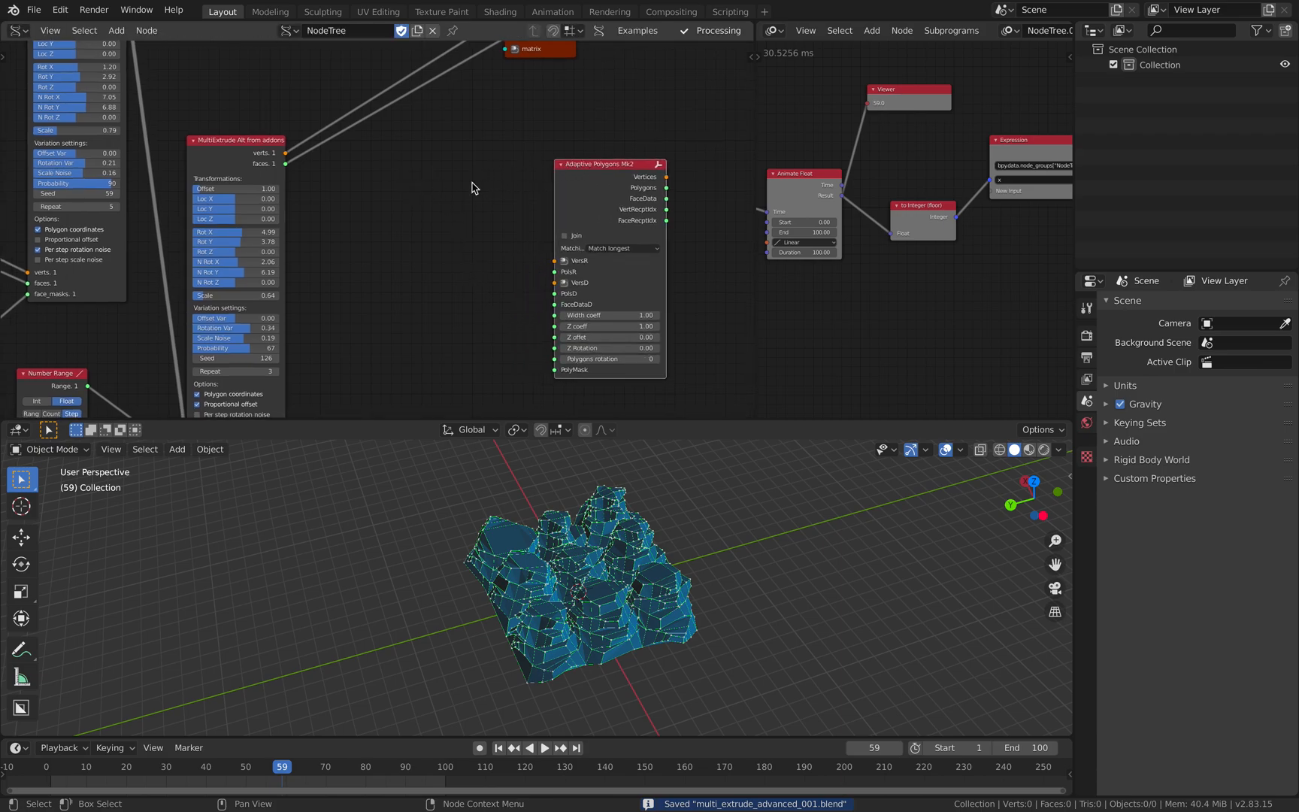
middle_drag(463, 179, 431, 191)
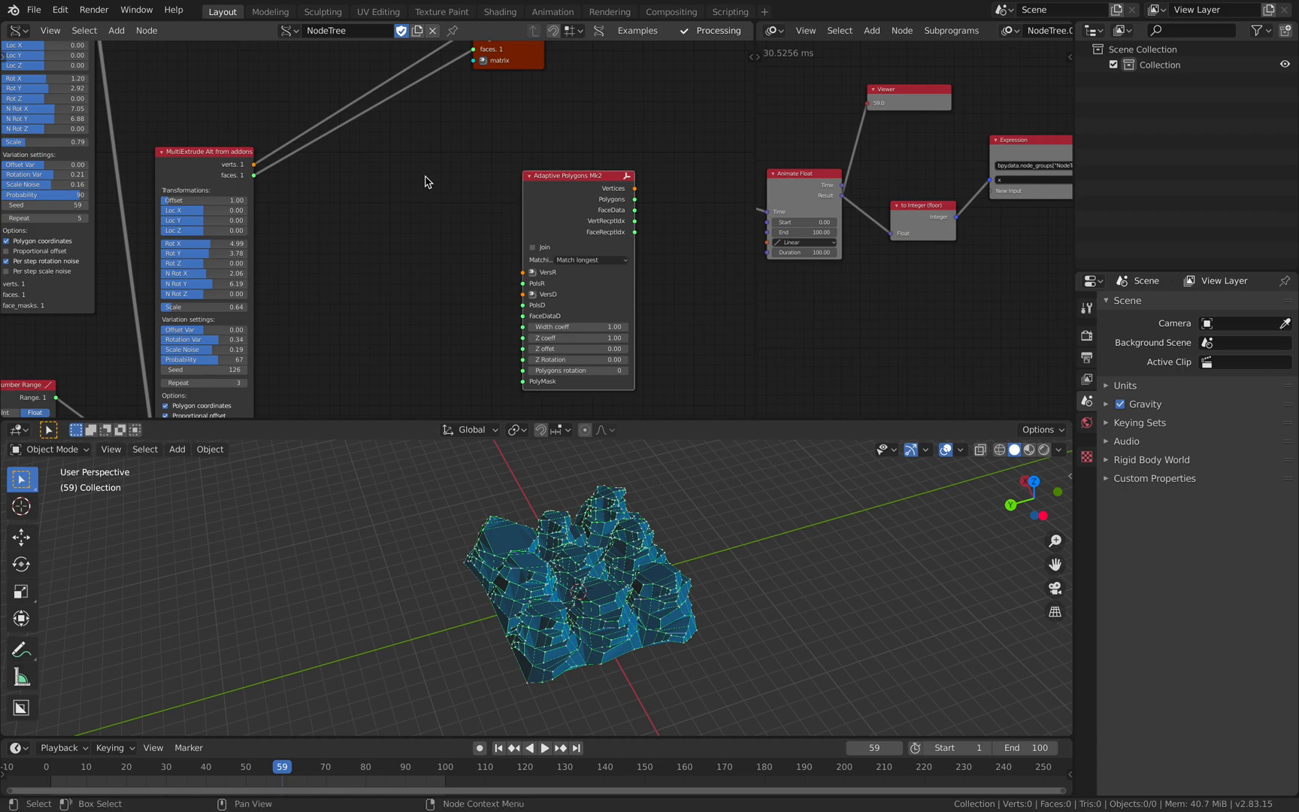
drag(534, 204, 599, 182)
key(alt+space)
text(ico)
key(Return)
click(375, 194)
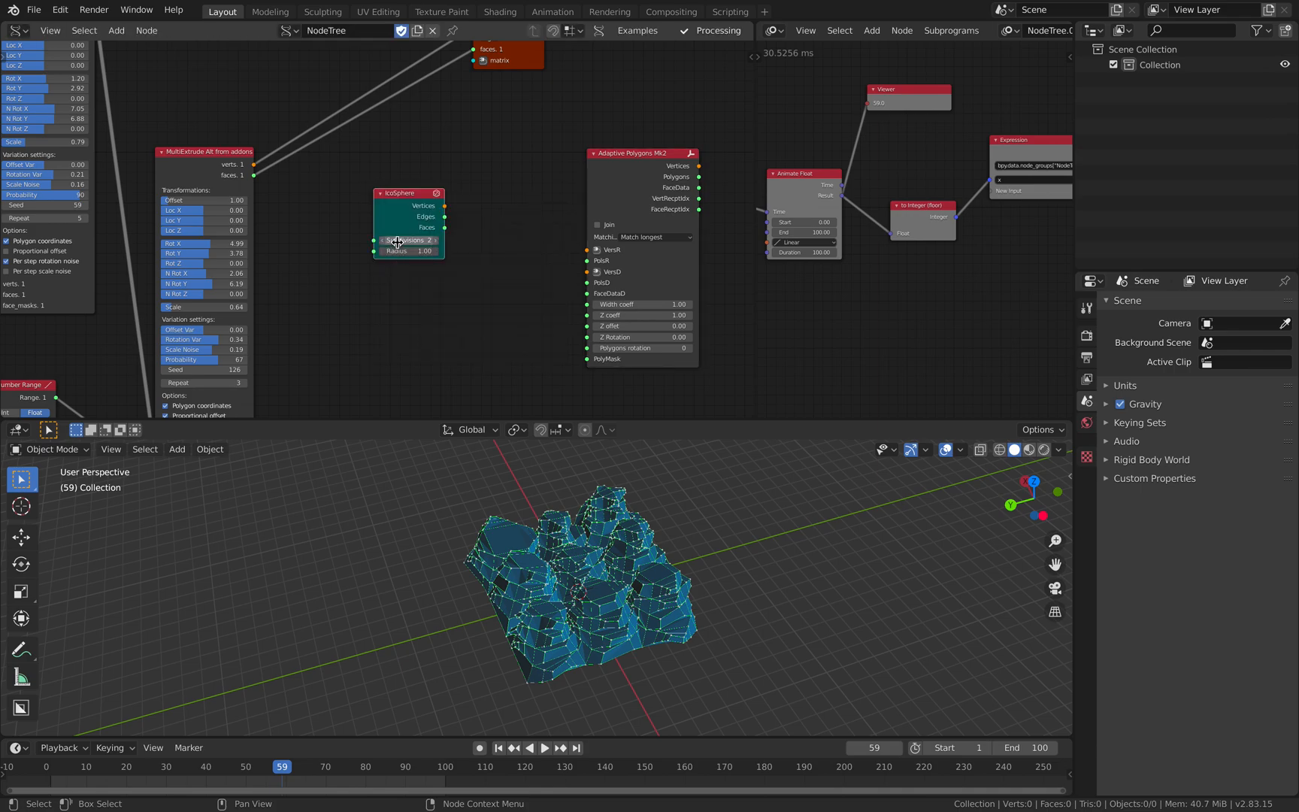
drag(387, 192, 333, 191)
middle_drag(436, 188, 409, 199)
- Add a Dual Mesh node and link the IcoSphere's vertices, edges and faces to it
key(alt+space)
text(dual)
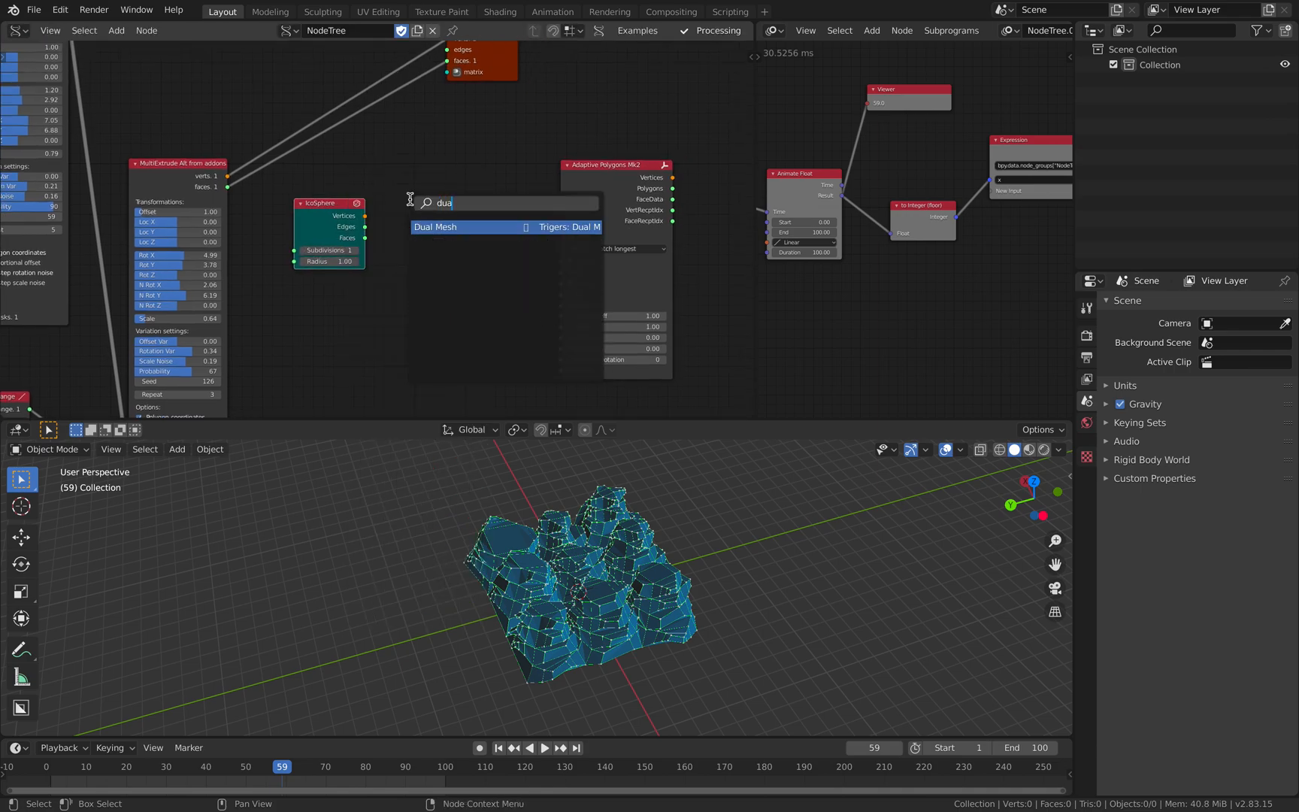
key(Return)
click(409, 199)
click(352, 206)
shift+click(425, 205)
key(f)
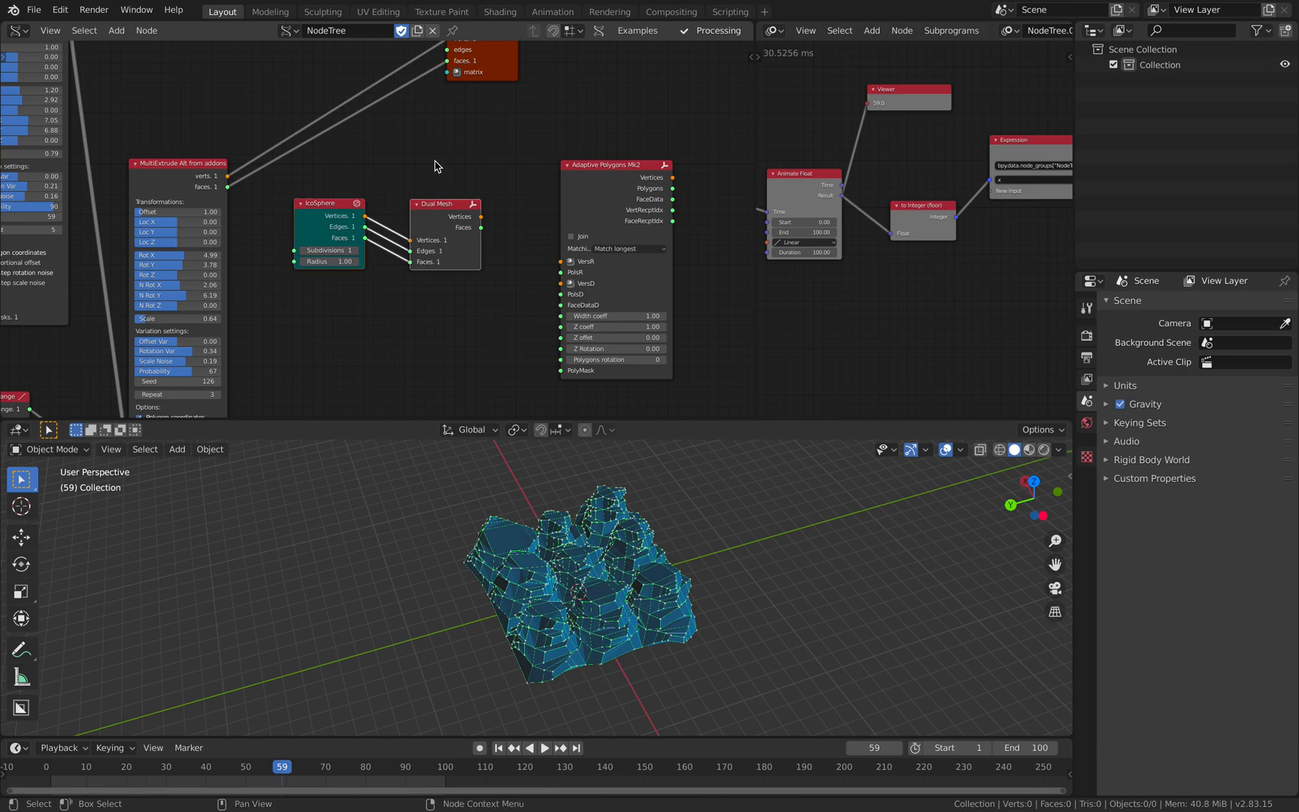
click(436, 163)
- Add the Subdiv to quads scripted node and link the Dual Mesh's vertices and faces to it
middle_drag(572, 176, 434, 166)
drag(434, 172, 547, 172)
key(alt+space)
text(subdi)
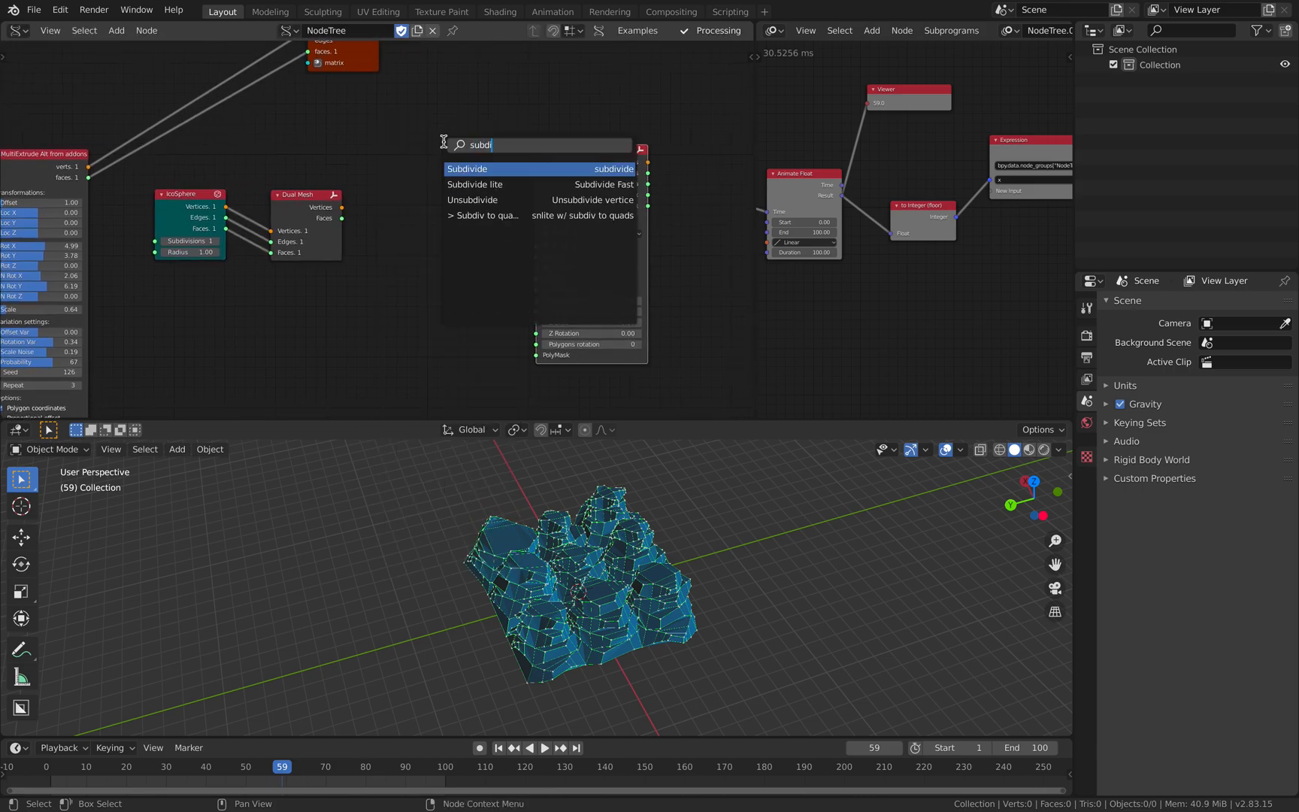
key(Down)
key(Return)
shift+click(469, 174)
key(f)
- Reposition the subdivide node and link its verts and faces to VersR and PolsR of the Adaptive Polygons node
drag(463, 147, 422, 191)
click(422, 191)
drag(270, 236, 300, 196)
drag(457, 211, 425, 222)
shift+click(589, 166)
key(f)
key(alt+a)
- Link the second MultiExtrude node's verts and faces to VersD and PolsD of Adaptive Polygons, and save the file
middle_drag(434, 226, 447, 288)
scroll(447, 289, down, 3)
drag(380, 147, 406, 167)
drag(162, 225, 182, 182)
middle_drag(185, 211, 241, 141)
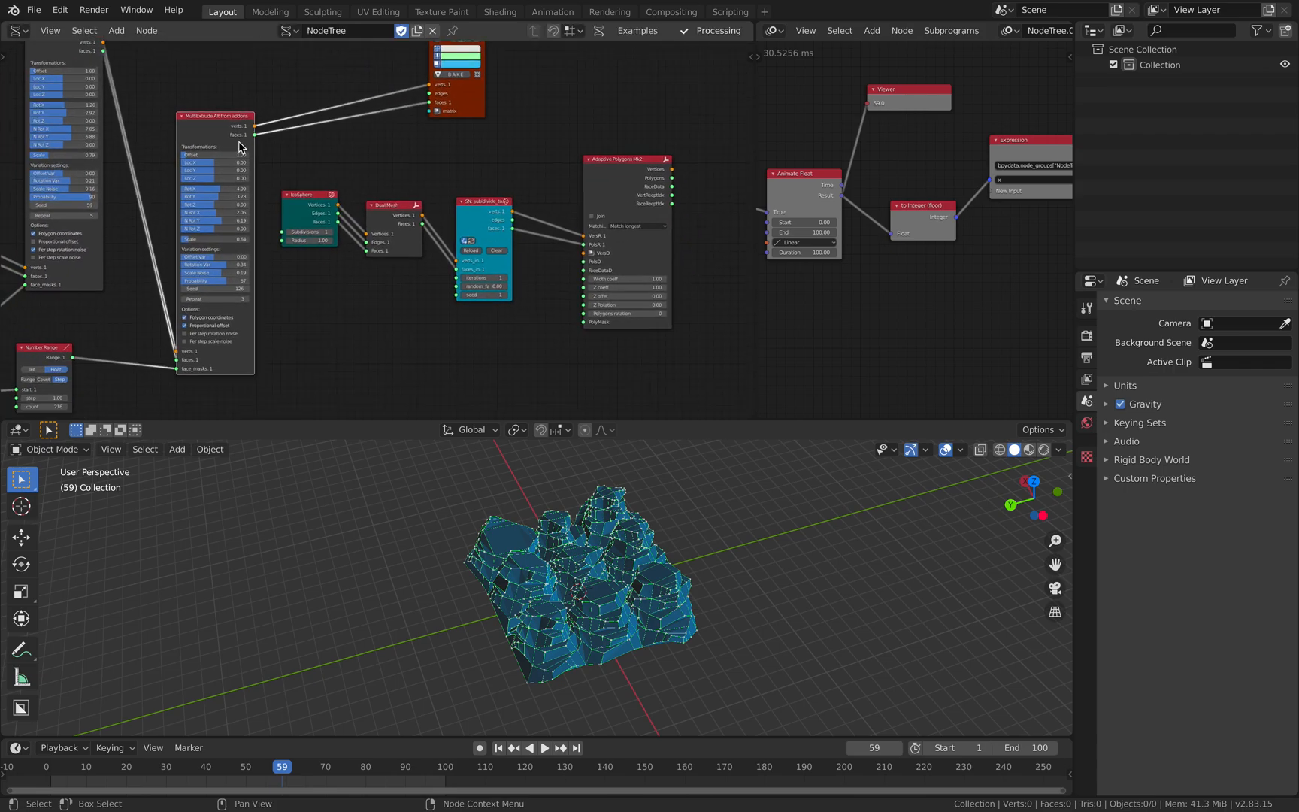
scroll(241, 141, up, 1)
mouse_move(245, 125)
mouse_down()
mouse_move(605, 264)
mouse_move(246, 127)
mouse_up()
middle_drag(472, 162, 264, 192)
scroll(311, 160, up, 2)
key(ctrl+s)
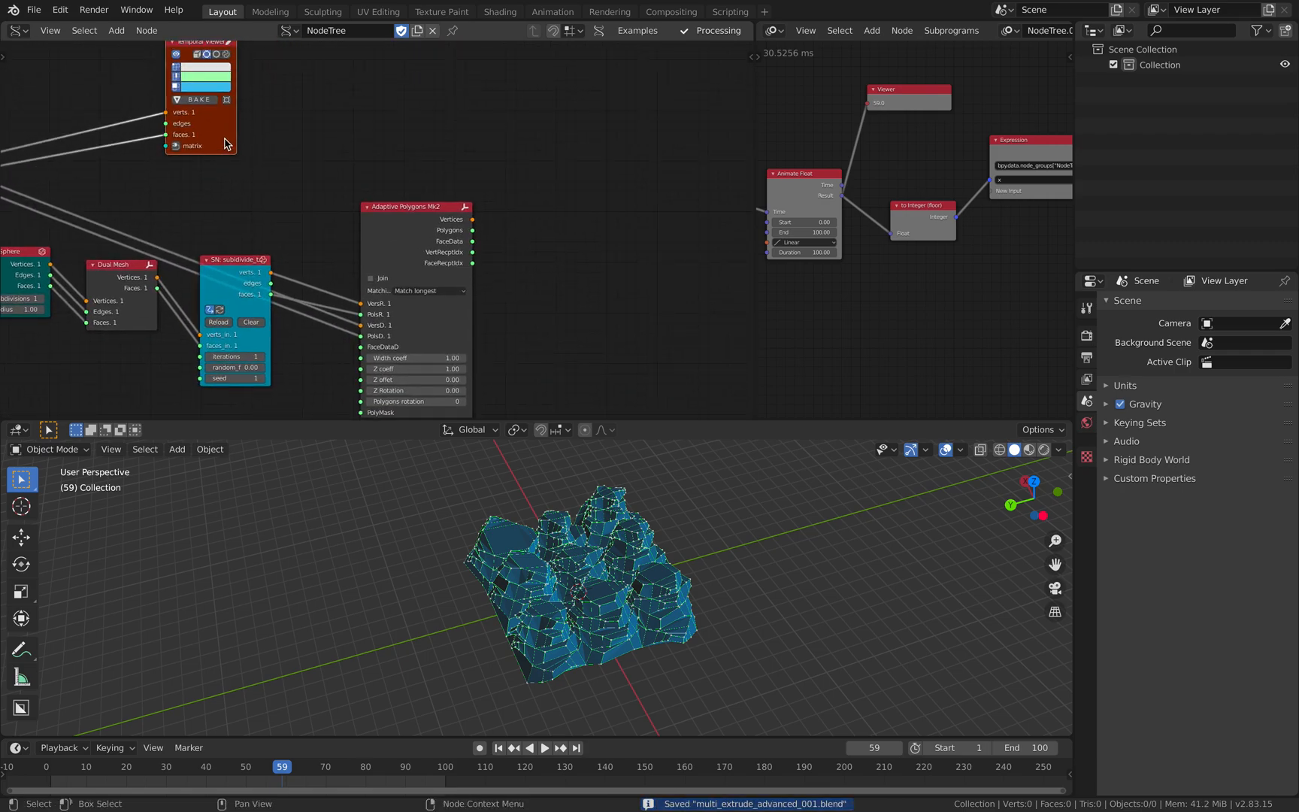
- Take the viewer off the second MultiExtrude node and show the Adaptive Polygons vertices and polygons in a Temporal Viewer beside it
key(x)
click(420, 207)
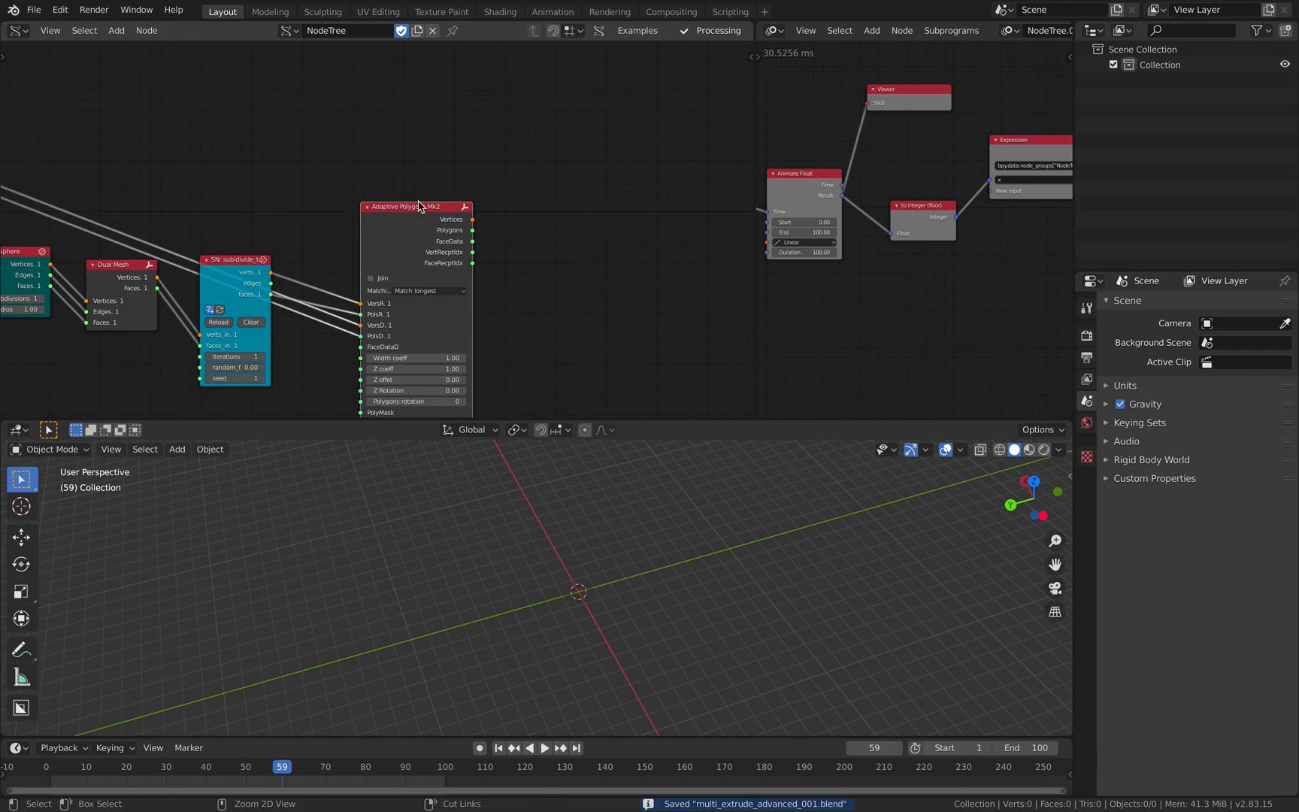
key(ctrl+z)
key(g)
click(513, 327)
scroll(632, 511, up, 2)
middle_drag(632, 511, 525, 531)
scroll(661, 526, up, 2)
scroll(459, 338, up, 2)
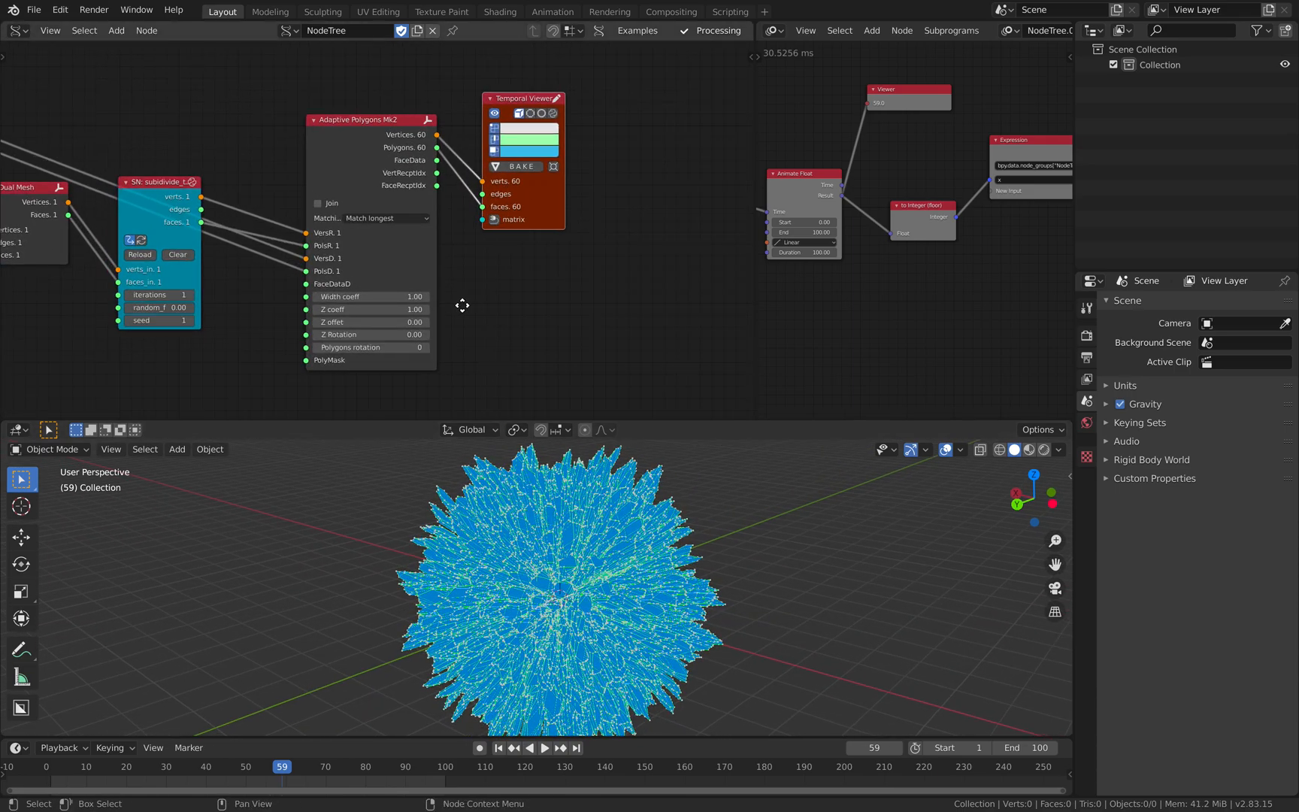
- Try the Join option on the Adaptive Polygons node and switch it off again
middle_drag(463, 304, 456, 306)
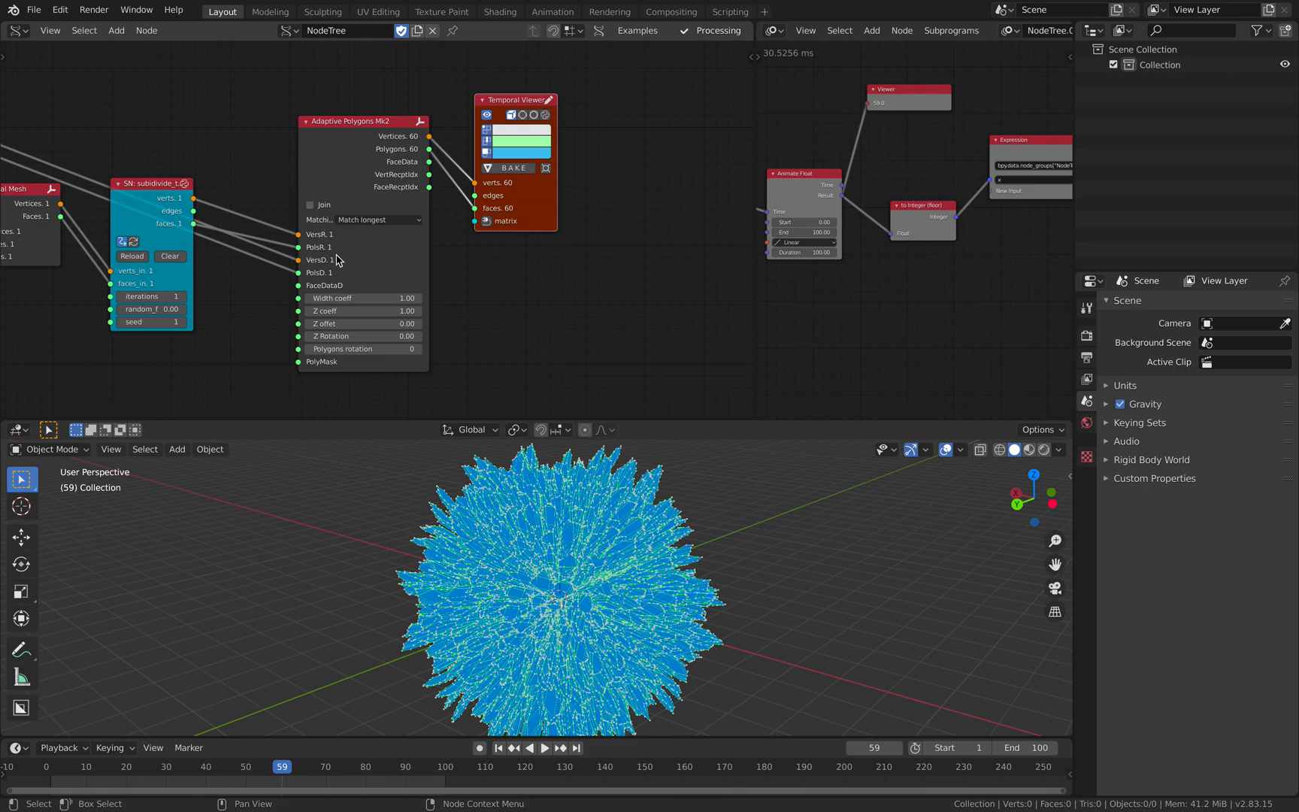
click(311, 206)
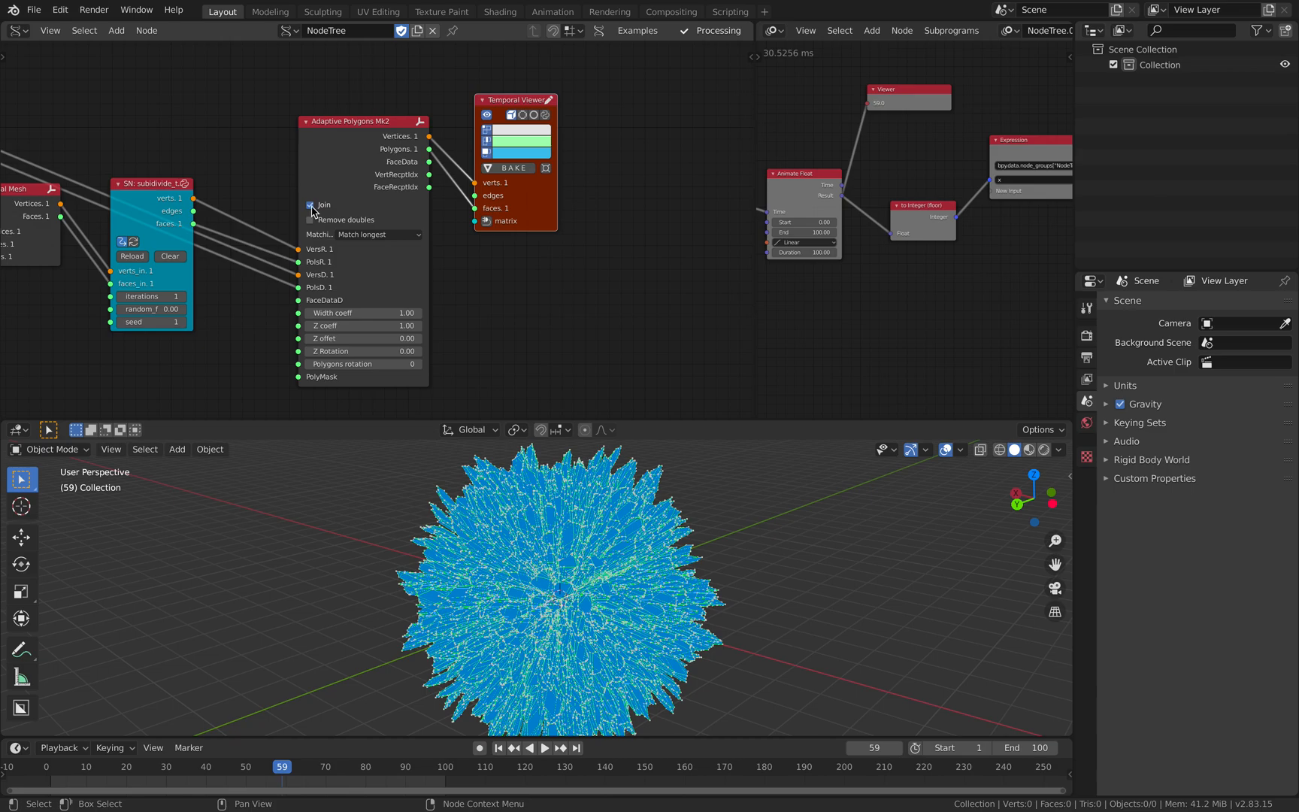
click(310, 206)
- Try a Width coeff of .5 on the Adaptive Polygons node, then return it to 1
click(368, 296)
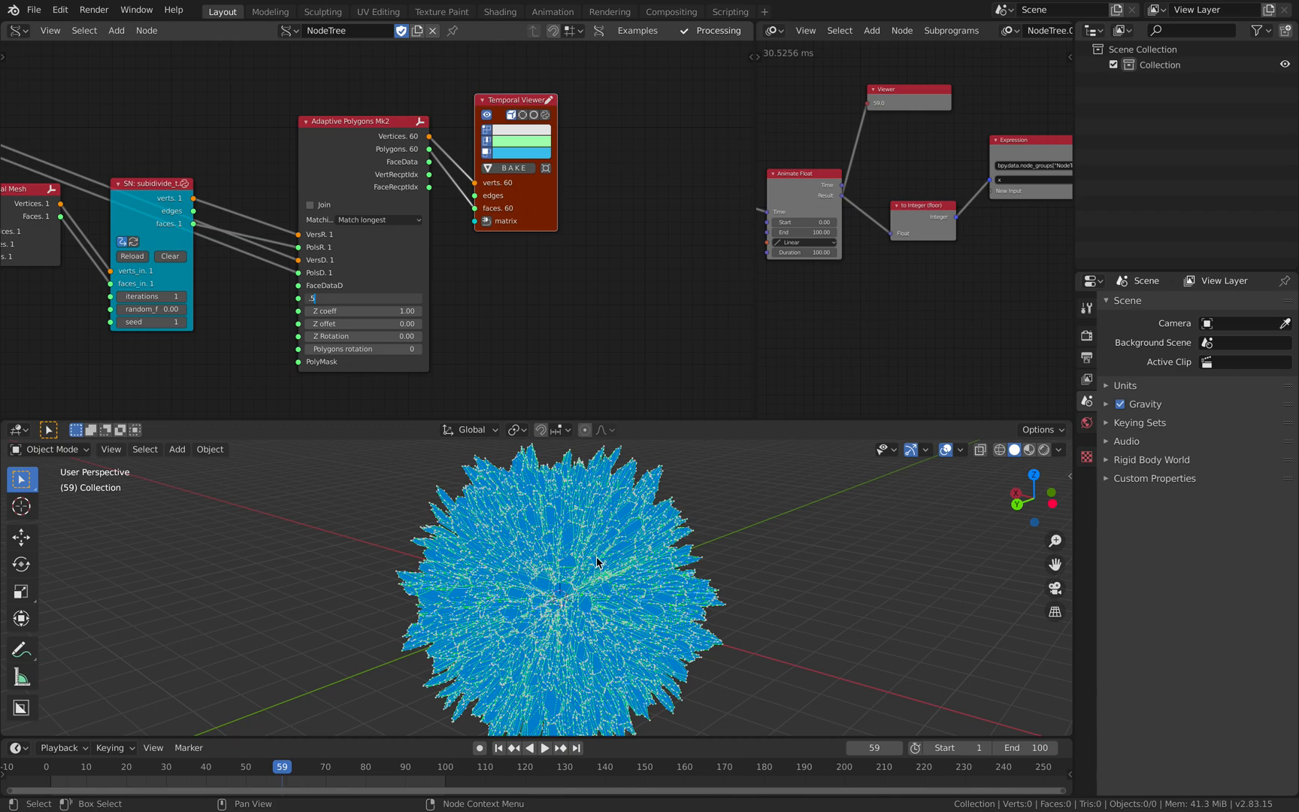
key(Return)
middle_drag(623, 562, 658, 563)
click(377, 299)
text(1)
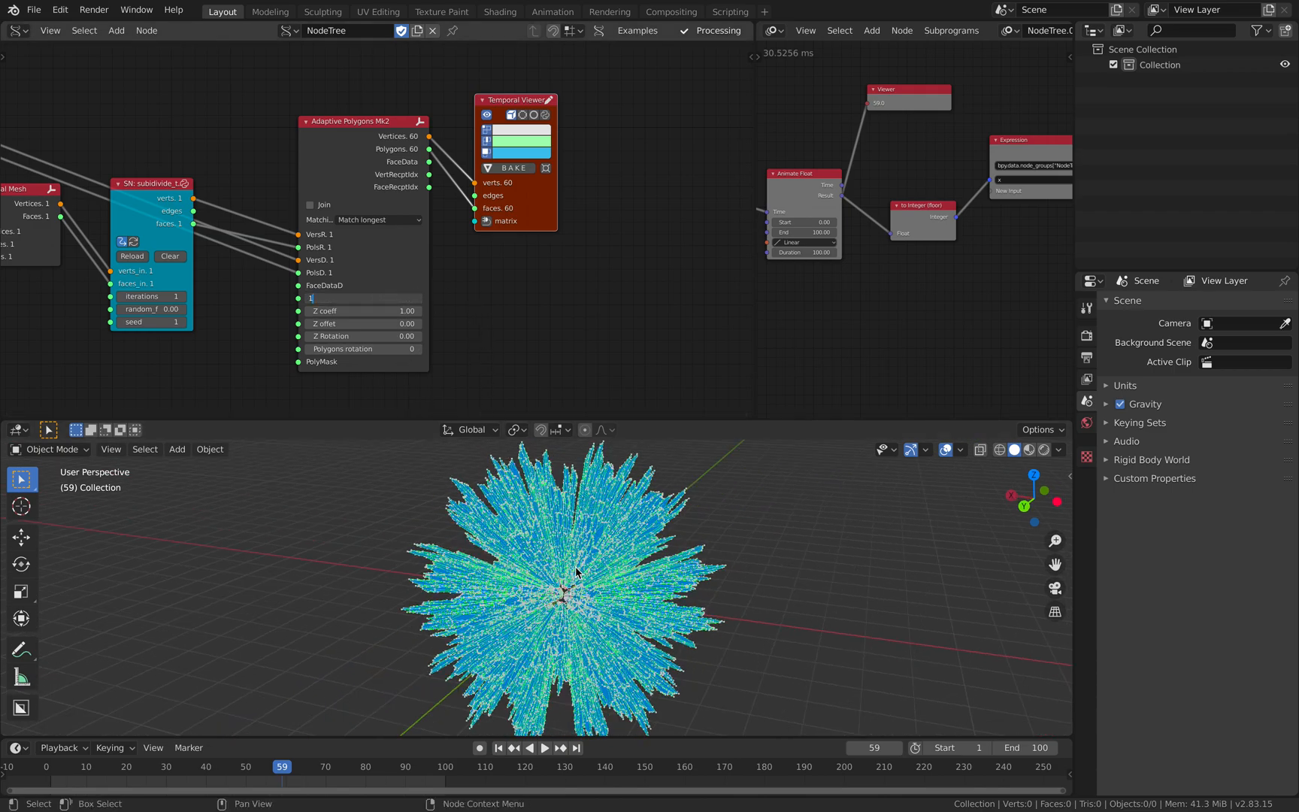
key(Return)
middle_drag(578, 574, 589, 603)
middle_drag(414, 551, 478, 539)
- Set the IcoSphere node's radius to 5.00
scroll(211, 277, down, 3)
middle_drag(59, 260, 375, 286)
click(317, 264)
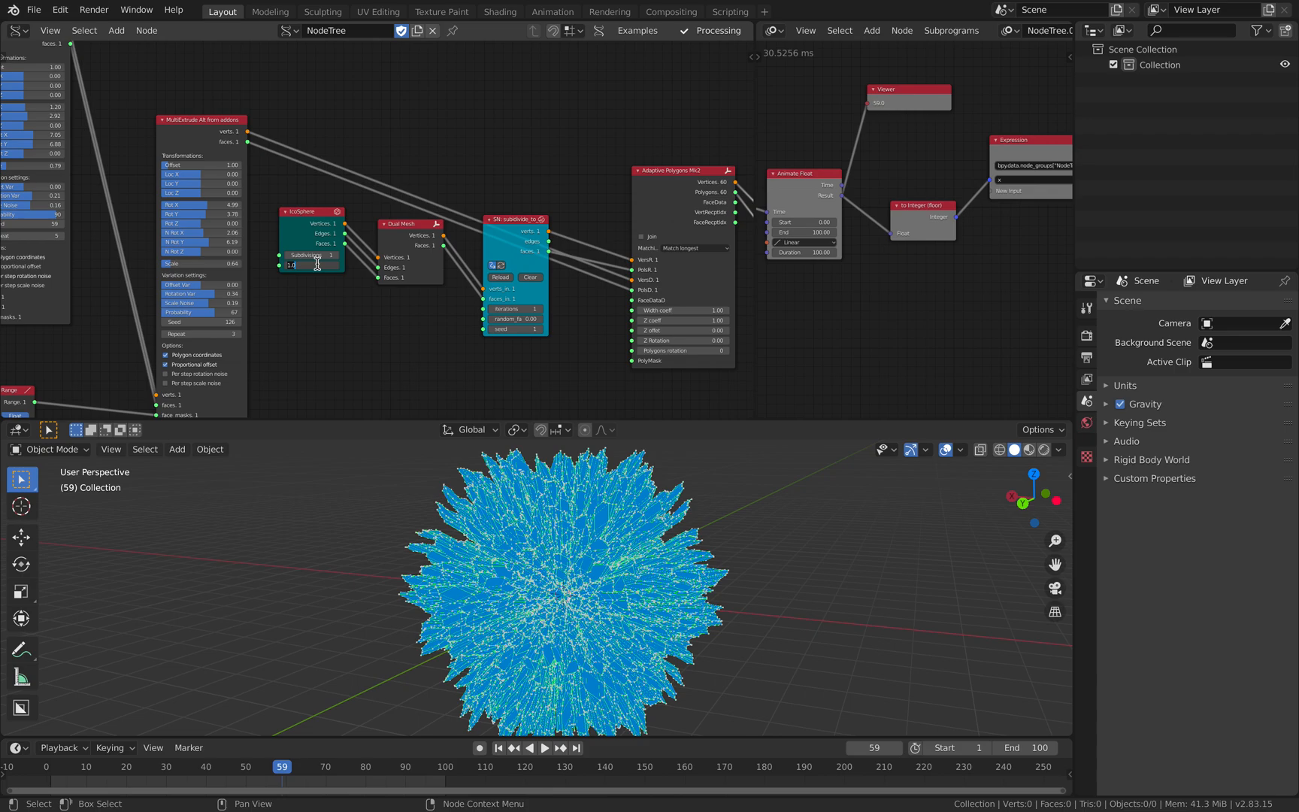
key(Return)
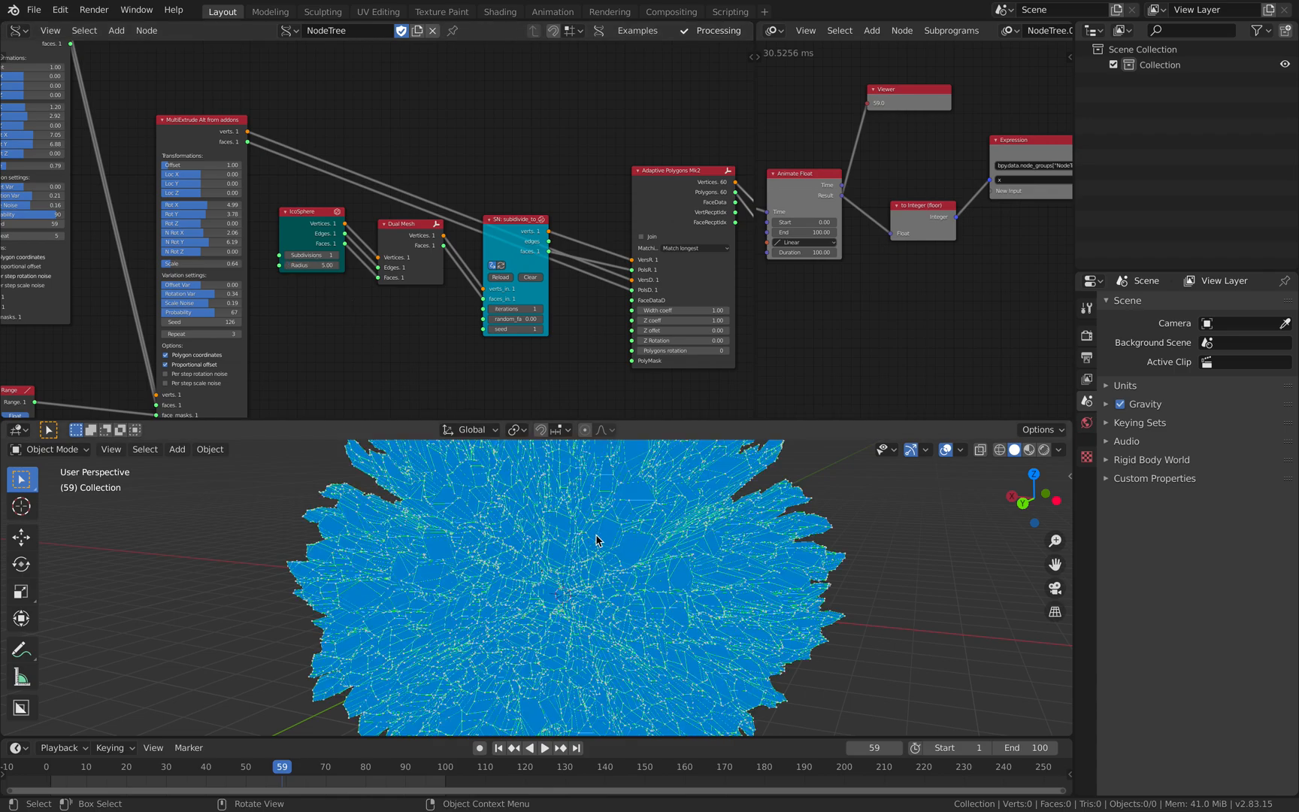
scroll(598, 541, down, 6)
middle_drag(598, 547, 549, 554)
- Bake the Temporal Viewer's geometry and move one baked piece about 11.4 m in negative Y
middle_drag(280, 267, 0, 278)
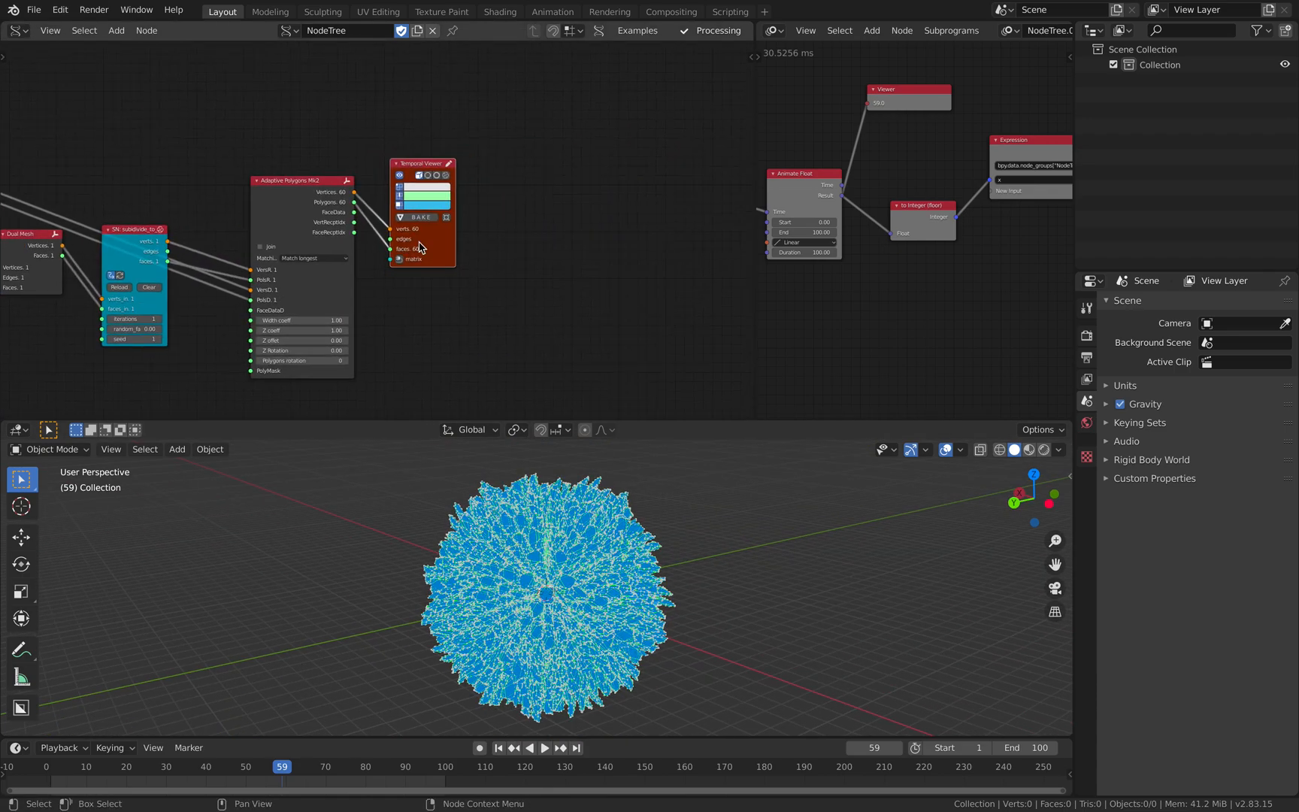
click(427, 219)
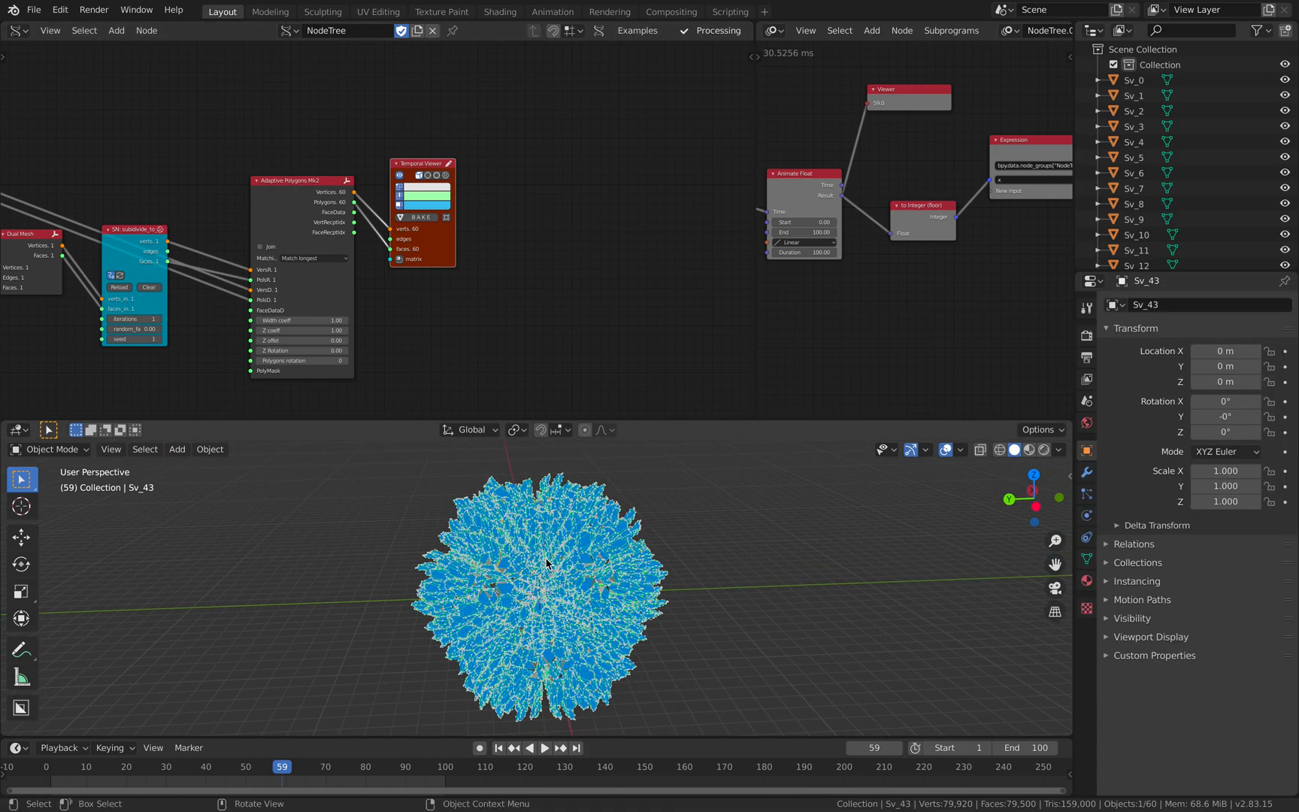
key(g)
key(y)
click(774, 569)
- Move all baked pieces about 18 m further in negative Y, clear of the preview, and deselect them
key(a)
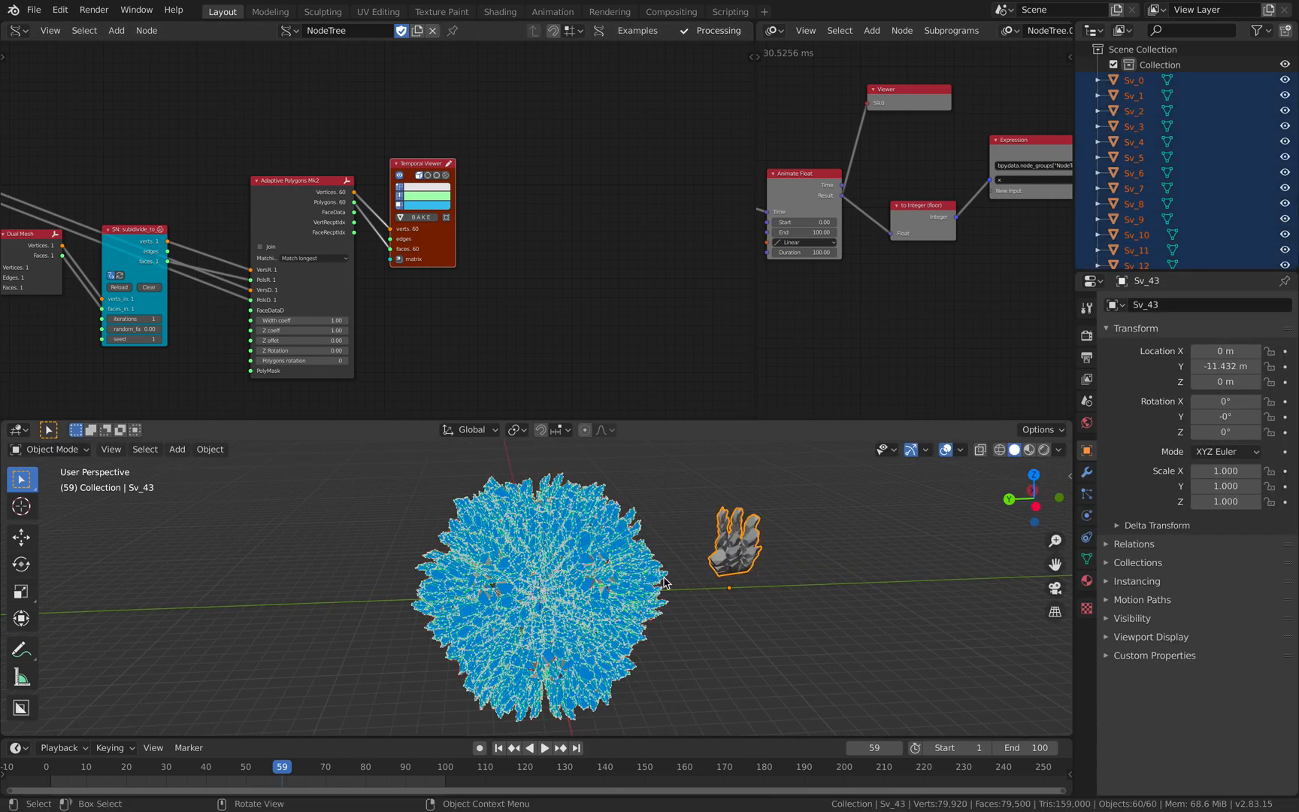
key(g)
key(y)
click(979, 588)
shift+middle_drag(979, 588, 687, 585)
click(790, 604)
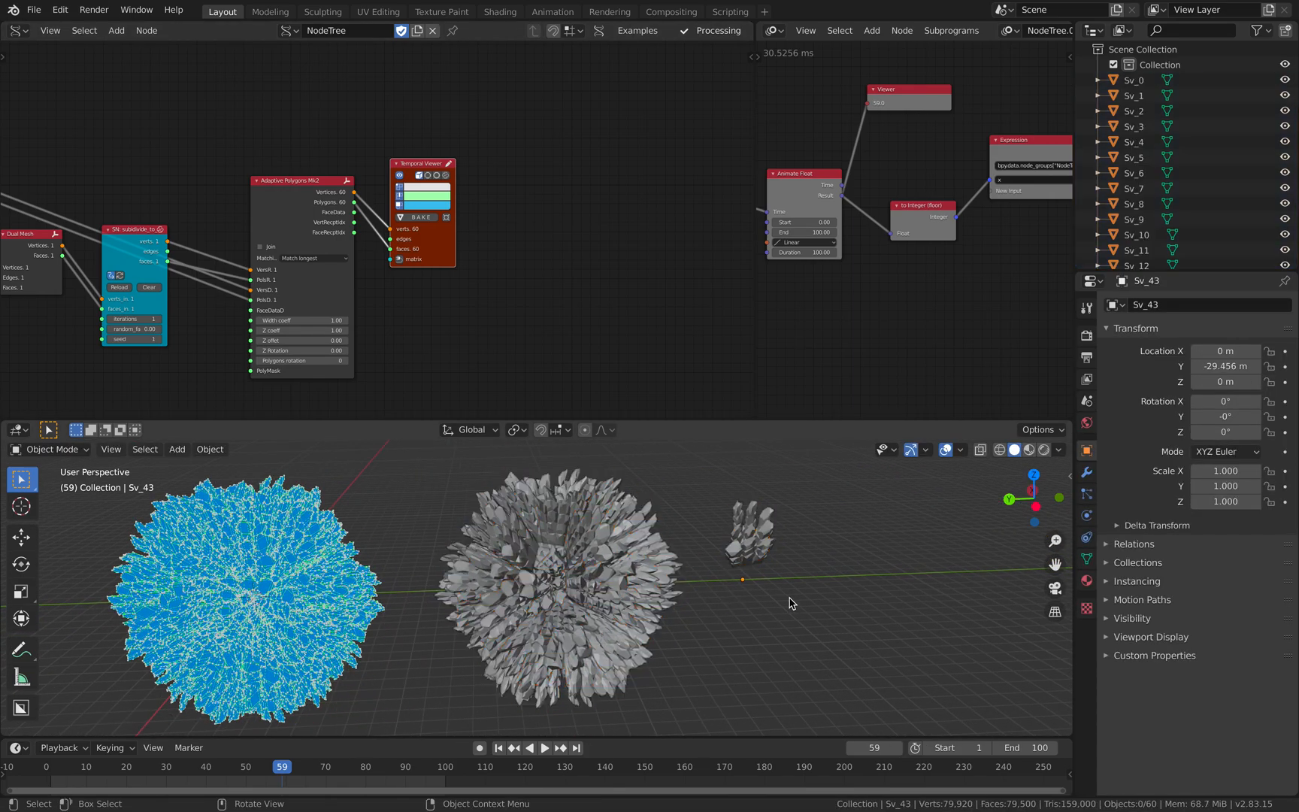
- Delete all baked objects from the scene
middle_drag(790, 604, 764, 622)
key(a)
key(x)
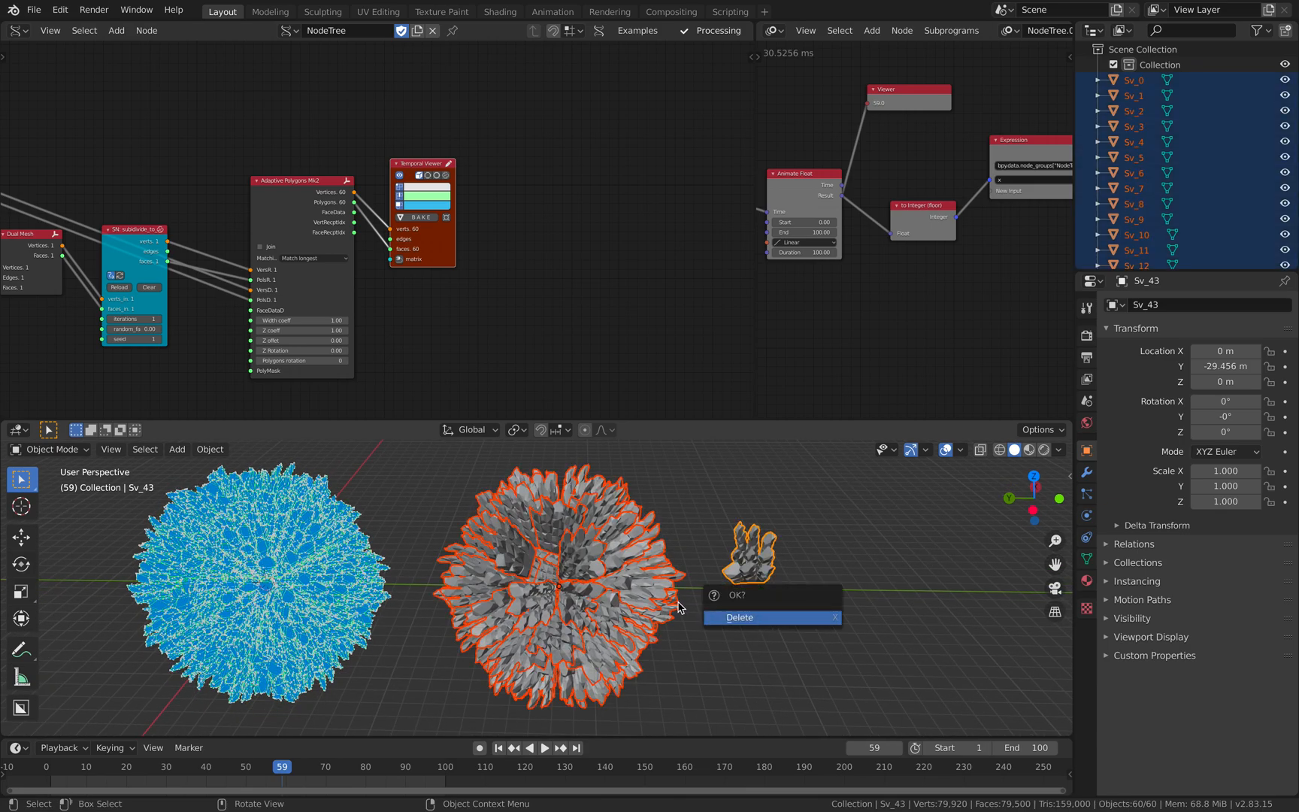
key(Return)
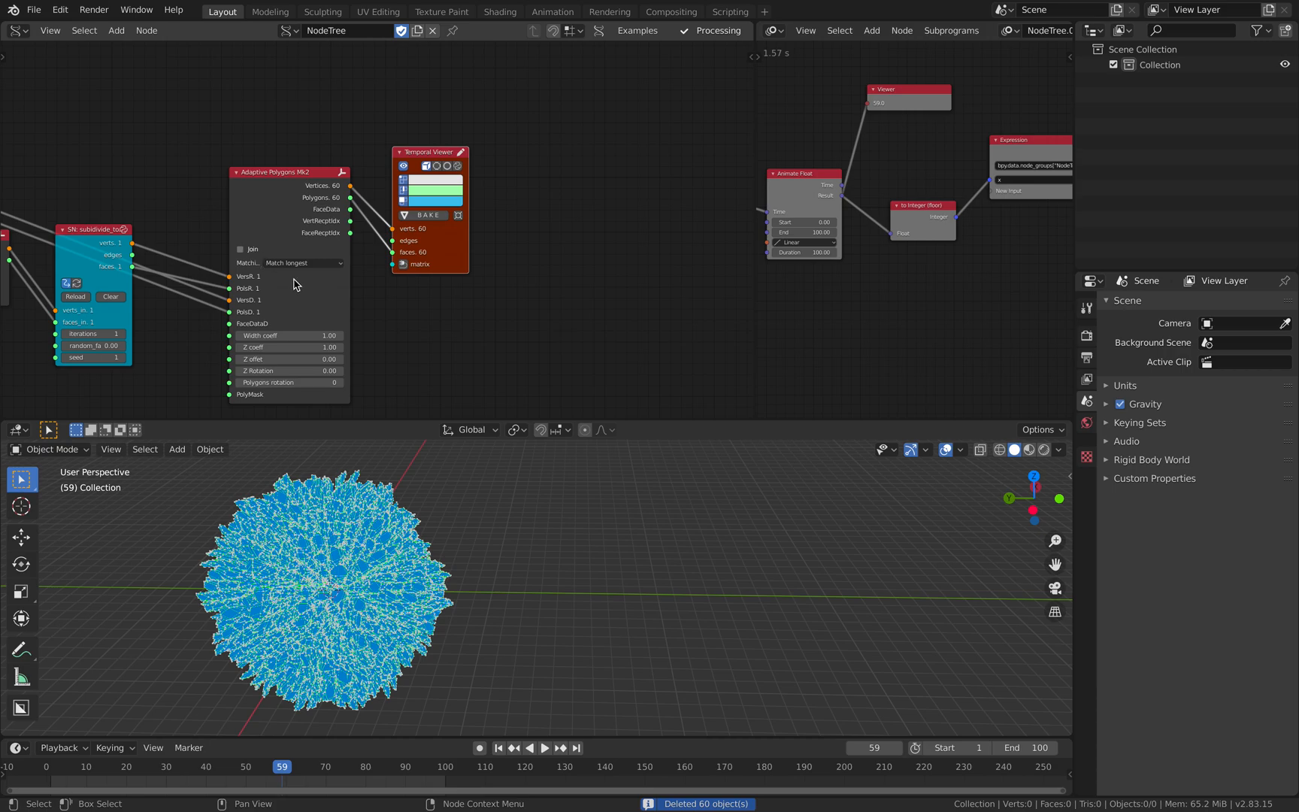
- Enable Join and Remove doubles on the Adaptive Polygons node
click(240, 248)
middle_drag(257, 242, 300, 226)
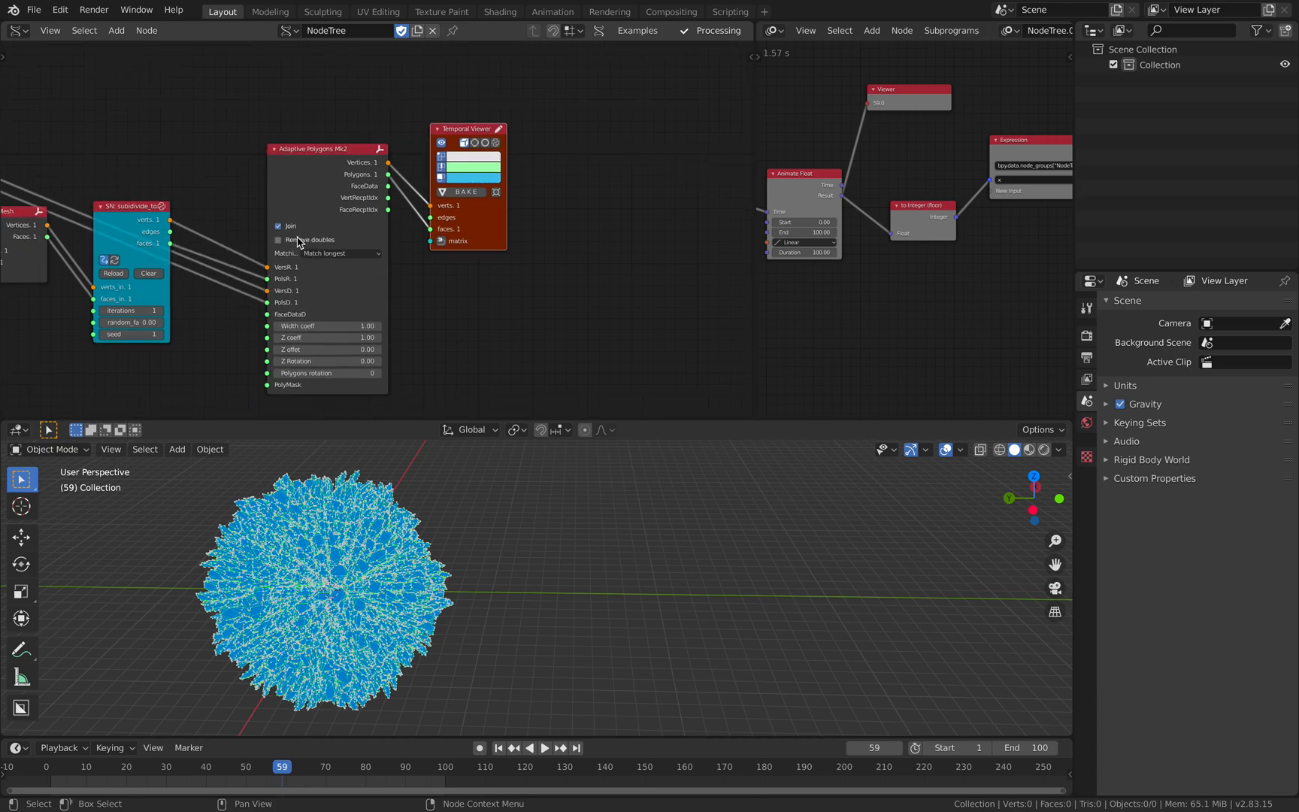
click(299, 242)
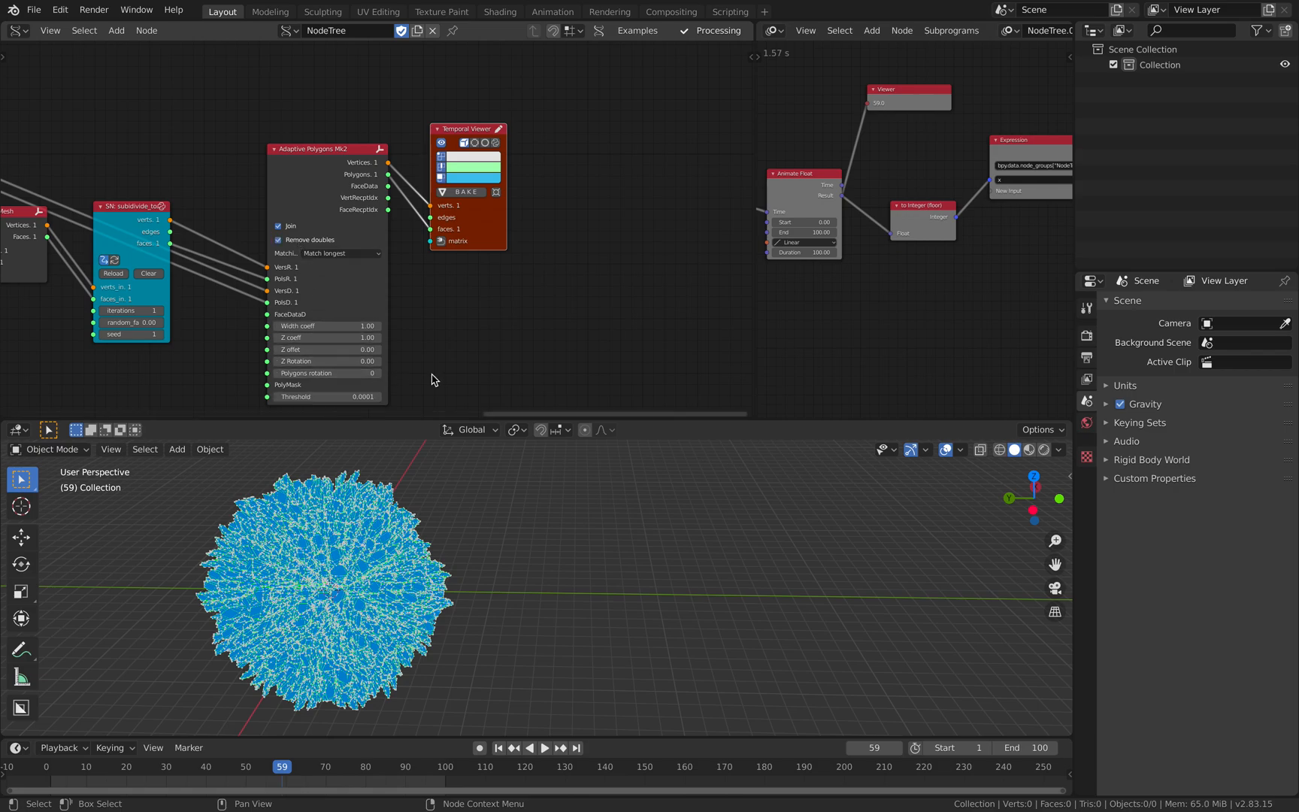
middle_drag(429, 376, 438, 353)
- Bake the joined geometry as one mesh and move it about 16.3 m in negative Y, beside the preview
click(466, 169)
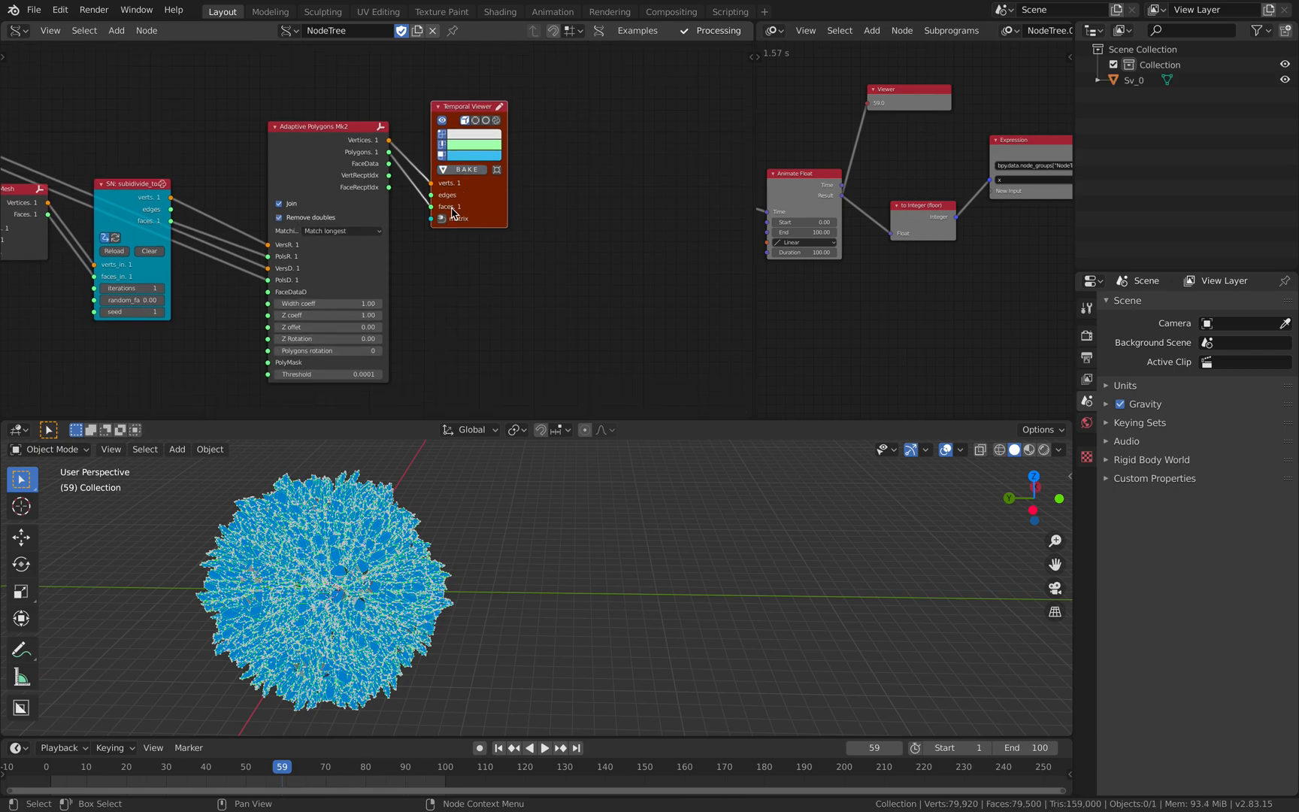
key(g)
key(y)
click(664, 541)
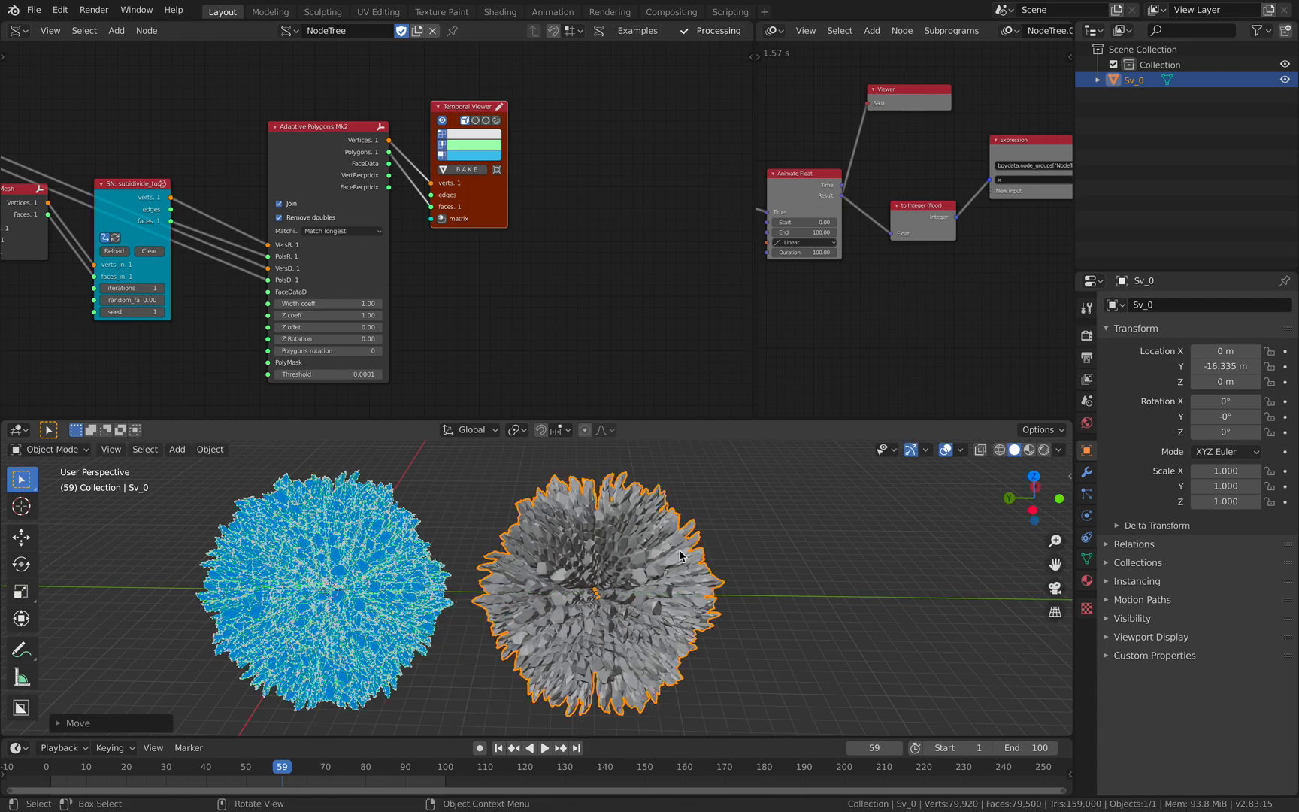
- Add a level 1 Subdivision Surface modifier to the baked mesh and inspect its smoothed shape and modifier settings
key(ctrl)
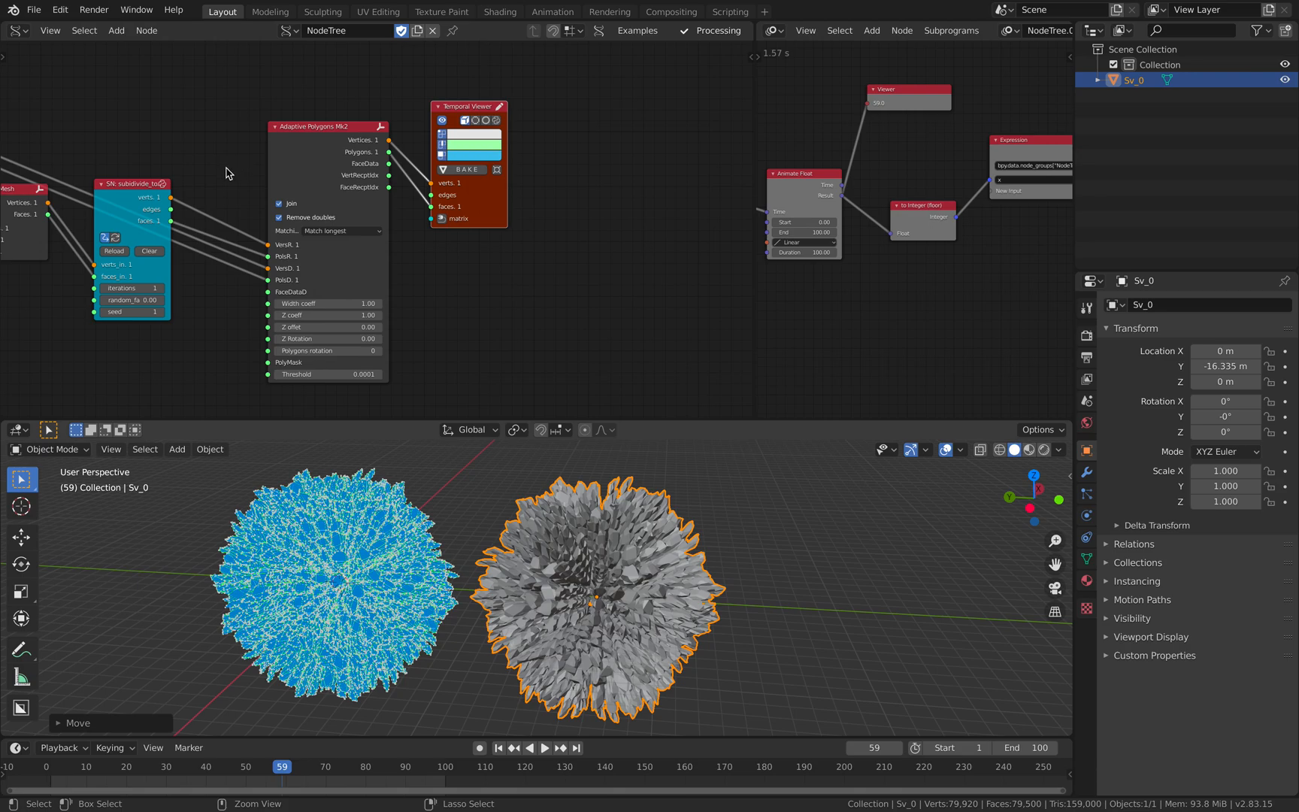
scroll(245, 173, down, 1)
key(ctrl+1)
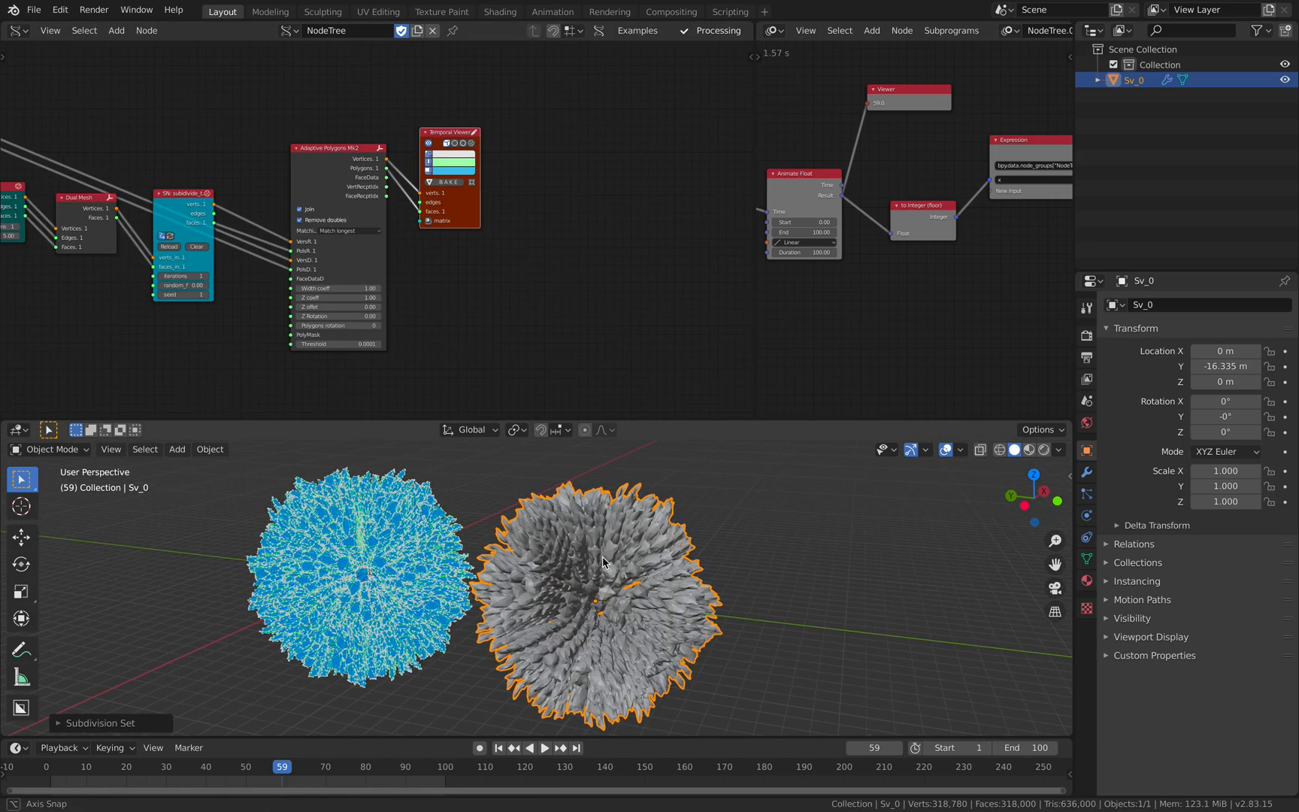
scroll(616, 560, up, 1)
middle_drag(698, 559, 758, 577)
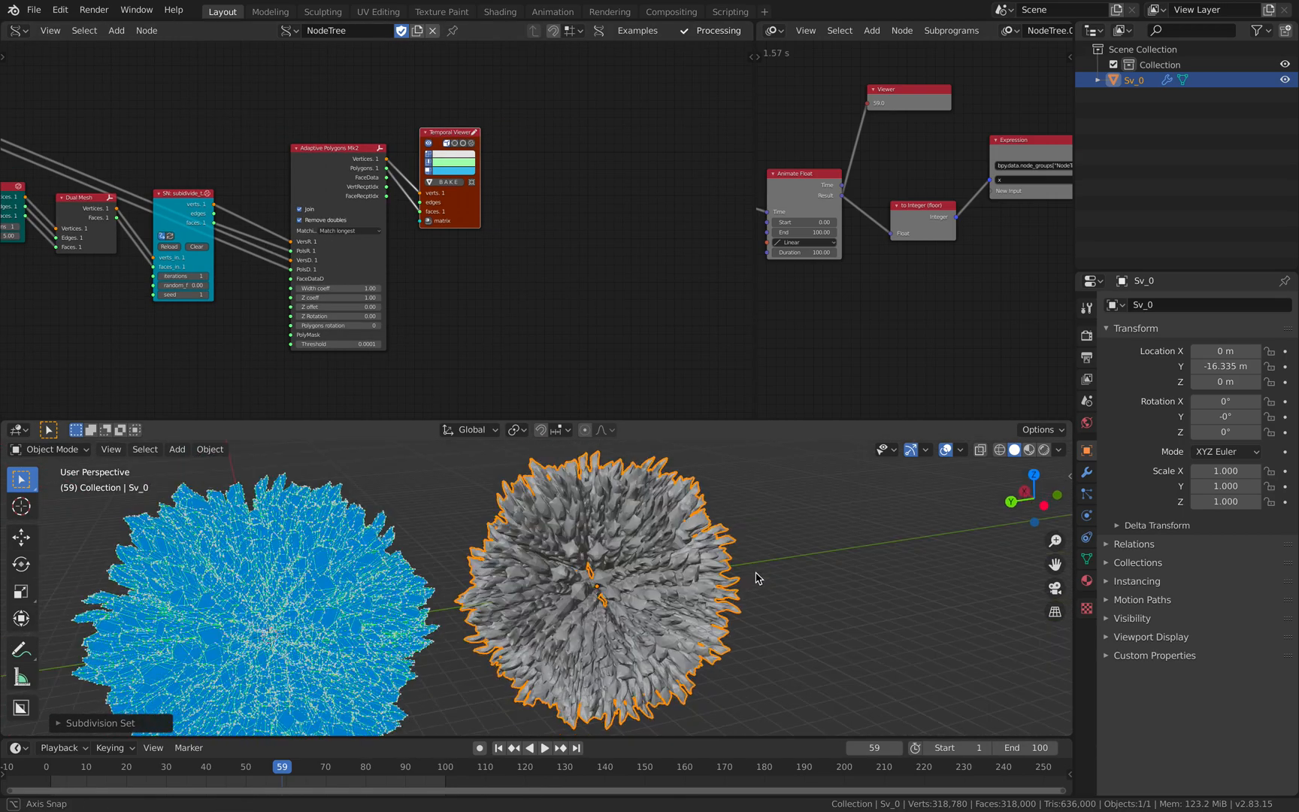
scroll(740, 578, up, 3)
scroll(740, 577, down, 6)
middle_drag(662, 573, 809, 551)
click(1087, 472)
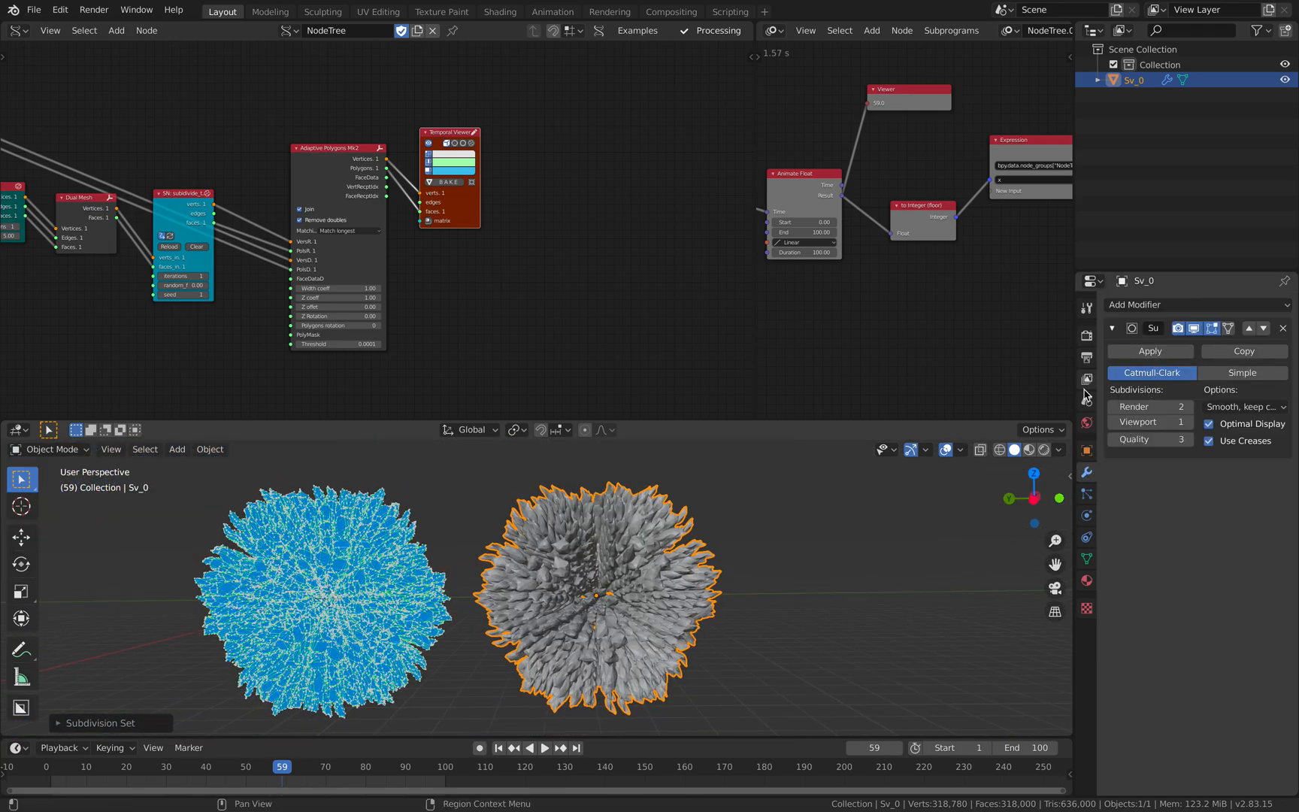
middle_drag(782, 560, 823, 560)
middle_drag(590, 530, 583, 573)
- Set the first MultiExtrude node's Scale Noise to 0.41 and play the animation in reverse
scroll(347, 245, down, 5)
middle_drag(347, 245, 570, 234)
scroll(409, 231, down, 3)
middle_drag(432, 218, 583, 198)
scroll(362, 119, up, 4)
scroll(345, 187, up, 3)
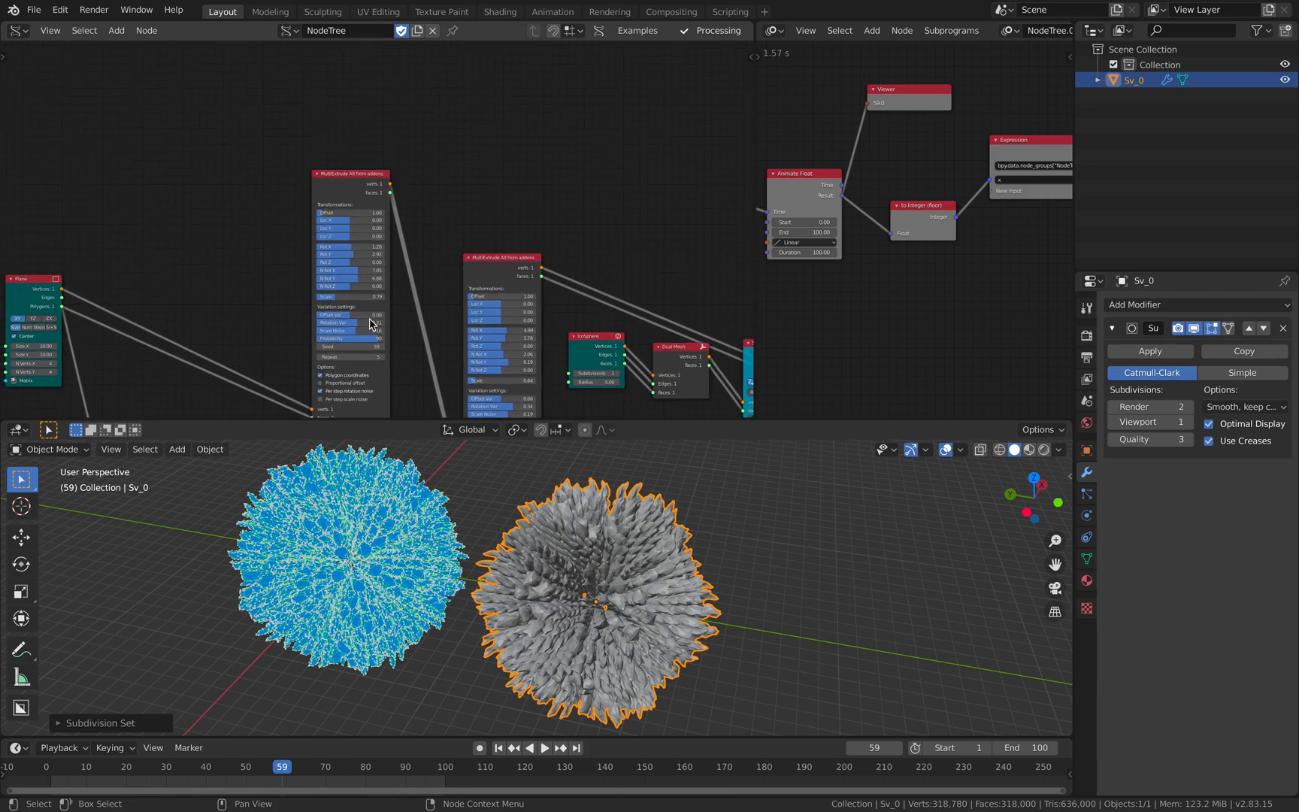
drag(349, 124, 333, 108)
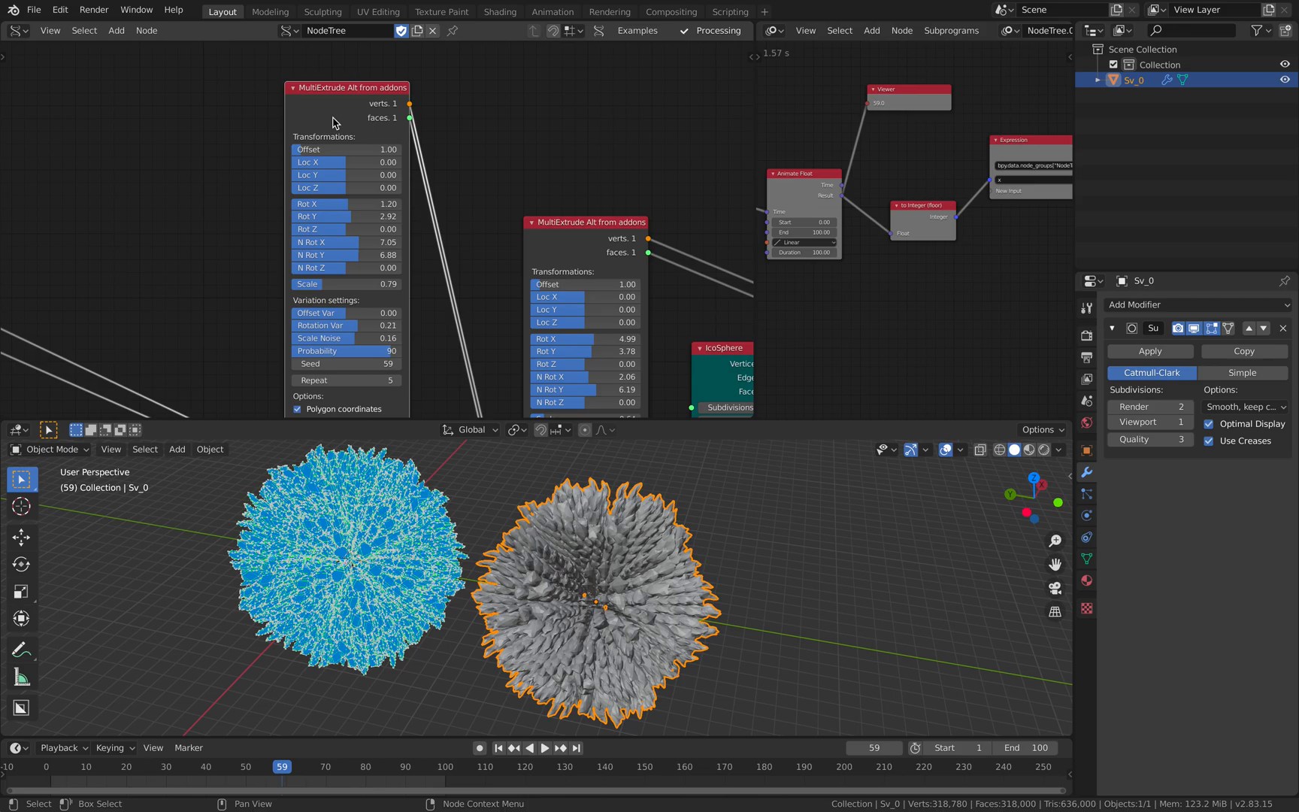
scroll(332, 117, down, 3)
middle_drag(317, 201, 374, 134)
scroll(374, 134, down, 3)
scroll(374, 133, up, 5)
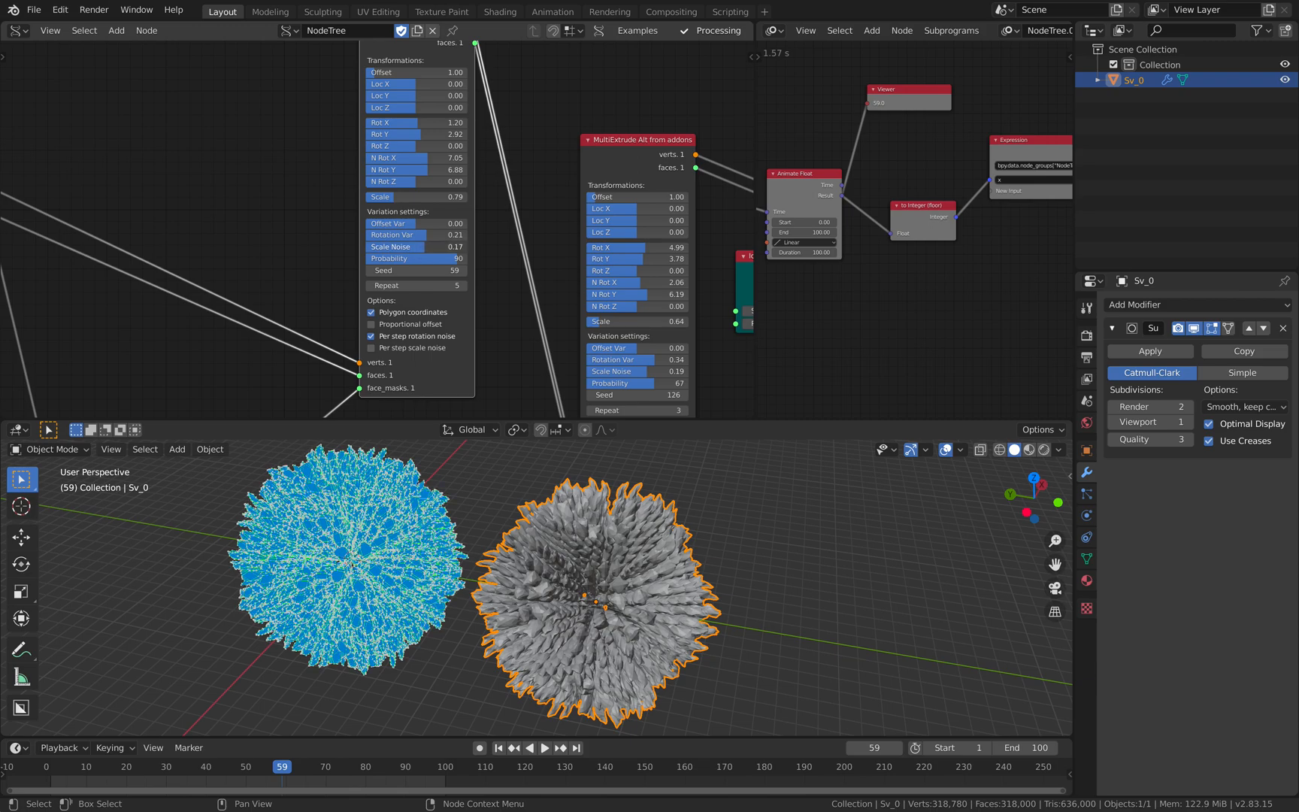
drag(421, 247, 436, 246)
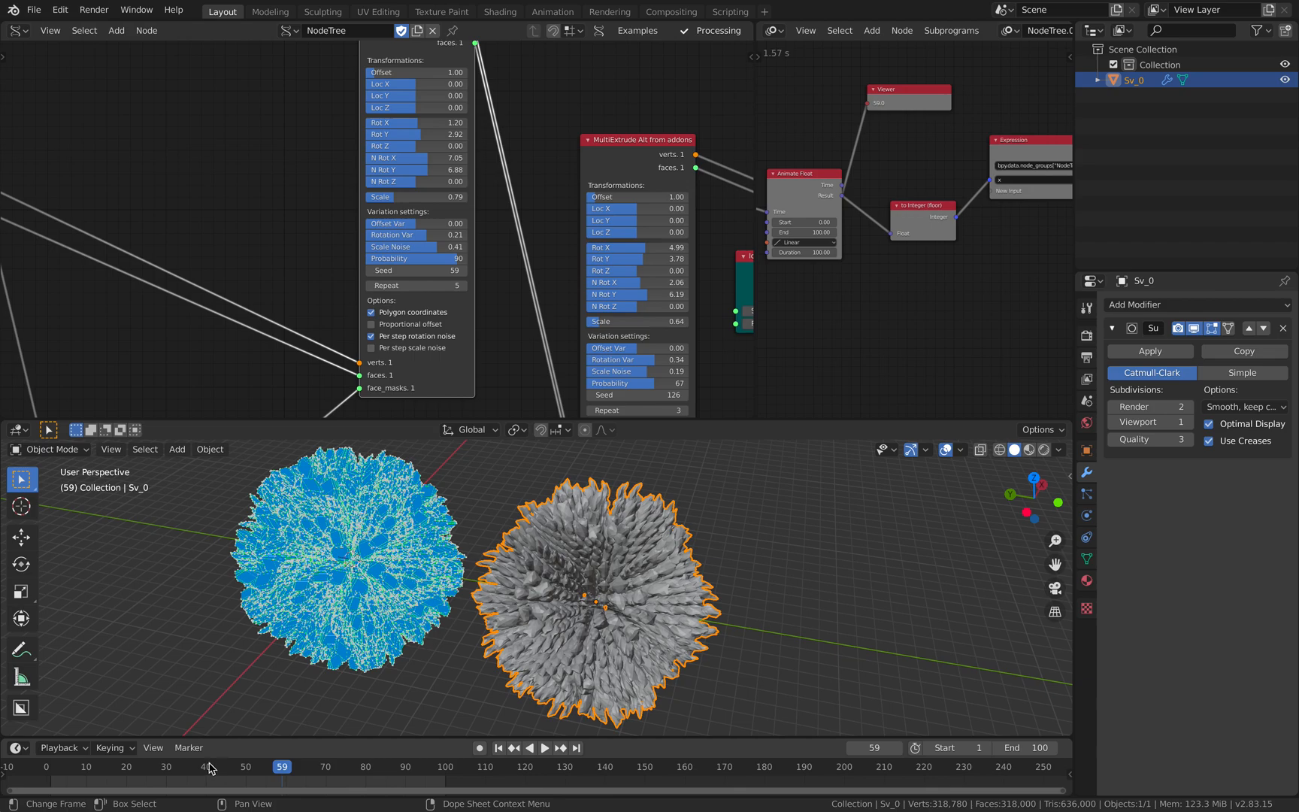
key(shift+ctrl+space)
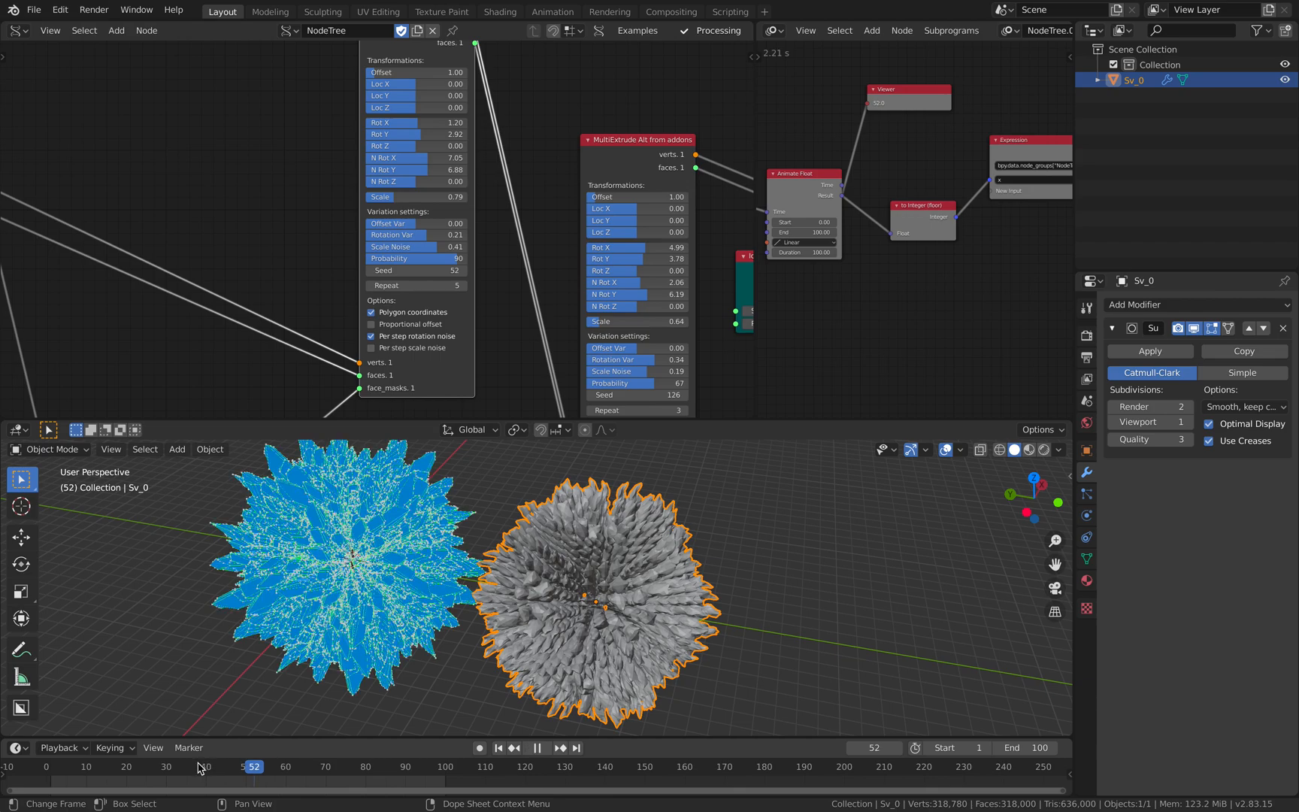
- Play the animation in reverse and compare the changing preview with the deselected baked mesh
click(369, 532)
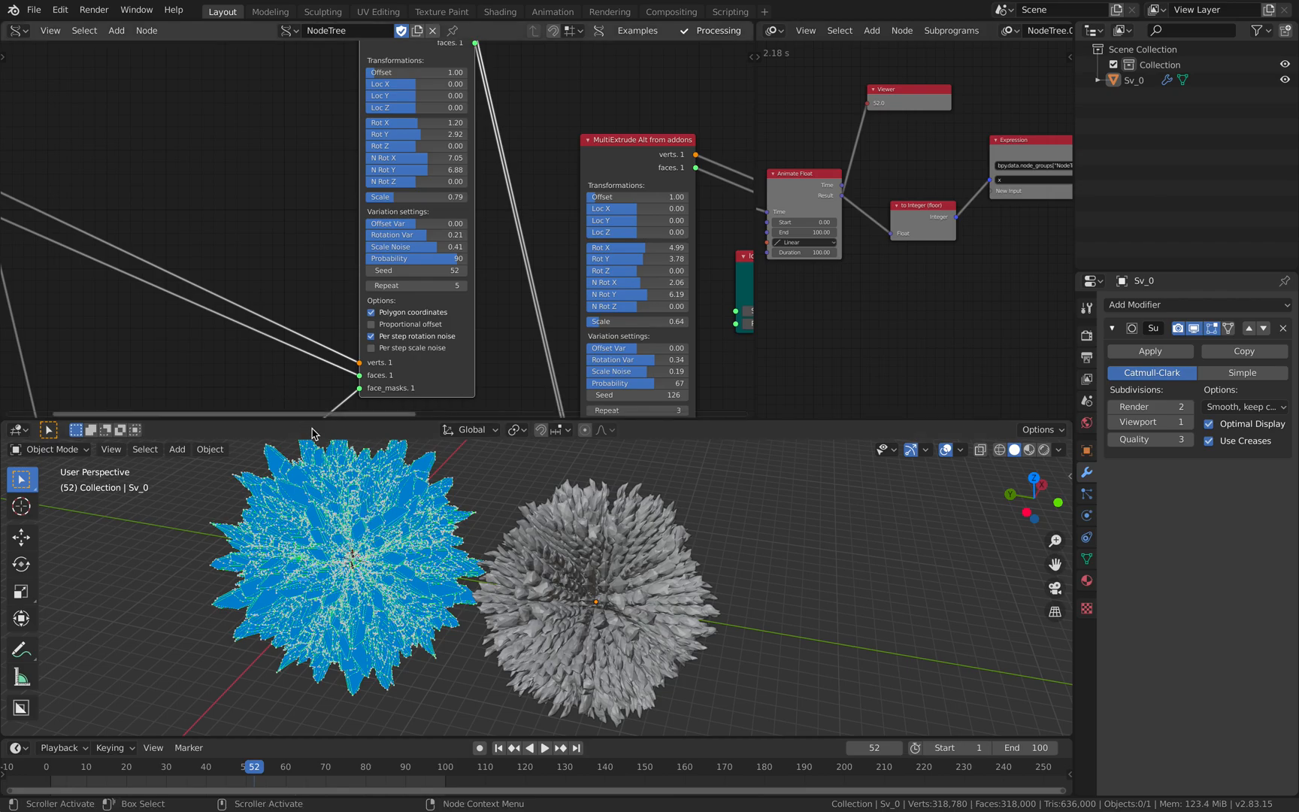
middle_drag(378, 539, 395, 529)
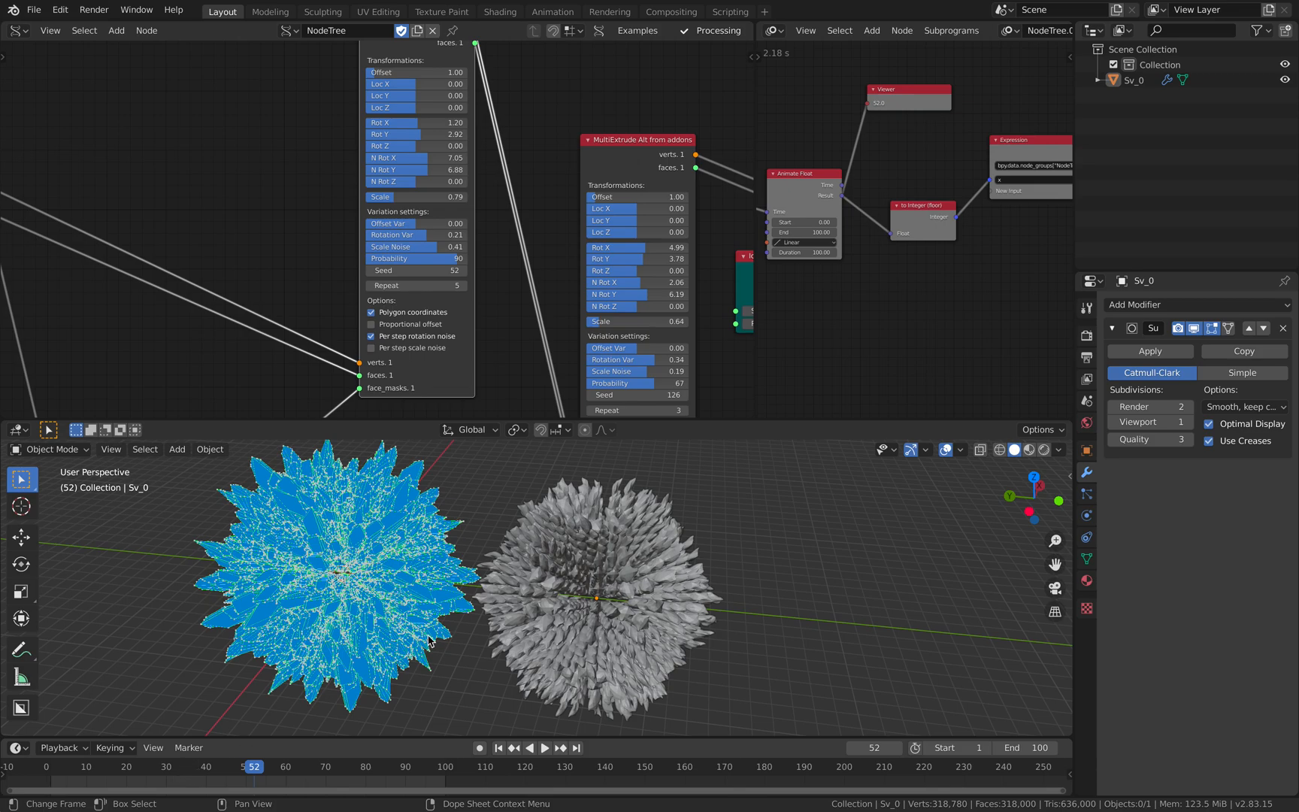
key(shift+ctrl+space)
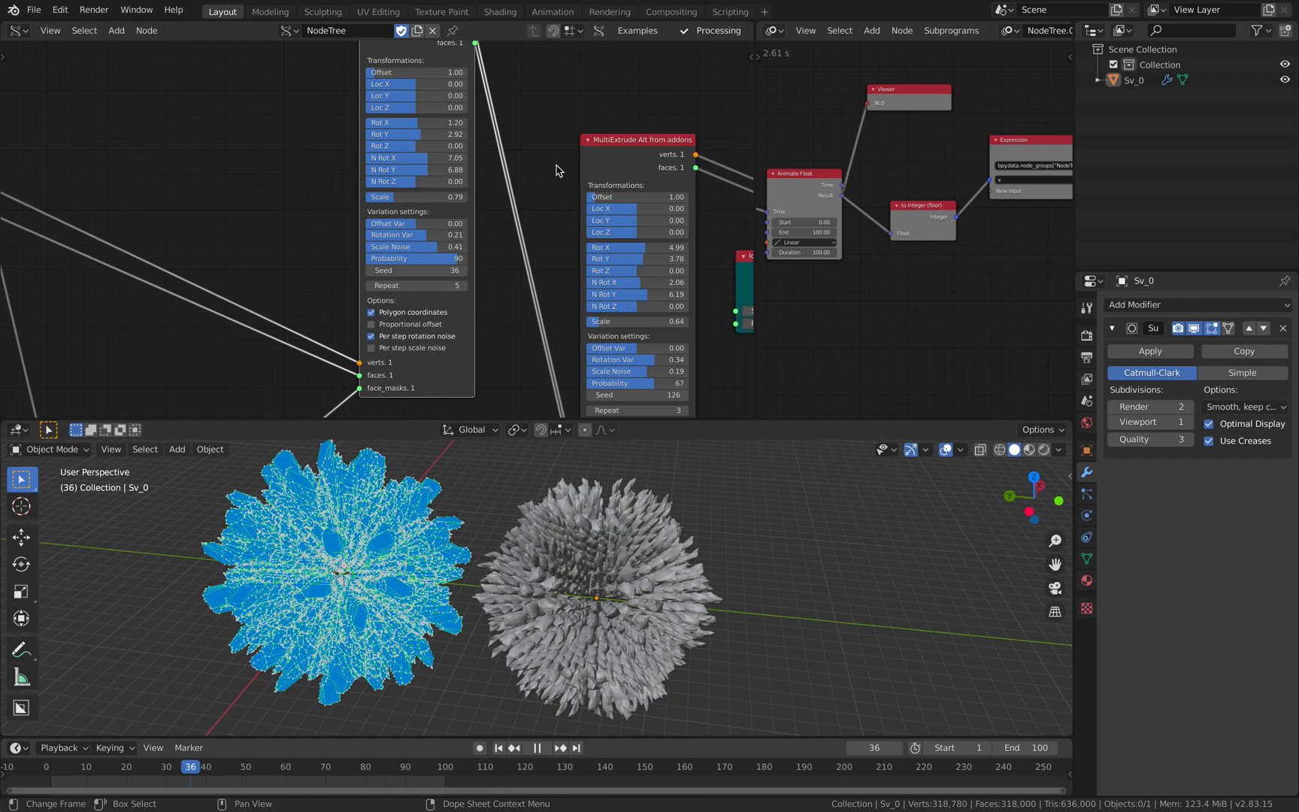
middle_drag(539, 165, 410, 161)
middle_drag(387, 602, 369, 623)
middle_drag(511, 242, 325, 242)
mouse_move(572, 239)
middle_down()
mouse_move(422, 249)
mouse_move(369, 216)
mouse_move(497, 209)
middle_up()
scroll(370, 217, down, 2)
scroll(475, 218, down, 3)
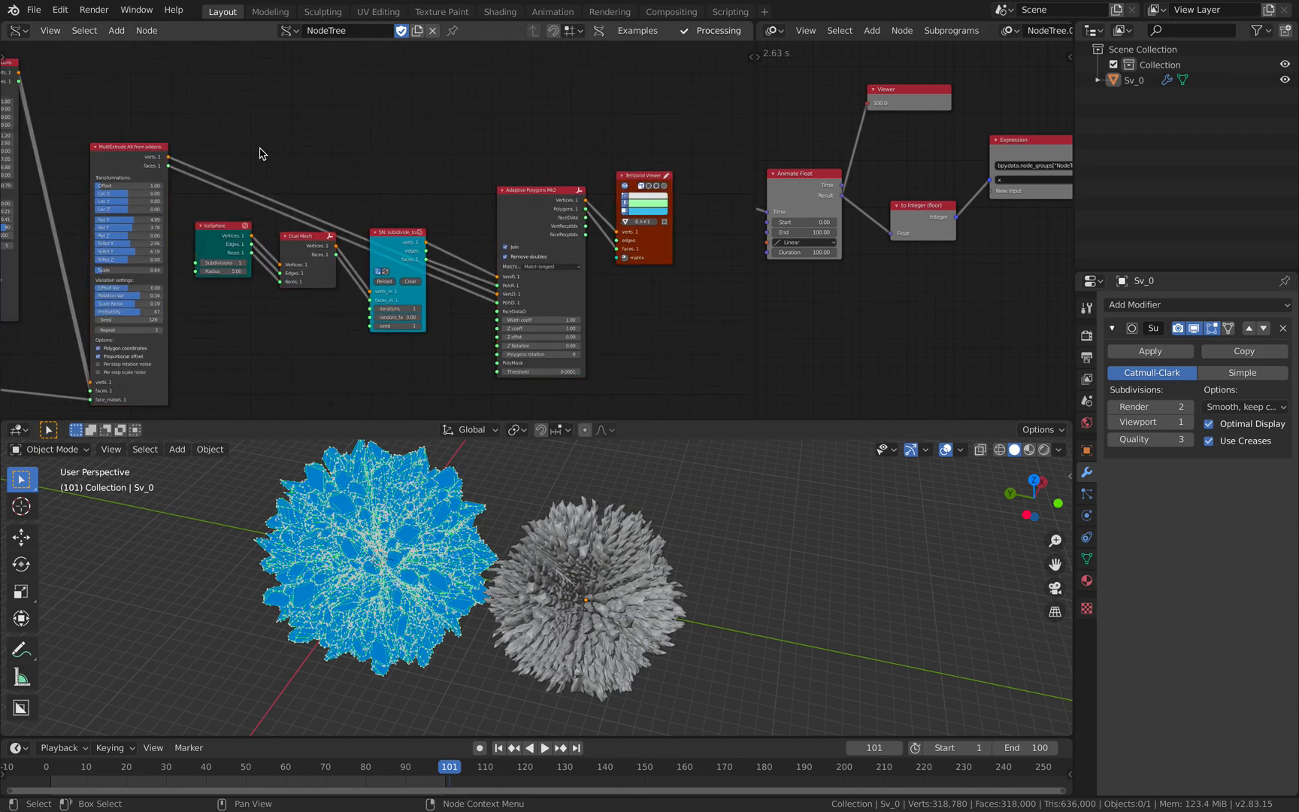
- Save the file, and save a new incremental version as multi_extrude_advanced_002.blend
key(super+s)
click(34, 10)
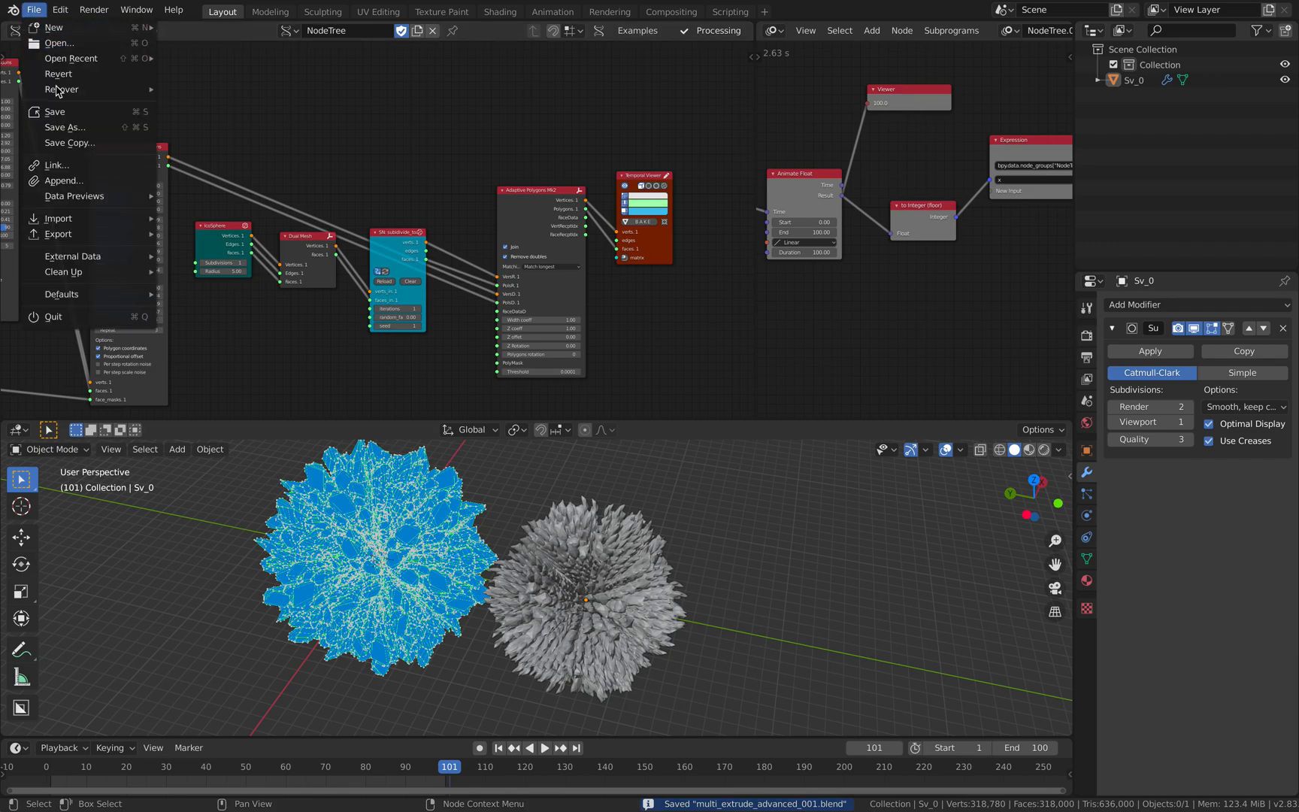
click(65, 127)
click(848, 693)
click(1031, 694)
- Delete the IcoSphere, Dual Mesh, subdivide, Adaptive Polygons and viewer nodes, and connect a new Temporal Viewer to the second MultiExtrude node
drag(327, 210, 674, 405)
key(x)
middle_drag(135, 161, 365, 154)
drag(335, 148, 359, 126)
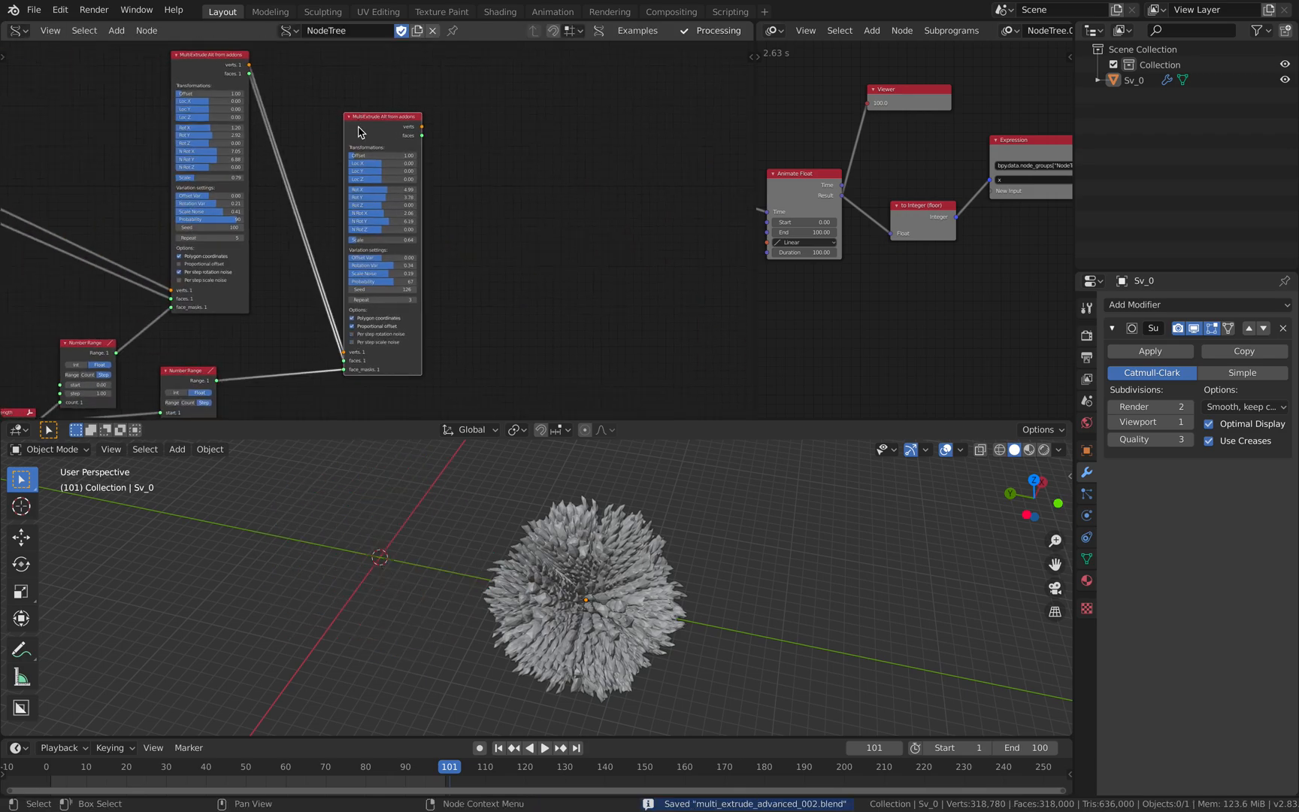
ctrl+shift+click(380, 125)
mouse_move(521, 573)
middle_down()
mouse_move(512, 483)
mouse_move(561, 541)
middle_up()
scroll(561, 543, up, 3)
scroll(490, 219, up, 3)
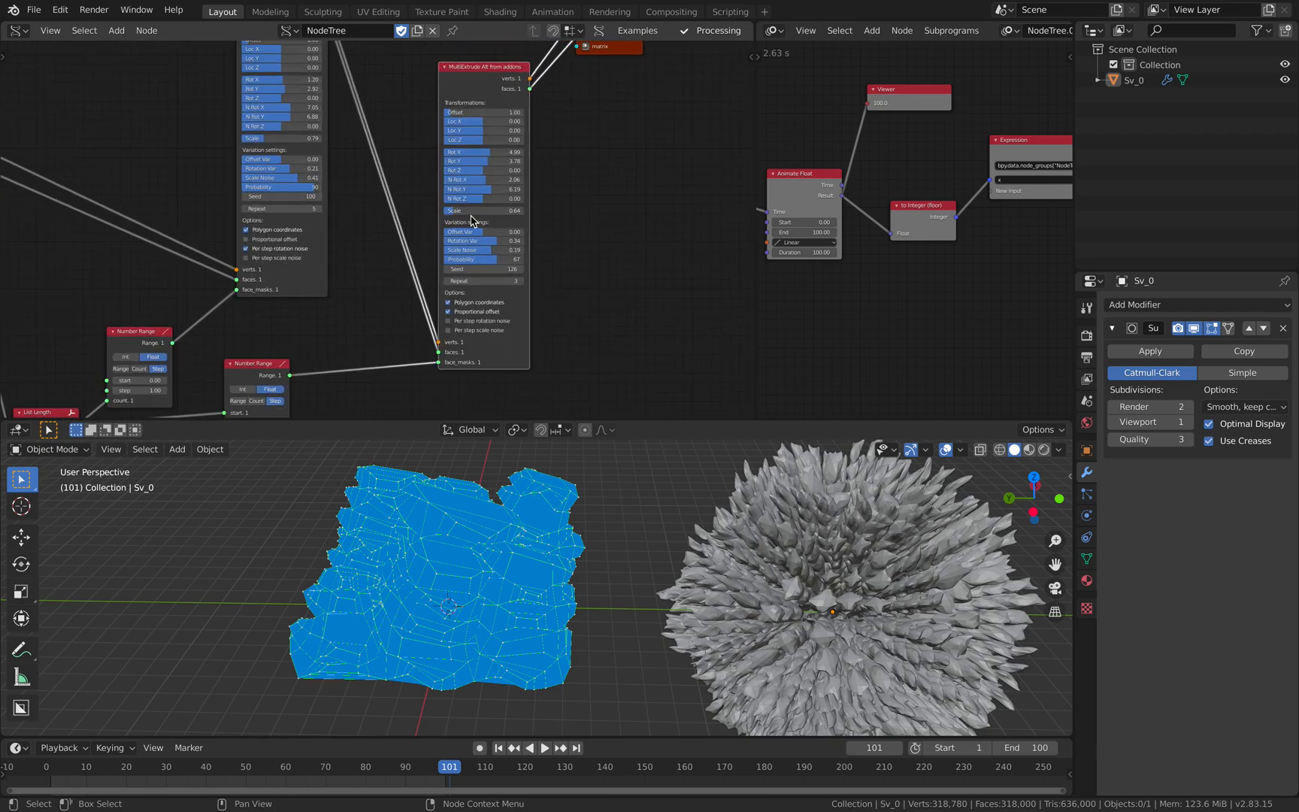
- Set the second MultiExtrude node's Repeat to 7, Scale to 0.81 and Scale Noise to 0.23
mouse_move(490, 207)
mouse_down()
mouse_move(519, 206)
mouse_move(486, 207)
mouse_up()
click(545, 290)
drag(545, 290, 547, 298)
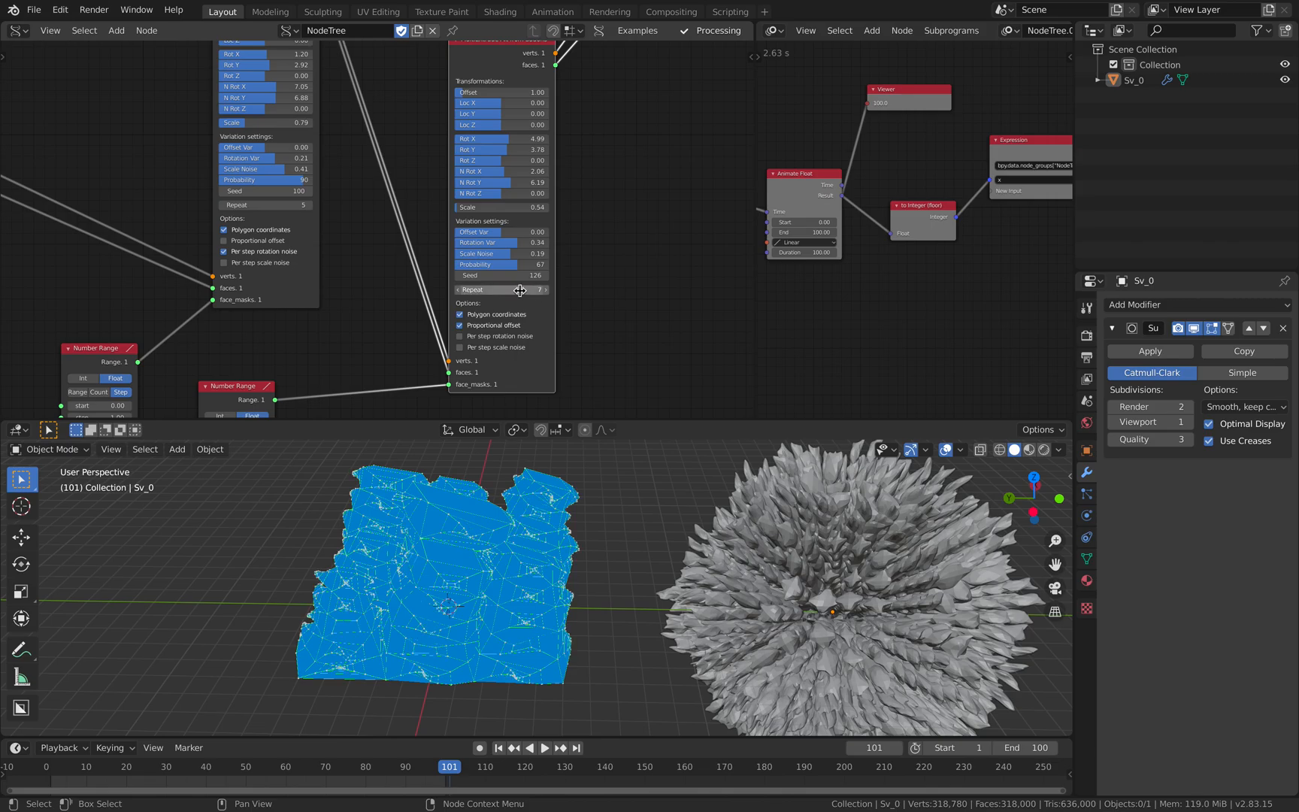
drag(500, 207, 542, 207)
mouse_move(480, 254)
mouse_down()
mouse_move(536, 253)
mouse_move(485, 253)
mouse_up()
- Move the spiky baked mesh in positive Y to the other side of the preview
scroll(545, 623, down, 4)
middle_drag(545, 624, 680, 585)
click(680, 584)
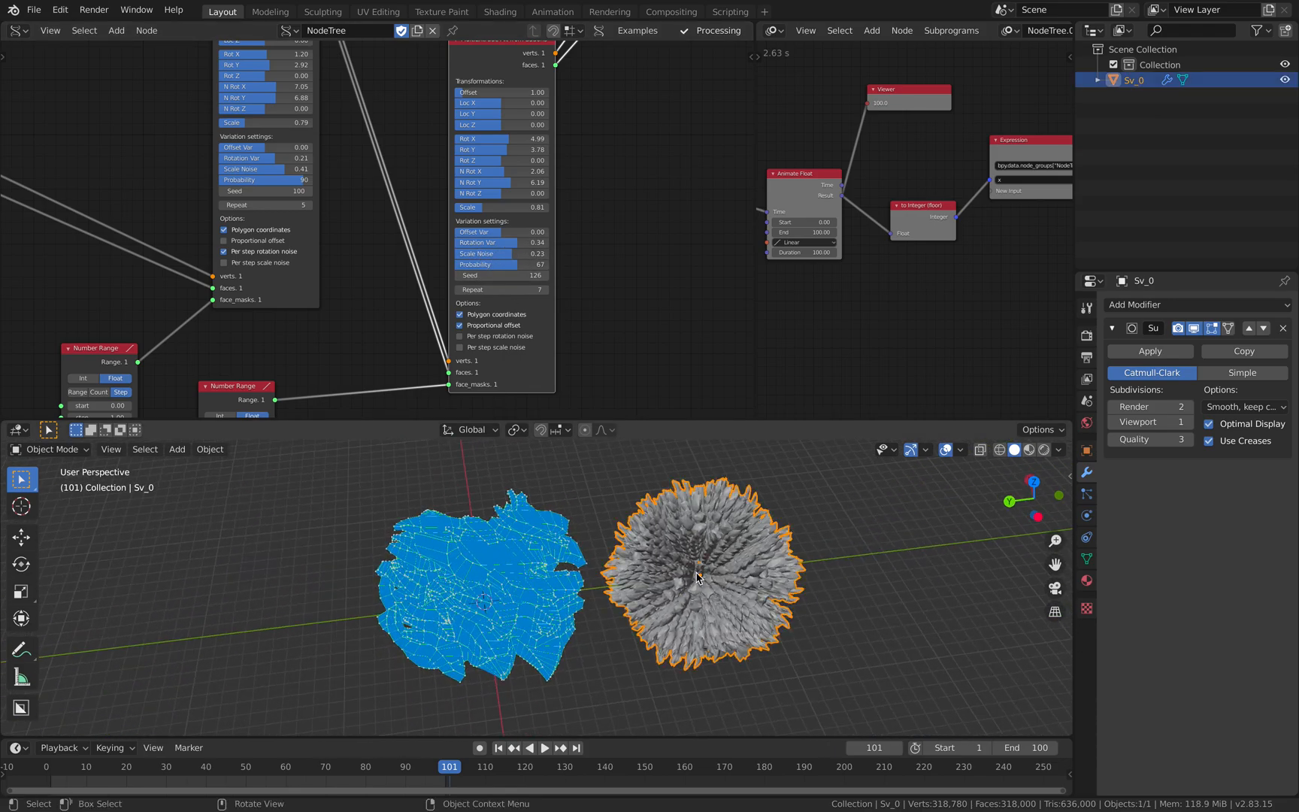
key(g)
key(y)
click(244, 628)
middle_drag(644, 536, 564, 537)
- Bake the second MultiExtrude result as a mesh, move it in negative Y beside the preview, and inspect its shape
middle_drag(514, 185, 310, 366)
click(439, 145)
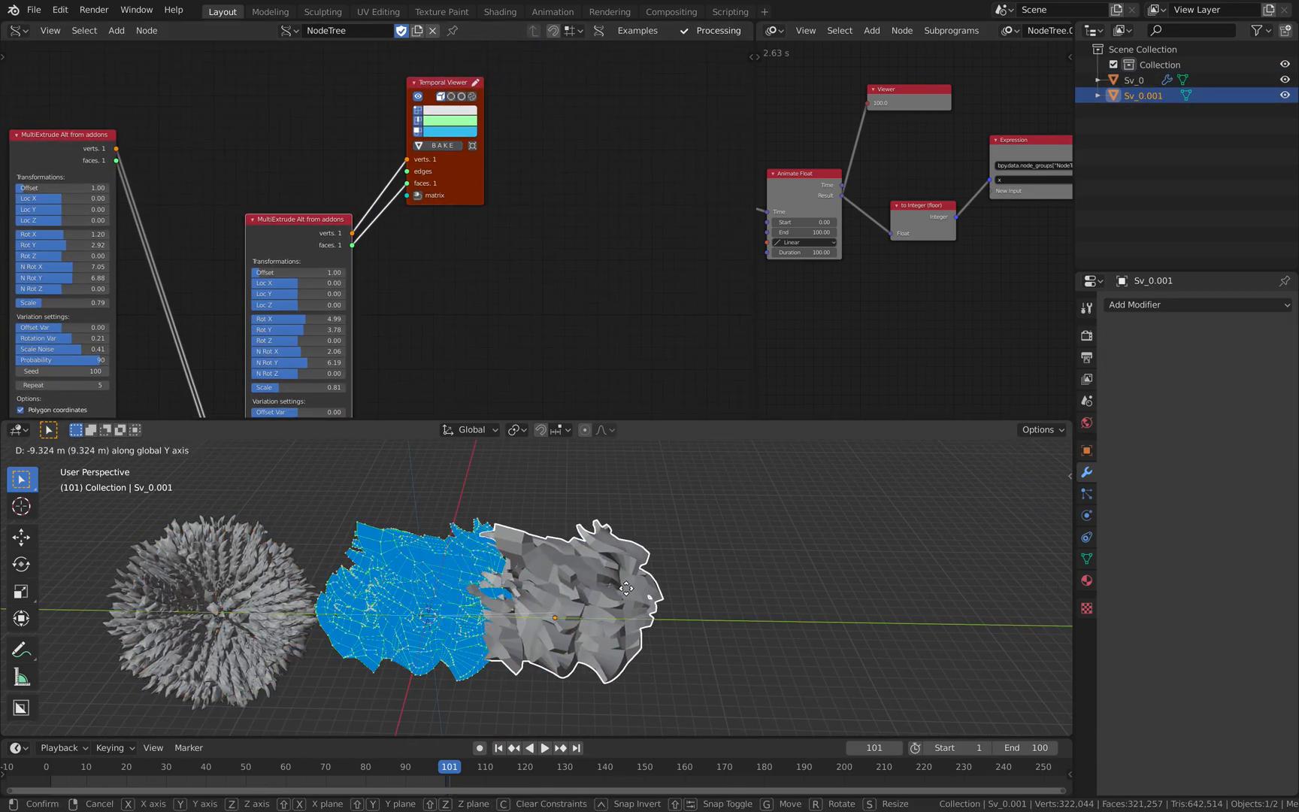
middle_drag(571, 677, 636, 640)
scroll(636, 641, up, 3)
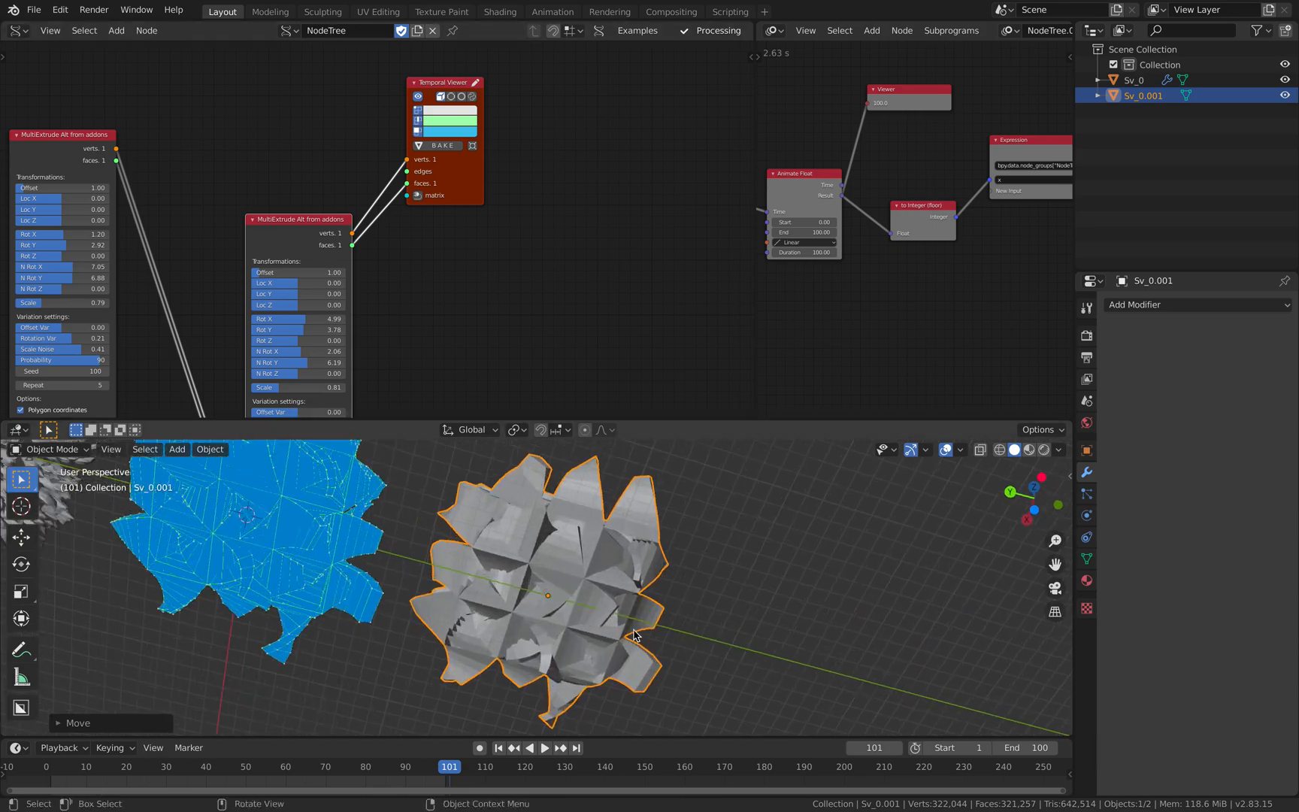
middle_drag(581, 601, 529, 545)
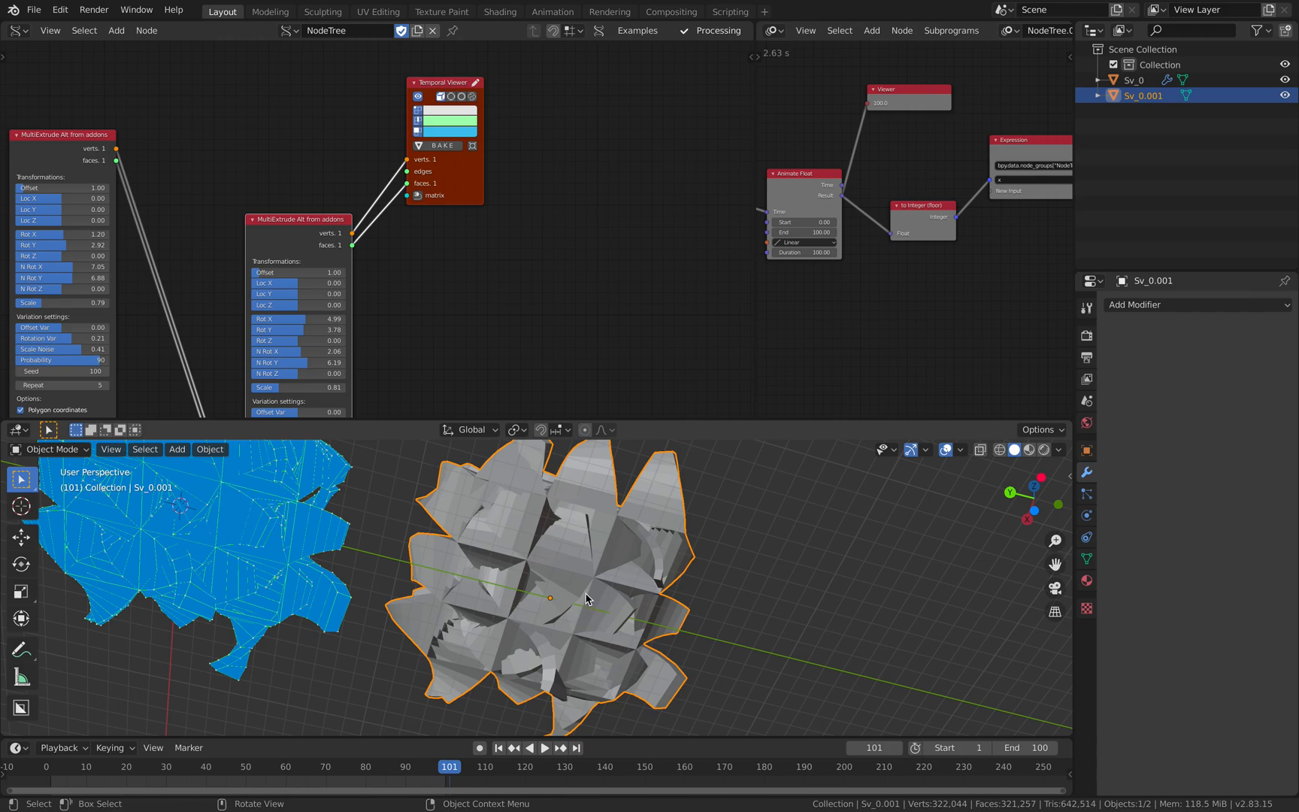
middle_drag(539, 569, 560, 661)
- Lower the Plane node's X and Y vertex counts and set the second MultiExtrude node's Scale to 0.78
middle_drag(82, 274, 295, 196)
scroll(395, 225, down, 2)
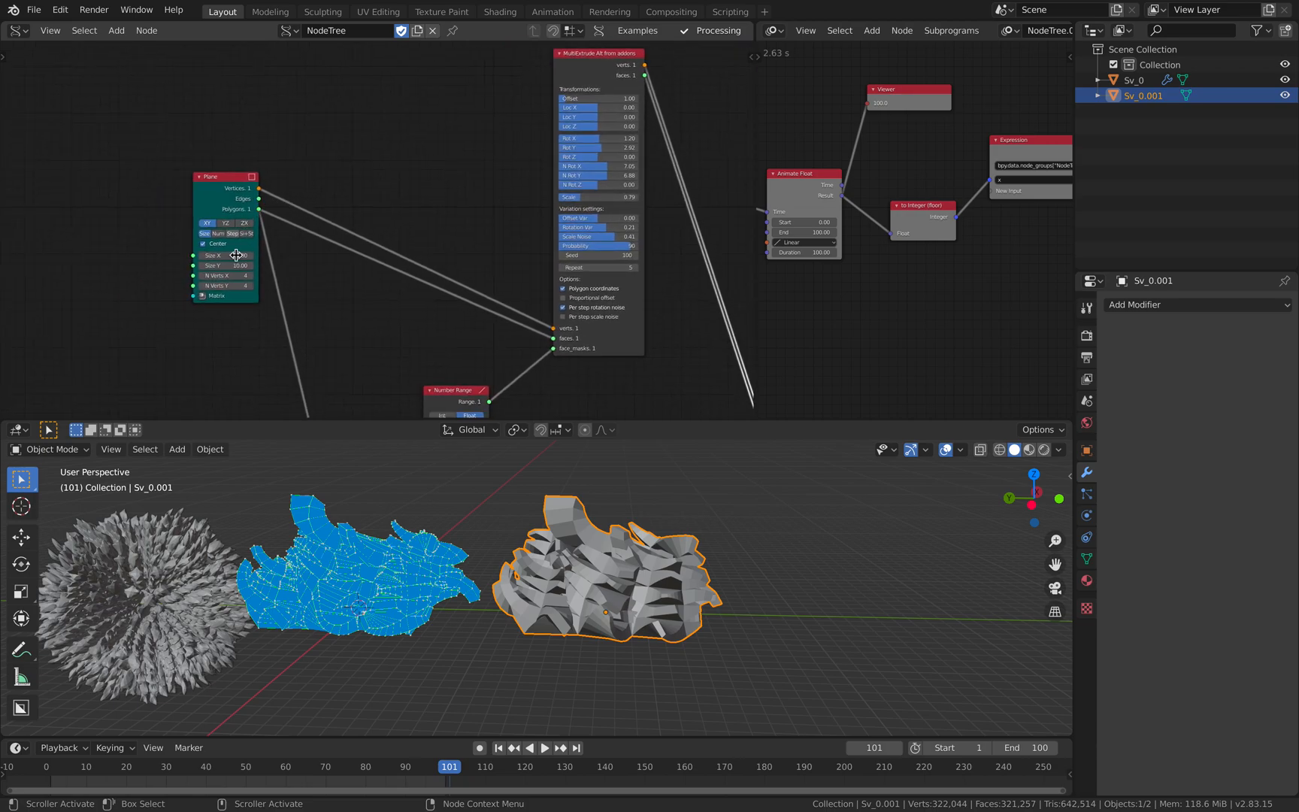
drag(227, 278, 213, 286)
middle_drag(351, 542, 400, 575)
middle_drag(358, 294, 48, 251)
scroll(482, 237, up, 1)
mouse_move(485, 226)
mouse_down()
mouse_move(505, 226)
mouse_move(478, 226)
mouse_up()
middle_drag(506, 513, 518, 465)
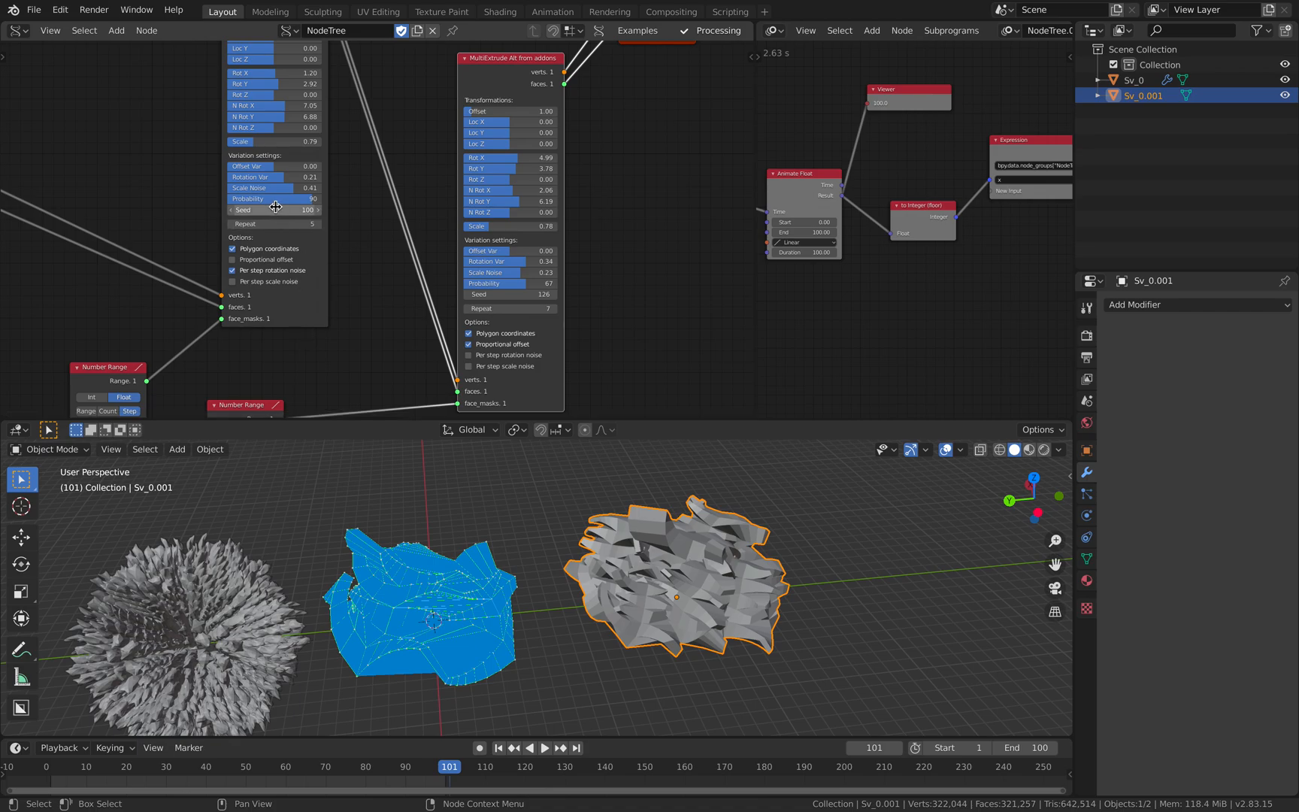
- Set Loc Z 1.95 and Offset 2.83 on the first MultiExtrude, and Loc Y -0.80, Loc Z -0.34, Offset 3.61, Repeat 3 on the second
middle_drag(182, 137, 182, 200)
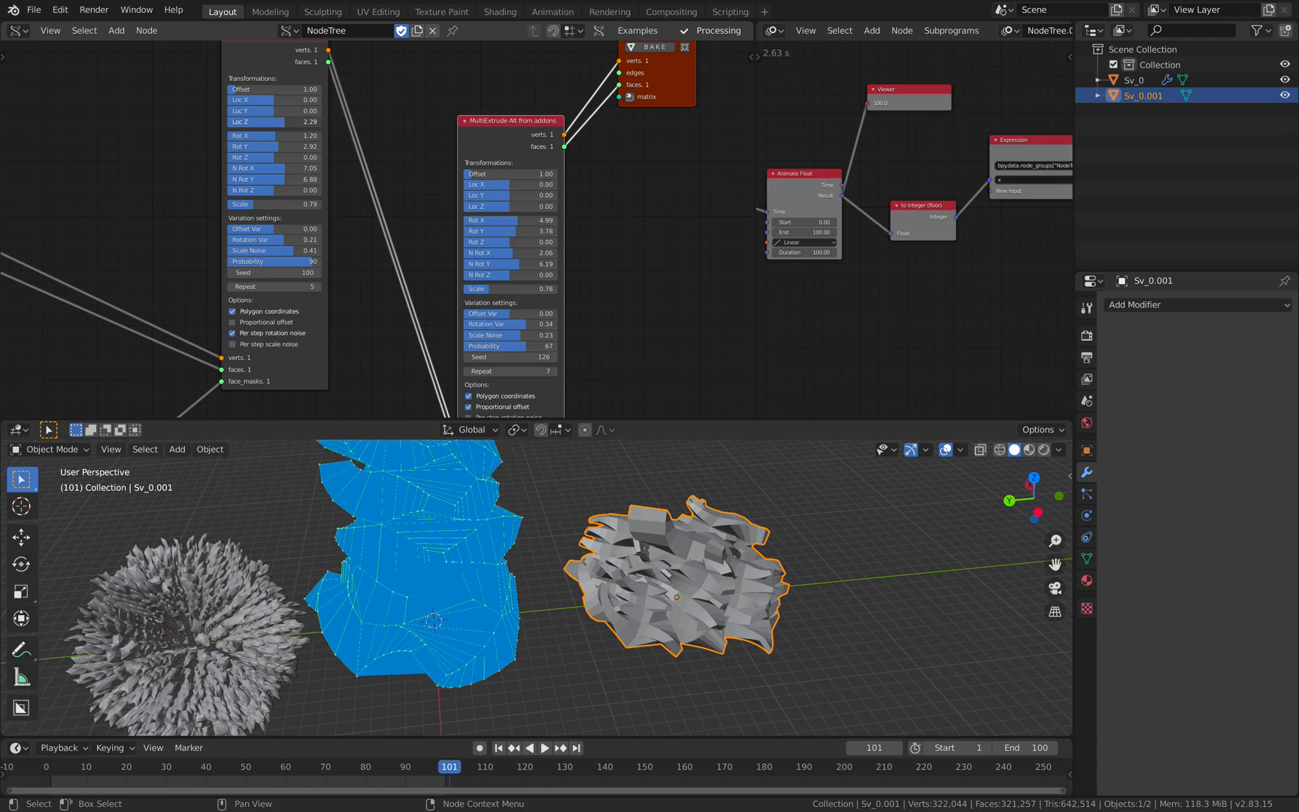
middle_drag(482, 327, 444, 304)
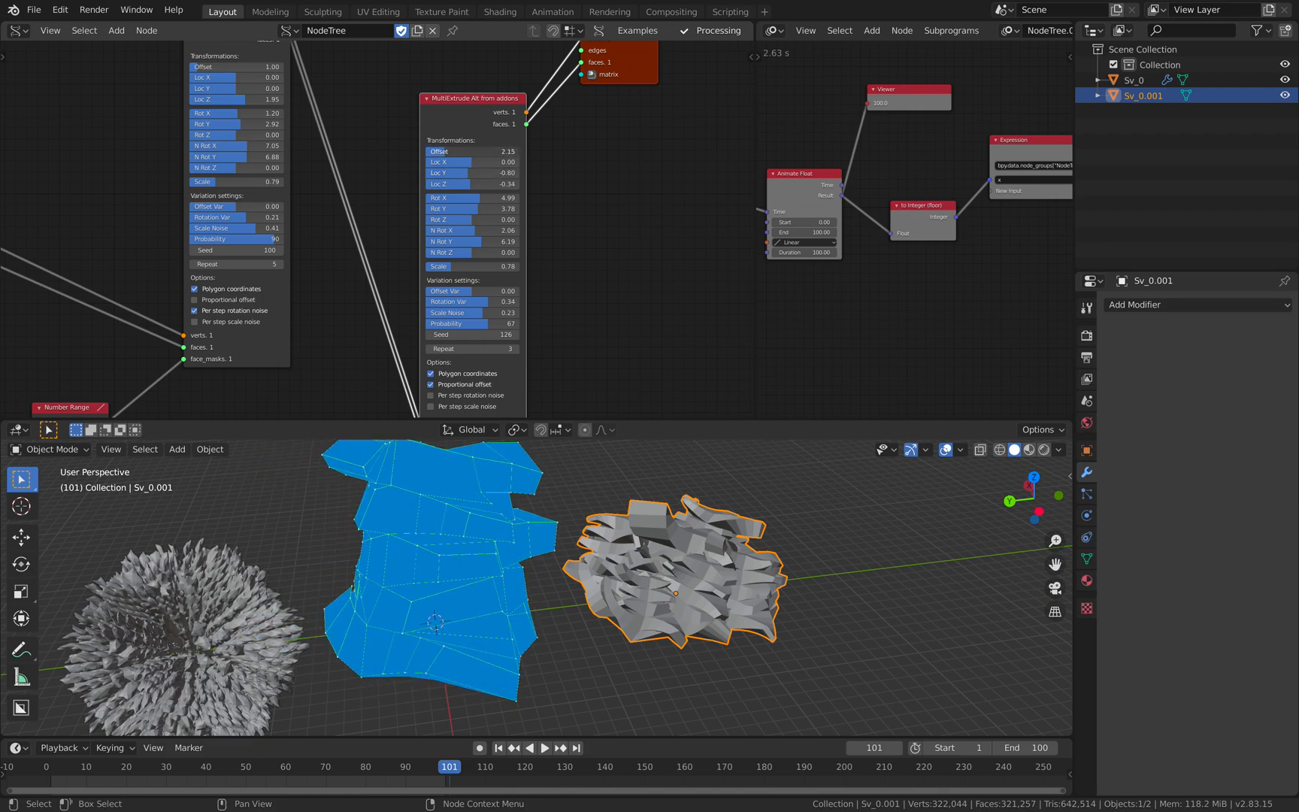
drag(428, 152, 458, 152)
middle_drag(239, 70, 239, 105)
drag(234, 103, 254, 102)
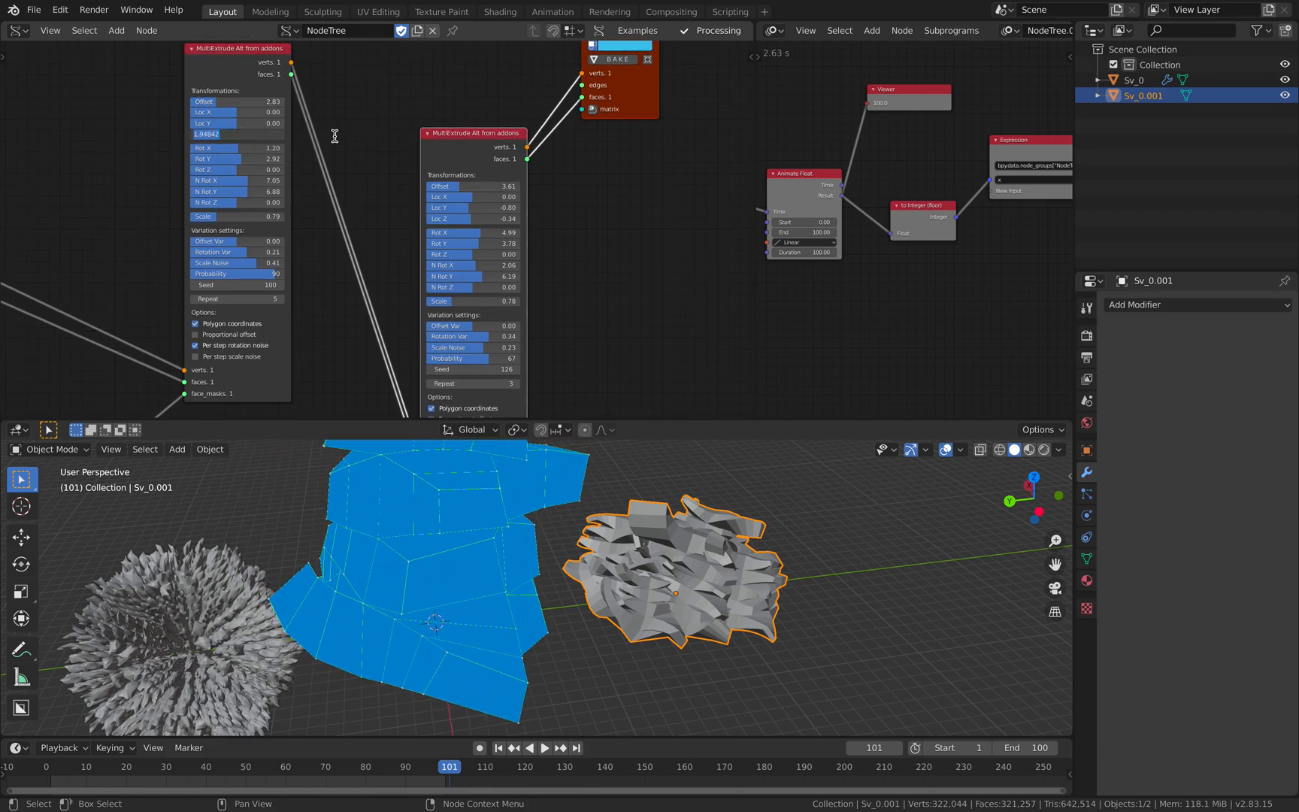
- Reset the Loc values of both MultiExtrude nodes to 0 and set the second node's Offset to 4.18
text(0)
key(Return)
text(0)
key(Return)
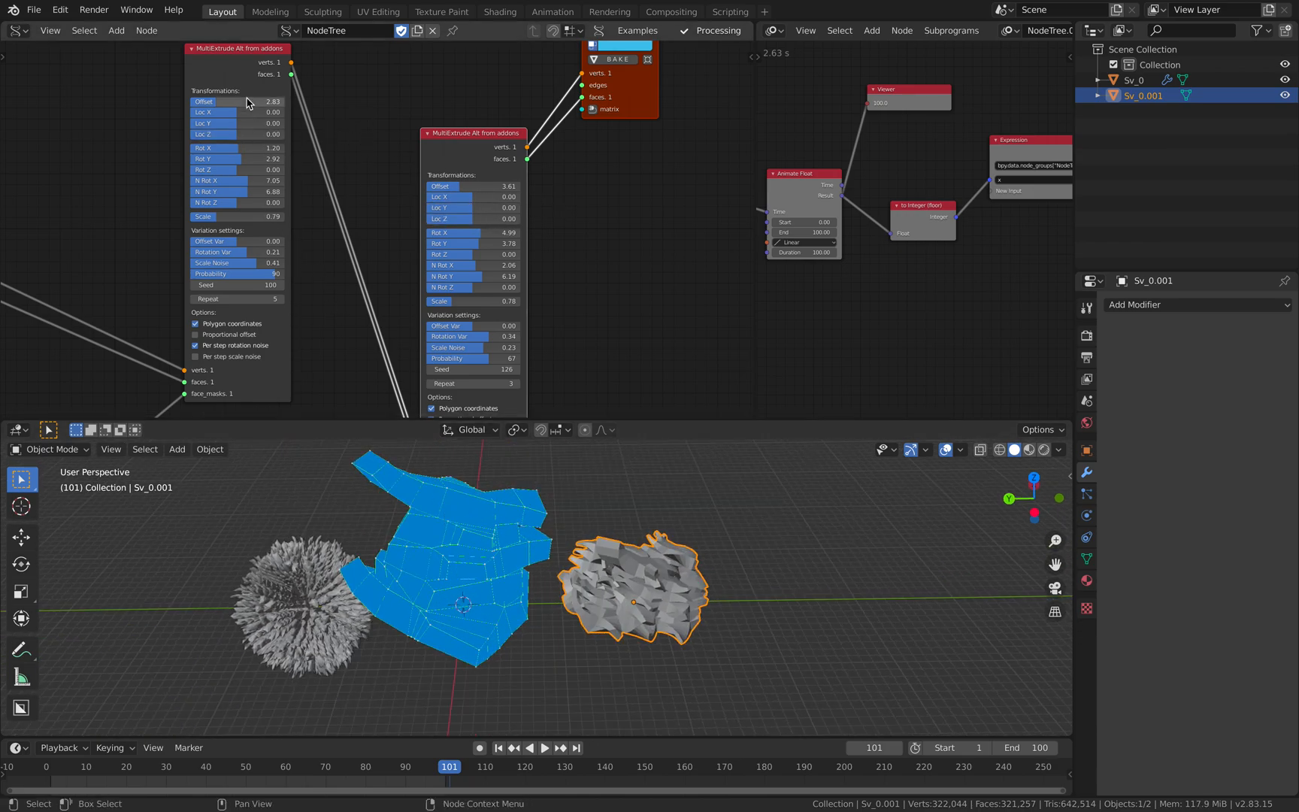
drag(444, 186, 454, 186)
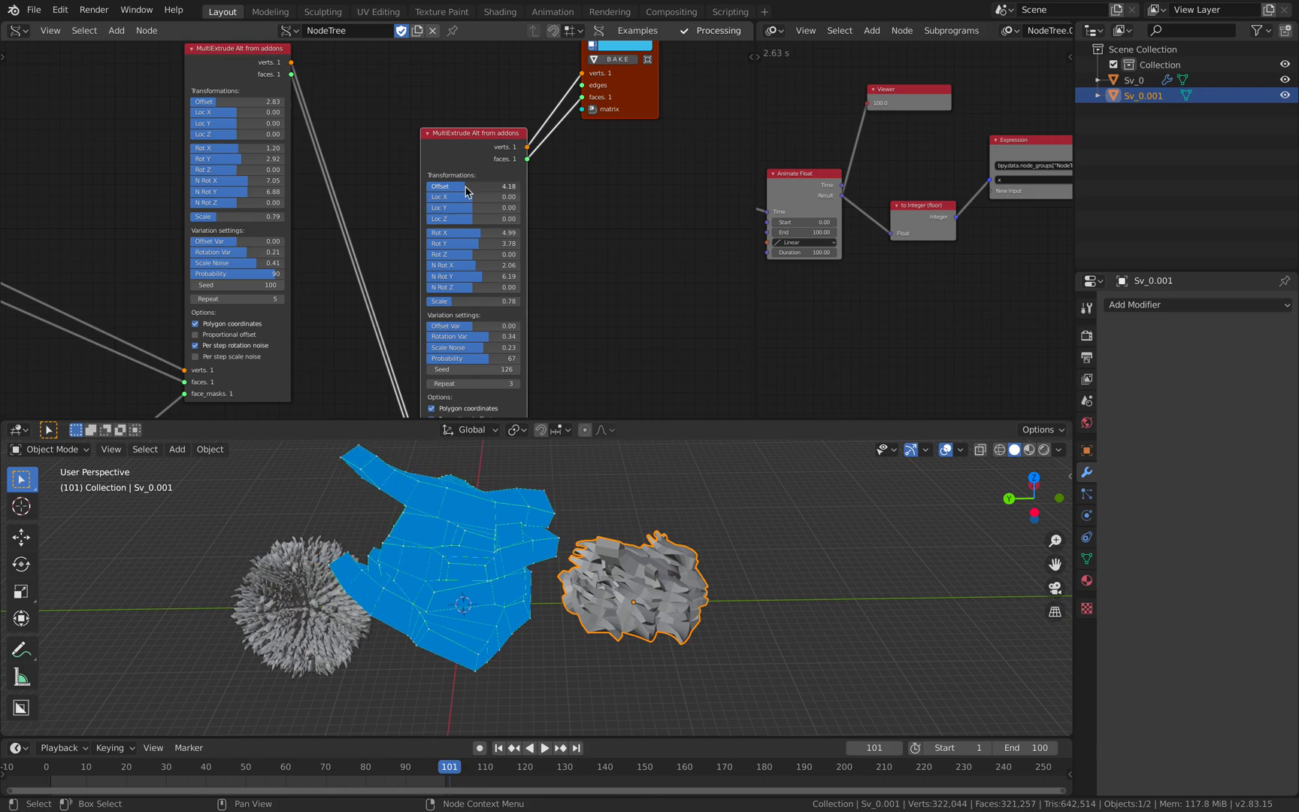
- Raise Offset Var on both MultiExtrude nodes and slightly increase the first node's Offset
middle_drag(554, 305, 526, 256)
drag(463, 276, 466, 277)
middle_drag(217, 132, 229, 155)
mouse_move(233, 214)
mouse_down()
mouse_move(279, 213)
mouse_move(248, 213)
mouse_up()
drag(214, 75, 218, 75)
- Bake the reshaped low-detail geometry as another mesh and move it along Y away from the preview
middle_drag(143, 131, 443, 69)
middle_drag(456, 574, 420, 621)
middle_drag(725, 227, 133, 415)
click(326, 185)
click(490, 584)
key(g)
key(y)
click(790, 580)
middle_drag(789, 580, 631, 621)
- Enlarge the 3D viewport and add an icosphere scaled to 5.175 at about X 26.8 m, Y -5.8 m, Z 6.6 m
drag(639, 420, 639, 226)
middle_drag(586, 421, 526, 441)
key(shift+a)
mouse_move(526, 439)
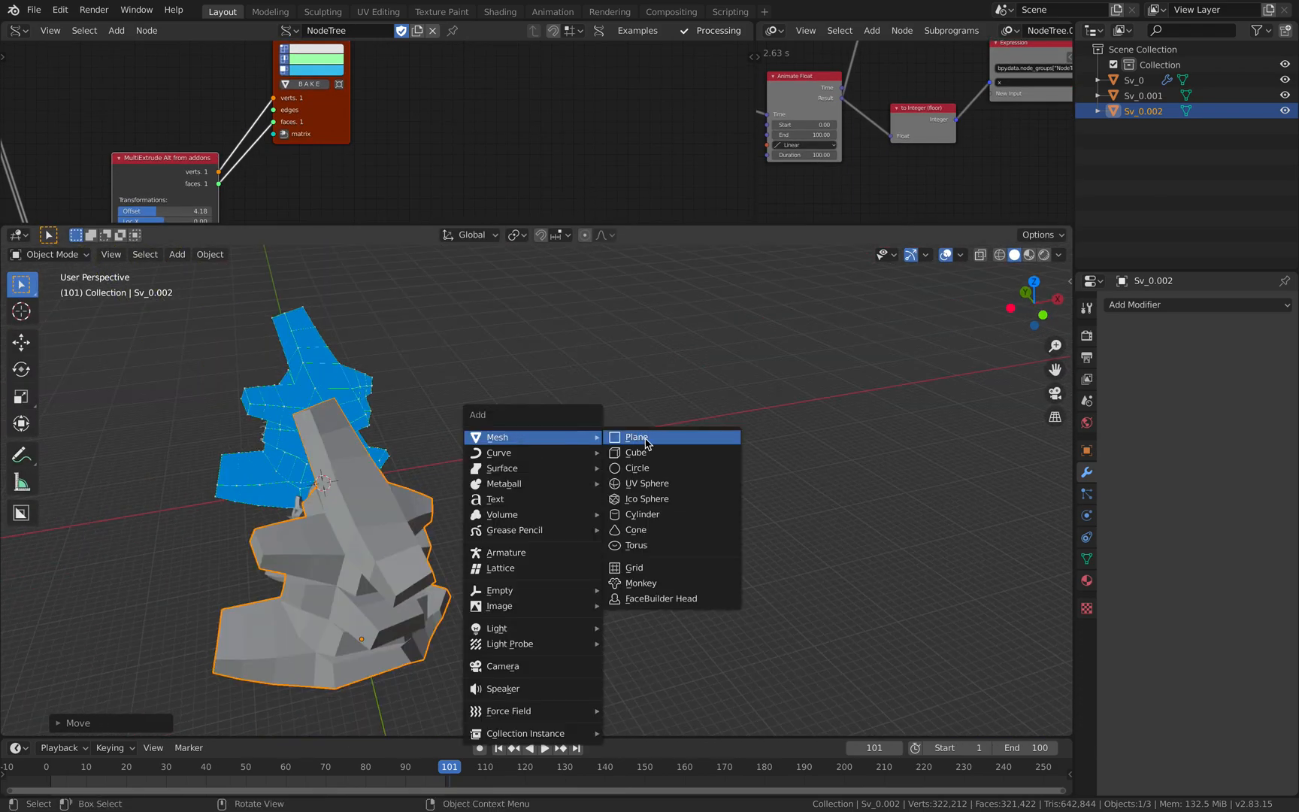
click(648, 498)
key(g)
key(s)
click(774, 636)
middle_drag(746, 562, 665, 492)
- Look for the Tissue tools in the viewport sidebar and enable the Mesh: Tissue add-on in the preferences
key(n)
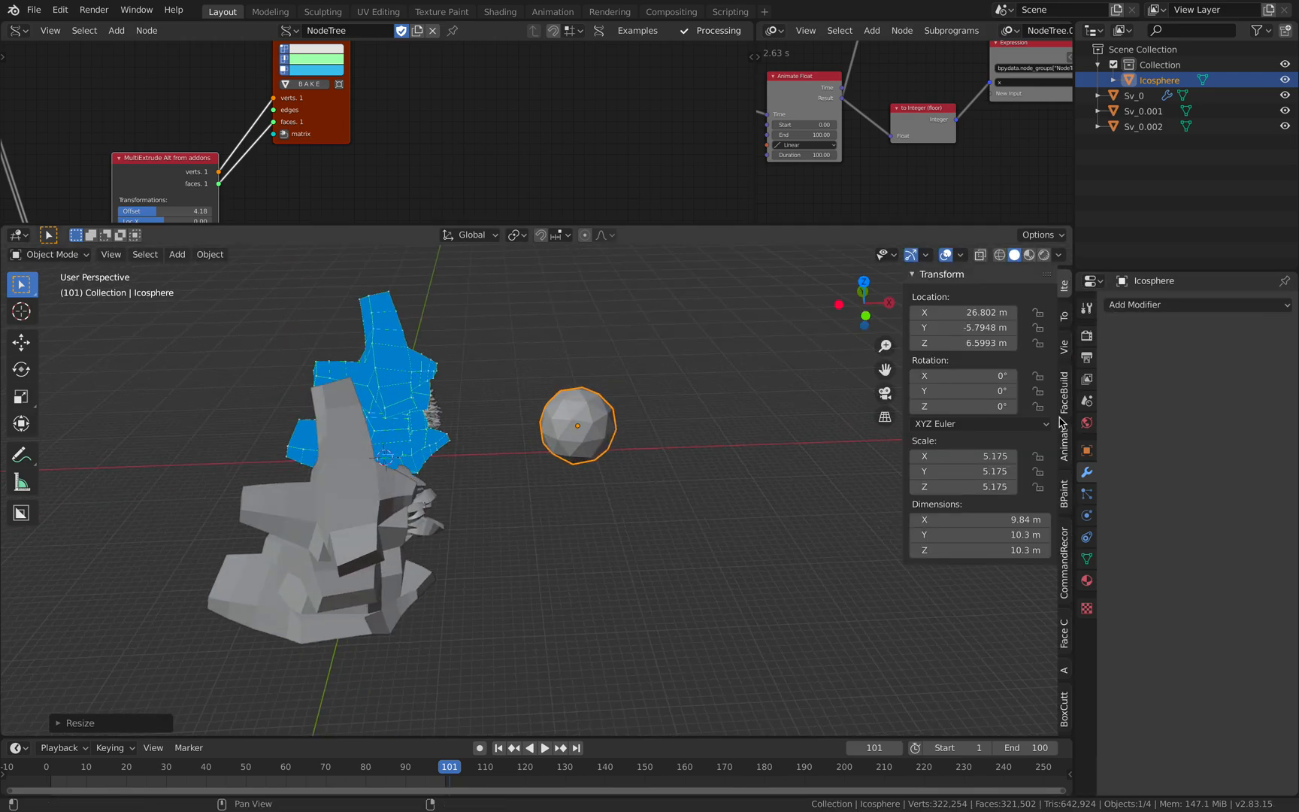
click(1063, 646)
click(1066, 695)
click(1067, 669)
click(1064, 587)
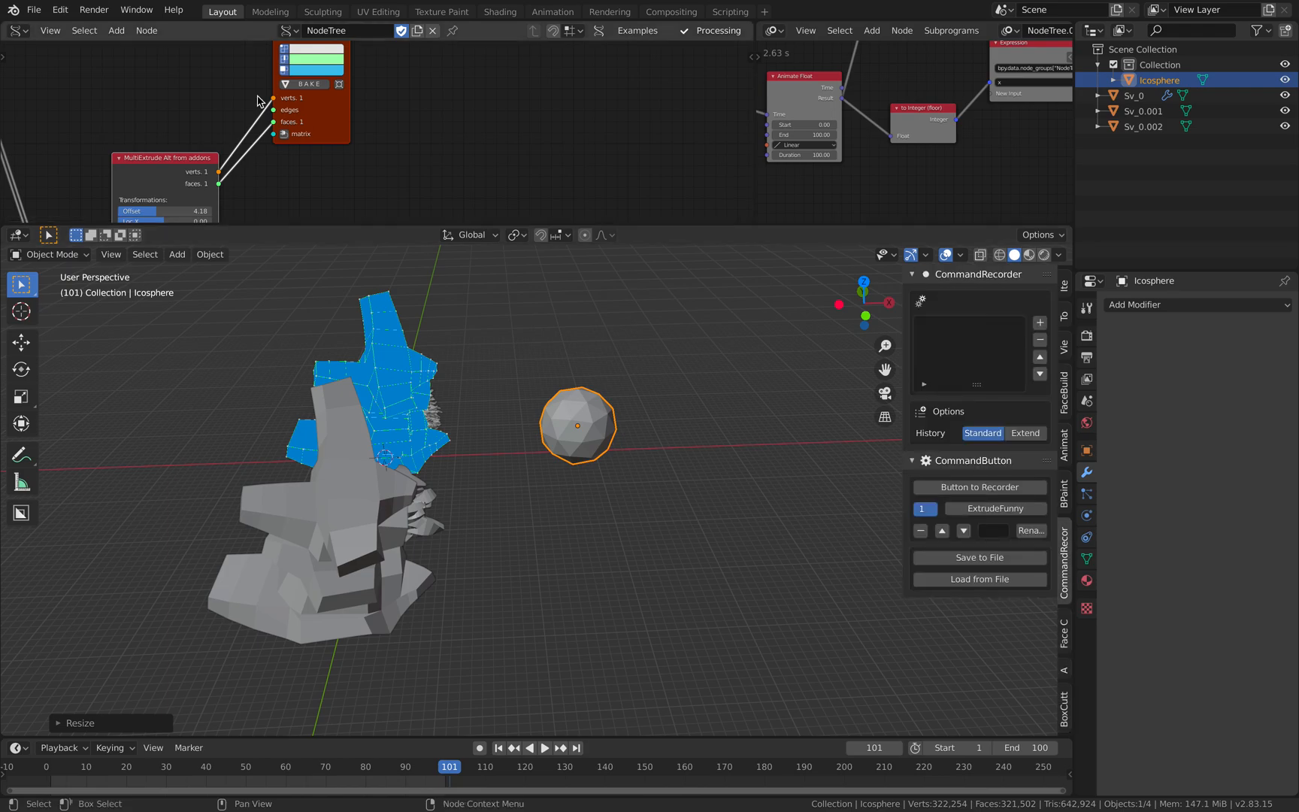
click(60, 9)
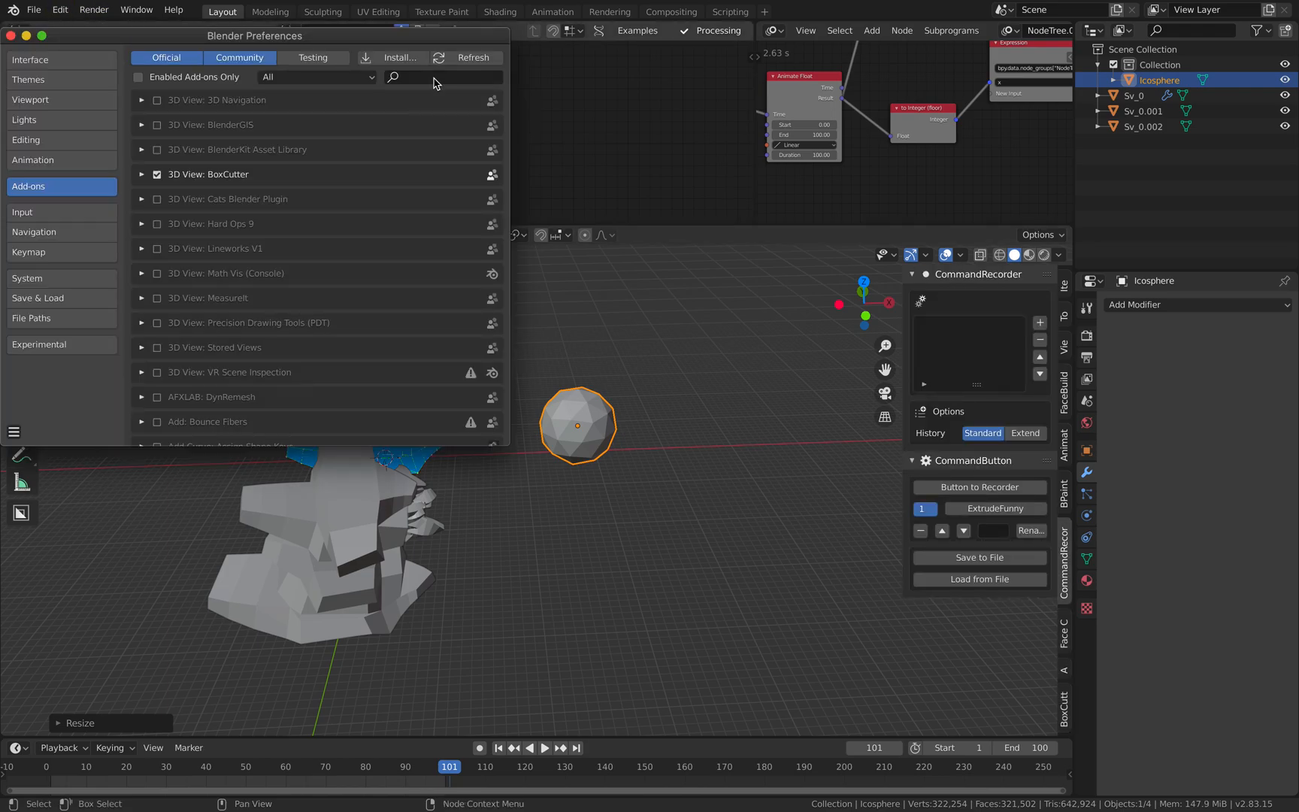
text(tiss)
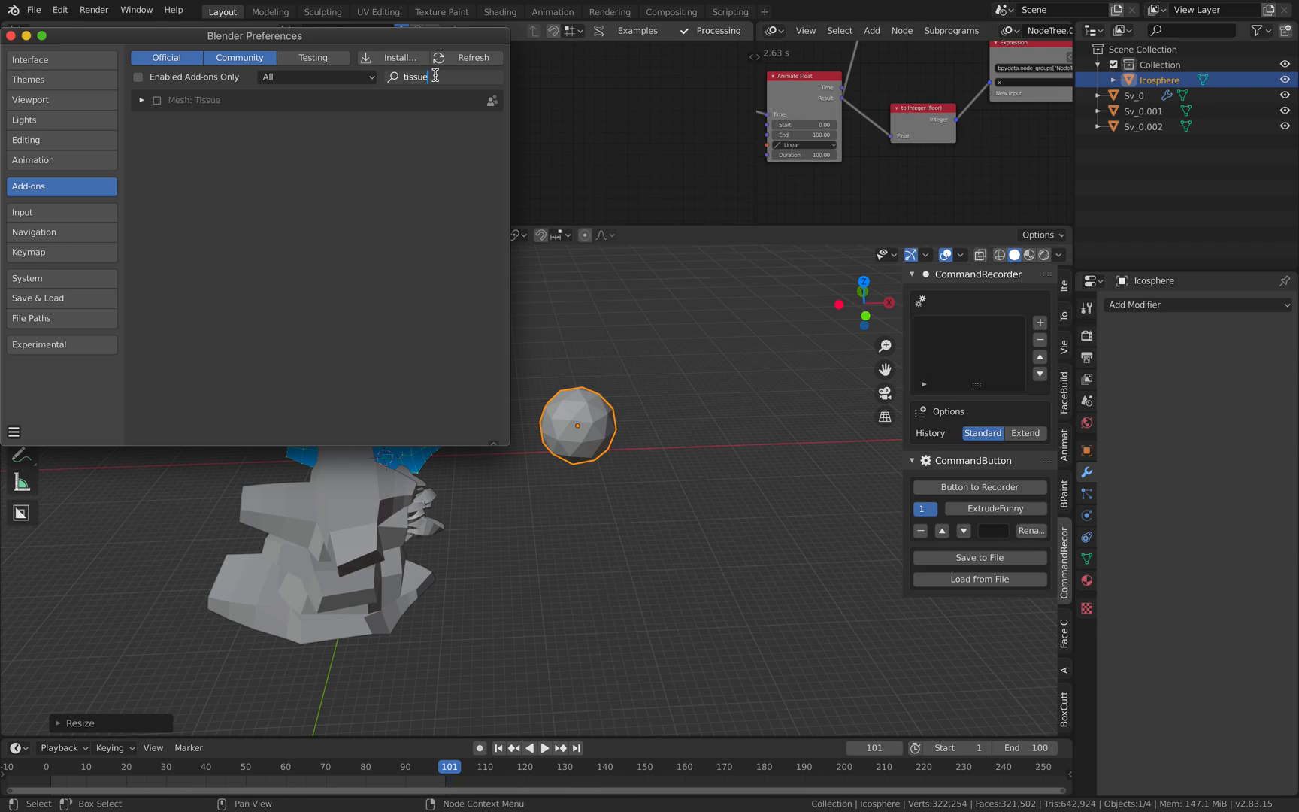
text(ue)
click(229, 126)
click(157, 101)
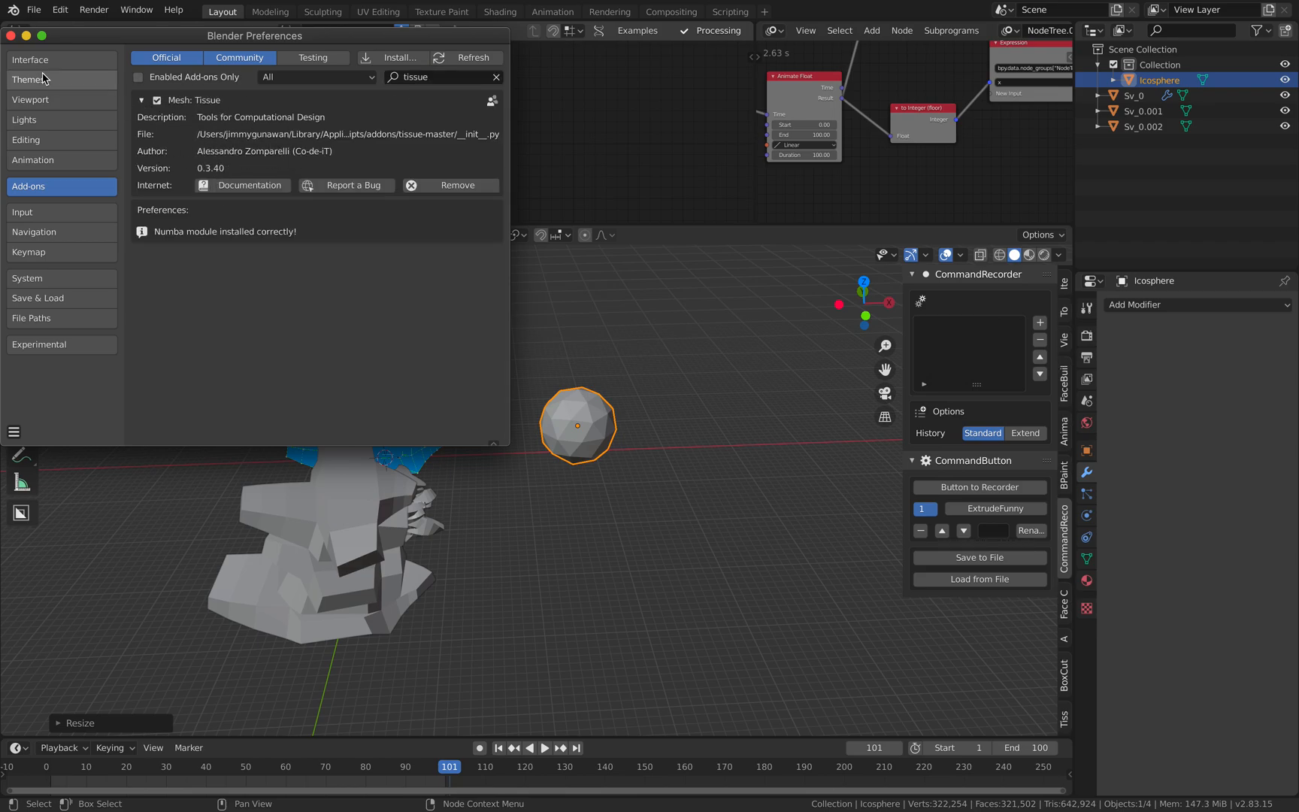
click(11, 35)
- Reposition the icosphere and convert it to a dual mesh with the Tissue tools
middle_drag(602, 361, 744, 466)
click(1063, 710)
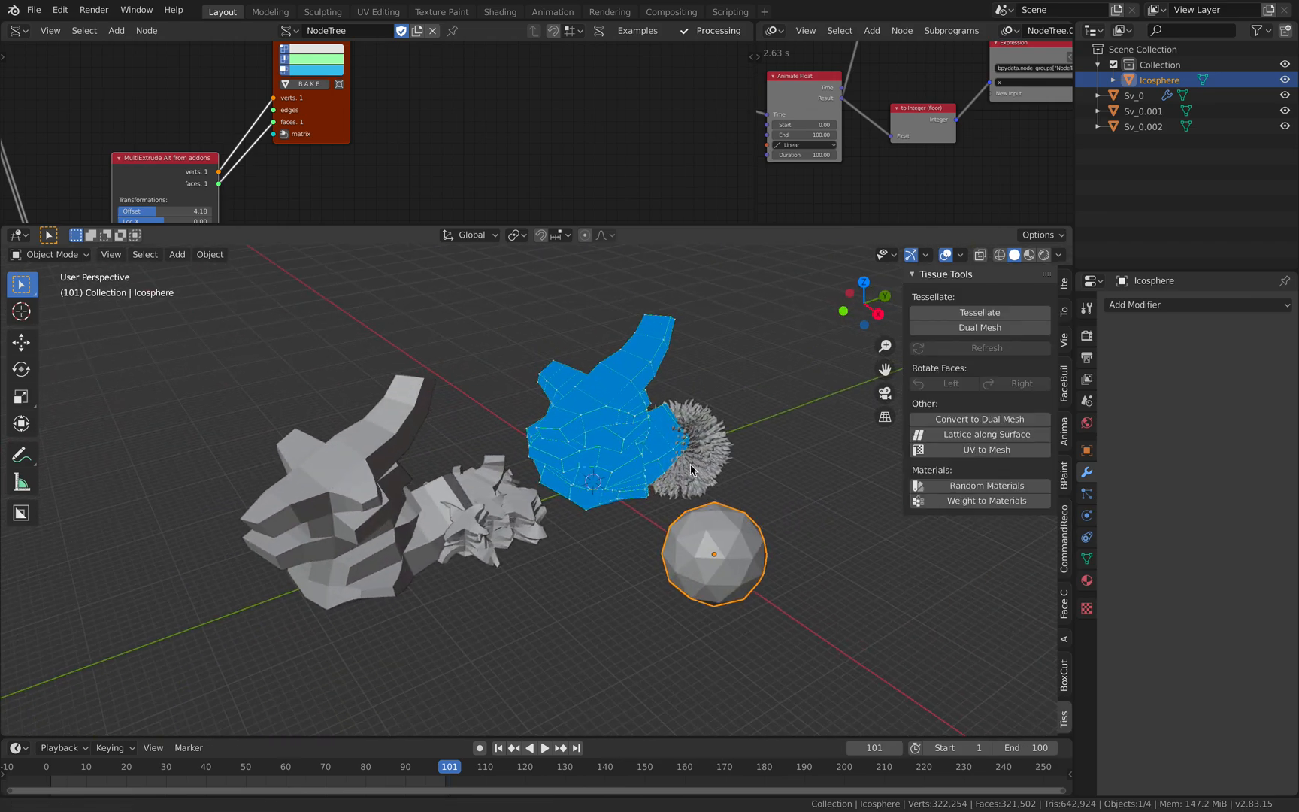
scroll(743, 535, up, 3)
drag(743, 535, 621, 551)
middle_drag(621, 551, 575, 539)
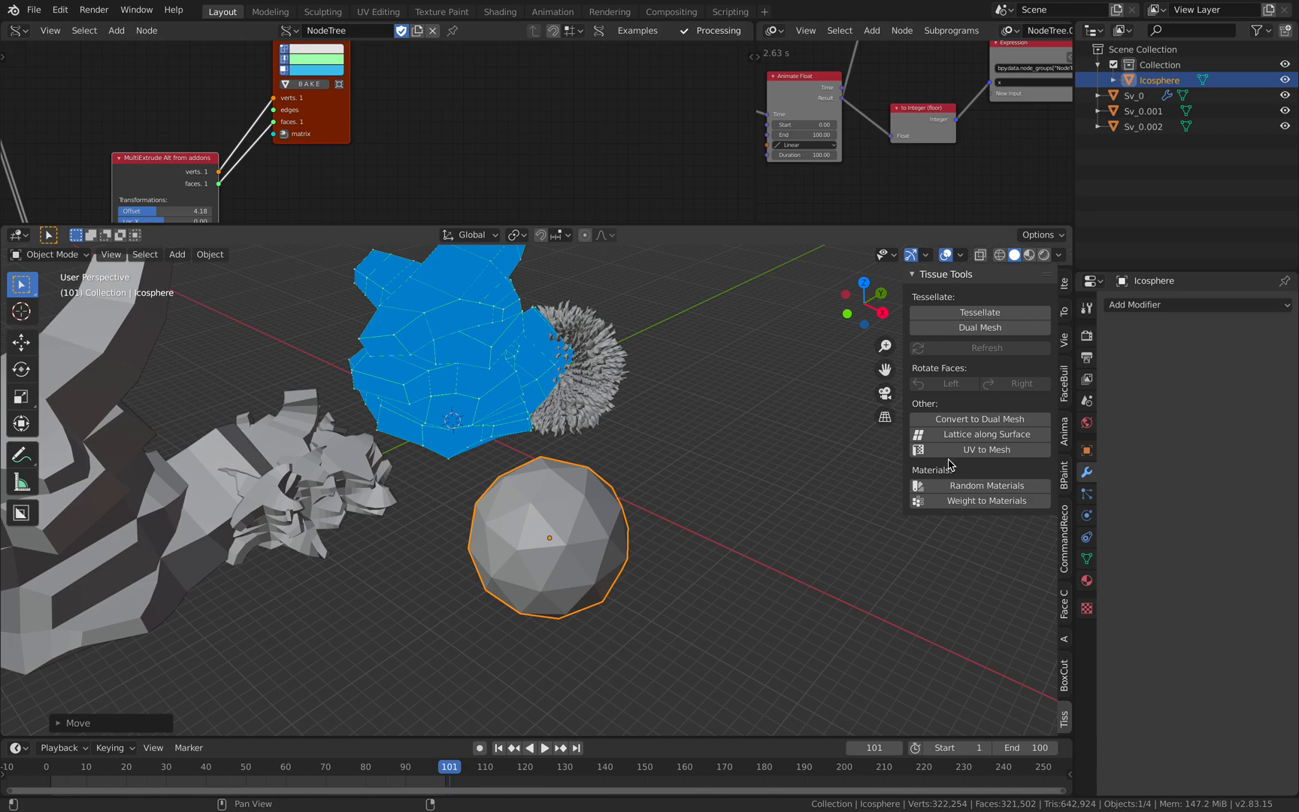
click(948, 422)
middle_drag(748, 505, 544, 524)
scroll(544, 524, up, 3)
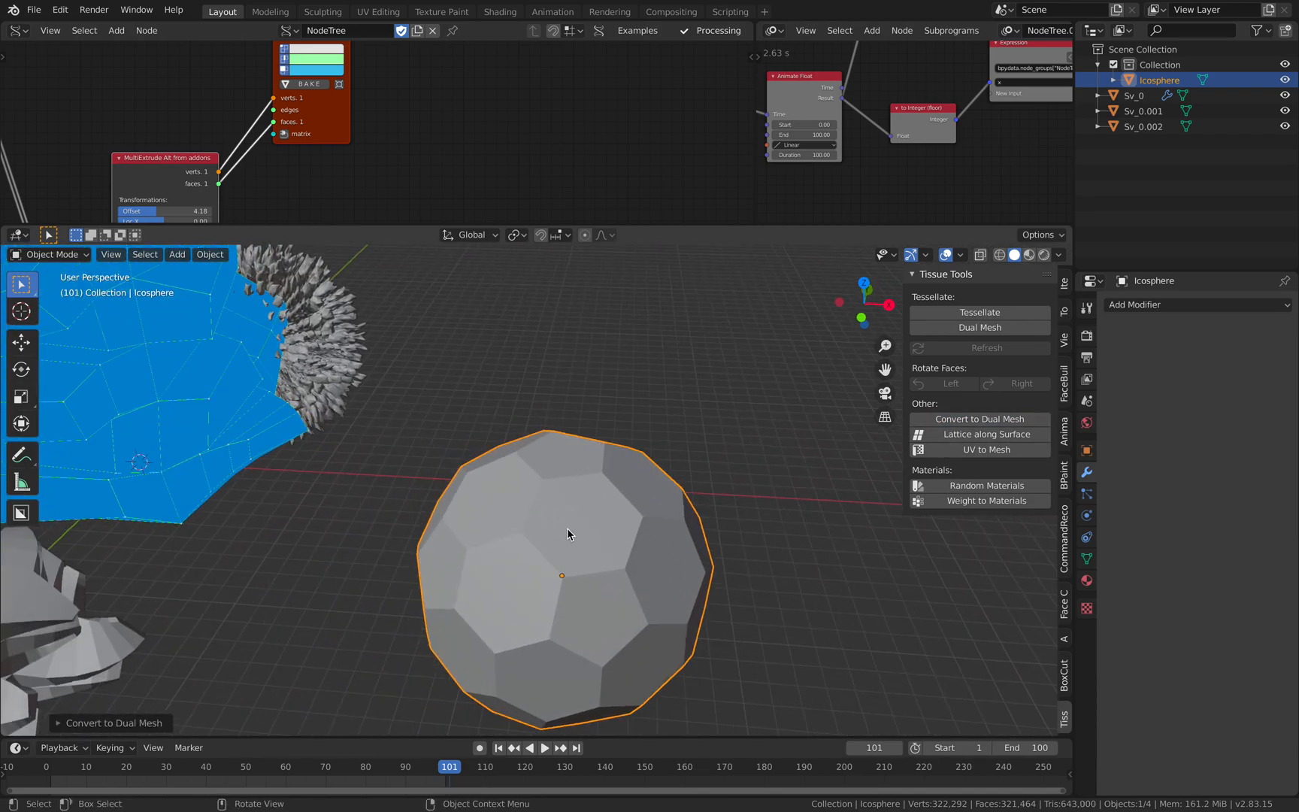
- Add a Catmull-Clark Subdivision Surface modifier to the dual-mesh icosphere
click(1147, 305)
click(1012, 562)
middle_drag(661, 551, 508, 645)
scroll(508, 643, down, 2)
shift+middle_drag(539, 560, 669, 428)
scroll(661, 451, down, 3)
middle_drag(648, 503, 618, 553)
- Scale up the dual-mesh icosphere and move it clear of the baked meshes
key(s)
click(734, 574)
scroll(734, 574, down, 4)
key(g)
click(781, 590)
key(s)
click(977, 590)
middle_drag(699, 395, 469, 500)
- Tessellate the latest baked mesh as component over the icosphere as base, with Quad fill and Relative thickness, and inspect the result
click(448, 513)
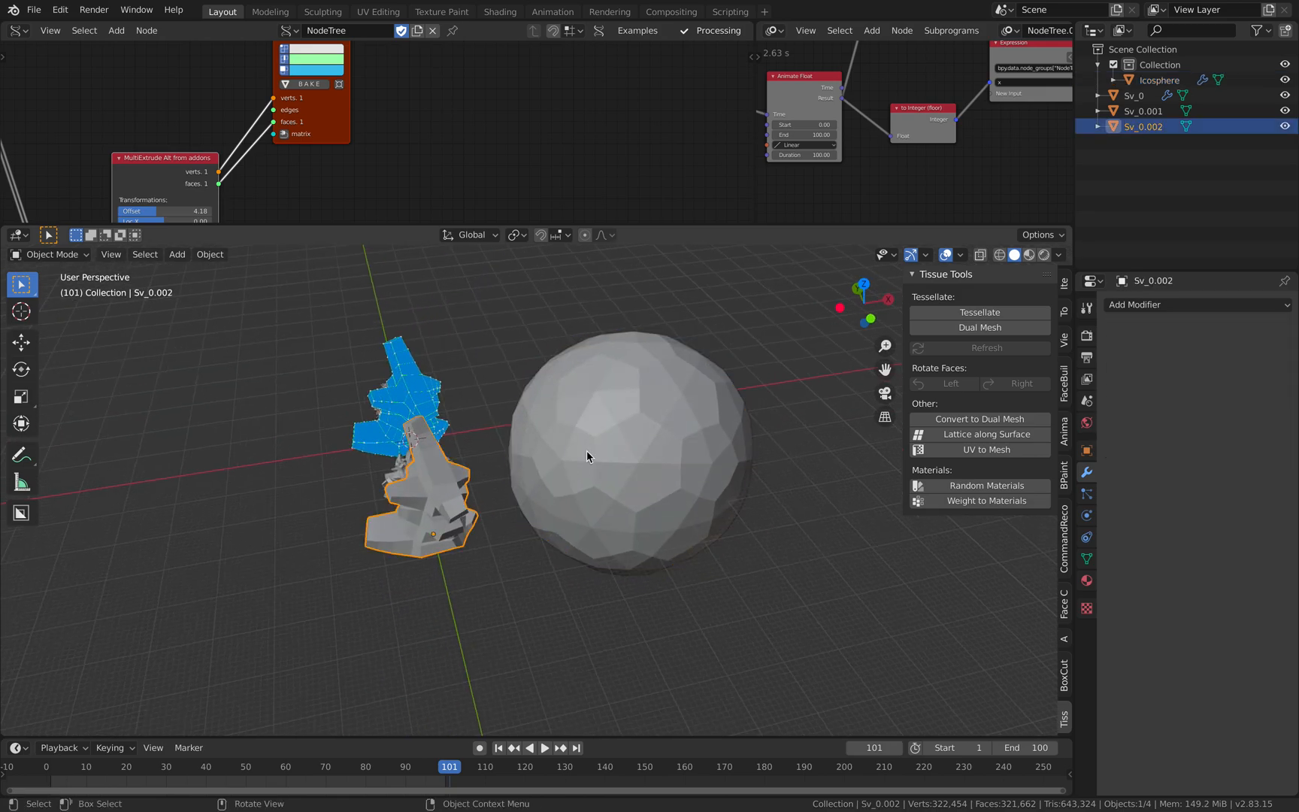
shift+click(600, 427)
click(987, 314)
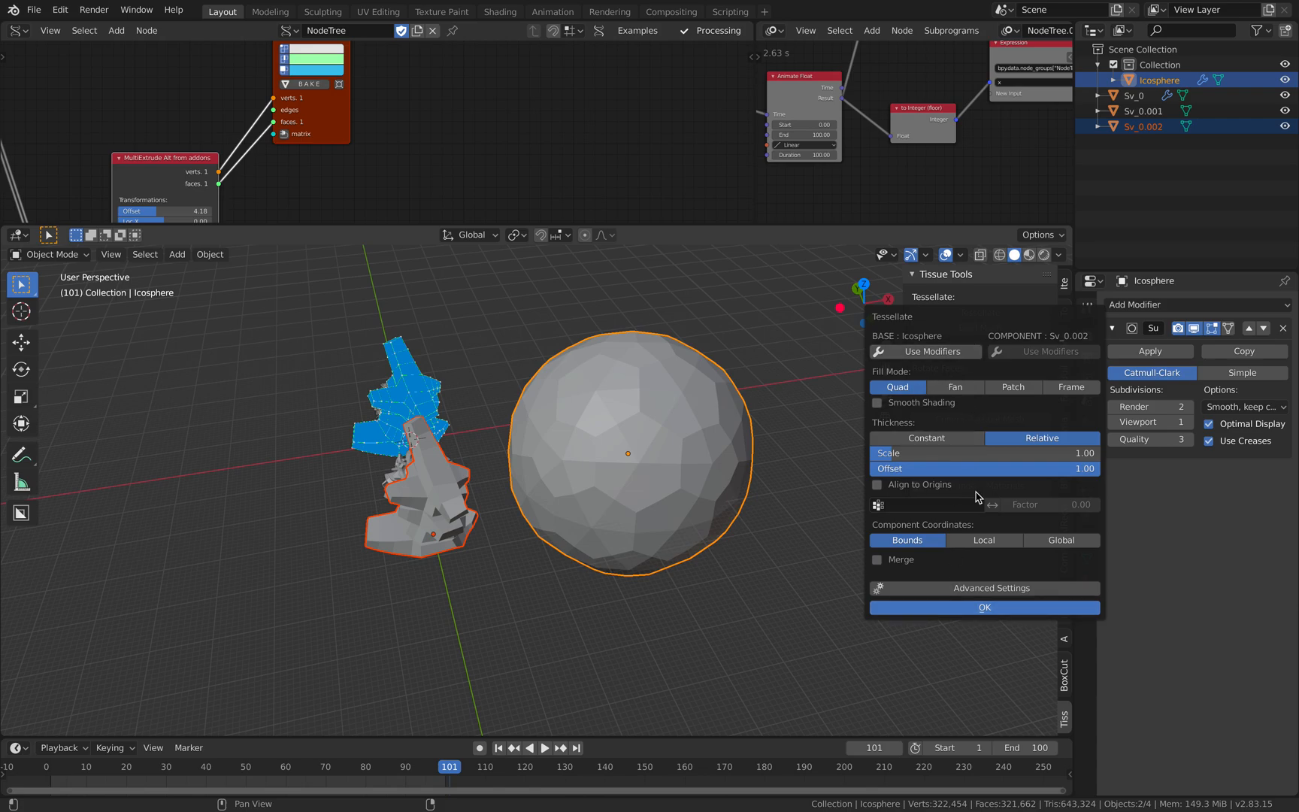
click(985, 607)
middle_drag(796, 466, 676, 361)
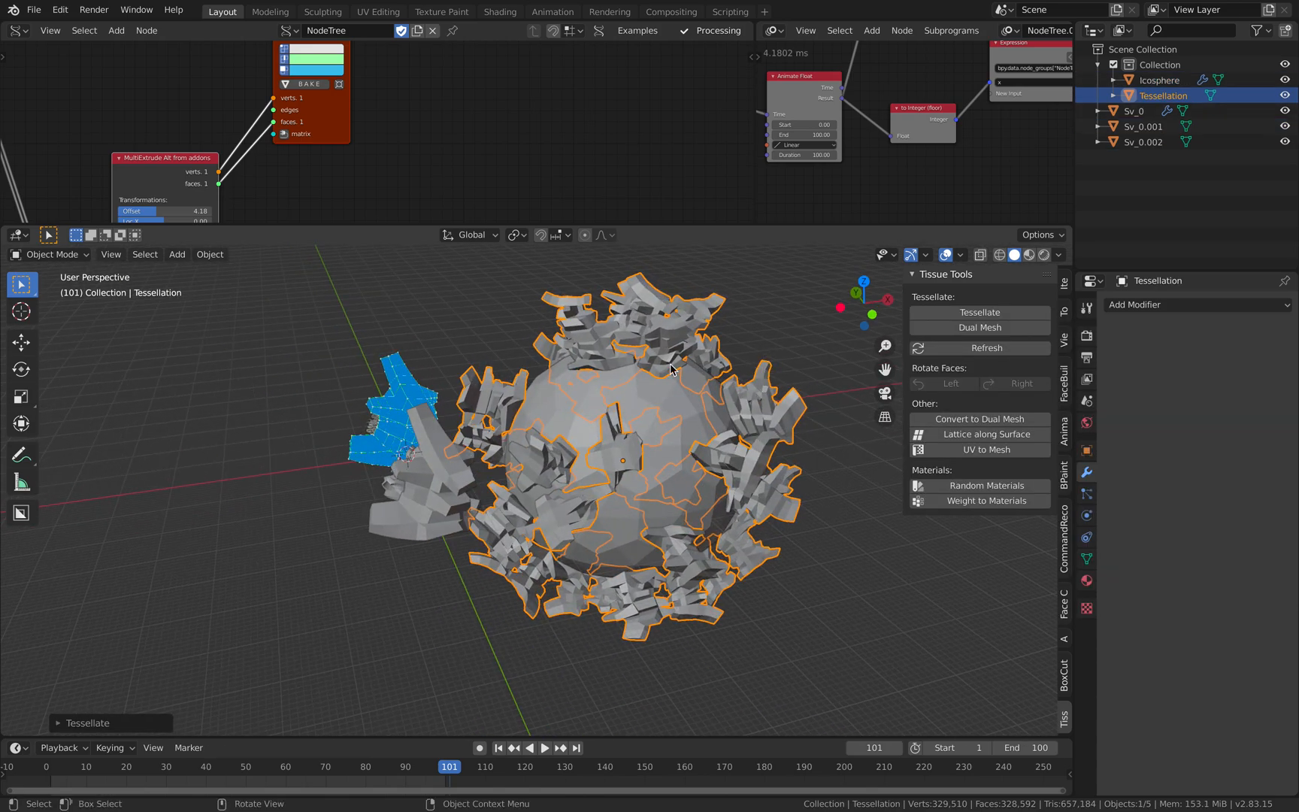
middle_drag(757, 418, 722, 399)
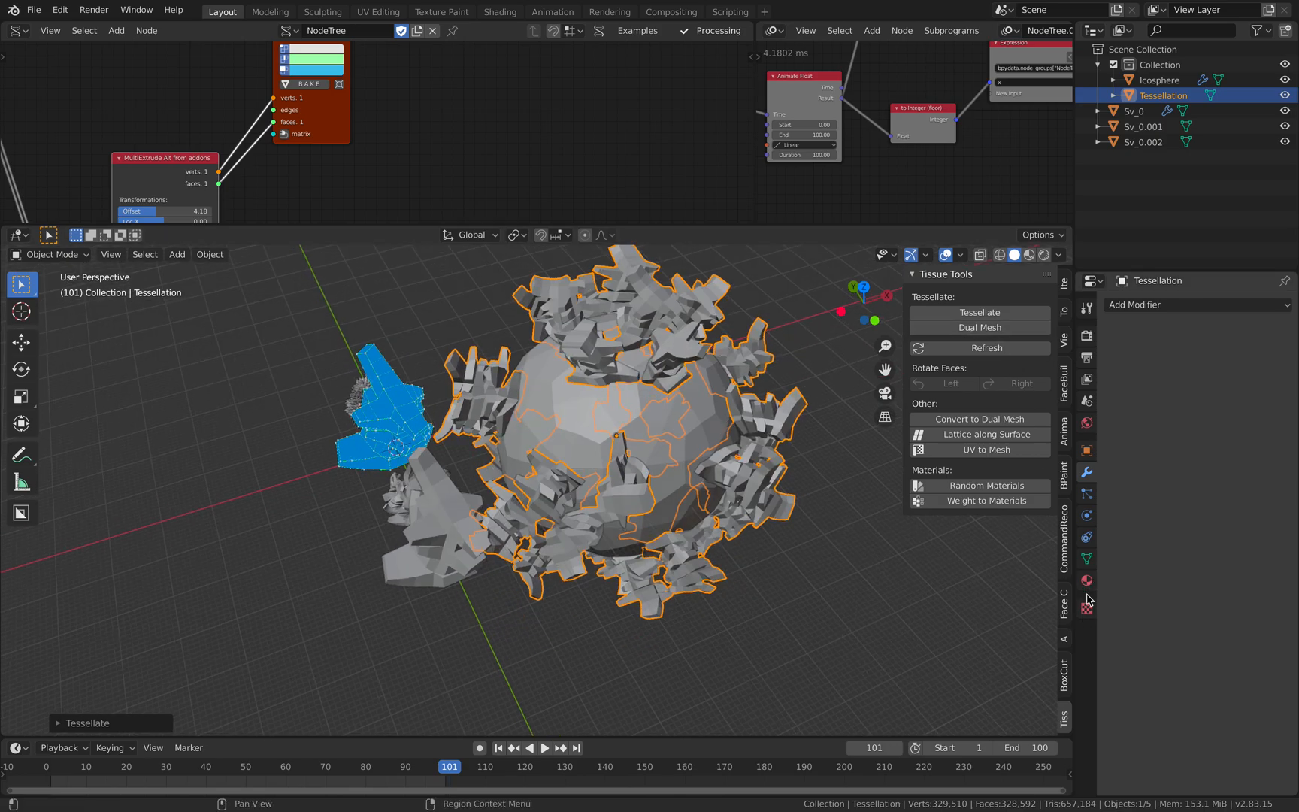
- Change the tessellation's fill mode to Fan in its Tessellate Settings
click(1087, 563)
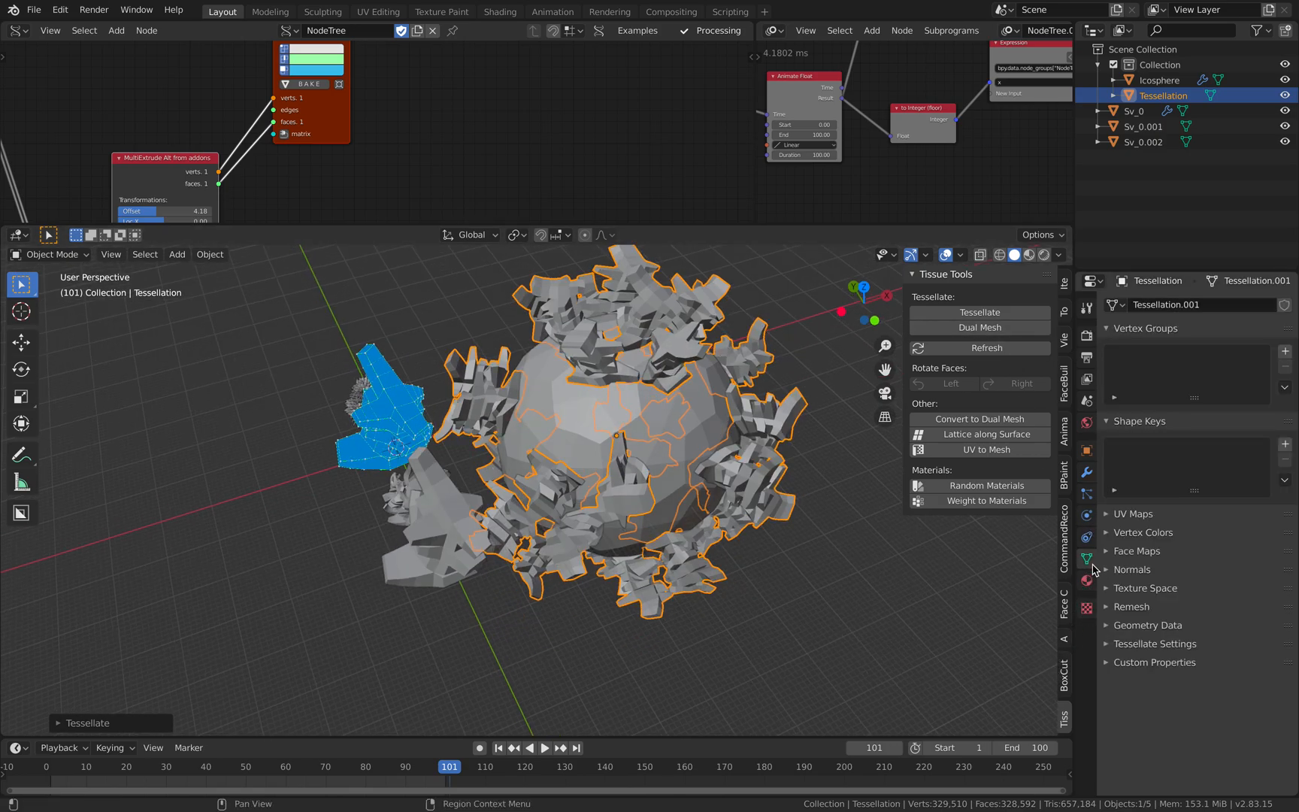
click(1146, 644)
scroll(1151, 616, down, 8)
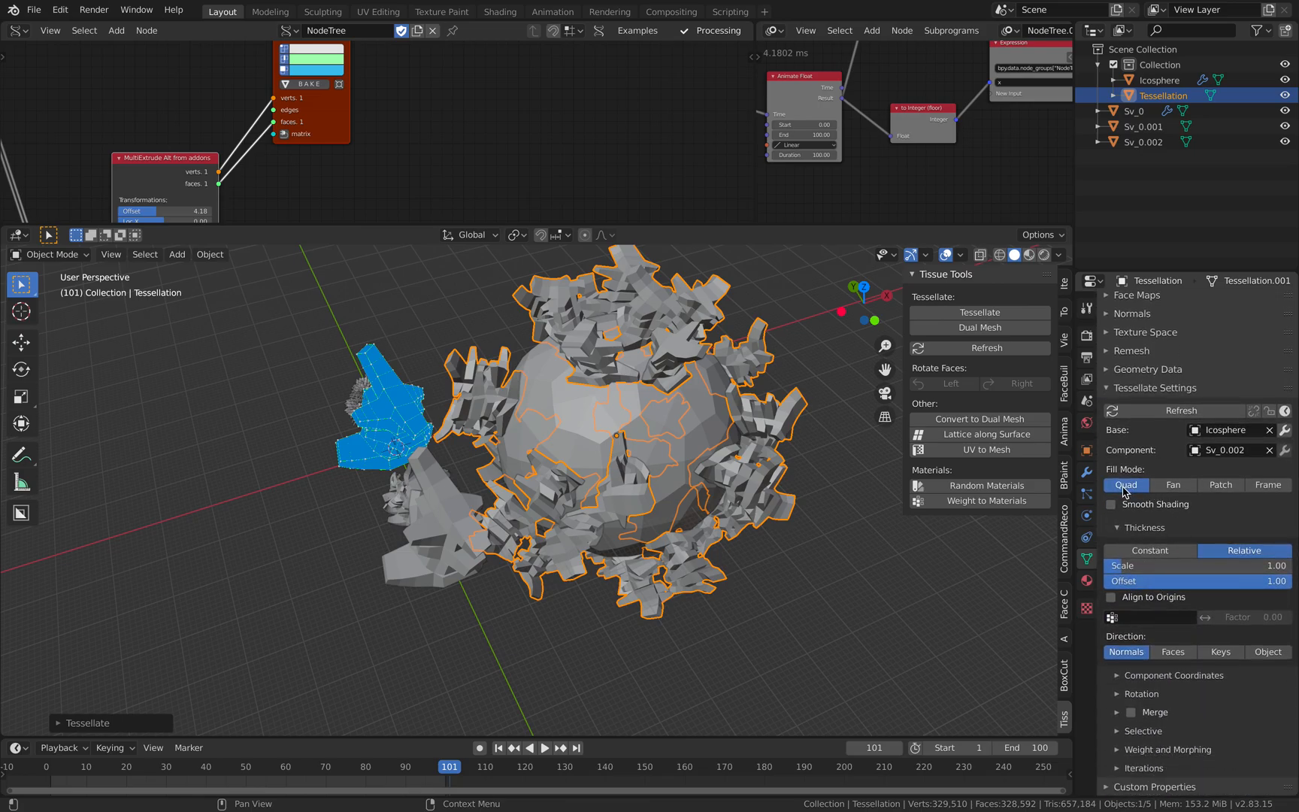
click(1171, 485)
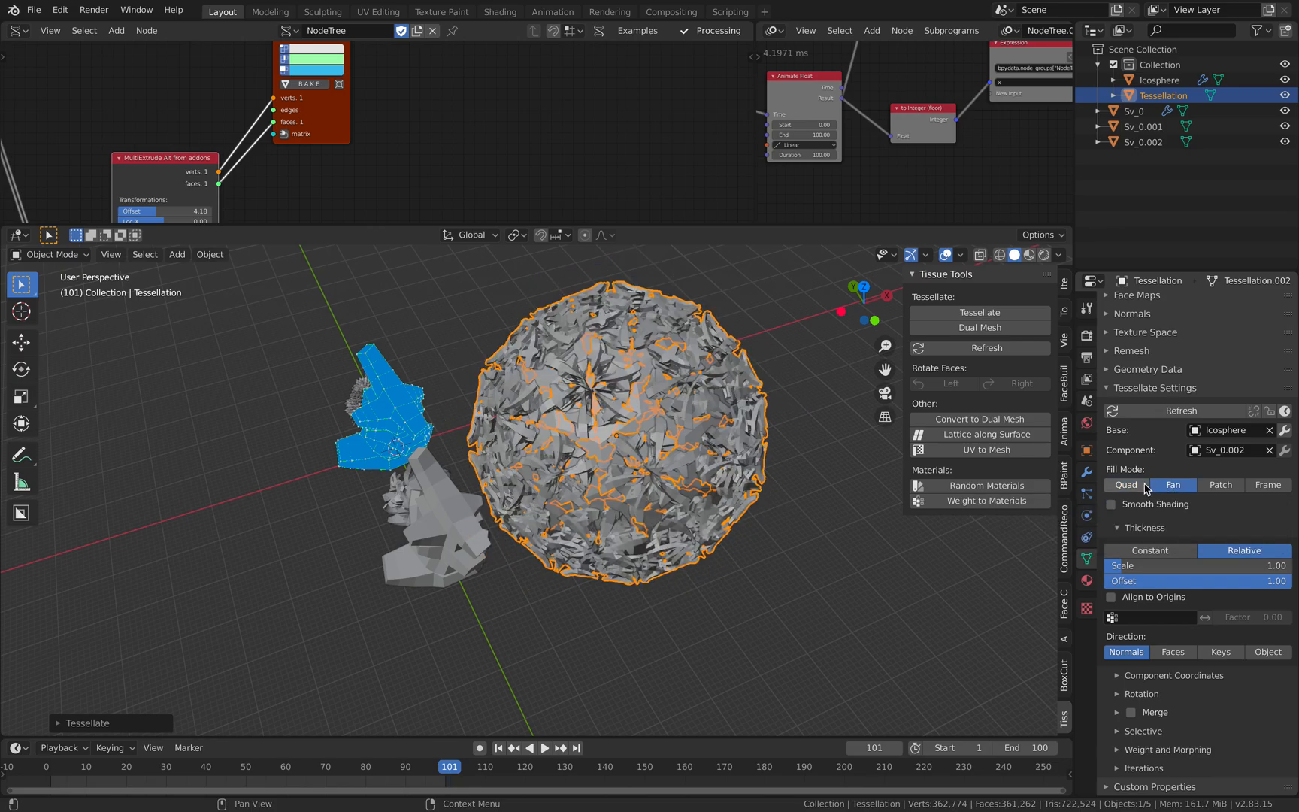
- Set the tessellation's fill mode to Quad, enable smooth shading and keep Relative thickness with a scale of 1.00
click(1141, 486)
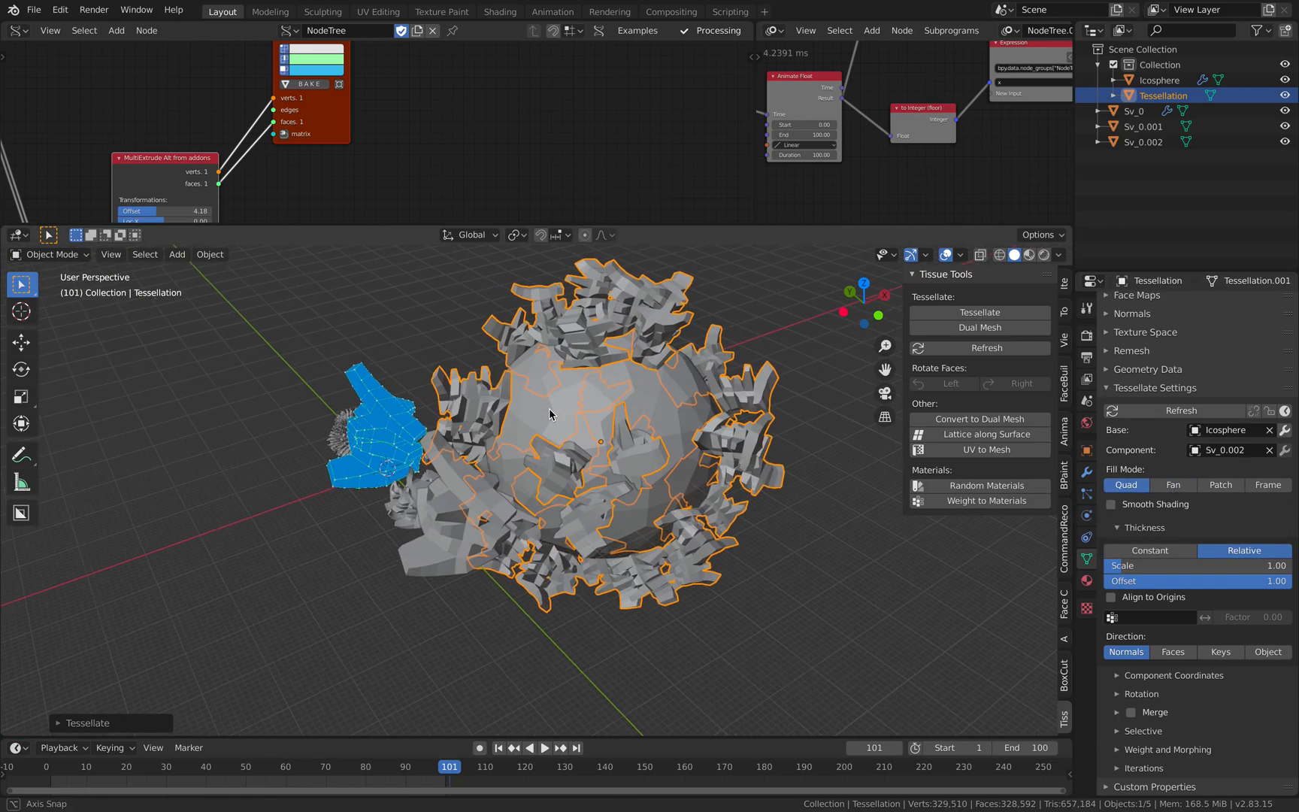
click(1163, 488)
click(1133, 490)
click(1136, 504)
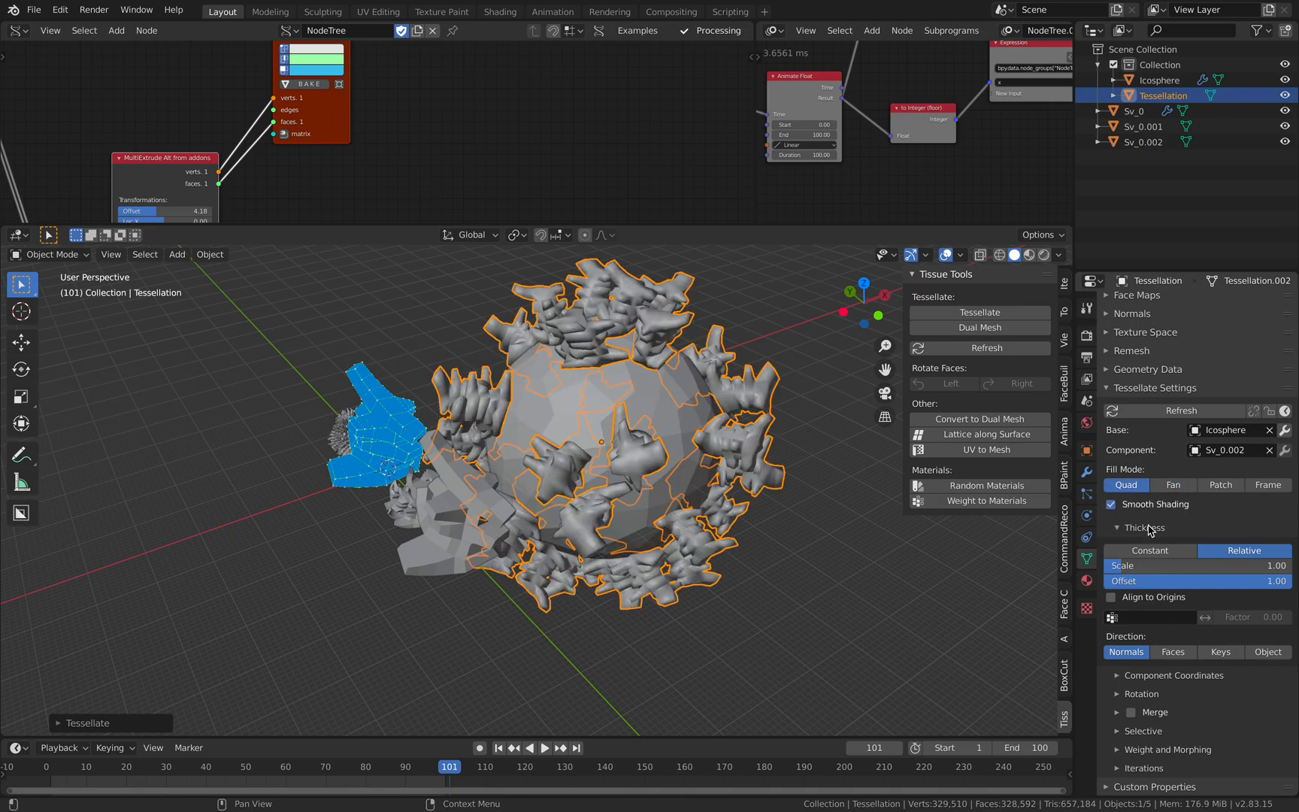
click(1156, 553)
click(1200, 552)
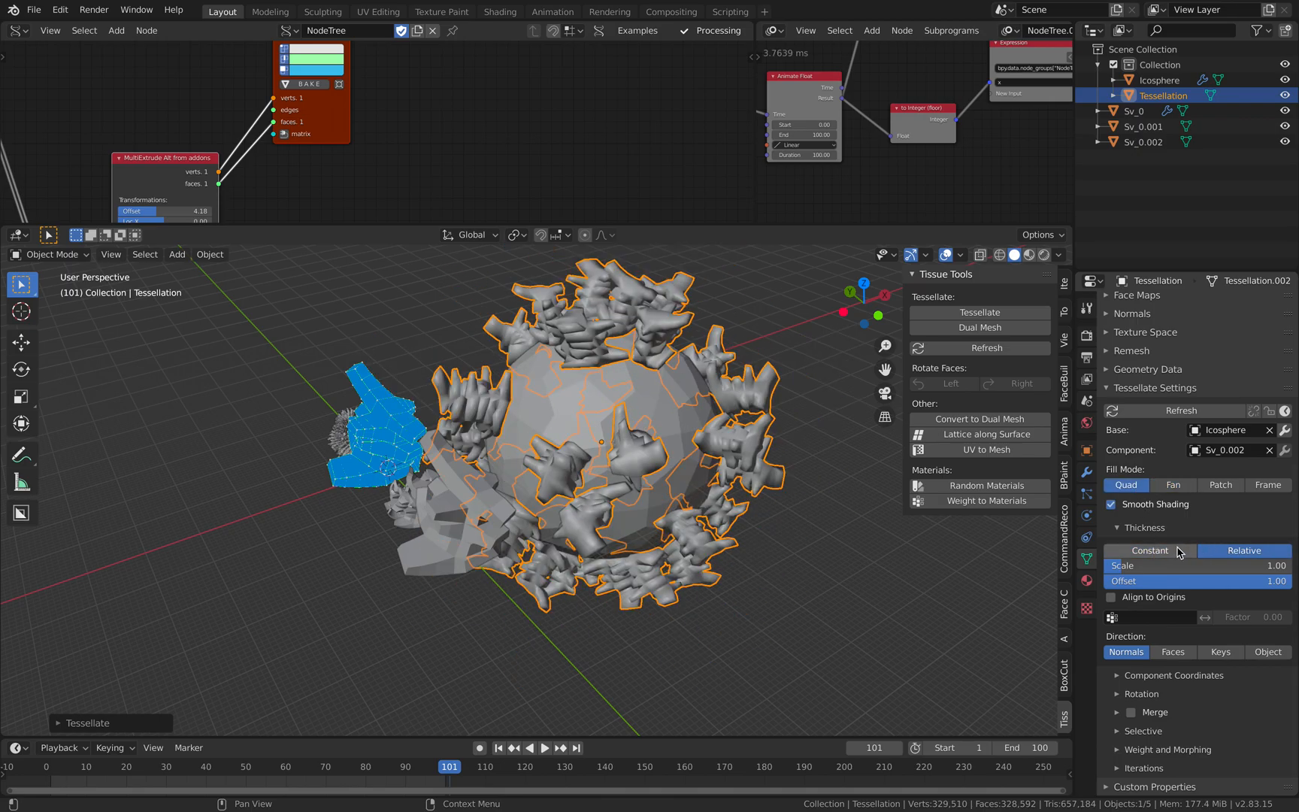
mouse_move(1177, 565)
mouse_down()
mouse_move(1221, 565)
mouse_move(1187, 565)
mouse_up()
- Clear the location of baked mesh Sv_0.002 and turn off the Temporal Viewer node's preview
middle_drag(451, 590, 525, 492)
click(533, 582)
key(alt+g)
middle_drag(438, 128, 470, 209)
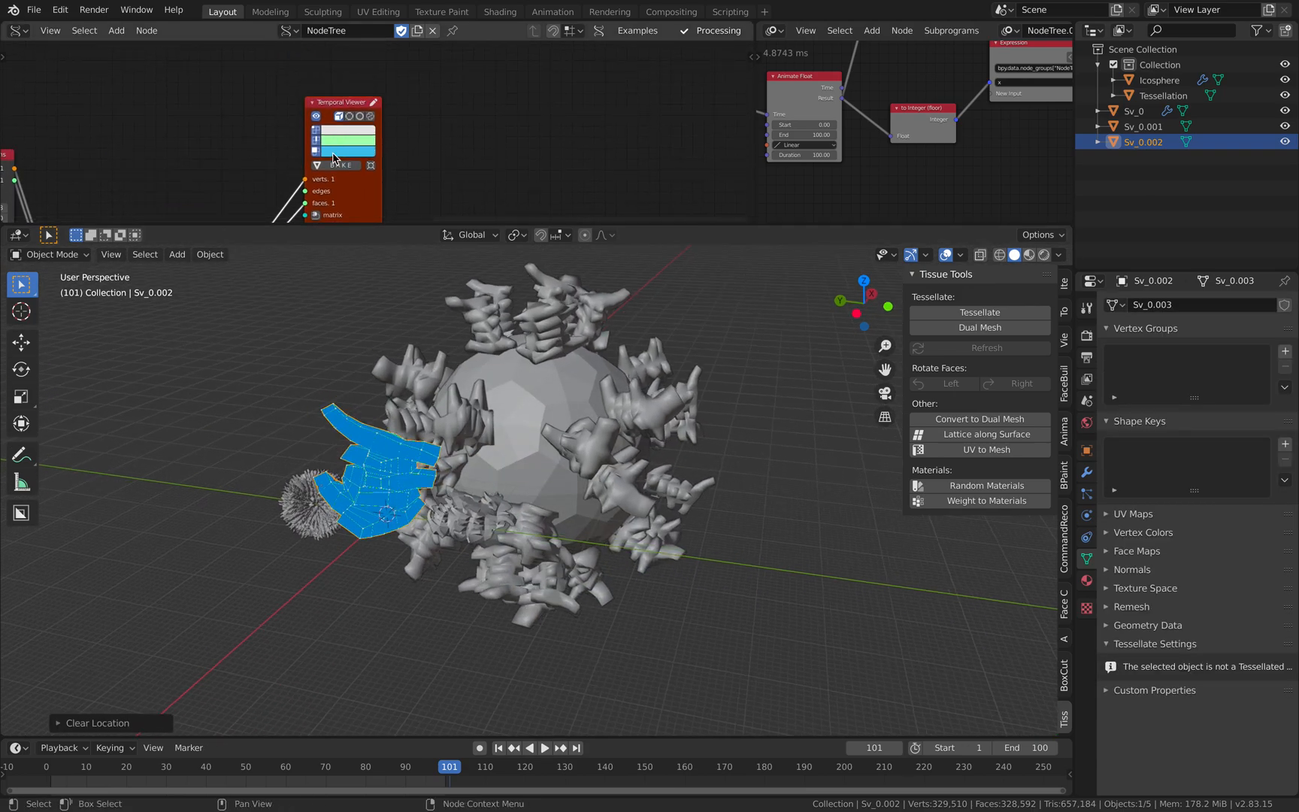
click(316, 117)
- Duplicate the dual-mesh icosphere and place the copy beside the tessellated one along the global Y axis
middle_drag(466, 526, 445, 452)
click(532, 444)
key(shift+d)
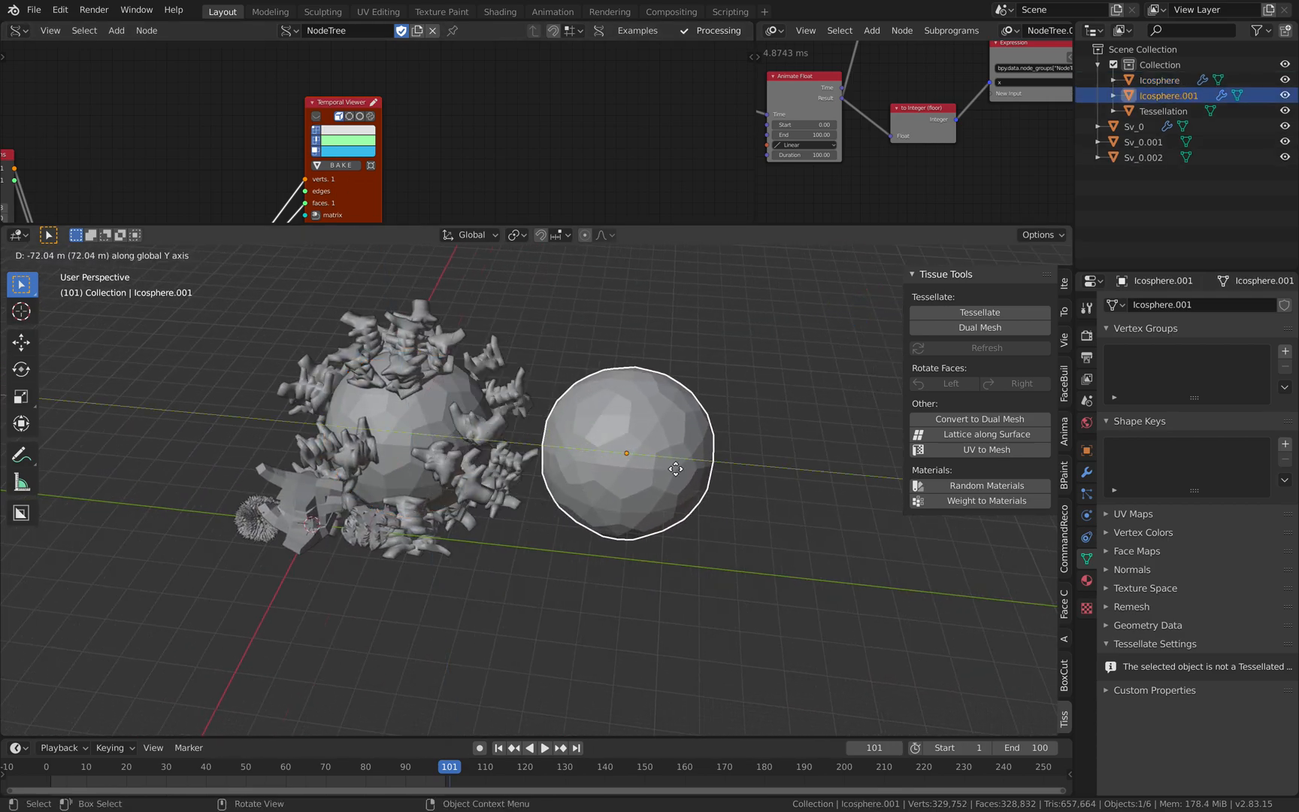
click(712, 474)
- Delete the old tessellation and the original icosphere, and move the icosphere copy closer to the baked meshes
click(438, 406)
key(x)
click(438, 409)
click(429, 355)
key(x)
click(430, 355)
click(642, 468)
drag(643, 468, 478, 450)
middle_drag(478, 450, 571, 458)
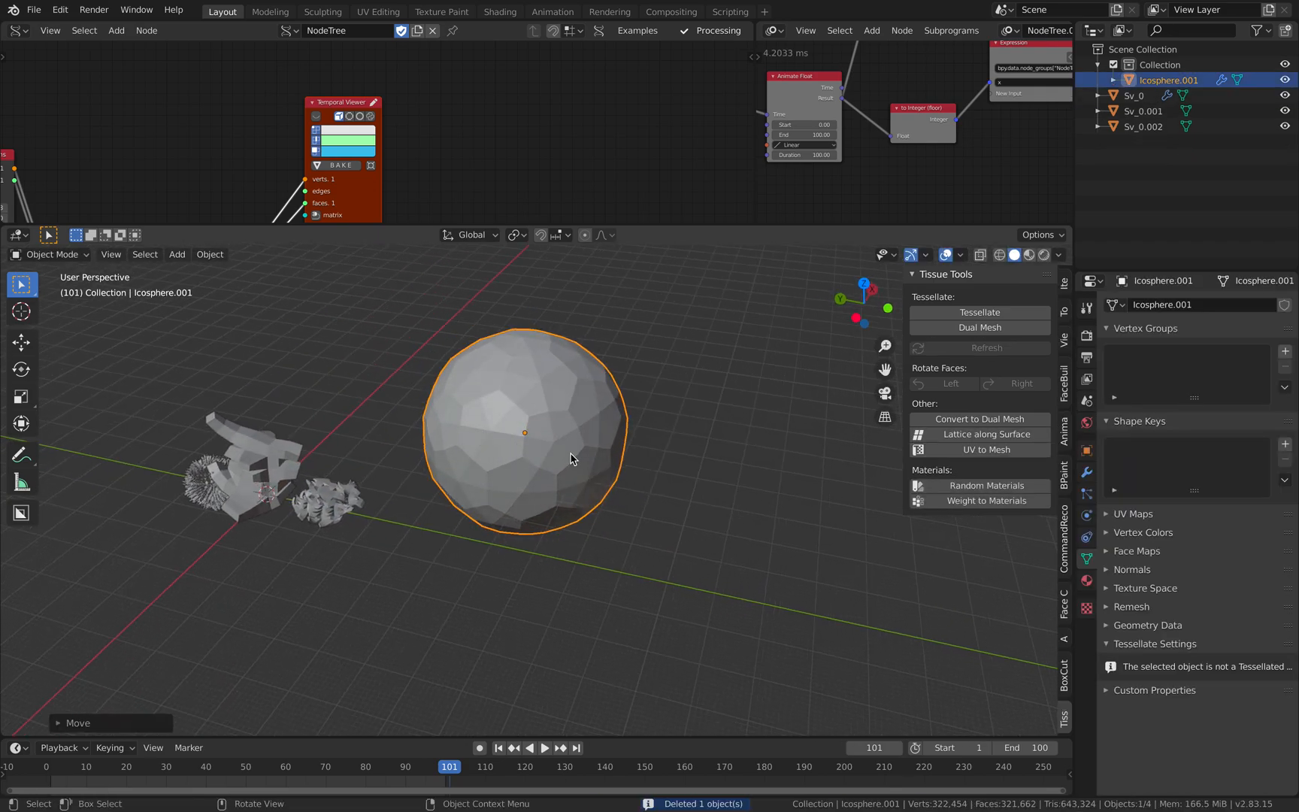
- Tessellate Sv_0.002 as component over Icosphere.001 as base, with Quad fill, Relative thickness and Bounds component coordinates
click(291, 462)
shift+click(501, 400)
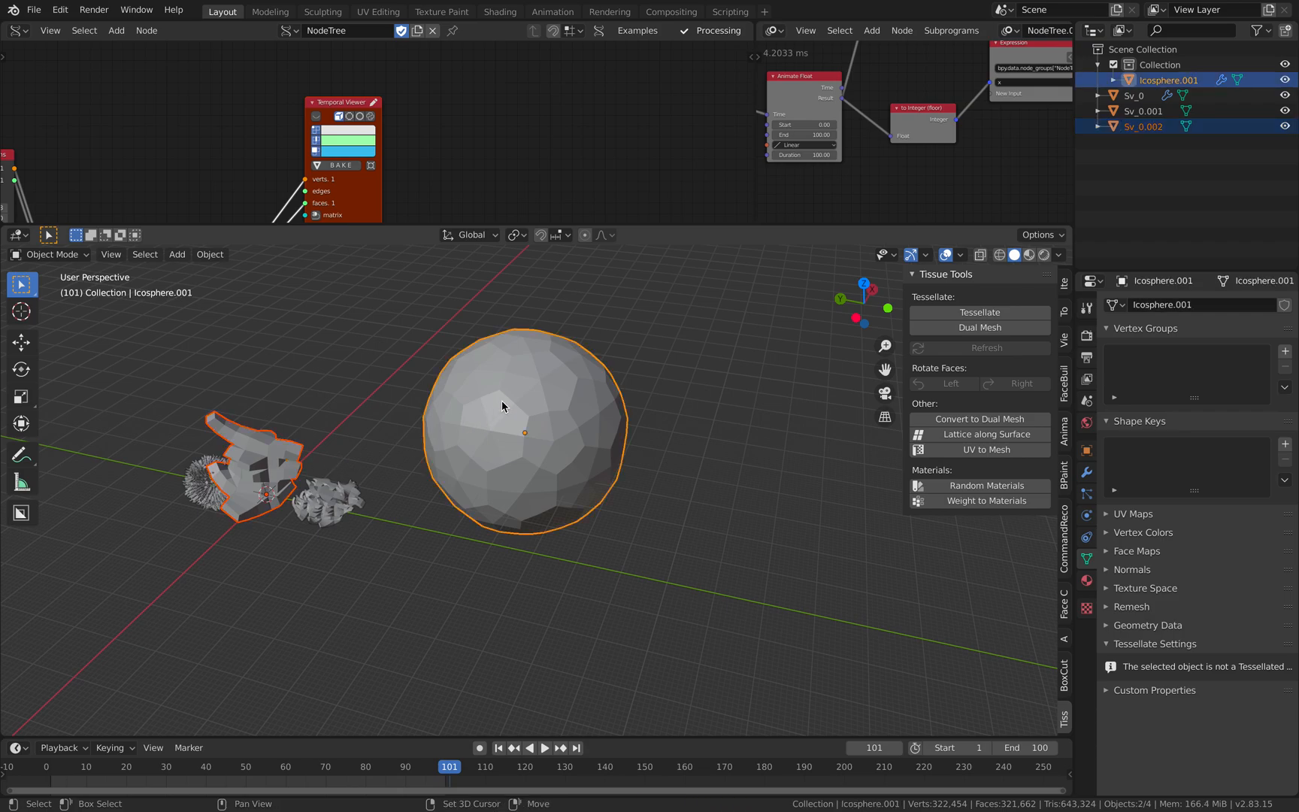
click(970, 314)
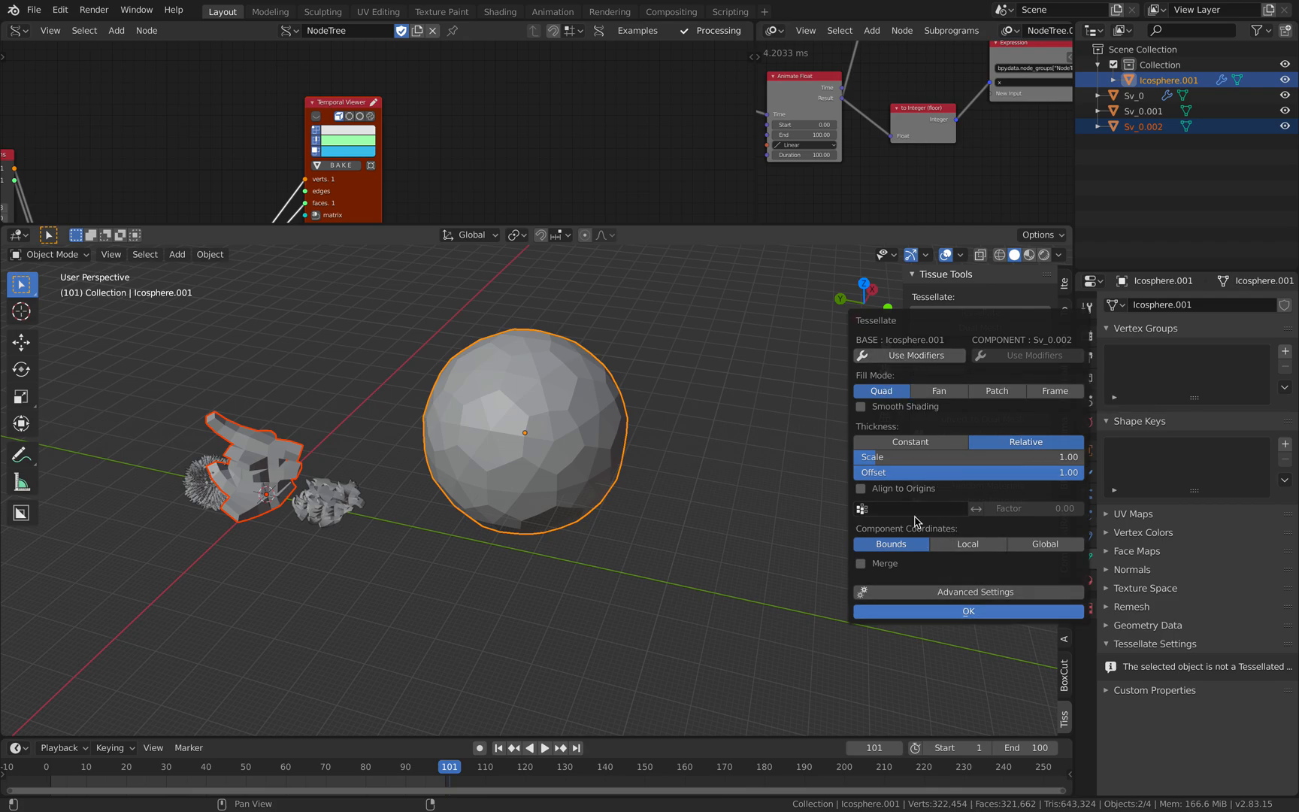
click(932, 611)
middle_drag(782, 545, 563, 444)
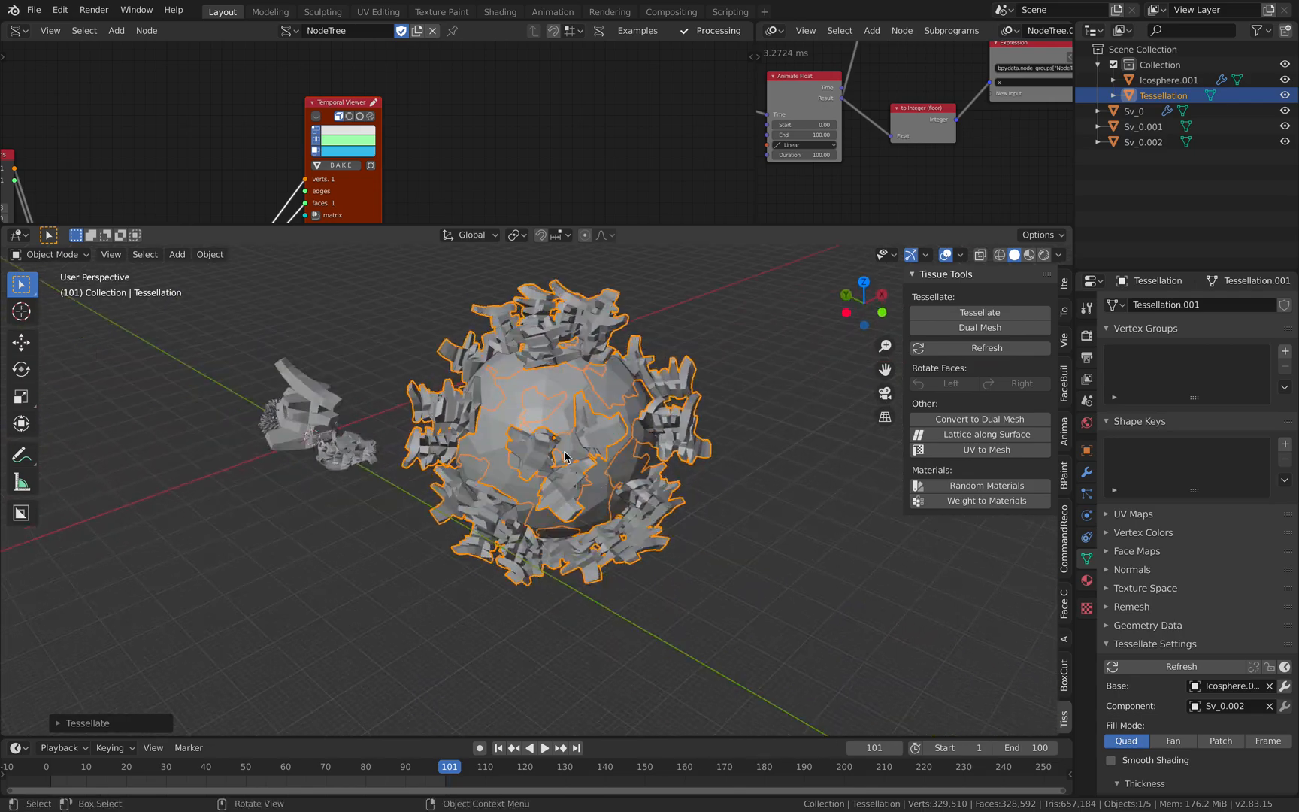
- Enlarge the NodeTree editor area in width and height so the MultiExtrude node chain has more room
middle_drag(297, 201, 398, 98)
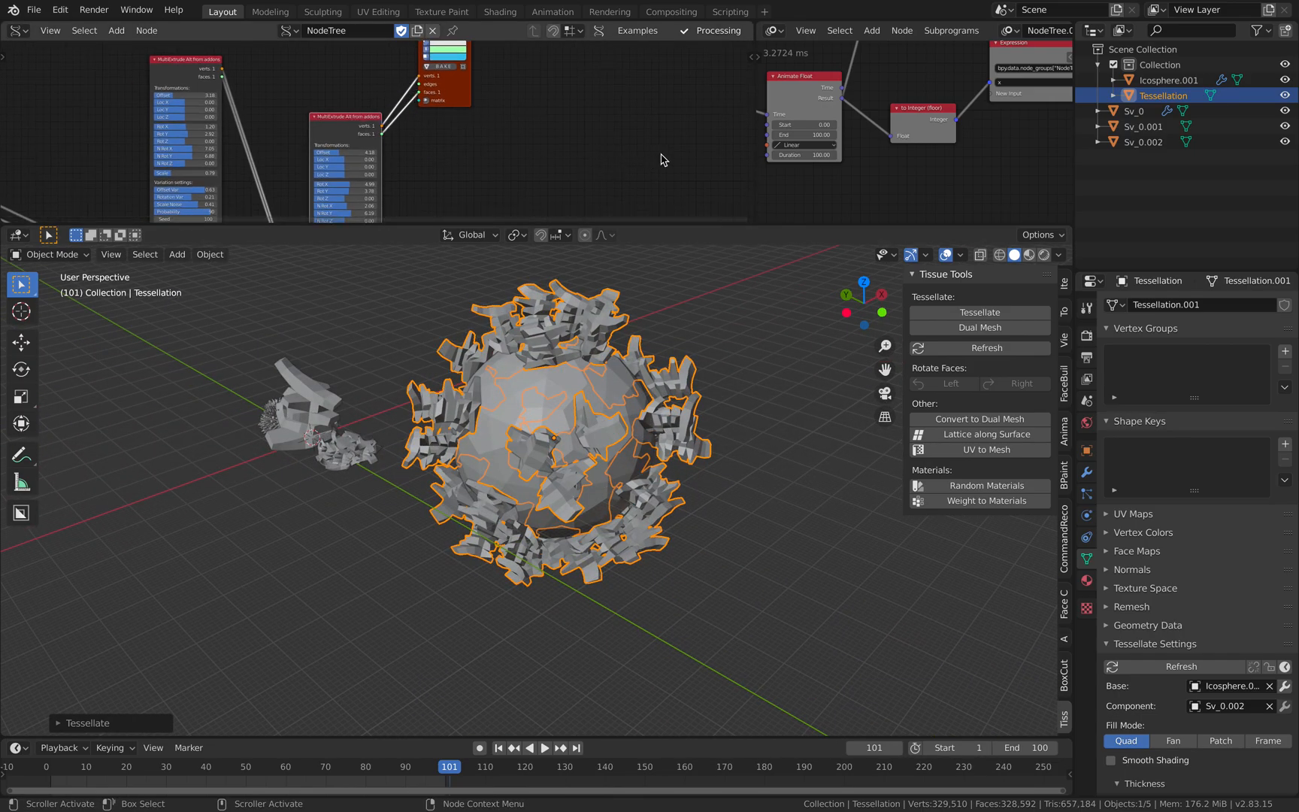
drag(756, 159, 851, 154)
drag(646, 224, 646, 389)
middle_drag(518, 200, 649, 147)
drag(549, 145, 538, 136)
middle_drag(469, 175, 574, 128)
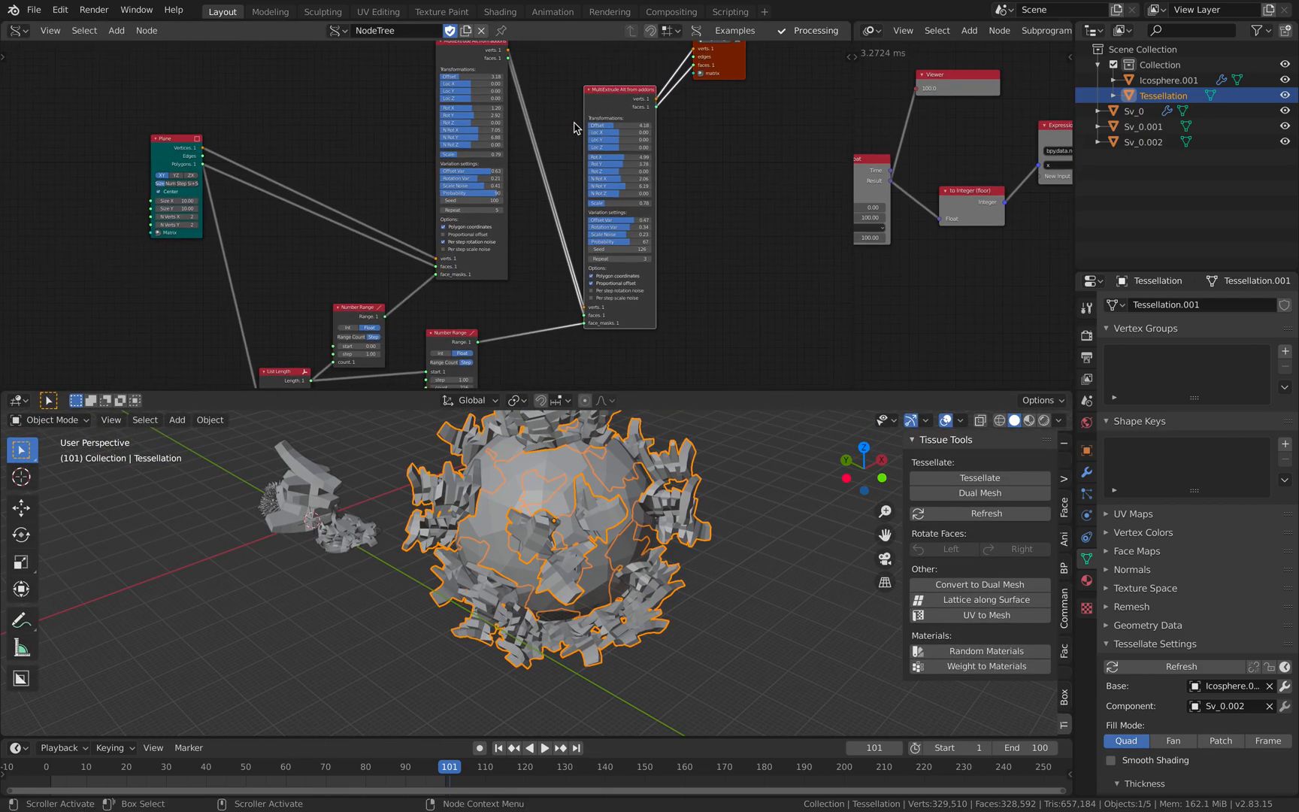
- Add an Adaptive Polygons node next to the second MultiExtrude Alt node
middle_drag(755, 110, 586, 155)
click(586, 155)
key(shift+a)
click(585, 155)
text(adapto)
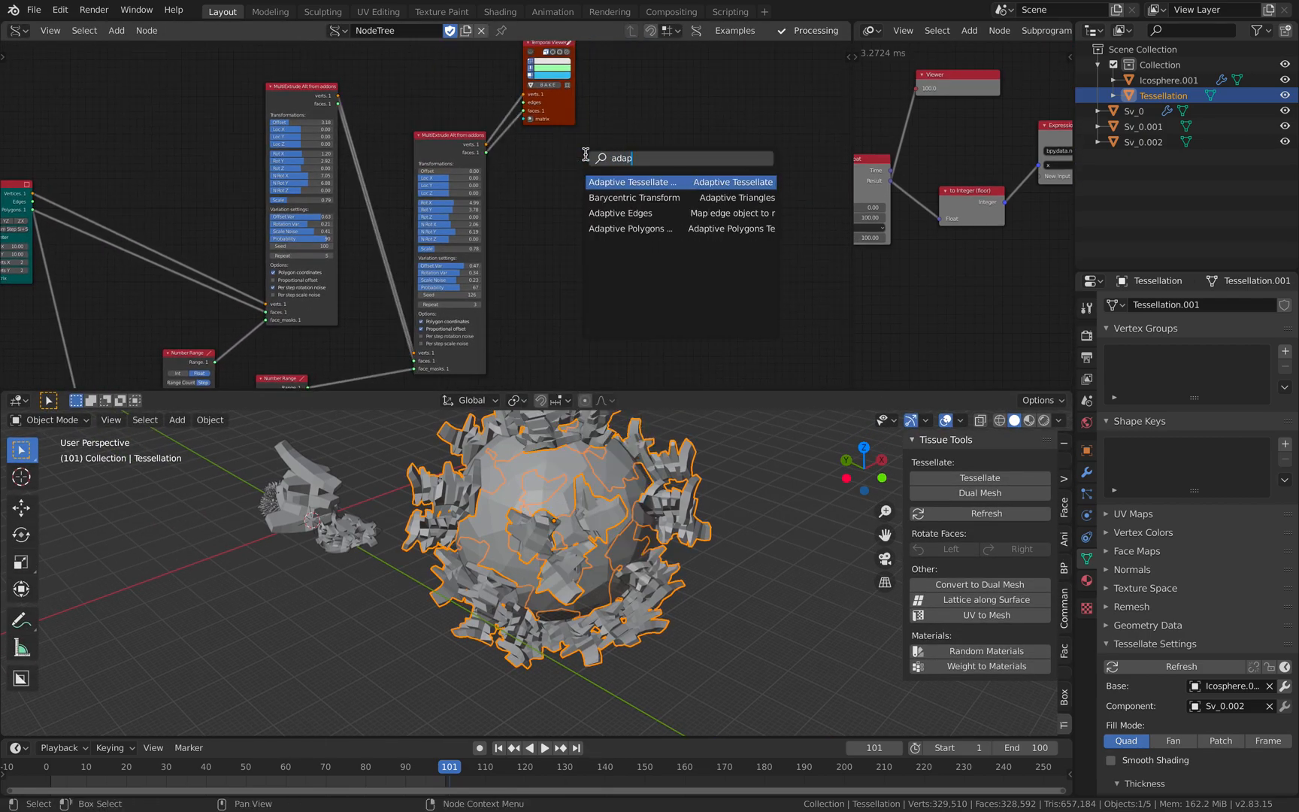
key(BackSpace)
key(BackSpace)
click(604, 227)
click(570, 231)
scroll(587, 215, up, 4)
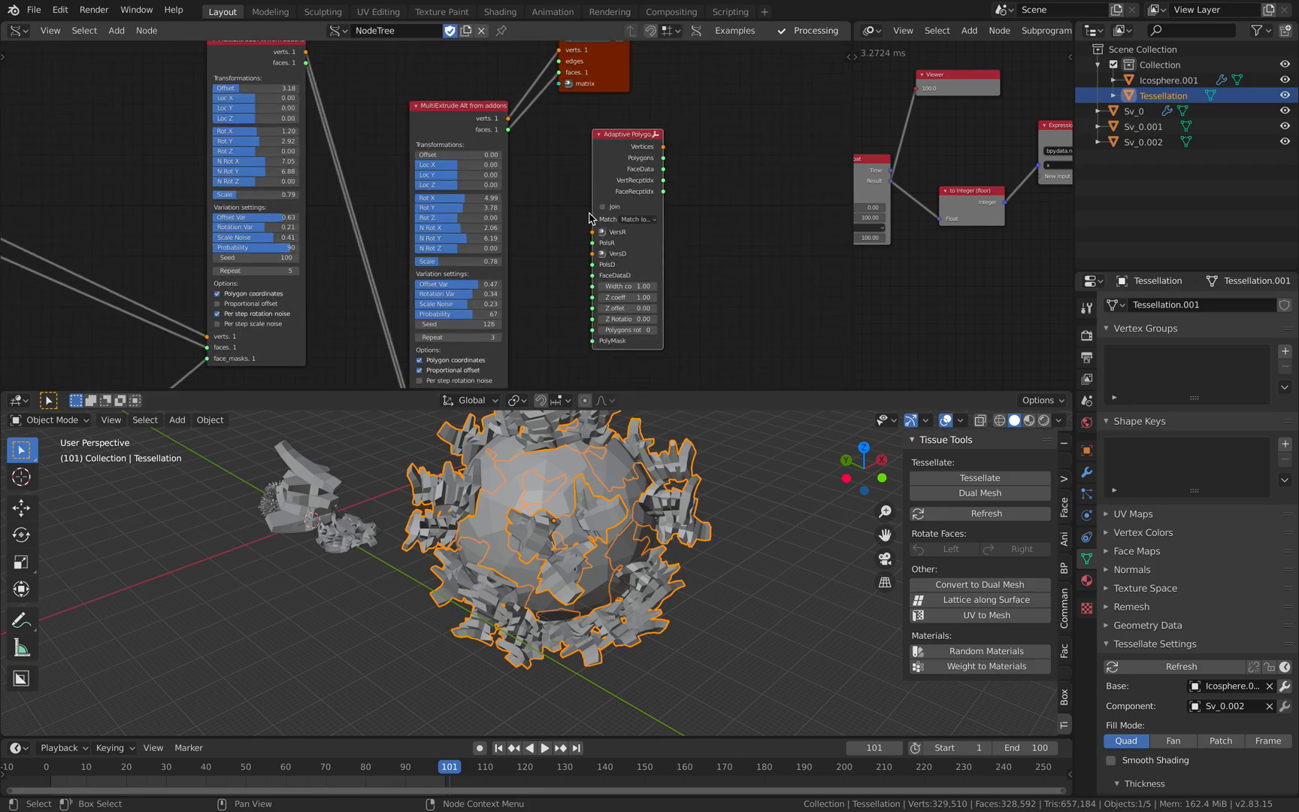
middle_drag(627, 169, 525, 149)
scroll(525, 148, up, 3)
middle_drag(548, 481, 563, 497)
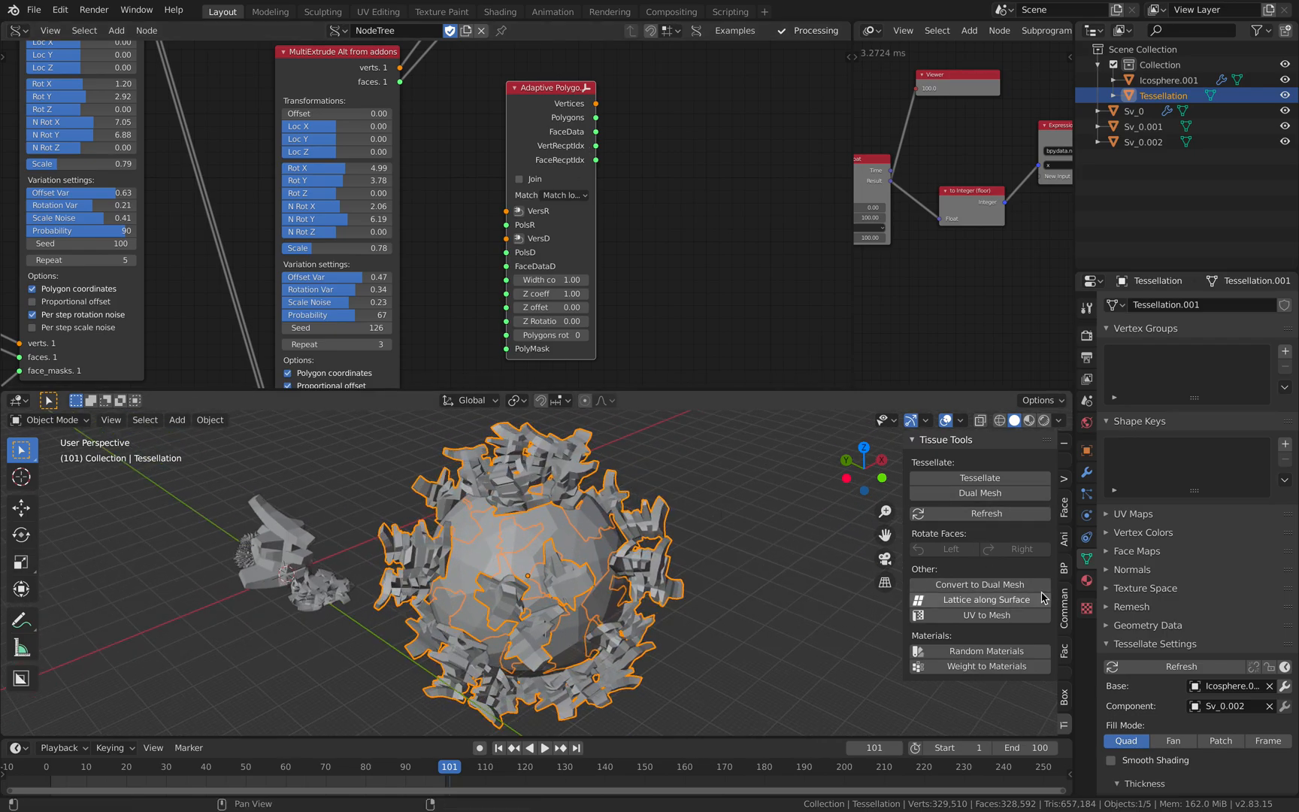
scroll(597, 194, down, 5)
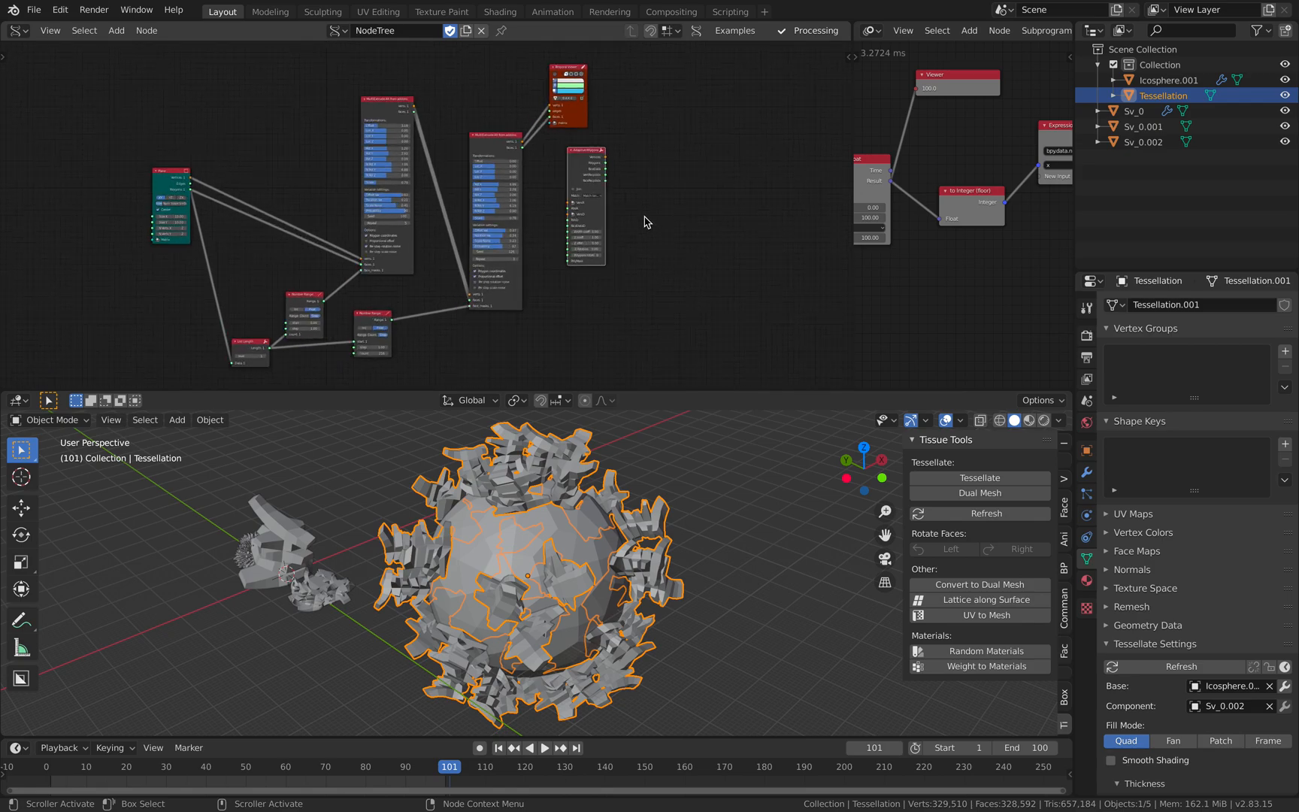
- Examine the List Length and Number Range nodes that feed the face masks of both MultiExtrude nodes
scroll(616, 203, up, 8)
middle_drag(371, 125, 357, 267)
drag(331, 137, 319, 134)
middle_drag(454, 197, 433, 161)
scroll(433, 162, down, 2)
middle_drag(406, 211, 462, 141)
middle_drag(380, 257, 436, 212)
scroll(436, 212, up, 1)
middle_drag(386, 286, 397, 148)
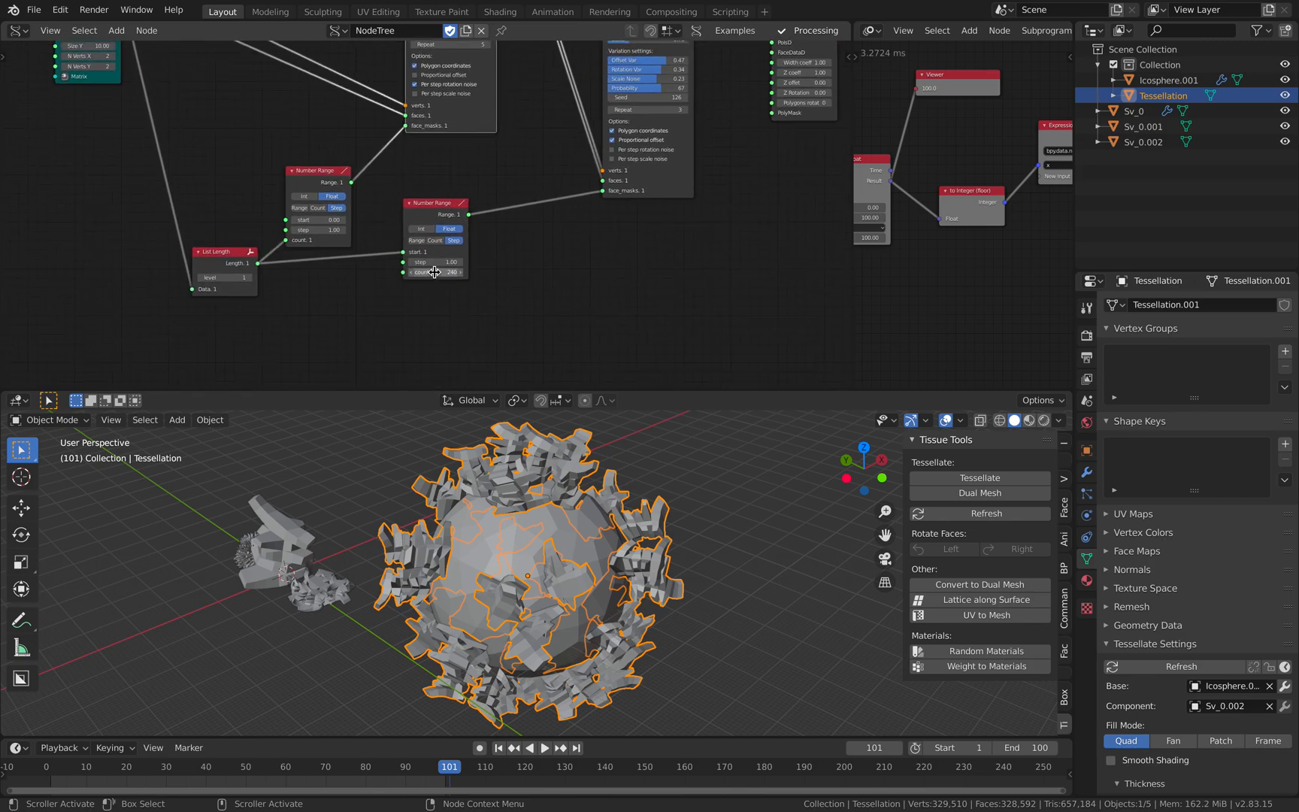
middle_drag(305, 264, 362, 267)
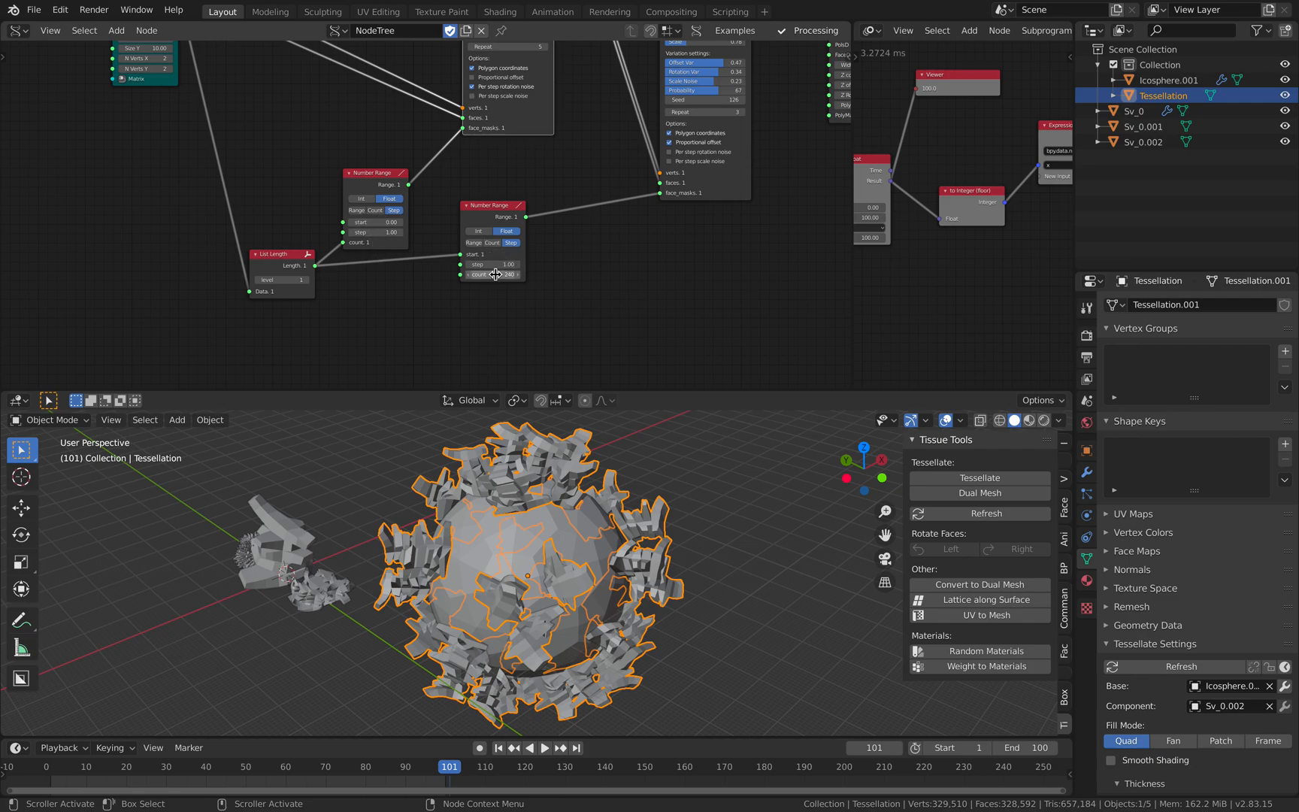
middle_drag(539, 200, 423, 322)
middle_drag(582, 146, 423, 278)
- Turn the Temporal Viewer node's preview back on for the second MultiExtrude output
middle_drag(572, 111, 551, 198)
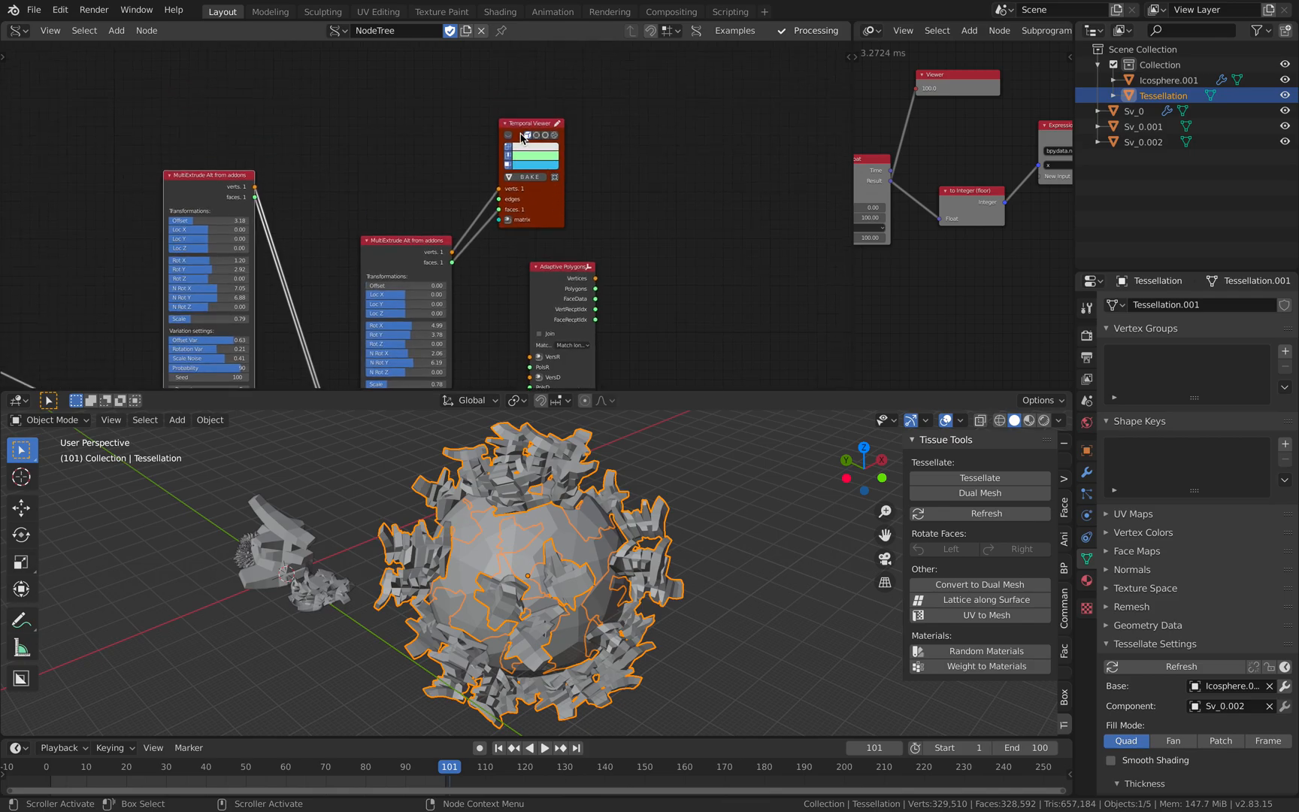
middle_drag(305, 444, 343, 433)
shift+middle_drag(332, 522, 472, 467)
middle_drag(394, 308, 483, 138)
- Select all scene objects and move them clear of the node tree's preview mesh
mouse_move(561, 490)
middle_down()
mouse_move(576, 496)
mouse_move(541, 489)
middle_up()
key(a)
key(g)
click(229, 519)
key(g)
click(424, 536)
- Set the second MultiExtrude Alt node's Offset to 5.76 and Repeat to 67
scroll(423, 537, up, 4)
middle_drag(397, 267, 427, 306)
middle_drag(533, 150, 525, 178)
drag(489, 139, 538, 139)
middle_drag(500, 443, 609, 436)
drag(543, 140, 538, 174)
mouse_move(530, 306)
mouse_down()
mouse_move(564, 306)
mouse_move(550, 306)
mouse_up()
middle_drag(542, 451, 541, 518)
scroll(519, 473, down, 3)
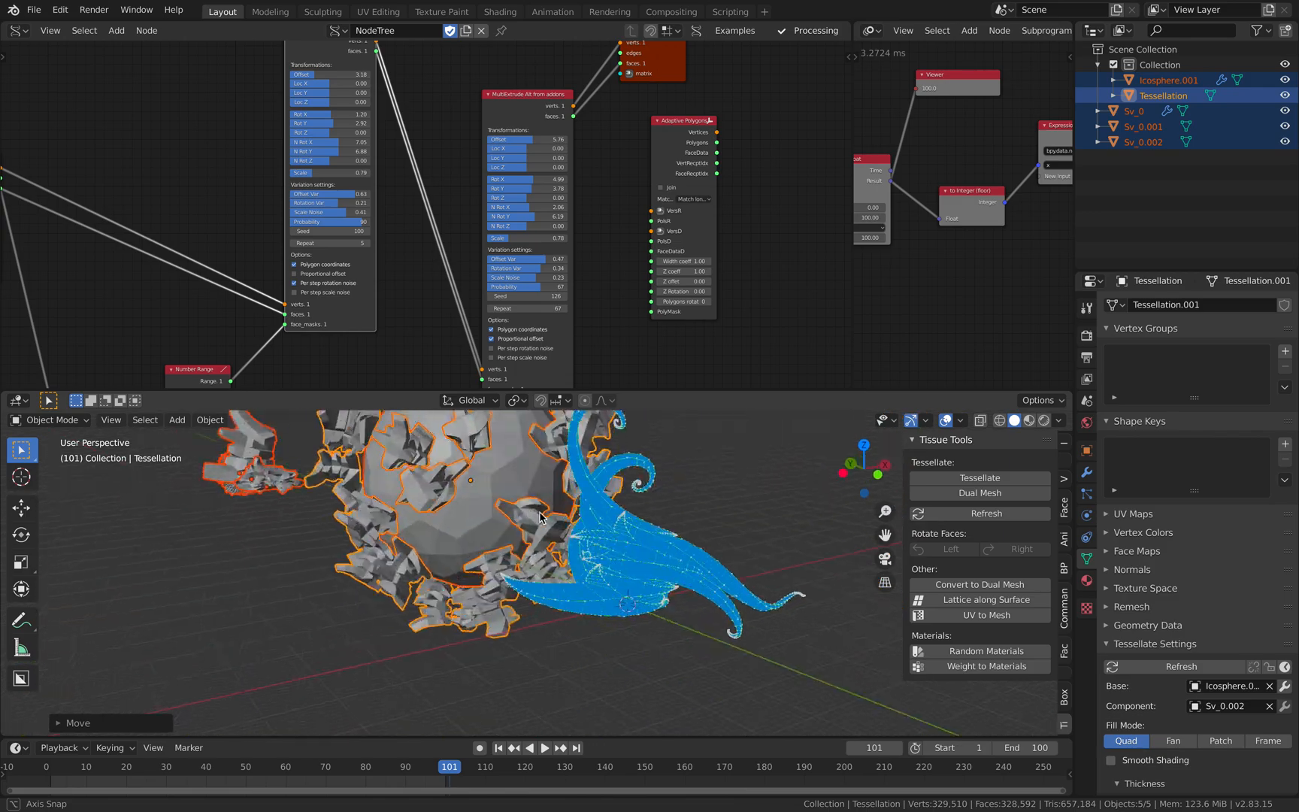